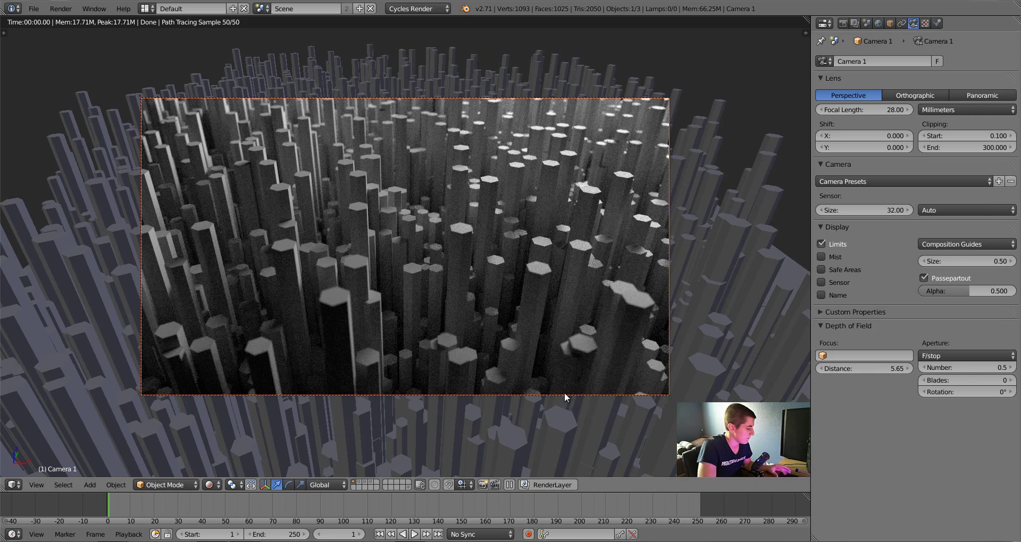
- Leave the rendered camera view and examine the finished field of hexagonal columns on the plane from several angles in solid shading
{"action": "key", "text": "shift+z"}
{"action": "mouse_move", "coordinate": [479, 288]}
{"action": "middle_mouse_down"}
{"action": "mouse_move", "coordinate": [431, 278]}
{"action": "mouse_move", "coordinate": [448, 315]}
{"action": "mouse_move", "coordinate": [548, 287]}
{"action": "mouse_move", "coordinate": [417, 290]}
{"action": "mouse_move", "coordinate": [392, 388]}
{"action": "middle_mouse_up"}
{"action": "key", "text": "KP_5"}
{"action": "left_click", "coordinate": [429, 276]}
{"action": "scroll", "coordinate": [430, 275], "scroll_direction": "down", "scroll_amount": 5}
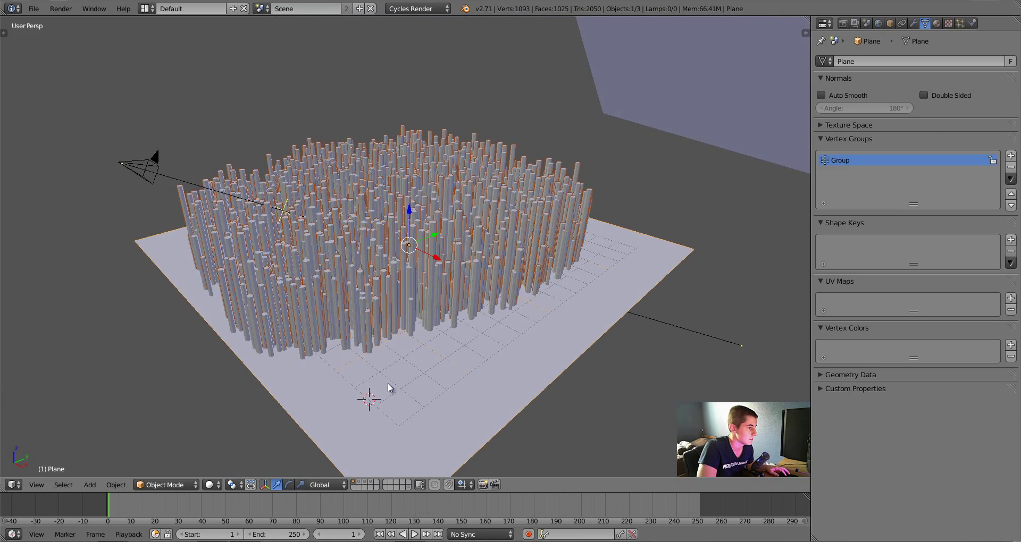
{"action": "left_click", "coordinate": [359, 484]}
{"action": "middle_click_drag", "start_coordinate": [450, 364], "coordinate": [435, 234]}
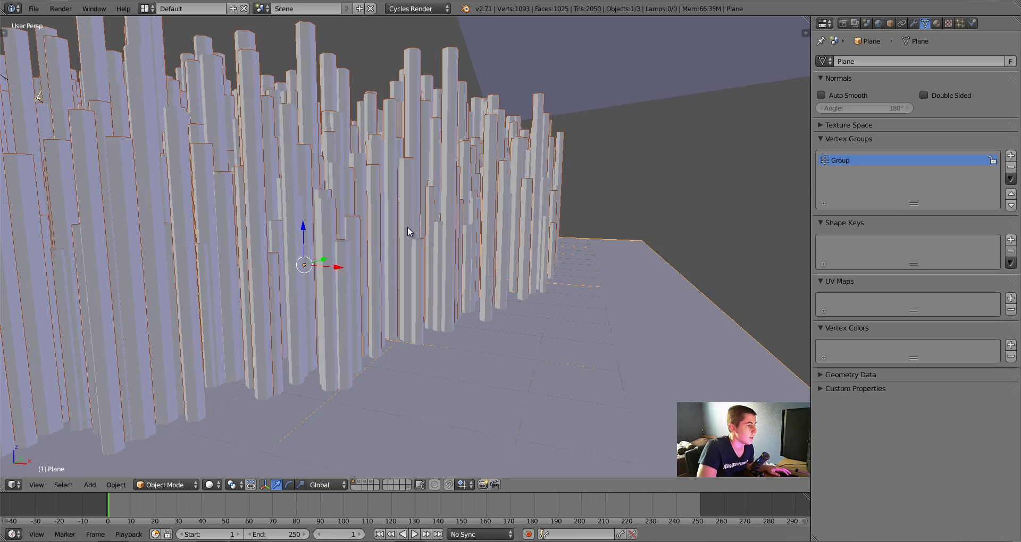
{"action": "scroll", "coordinate": [410, 229], "scroll_direction": "down", "scroll_amount": 4}
{"action": "middle_click_drag", "start_coordinate": [410, 228], "coordinate": [464, 277]}
- Review the plane's particle system settings, from the render group options up to emission number and hair length
{"action": "left_click", "coordinate": [959, 24]}
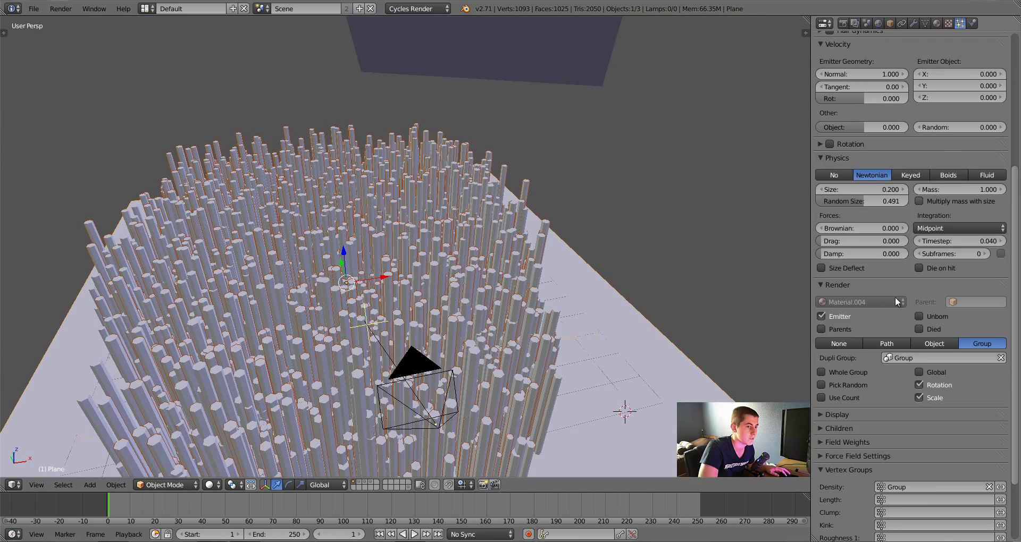
{"action": "scroll", "coordinate": [907, 346], "scroll_direction": "up", "scroll_amount": 5}
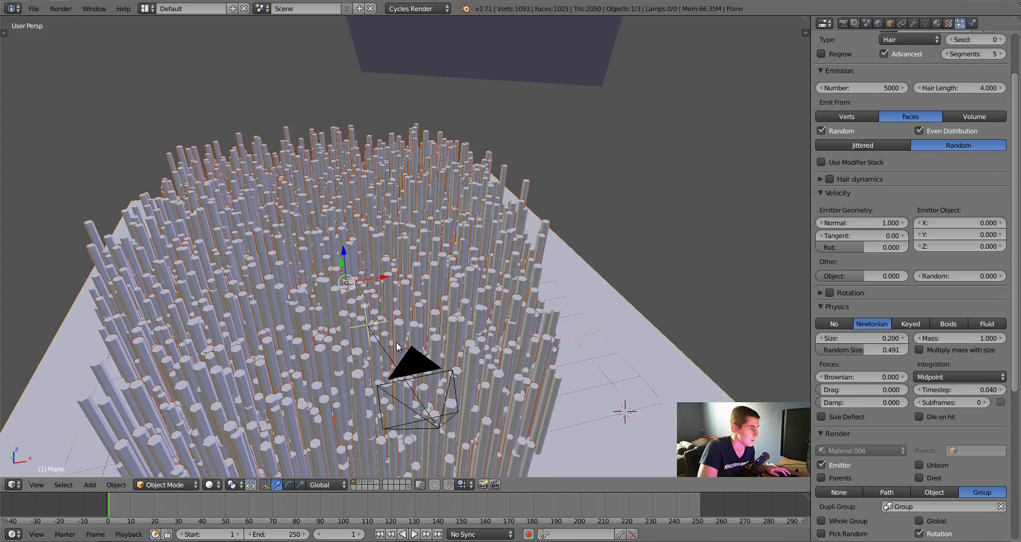
{"action": "mouse_move", "coordinate": [396, 344]}
{"action": "middle_mouse_down"}
{"action": "mouse_move", "coordinate": [429, 366]}
{"action": "mouse_move", "coordinate": [432, 319]}
{"action": "mouse_move", "coordinate": [410, 301]}
{"action": "mouse_move", "coordinate": [391, 335]}
{"action": "middle_mouse_up"}
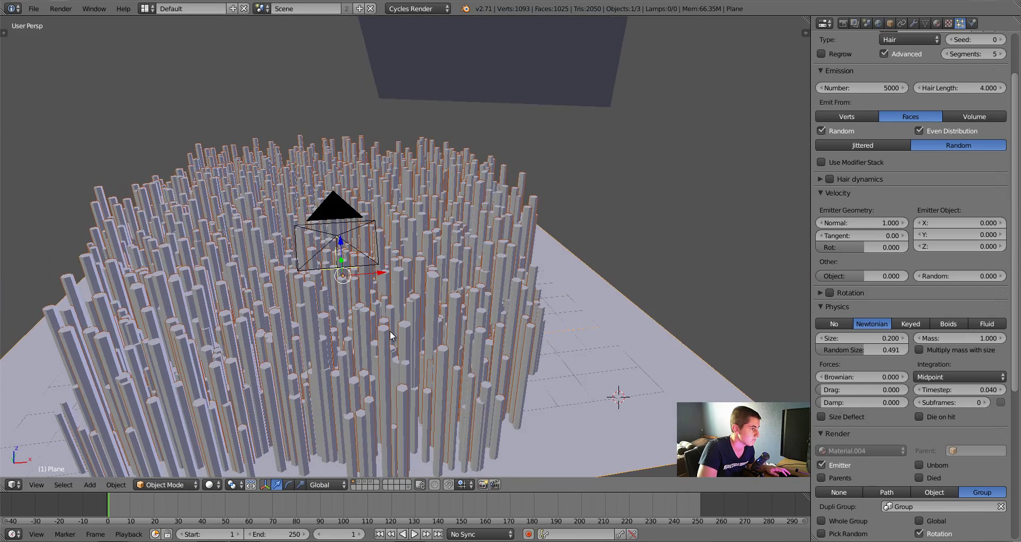
- Switch the viewport shading to Rendered and view the finished column scene through the camera
{"action": "left_click", "coordinate": [216, 485]}
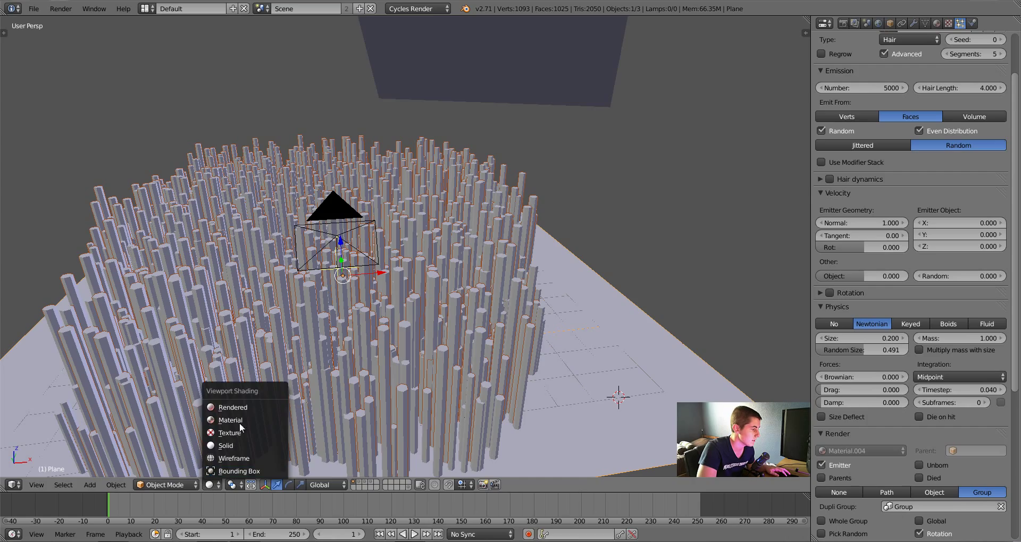
{"action": "left_click", "coordinate": [262, 407]}
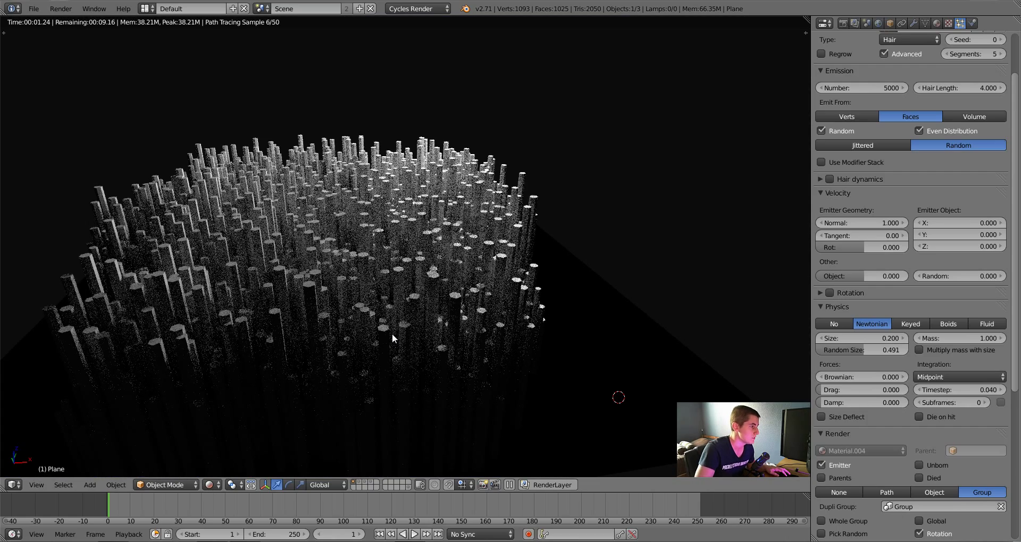
{"action": "key", "text": "KP_0"}
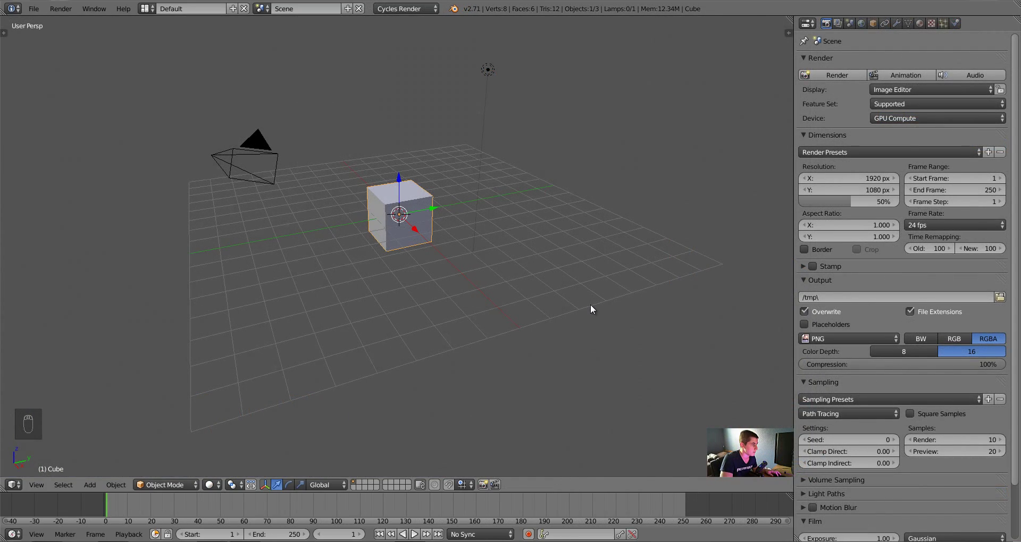
- Delete the default cube and add a mesh cylinder at the origin in front orthographic view
{"action": "key", "text": "x"}
{"action": "left_click", "coordinate": [431, 226]}
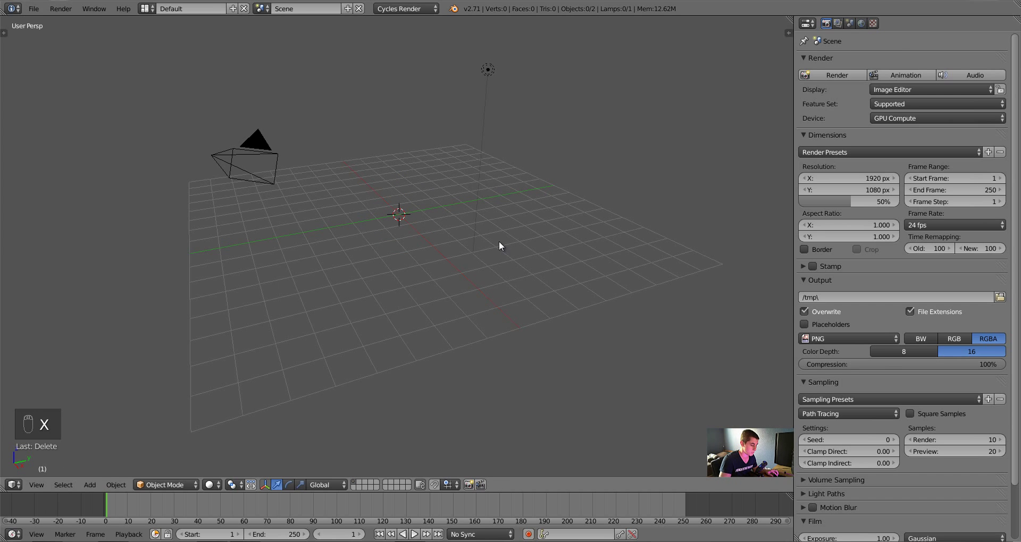
{"action": "key", "text": "KP_1"}
{"action": "key", "text": "KP_5"}
{"action": "middle_click_drag", "start_coordinate": [406, 208], "coordinate": [429, 242], "text": "shift"}
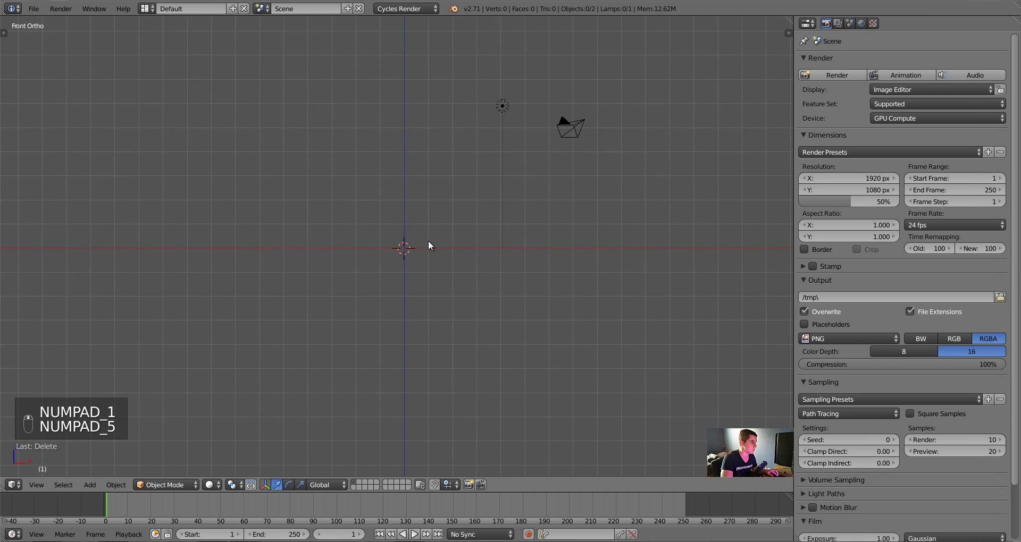
{"action": "scroll", "coordinate": [429, 242], "scroll_direction": "down", "scroll_amount": 2}
{"action": "key", "text": "shift+a"}
{"action": "mouse_move", "coordinate": [429, 248]}
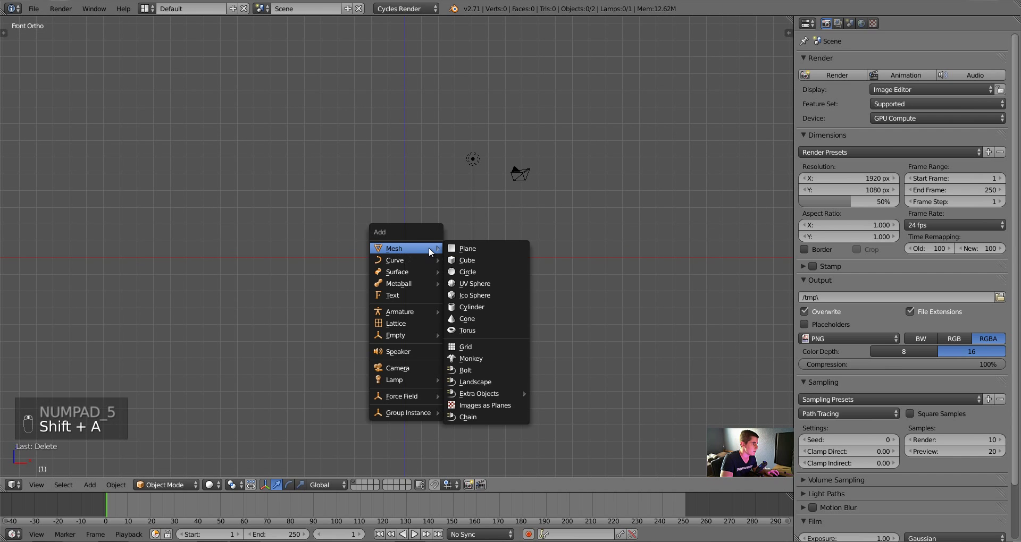
{"action": "left_click", "coordinate": [472, 307]}
{"action": "scroll", "coordinate": [475, 306], "scroll_direction": "up", "scroll_amount": 1}
{"action": "scroll", "coordinate": [476, 311], "scroll_direction": "up", "scroll_amount": 6}
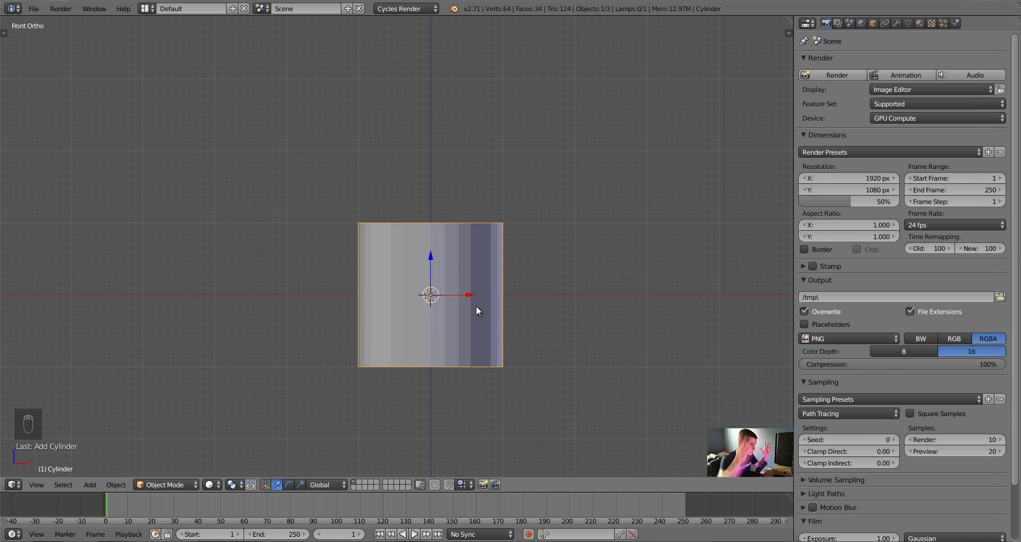
- Set the new cylinder's vertices to 6 so it becomes a hexagonal prism
{"action": "middle_click_drag", "start_coordinate": [512, 291], "coordinate": [459, 327]}
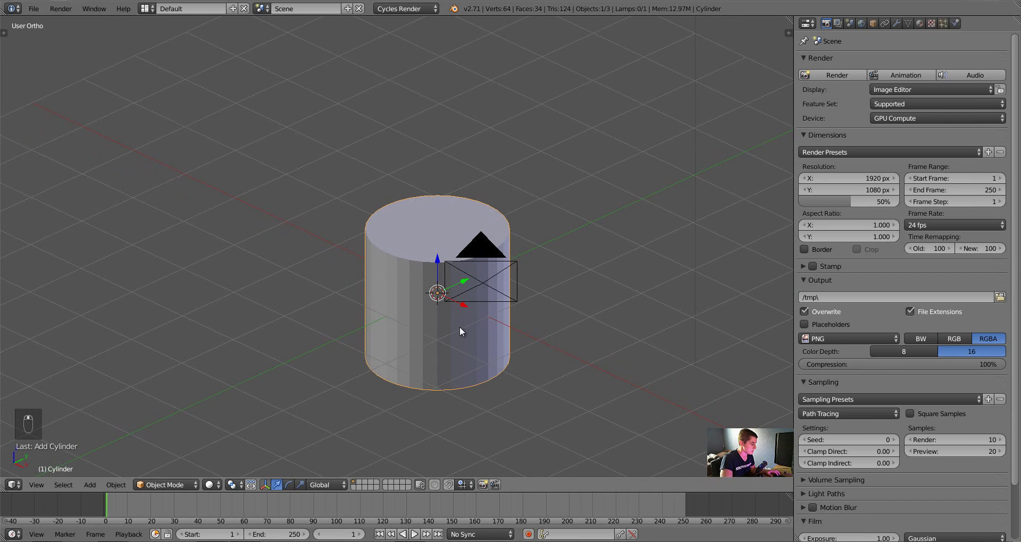
{"action": "key", "text": "t"}
{"action": "left_click", "coordinate": [35, 385]}
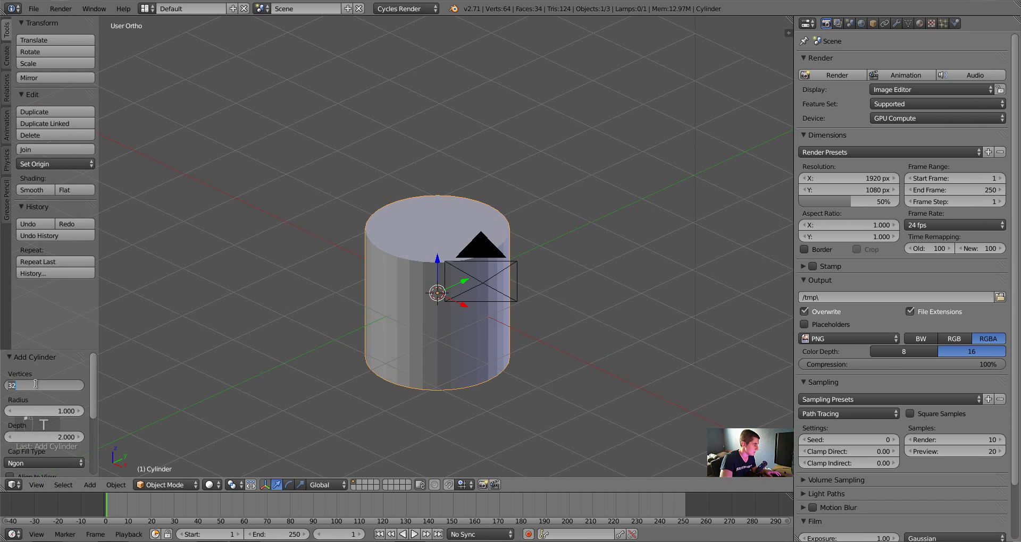
{"action": "type", "text": "6"}
{"action": "key", "text": "Return"}
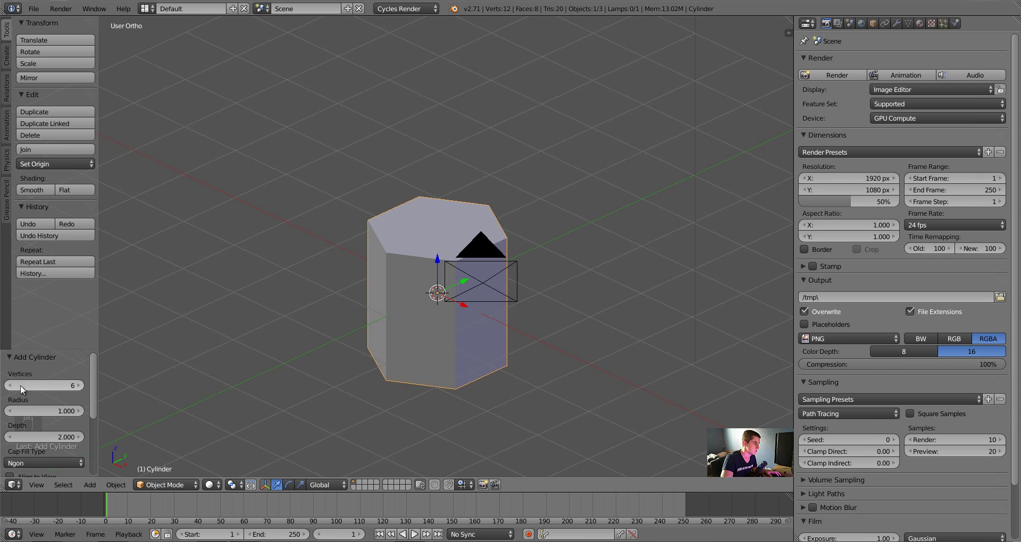
{"action": "middle_click_drag", "start_coordinate": [472, 276], "coordinate": [493, 281]}
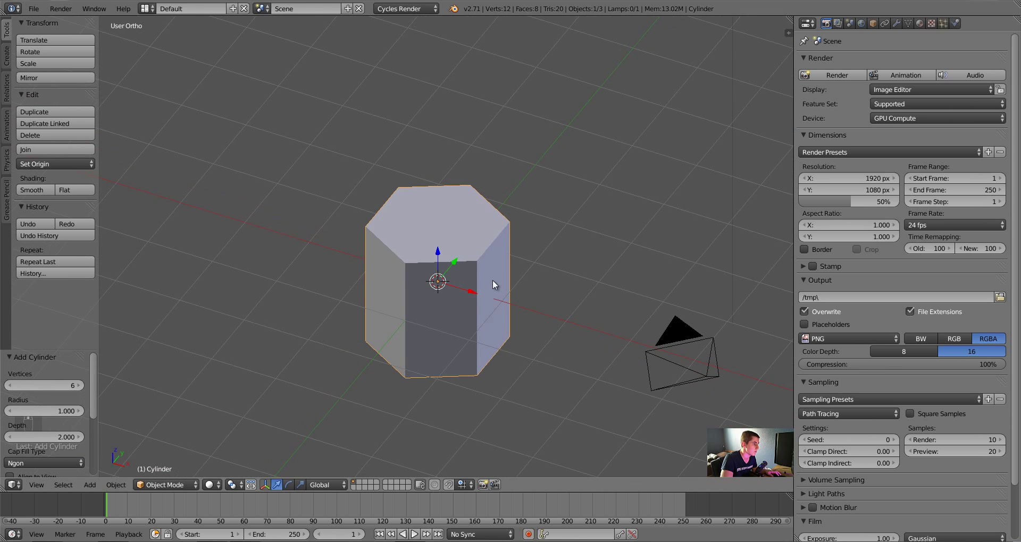
{"action": "key", "text": "t"}
{"action": "scroll", "coordinate": [464, 269], "scroll_direction": "down", "scroll_amount": 5}
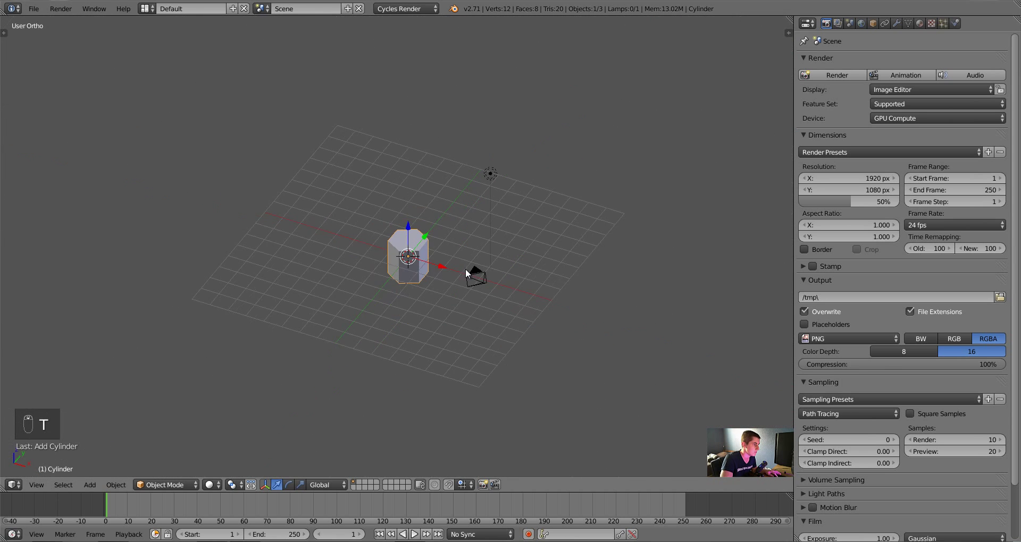
- In Edit Mode, move the prism's whole mesh up 1 unit along Z so its origin sits at the base
{"action": "key", "text": "KP_1"}
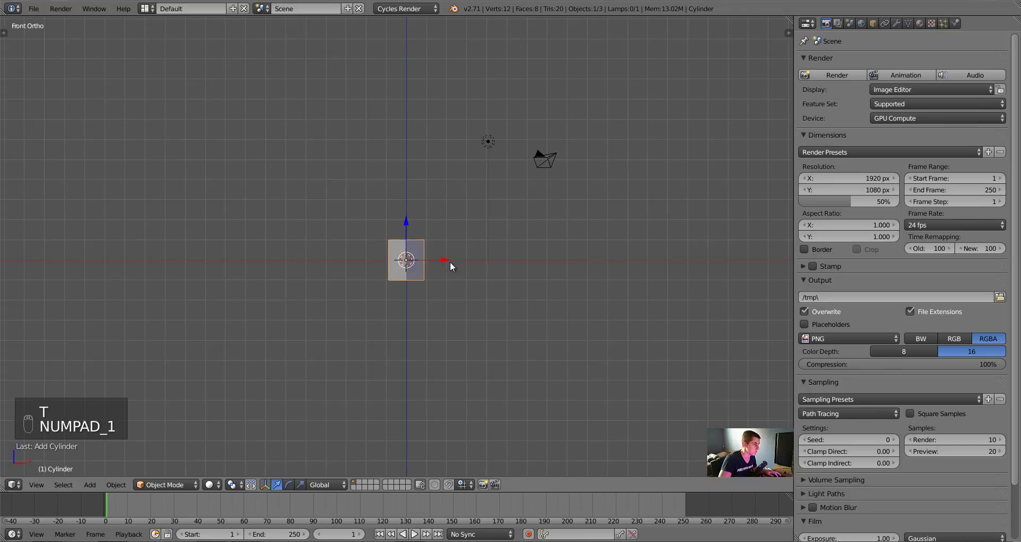
{"action": "key", "text": "KP_Decimal"}
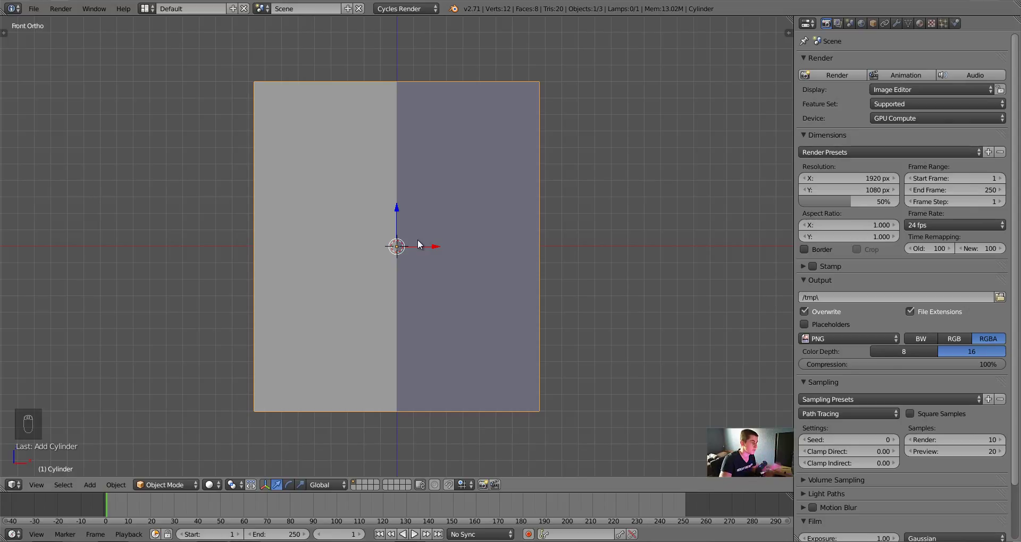
{"action": "key", "text": "Tab"}
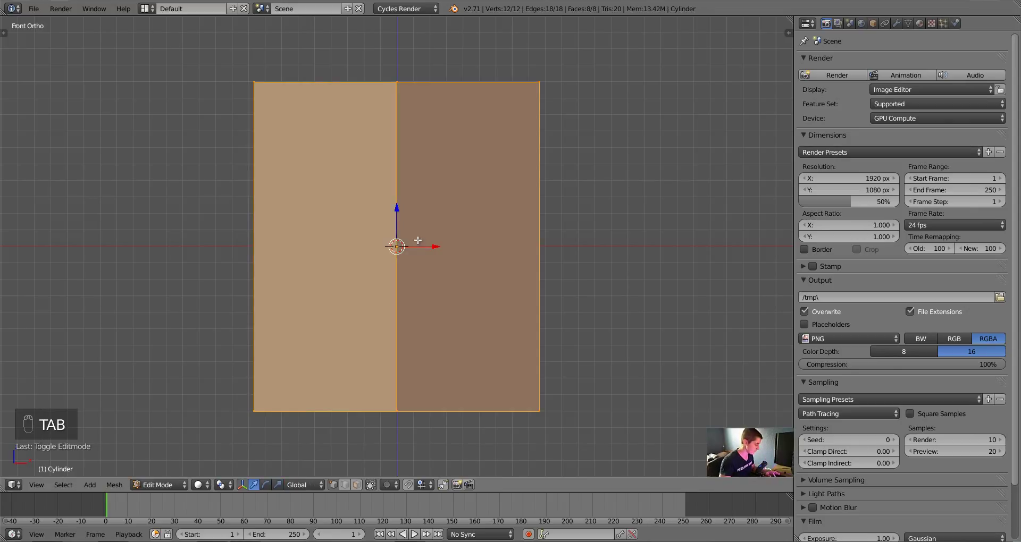
{"action": "key", "text": "g"}
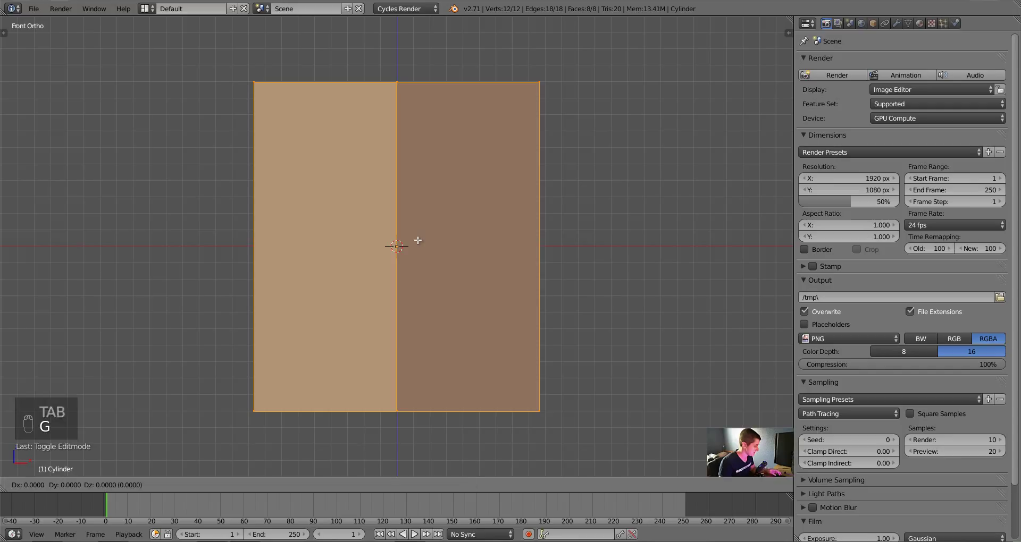
{"action": "type", "text": "z"}
{"action": "type", "text": "1"}
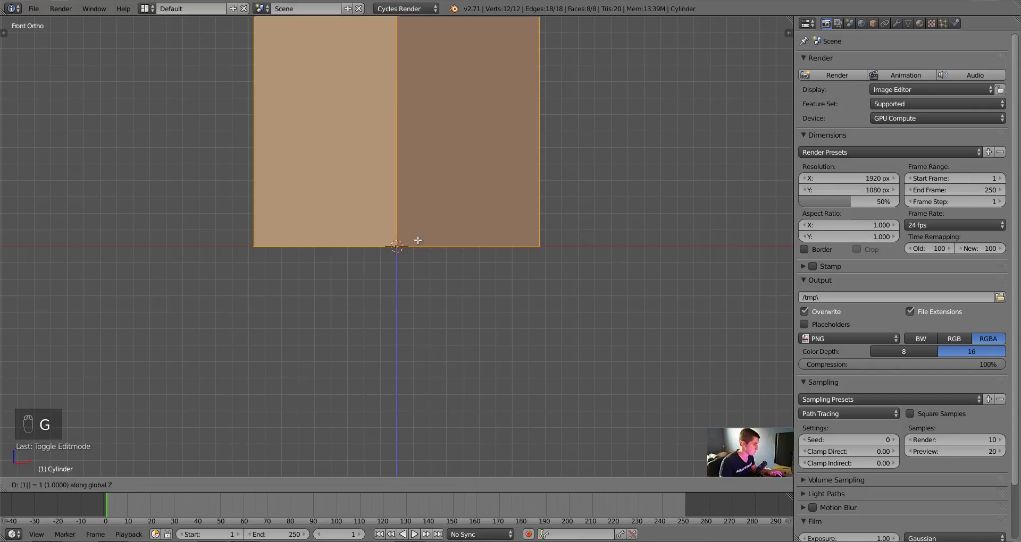
{"action": "key", "text": "Return"}
{"action": "key", "text": "Tab"}
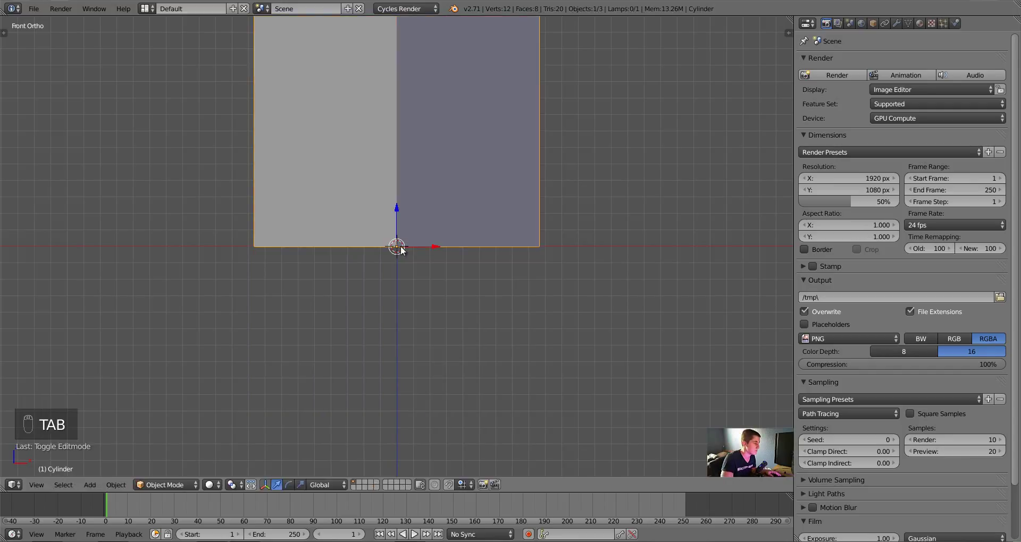
- Scale the hexagonal prism down uniformly and stretch it along Z into a tall, thin column
{"action": "middle_click_drag", "start_coordinate": [405, 237], "coordinate": [410, 270], "text": "shift"}
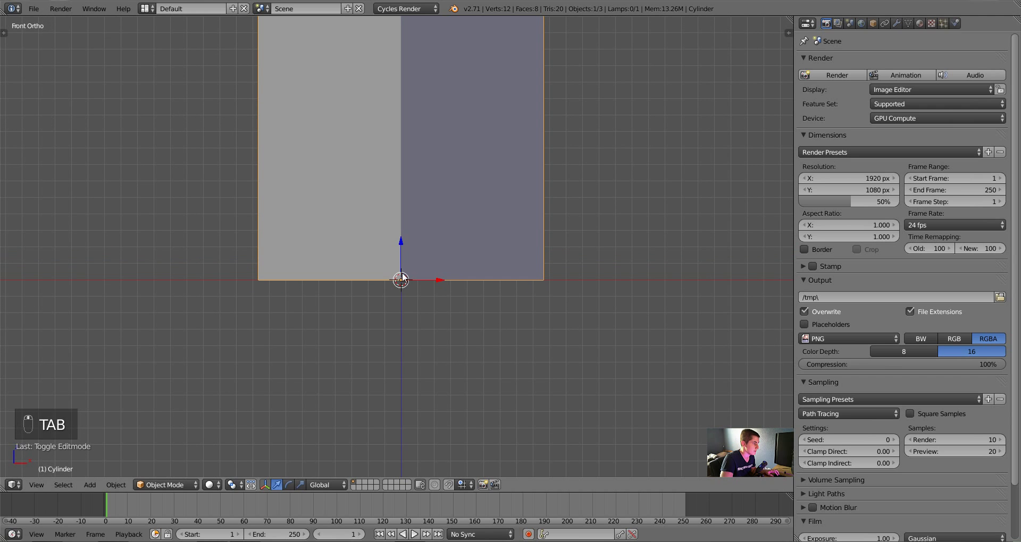
{"action": "scroll", "coordinate": [487, 249], "scroll_direction": "down", "scroll_amount": 4}
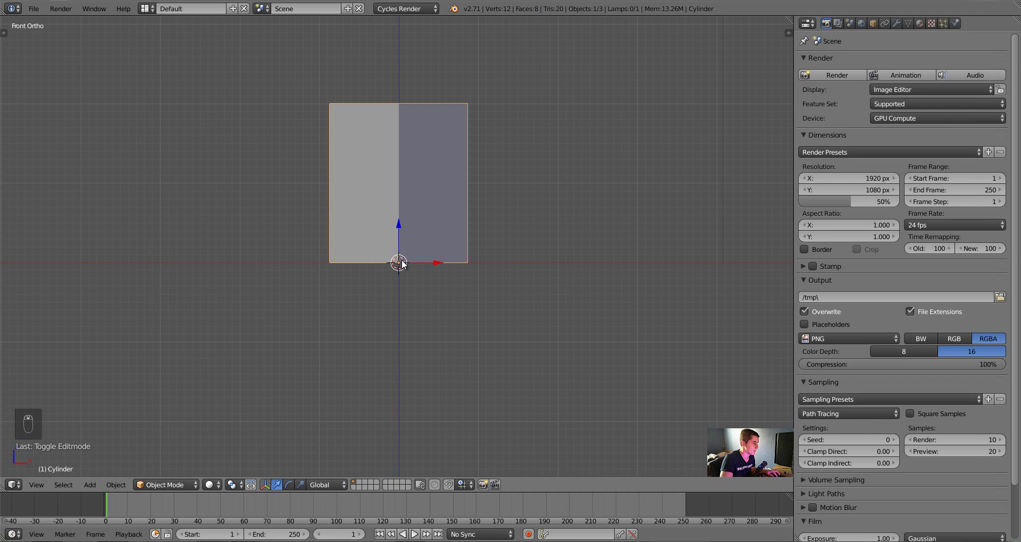
{"action": "middle_click_drag", "start_coordinate": [513, 281], "coordinate": [462, 321]}
{"action": "scroll", "coordinate": [449, 267], "scroll_direction": "down", "scroll_amount": 5}
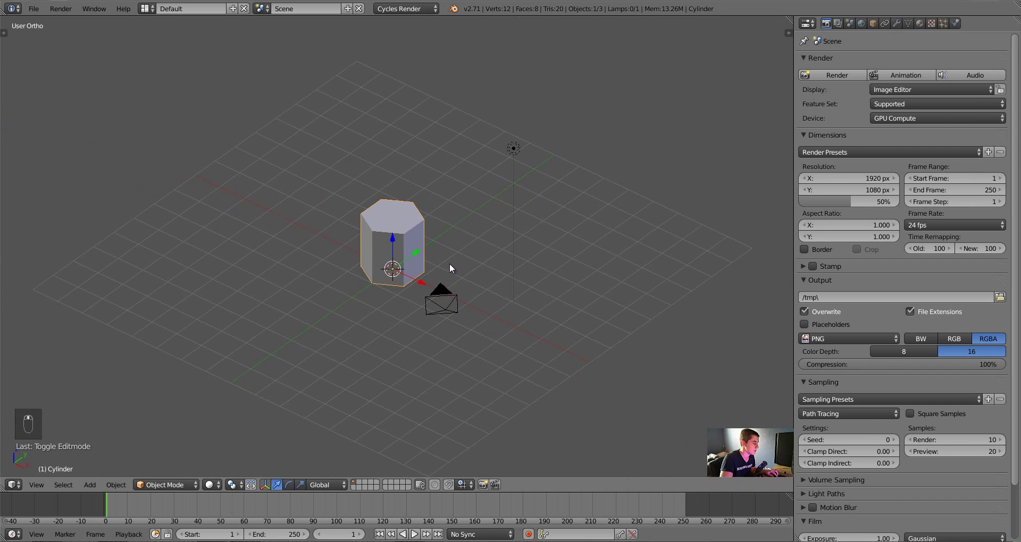
{"action": "key", "text": "s"}
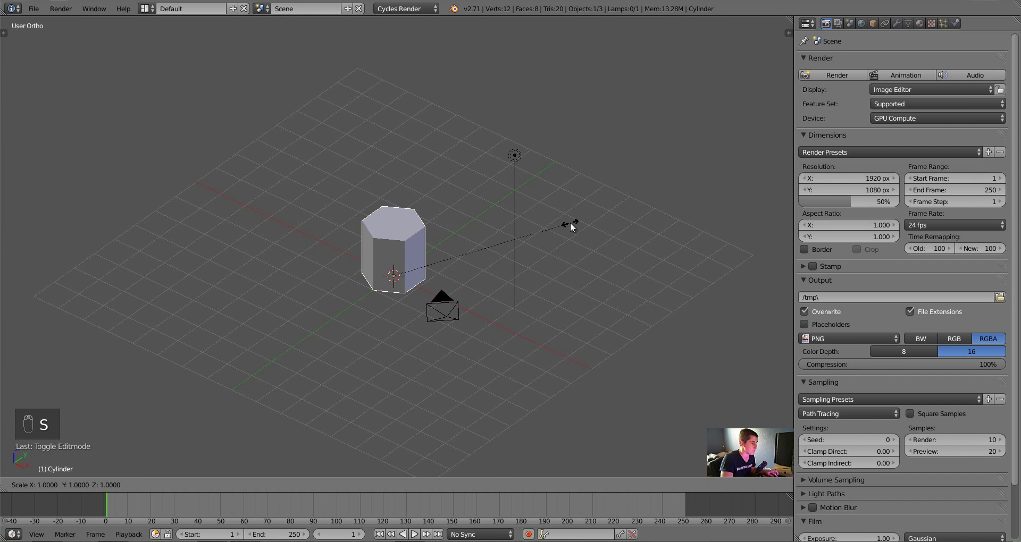
{"action": "left_click", "coordinate": [435, 245]}
{"action": "key", "text": "s"}
{"action": "key", "text": "z"}
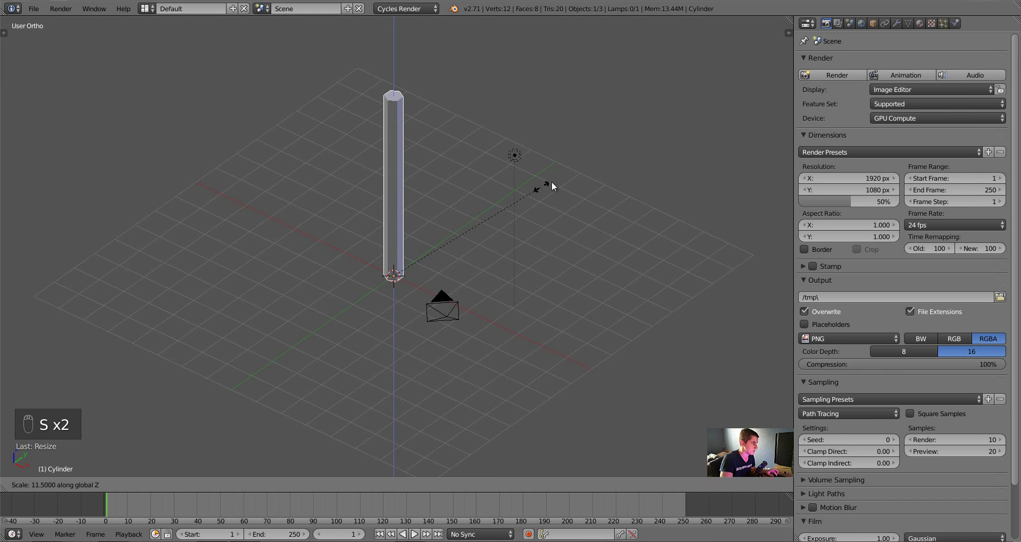
{"action": "left_click", "coordinate": [583, 167]}
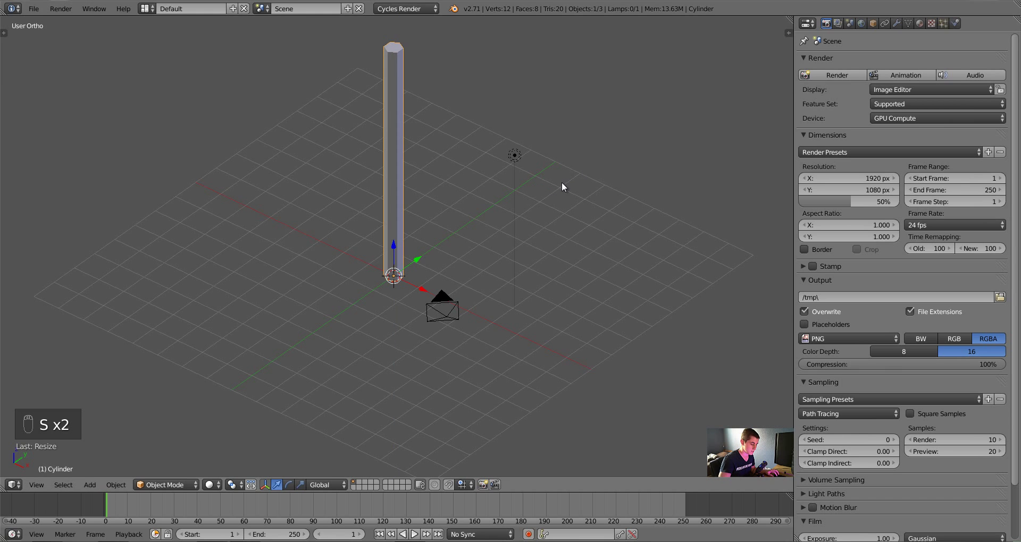
- Delete the default lamp from the scene, working in front view
{"action": "key", "text": "KP_1"}
{"action": "middle_click_drag", "start_coordinate": [550, 185], "coordinate": [452, 228], "text": "shift"}
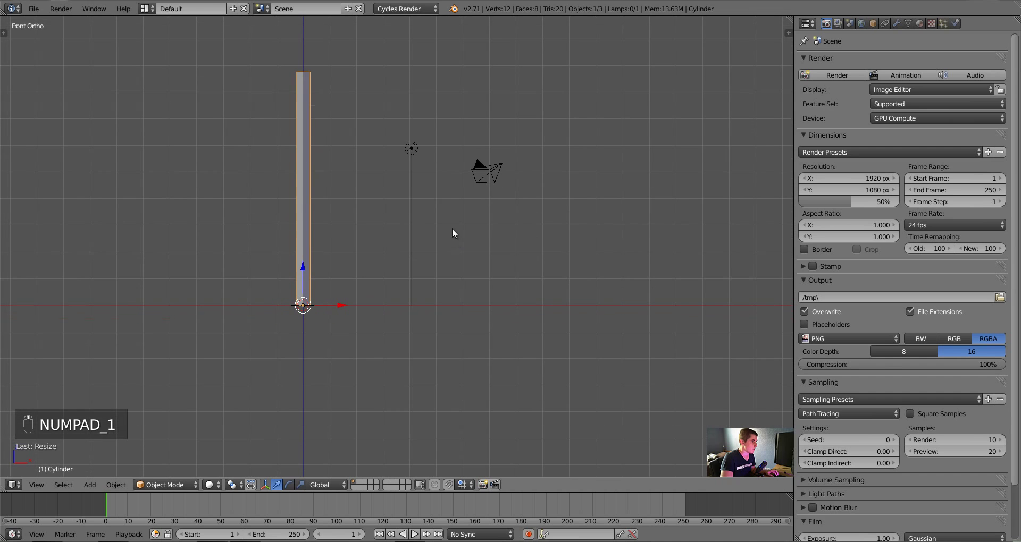
{"action": "right_click", "coordinate": [416, 148]}
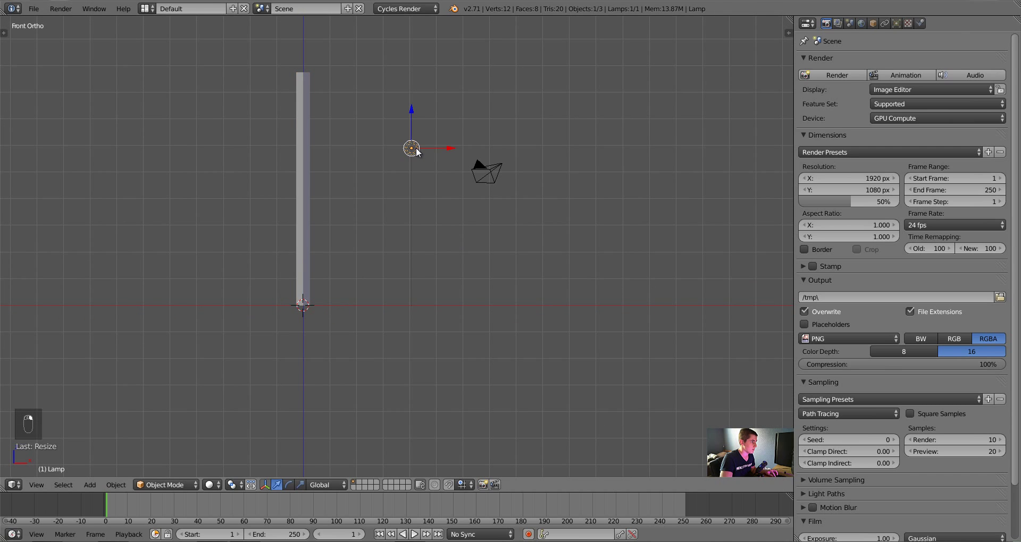
{"action": "key", "text": "x"}
{"action": "left_click", "coordinate": [448, 165]}
- Duplicate the tall column, place the copy just beside it along X, and scale it to about 0.75 along Z
{"action": "right_click", "coordinate": [307, 106]}
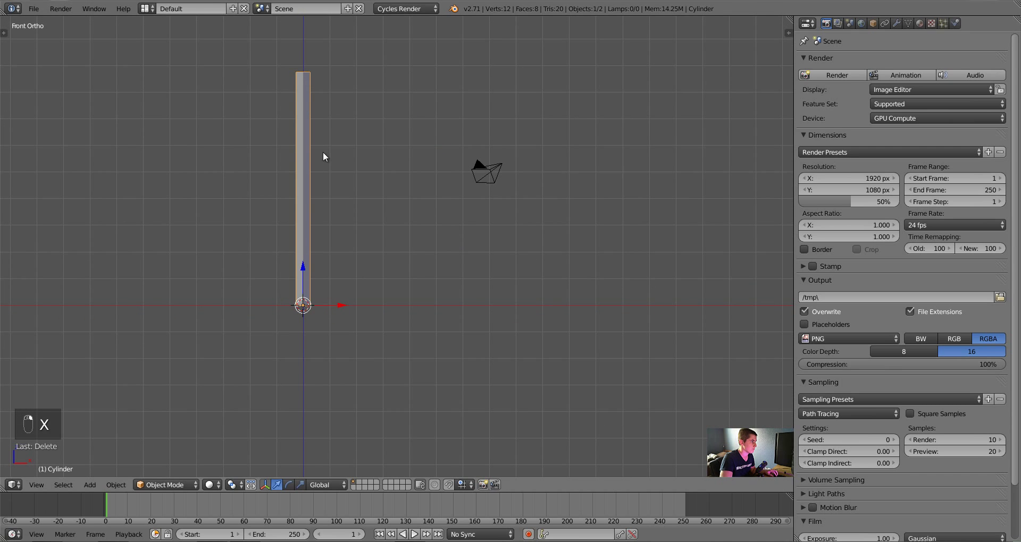
{"action": "middle_click_drag", "start_coordinate": [324, 153], "coordinate": [314, 195], "text": "shift"}
{"action": "key", "text": "shift+d"}
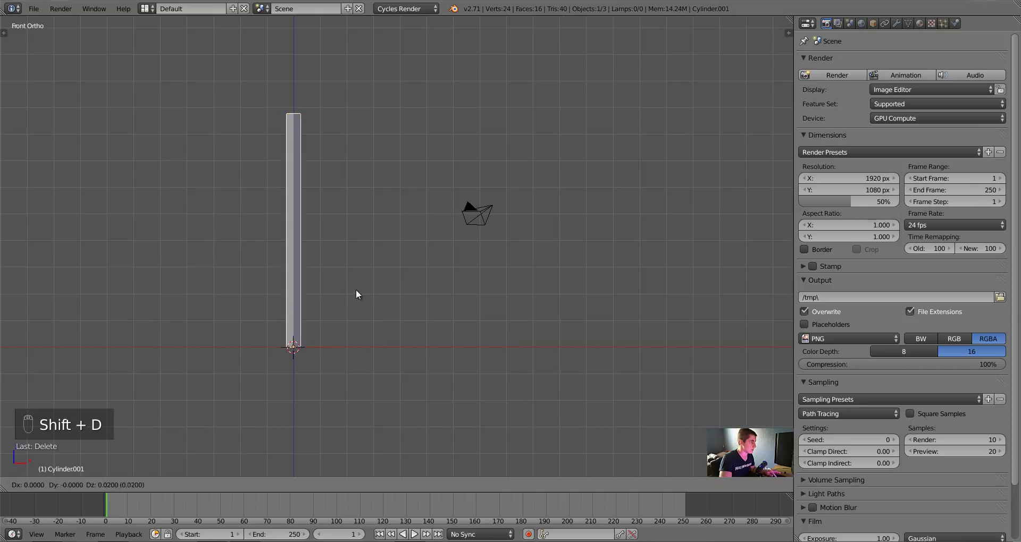
{"action": "left_click", "coordinate": [388, 296]}
{"action": "key", "text": "s"}
{"action": "key", "text": "z"}
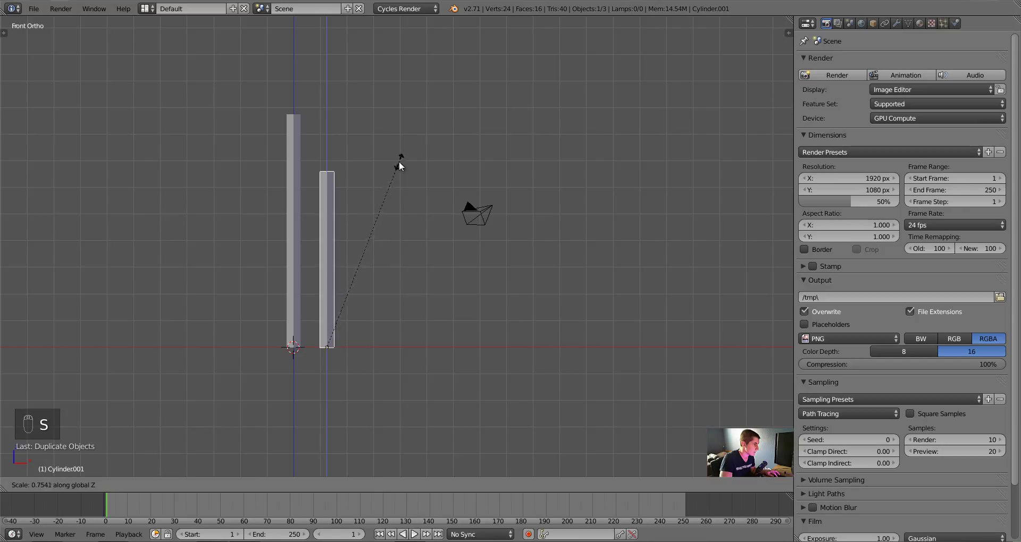
{"action": "left_click", "coordinate": [399, 162]}
- Duplicate the shortened column and place the copy just beyond it along X
{"action": "key", "text": "shift+d"}
{"action": "left_click", "coordinate": [398, 276]}
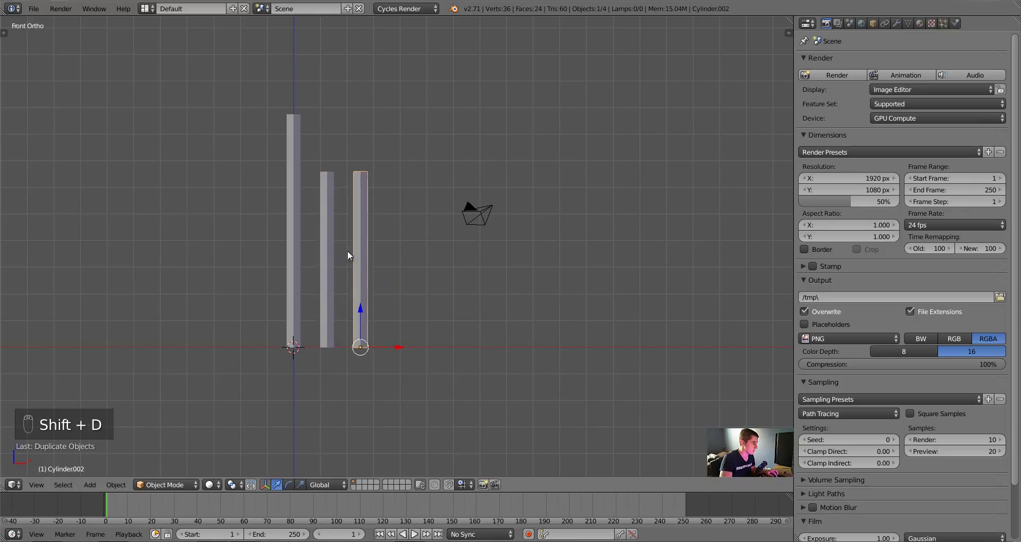
- Delete both shortened column copies, keeping only the original tall column
{"action": "right_click", "coordinate": [333, 248], "text": "shift"}
{"action": "key", "text": "shift+x"}
{"action": "left_click", "coordinate": [333, 247]}
- Add a new material to the tall column, with its preview expanded and Mix Shader as the surface
{"action": "right_click", "coordinate": [286, 202]}
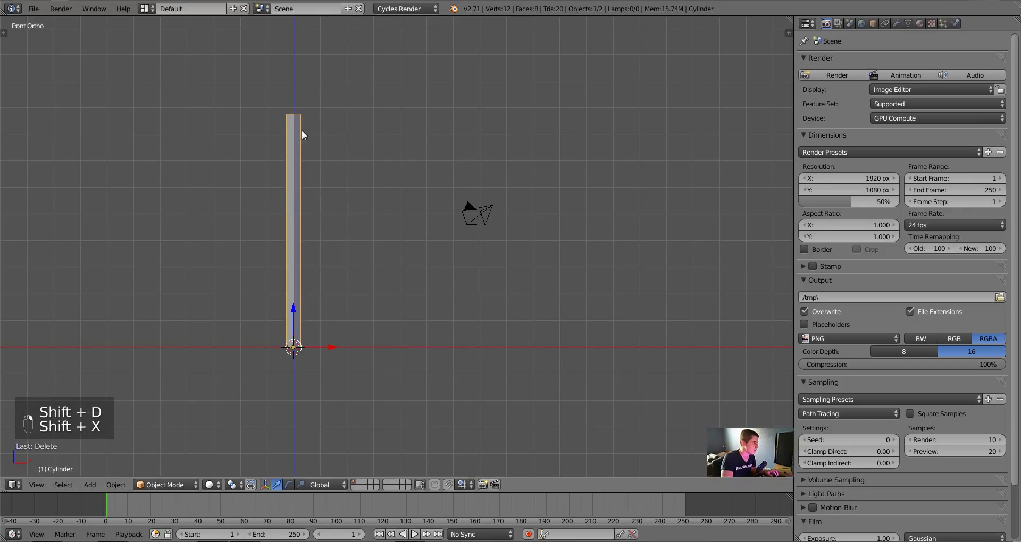
{"action": "left_click", "coordinate": [917, 23]}
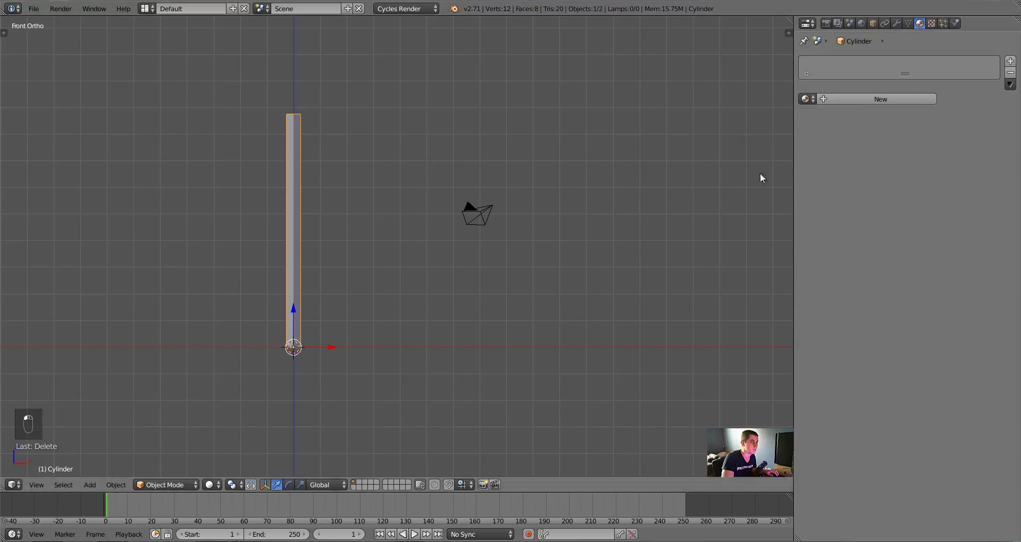
{"action": "left_click", "coordinate": [851, 99]}
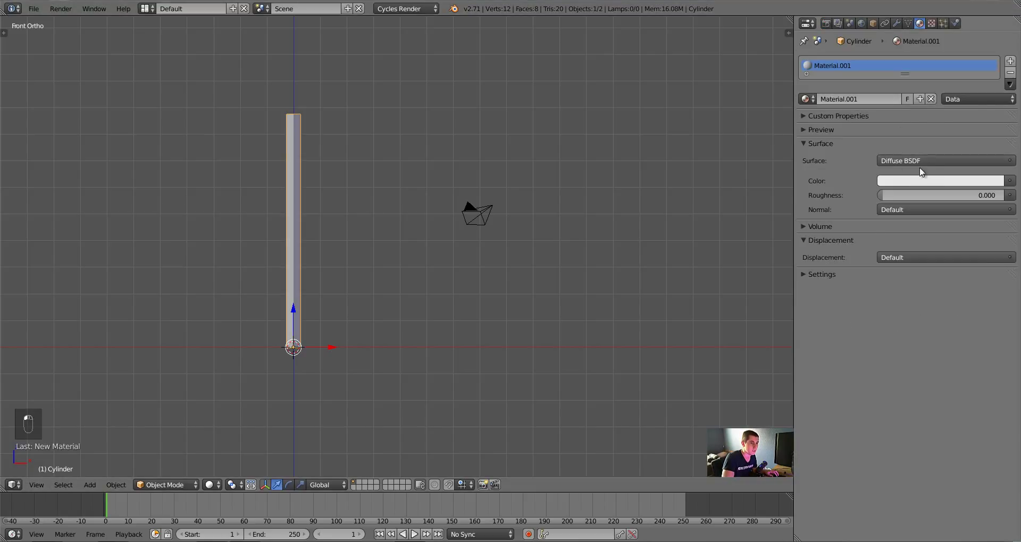
{"action": "left_click", "coordinate": [832, 129]}
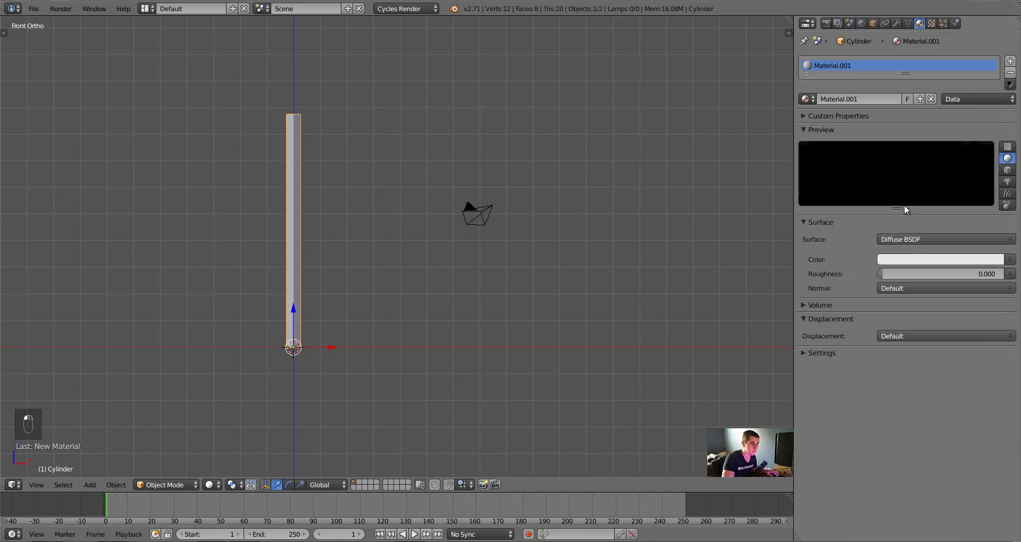
{"action": "left_click", "coordinate": [921, 240]}
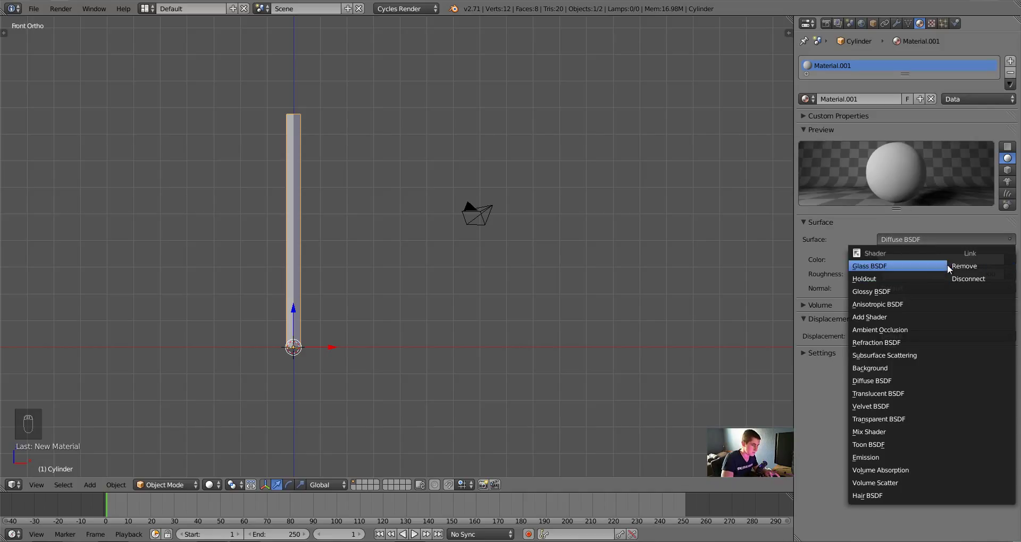
{"action": "key", "text": "m"}
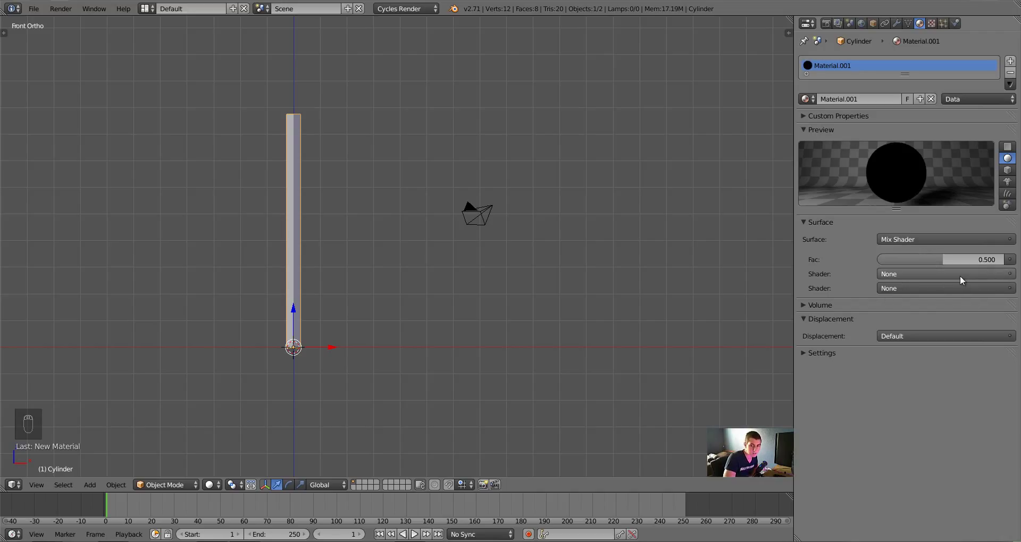
- Use Diffuse BSDF and Glossy BSDF as the two mixed shaders, and darken the diffuse color to a light grey
{"action": "left_click", "coordinate": [959, 276]}
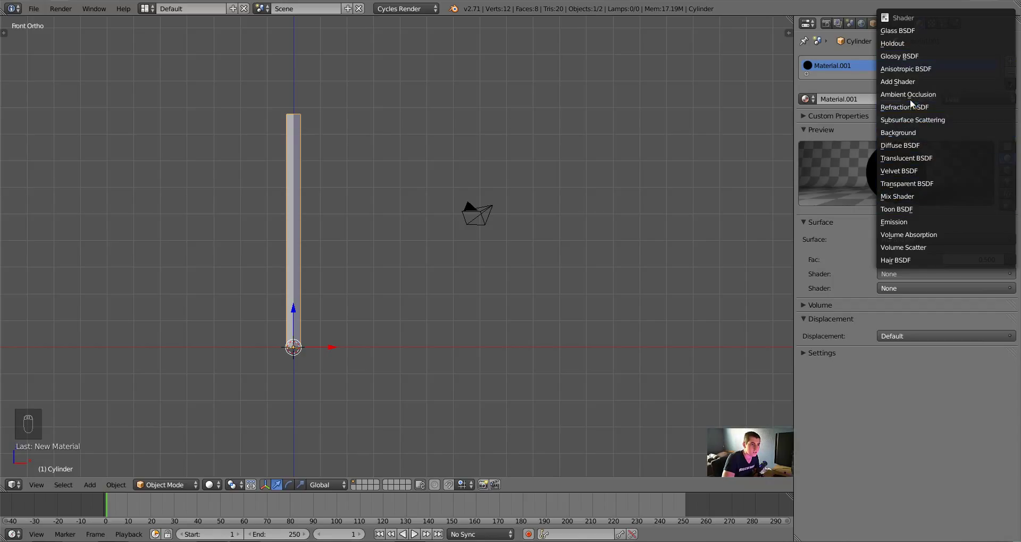
{"action": "key", "text": "d"}
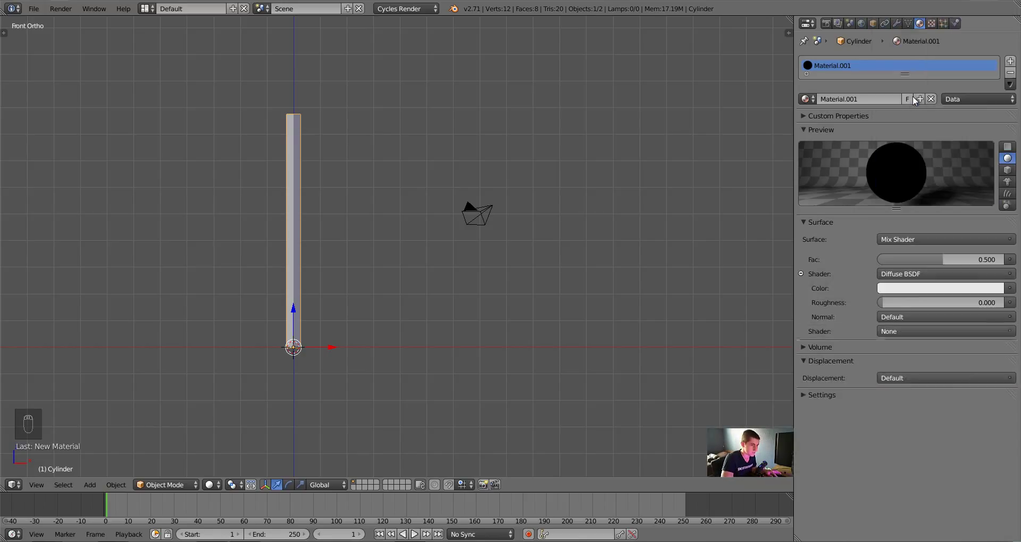
{"action": "left_click", "coordinate": [907, 331]}
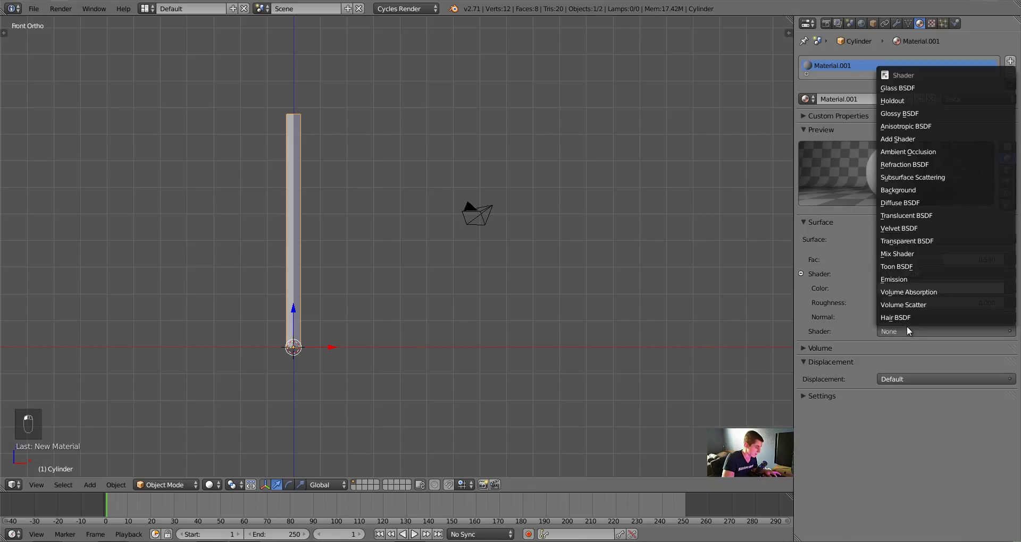
{"action": "key", "text": "b"}
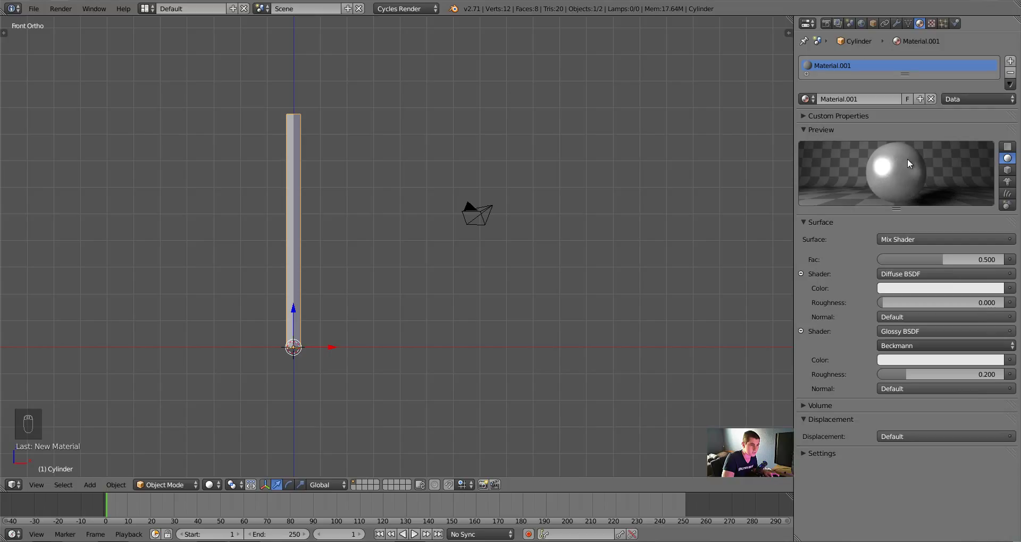
{"action": "left_click", "coordinate": [963, 287]}
{"action": "left_click_drag", "start_coordinate": [994, 129], "coordinate": [995, 140]}
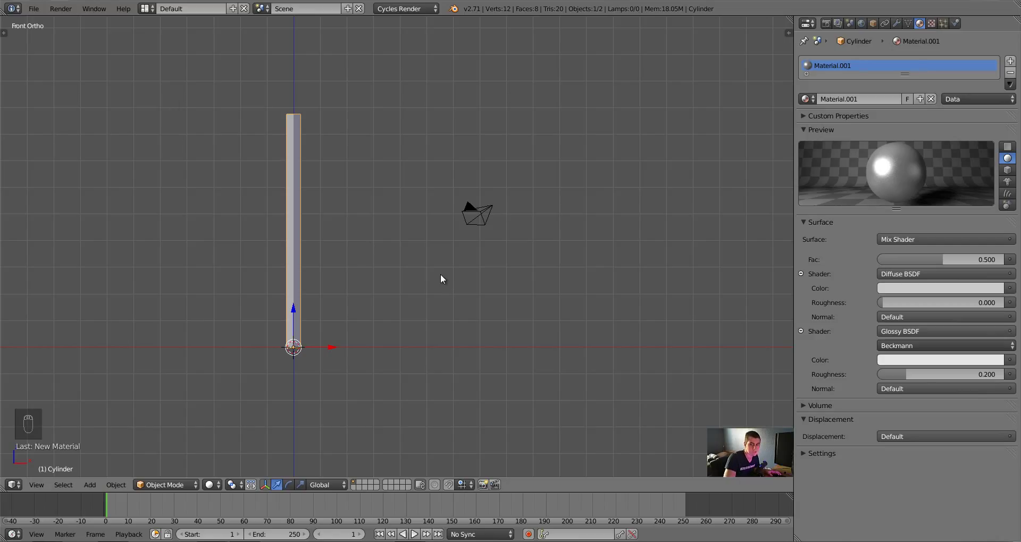
- Set the Glossy BSDF roughness to 0.1 and darken its color to a dark grey
{"action": "left_click", "coordinate": [940, 375]}
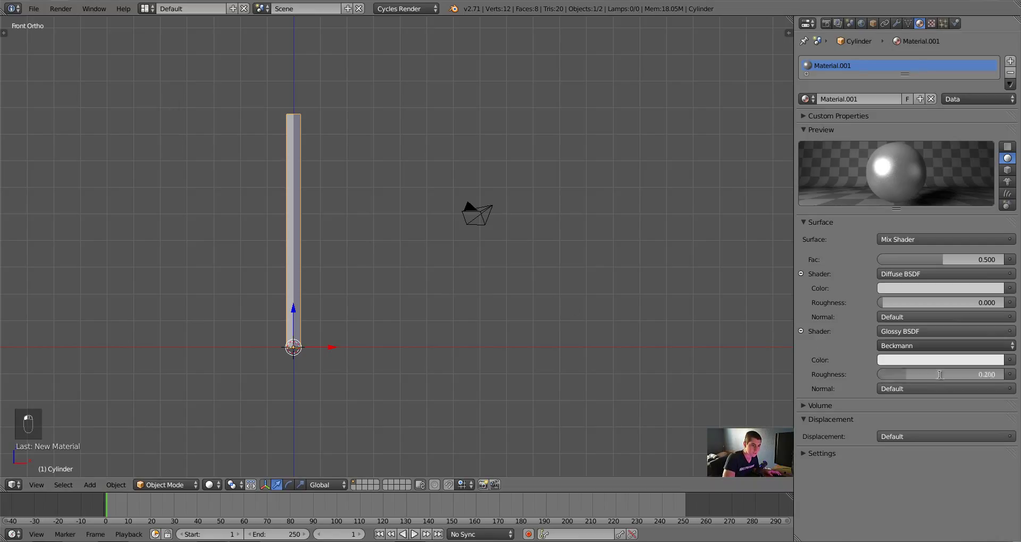
{"action": "type", "text": ".1"}
{"action": "key", "text": "Return"}
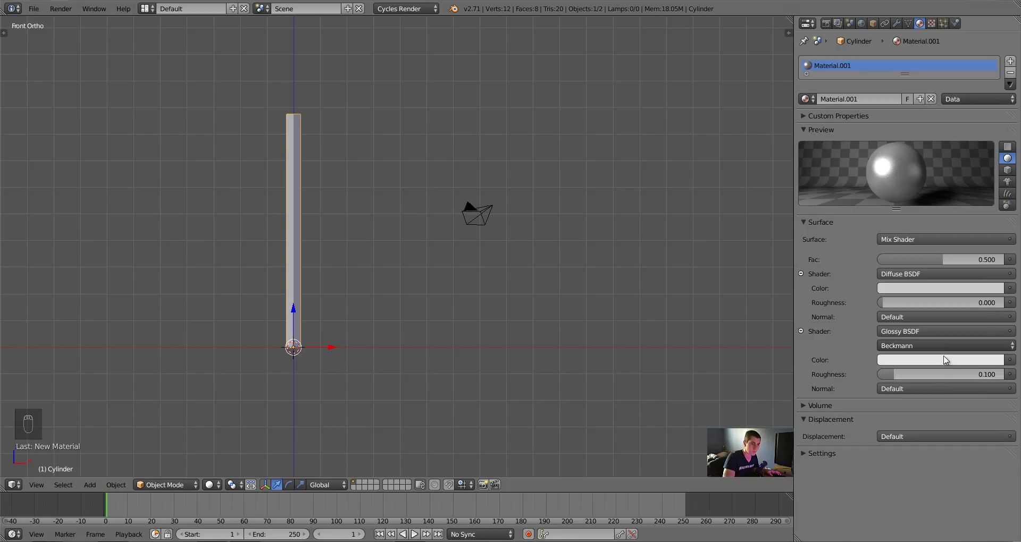
{"action": "left_click", "coordinate": [946, 360]}
{"action": "left_click_drag", "start_coordinate": [992, 249], "coordinate": [995, 262]}
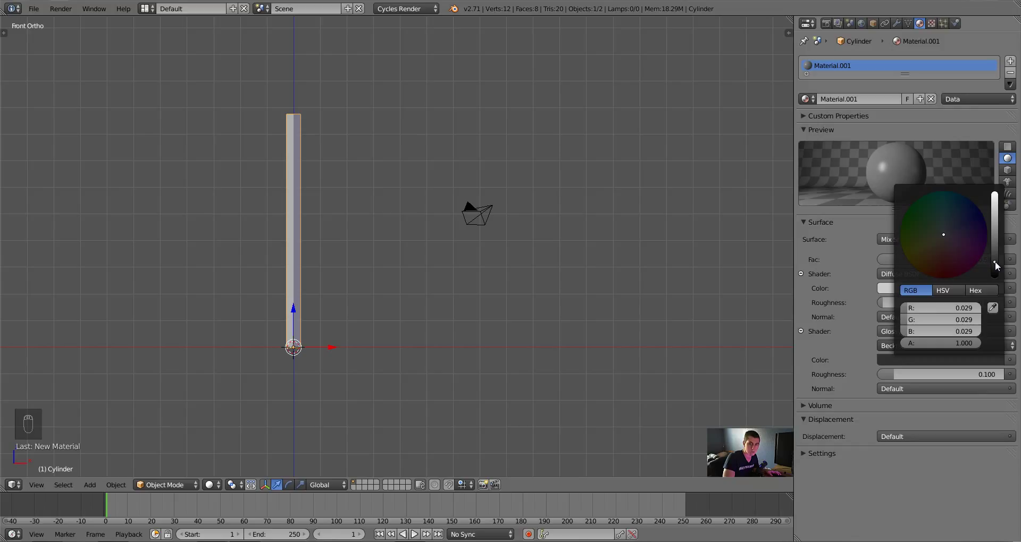
{"action": "left_click_drag", "start_coordinate": [995, 260], "coordinate": [994, 260]}
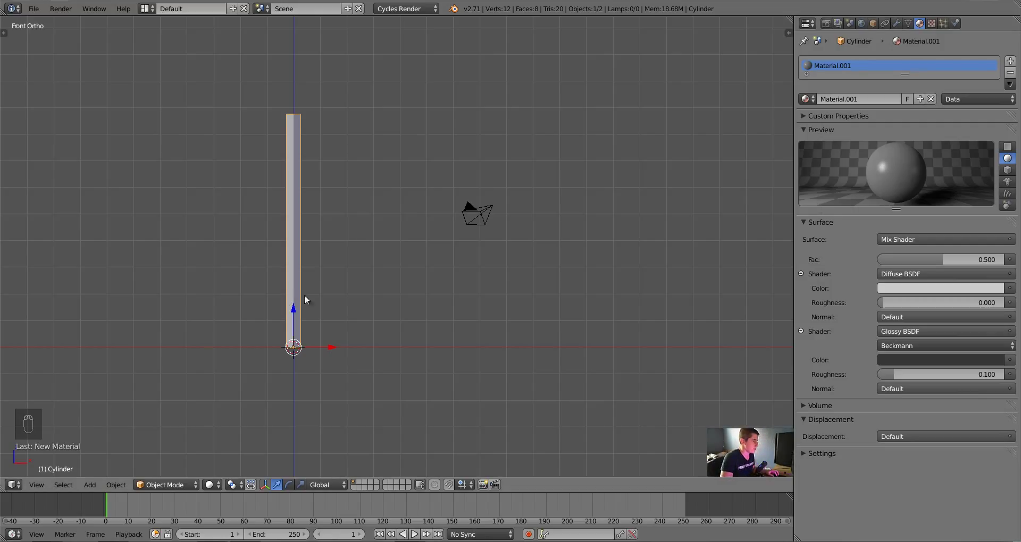
- Duplicate the tall column about 1.5 units along X and scale the copy to about 0.77 along Z
{"action": "key", "text": "shift+d"}
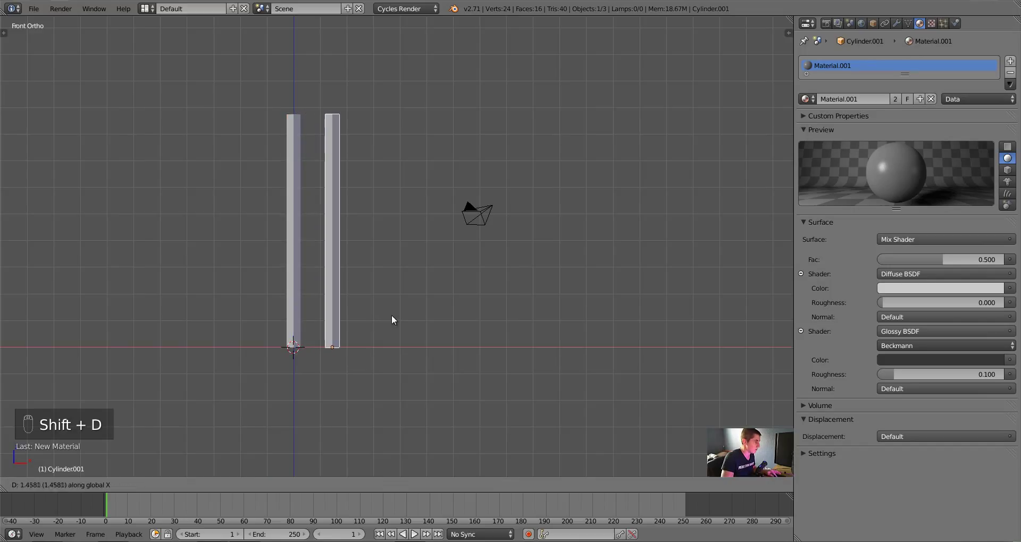
{"action": "left_click", "coordinate": [396, 315]}
{"action": "key", "text": "s"}
{"action": "key", "text": "z"}
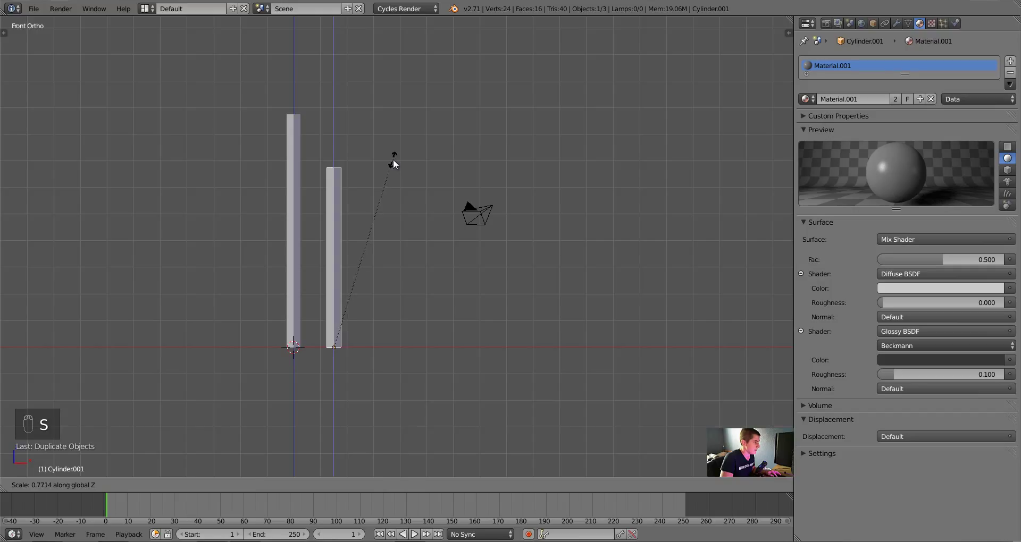
{"action": "left_click", "coordinate": [394, 165]}
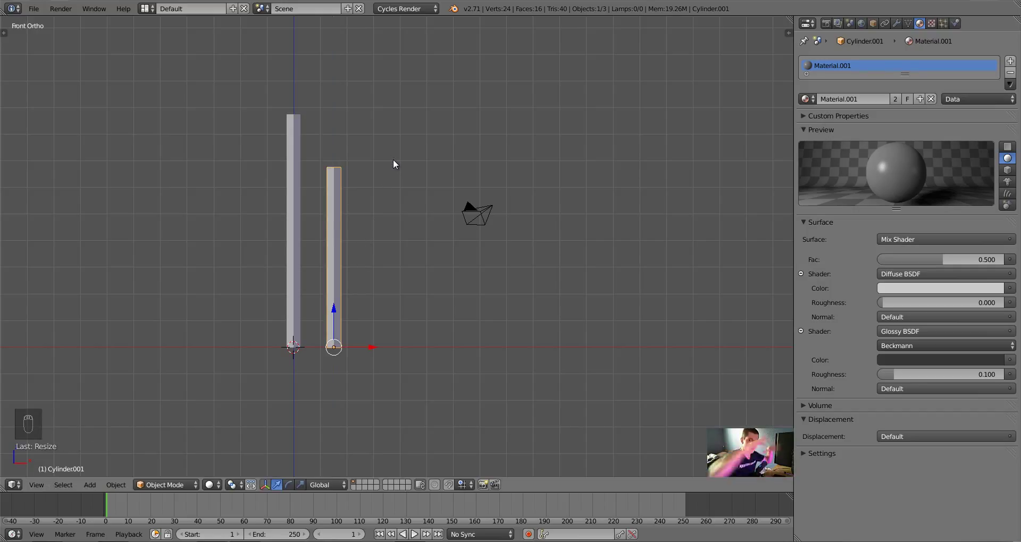
{"action": "right_click", "coordinate": [291, 177]}
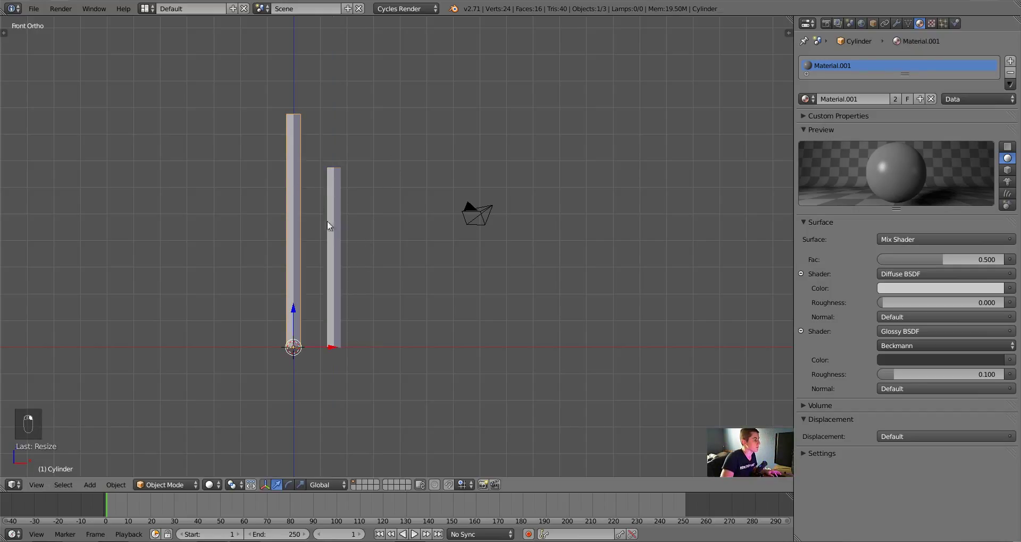
{"action": "key", "text": "g"}
{"action": "right_click", "coordinate": [397, 192]}
- Duplicate the second column, place the copy beside it along X, and scale it along Z to be somewhat shorter
{"action": "right_click", "coordinate": [338, 223]}
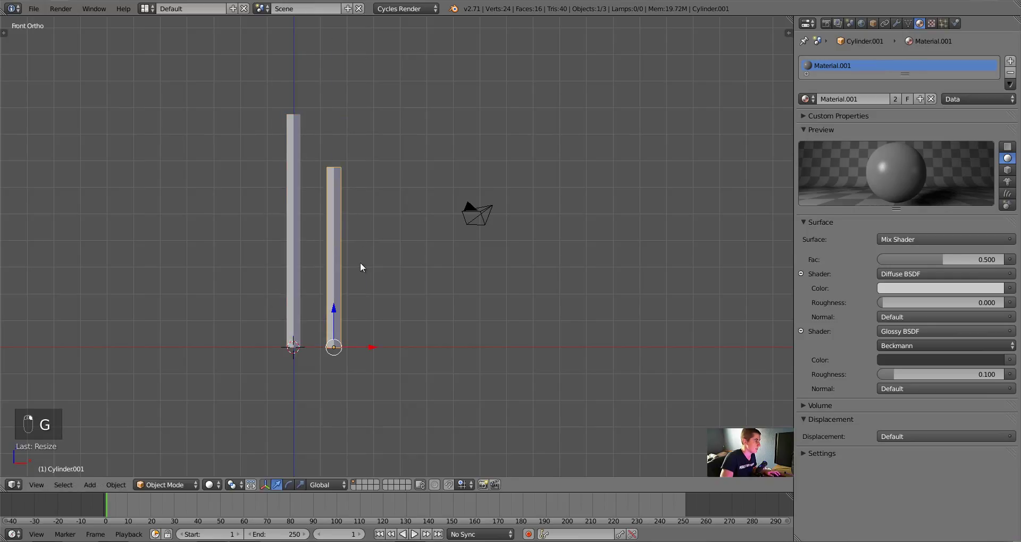
{"action": "key", "text": "shift+d"}
{"action": "left_click", "coordinate": [393, 261]}
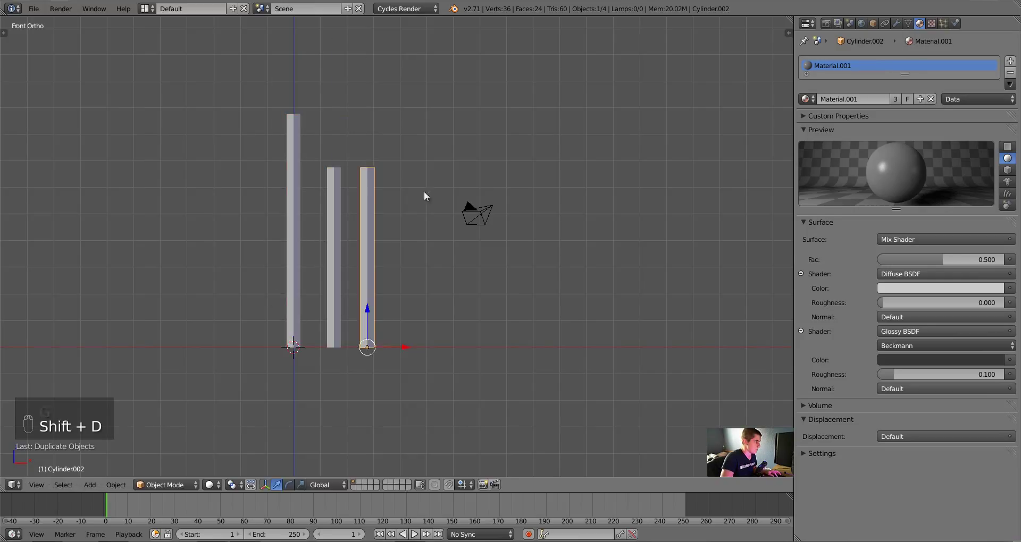
{"action": "key", "text": "s"}
{"action": "key", "text": "z"}
{"action": "left_click", "coordinate": [420, 183]}
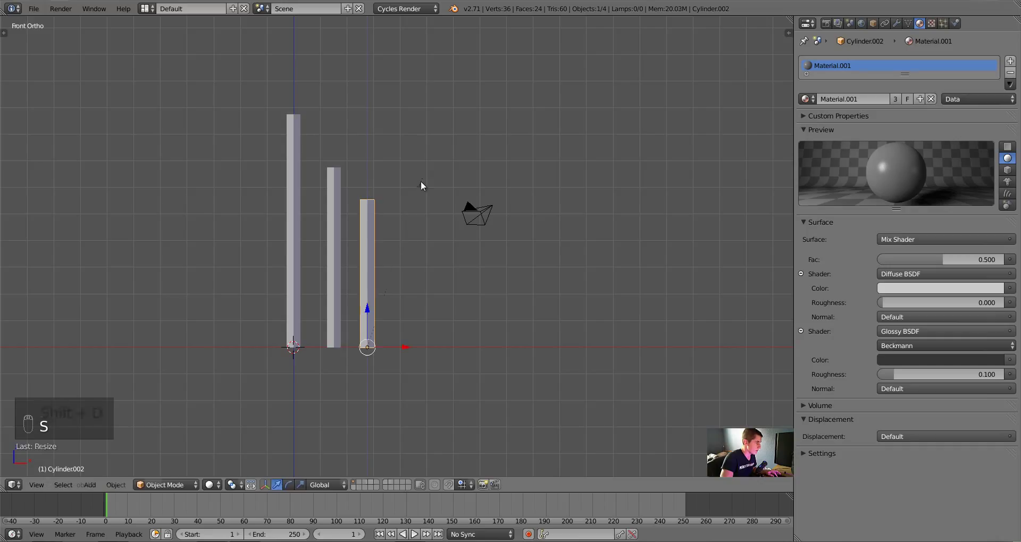
- Duplicate the third column about 1.36 units along X and scale the copy to about 0.77 along Z
{"action": "key", "text": "shift+d"}
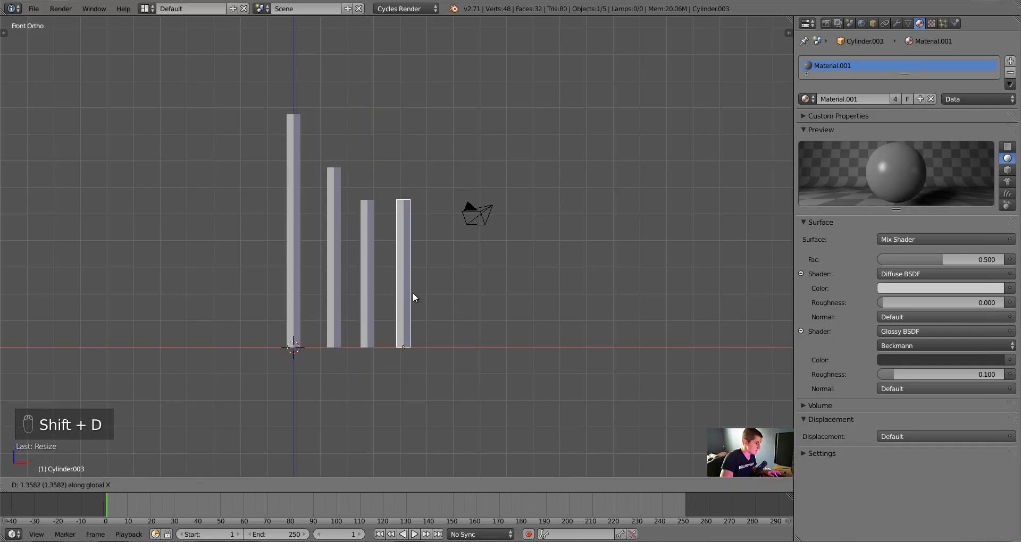
{"action": "left_click", "coordinate": [413, 297]}
{"action": "key", "text": "s"}
{"action": "key", "text": "z"}
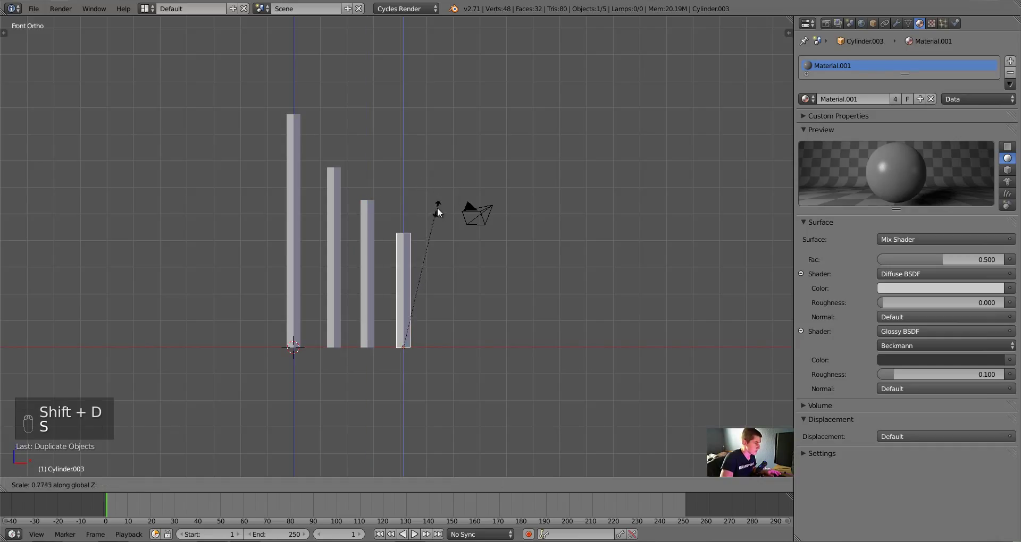
{"action": "left_click", "coordinate": [439, 212]}
- Duplicate the shortest column, place the copy beside it along X, and scale it to about 1.43 along Z
{"action": "key", "text": "shift+d"}
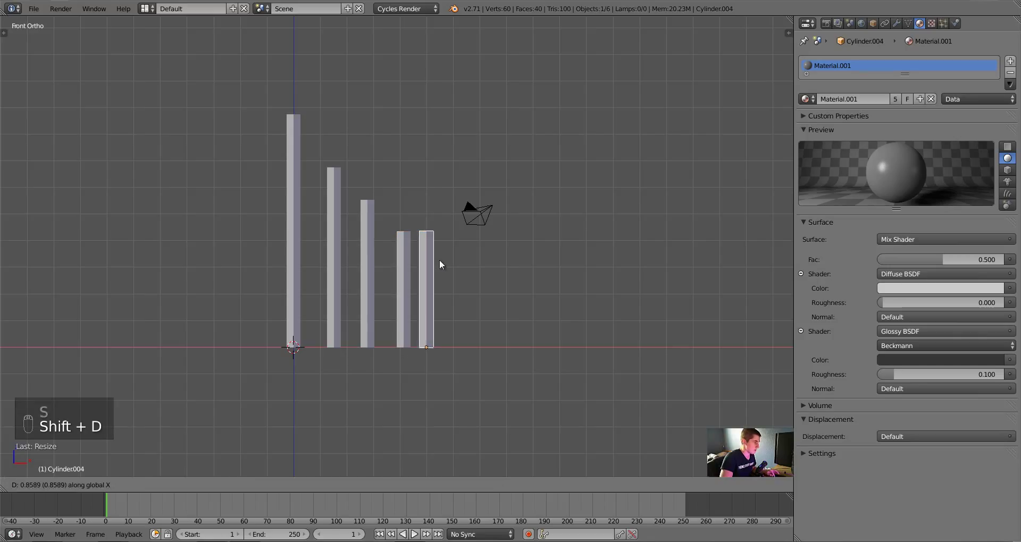
{"action": "left_click", "coordinate": [451, 246]}
{"action": "key", "text": "s"}
{"action": "key", "text": "z"}
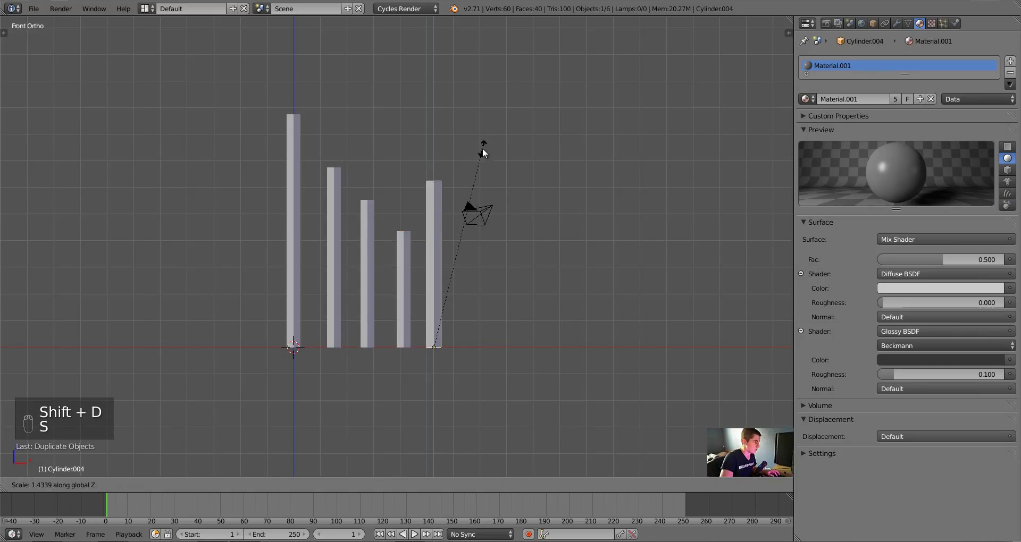
{"action": "left_click", "coordinate": [484, 153]}
- Duplicate the fifth column, place the copy beside it along X, and scale it to about 1.24 along Z
{"action": "key", "text": "shift+d"}
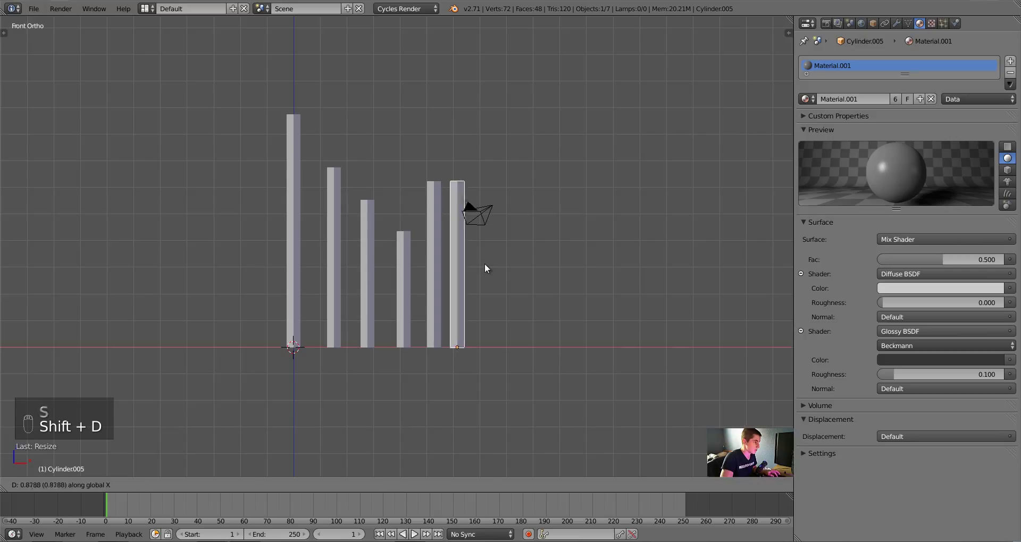
{"action": "left_click", "coordinate": [486, 267]}
{"action": "key", "text": "s"}
{"action": "key", "text": "z"}
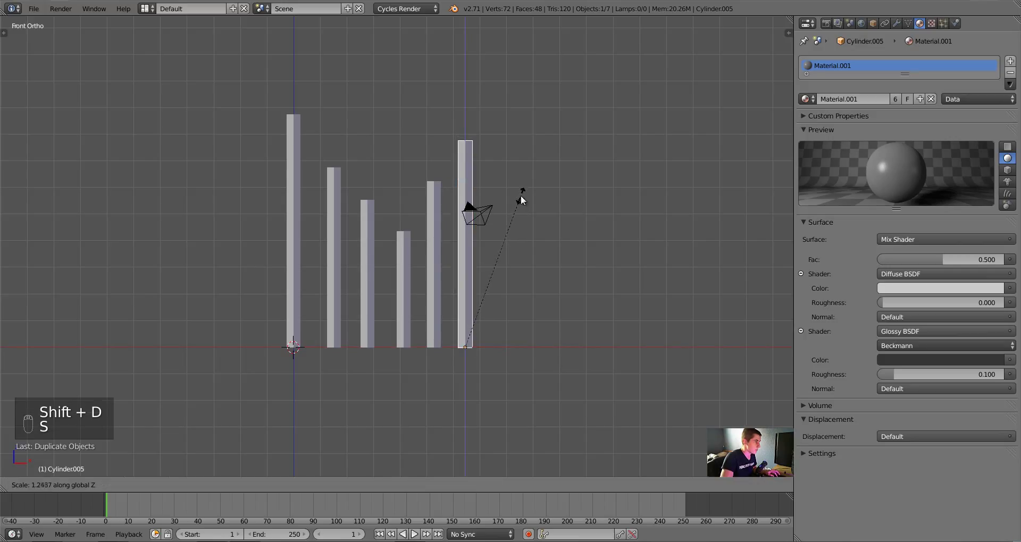
{"action": "left_click", "coordinate": [522, 201]}
- Duplicate the sixth column, place the copy beside it along X, and scale it to about 1.3 along Z, as the tallest one
{"action": "key", "text": "shift+d"}
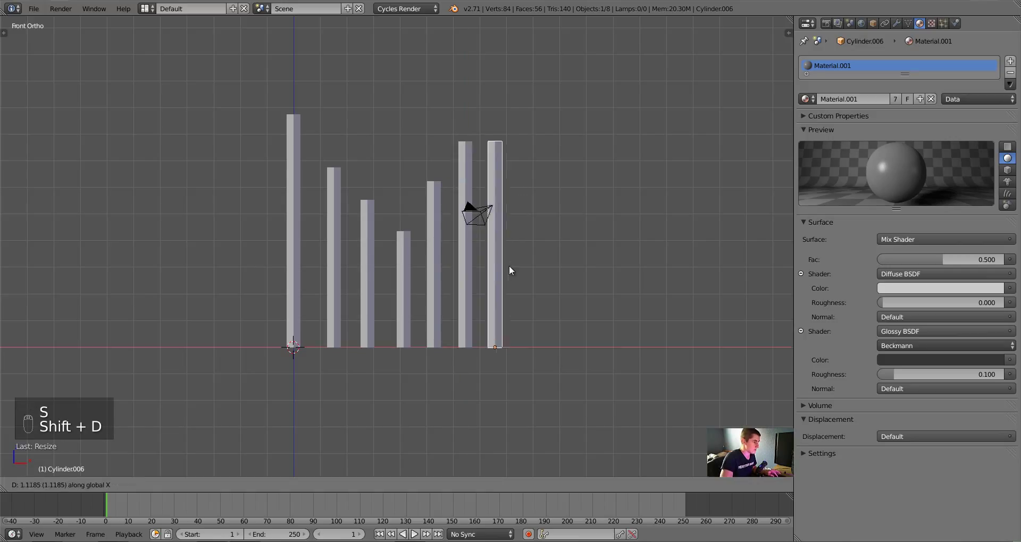
{"action": "left_click", "coordinate": [509, 266]}
{"action": "key", "text": "s"}
{"action": "key", "text": "z"}
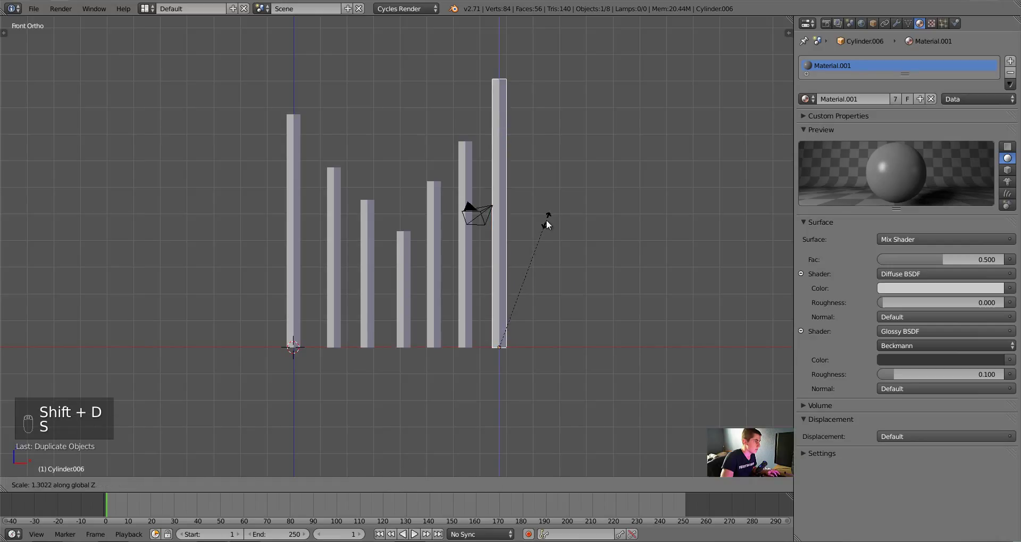
{"action": "left_click", "coordinate": [546, 225]}
- Select all seven columns without the camera and put them in a new group
{"action": "key", "text": "a"}
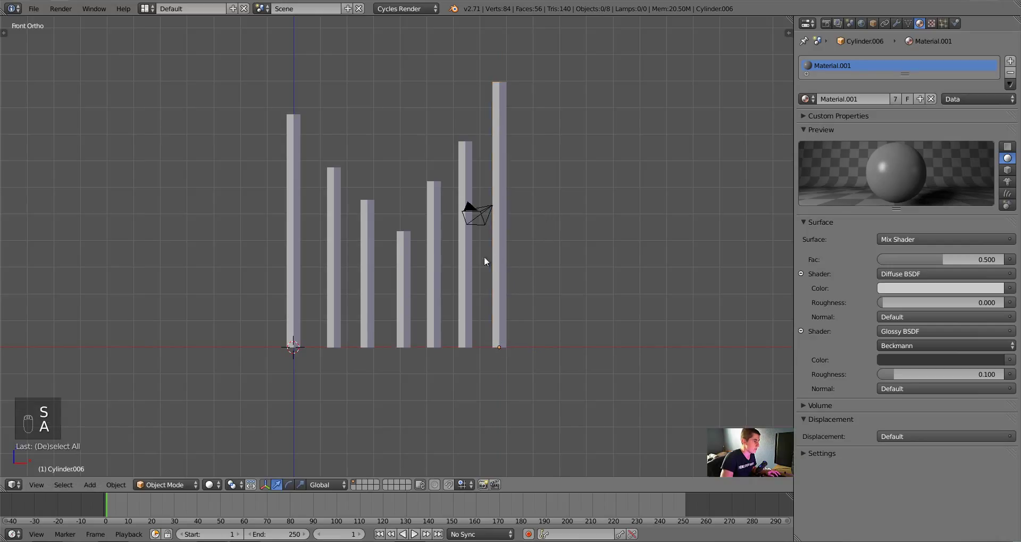
{"action": "key", "text": "b"}
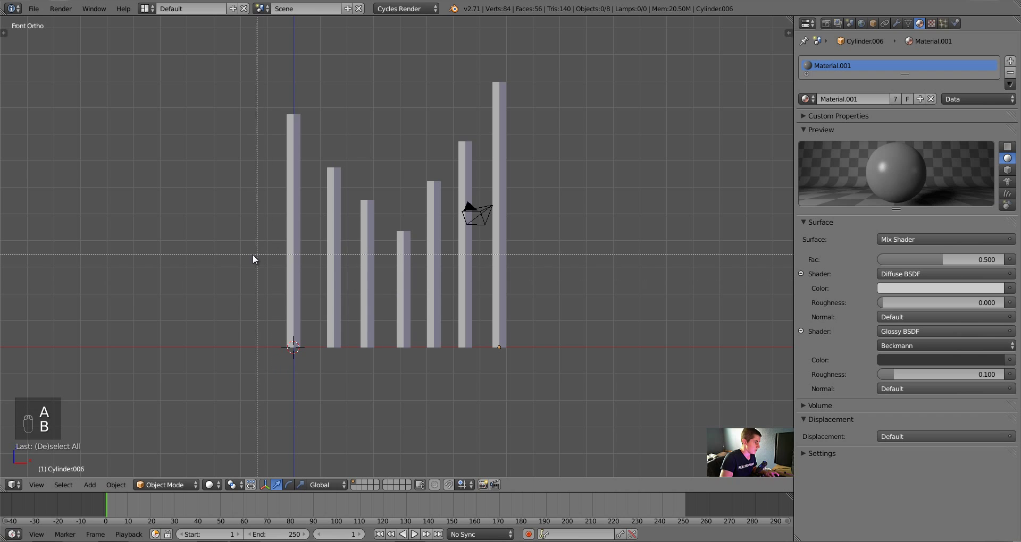
{"action": "left_click_drag", "start_coordinate": [250, 254], "coordinate": [550, 331]}
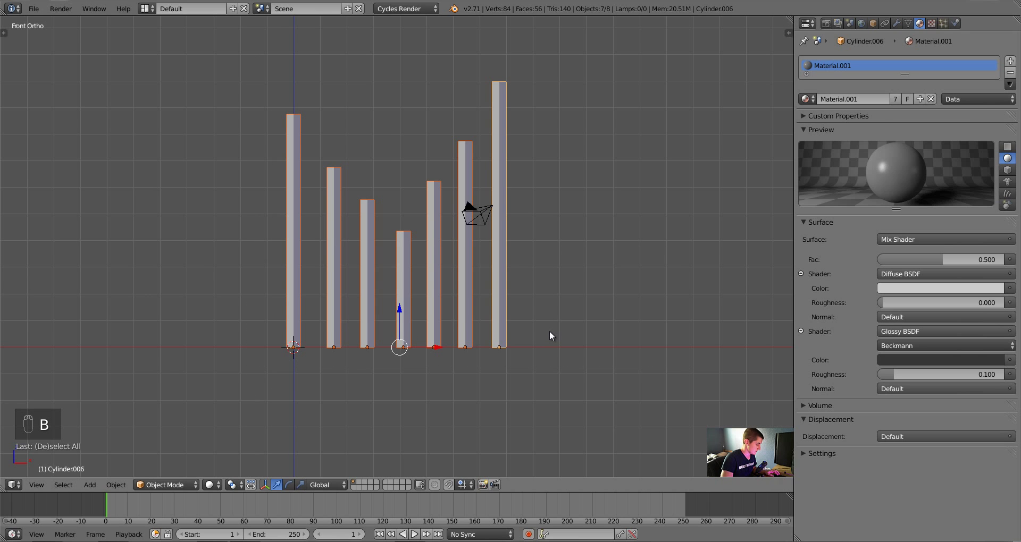
{"action": "key", "text": "ctrl+g"}
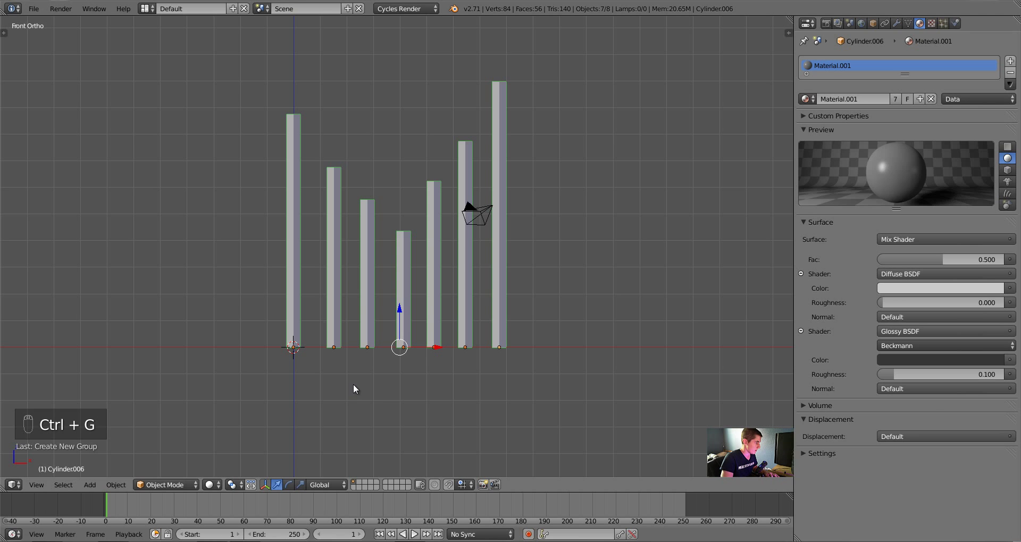
- Check the columns' group in the object settings and save the file over the existing version
{"action": "left_click", "coordinate": [872, 22]}
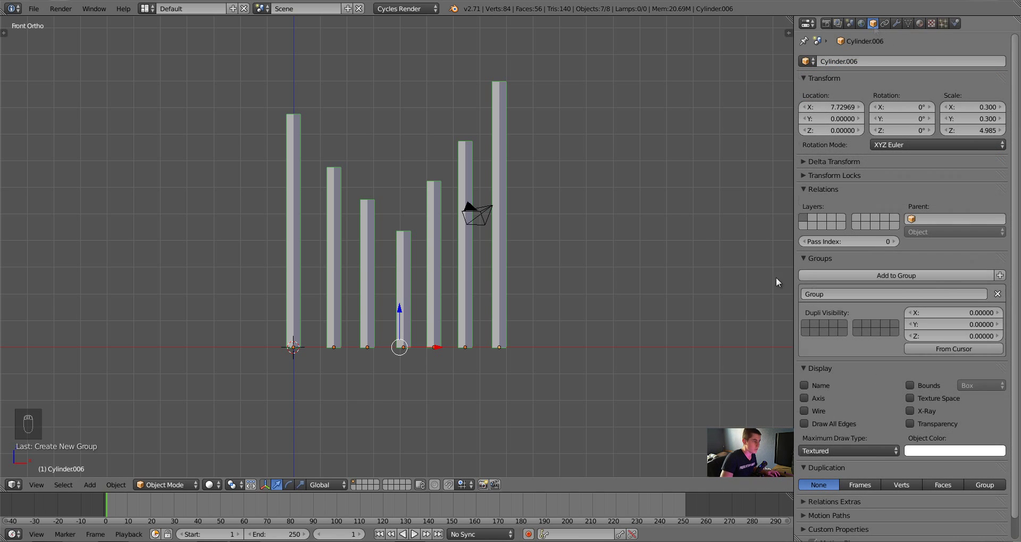
{"action": "key", "text": "ctrl+s"}
{"action": "left_click", "coordinate": [654, 254]}
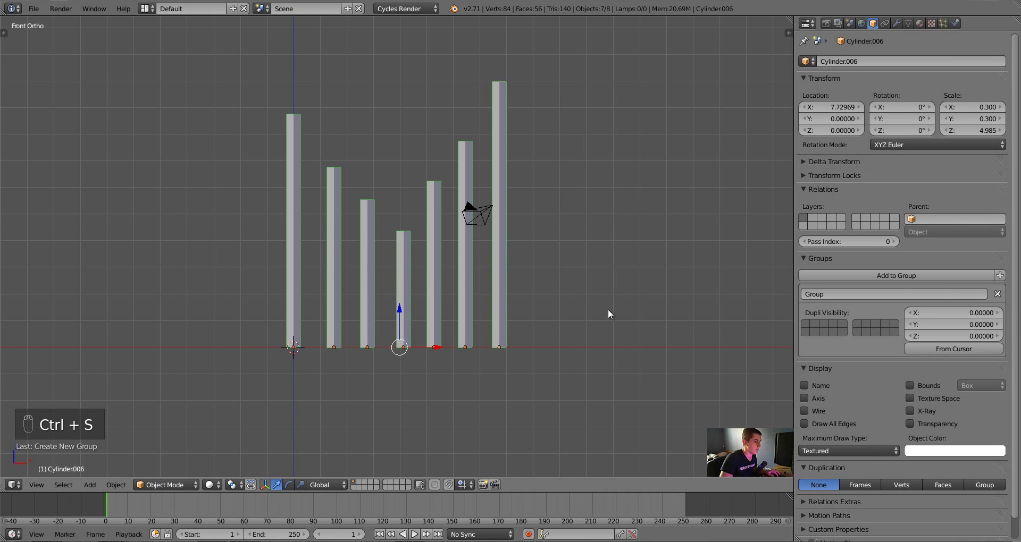
{"action": "left_click", "coordinate": [920, 23]}
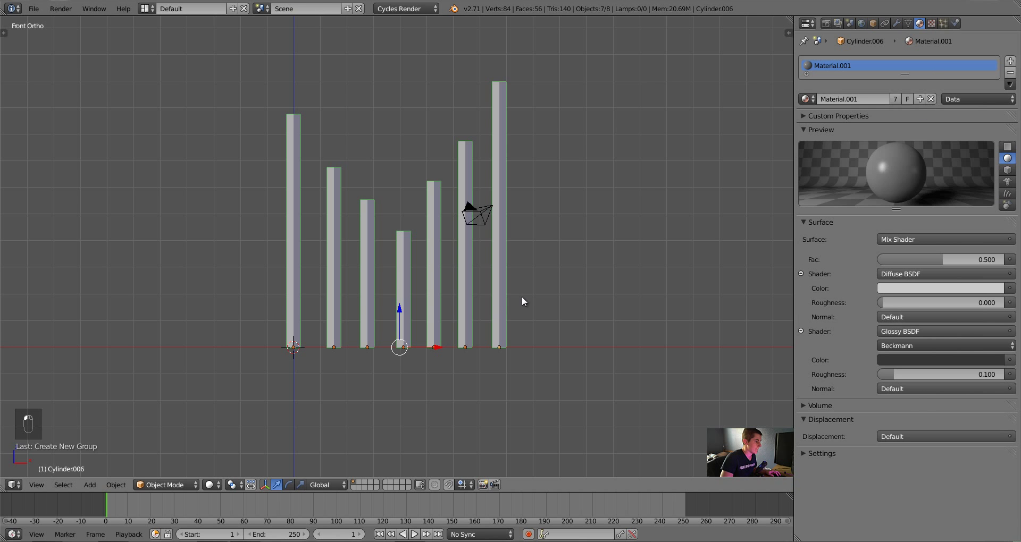
- Move the seven selected columns to the second layer
{"action": "middle_click_drag", "start_coordinate": [522, 301], "coordinate": [529, 346]}
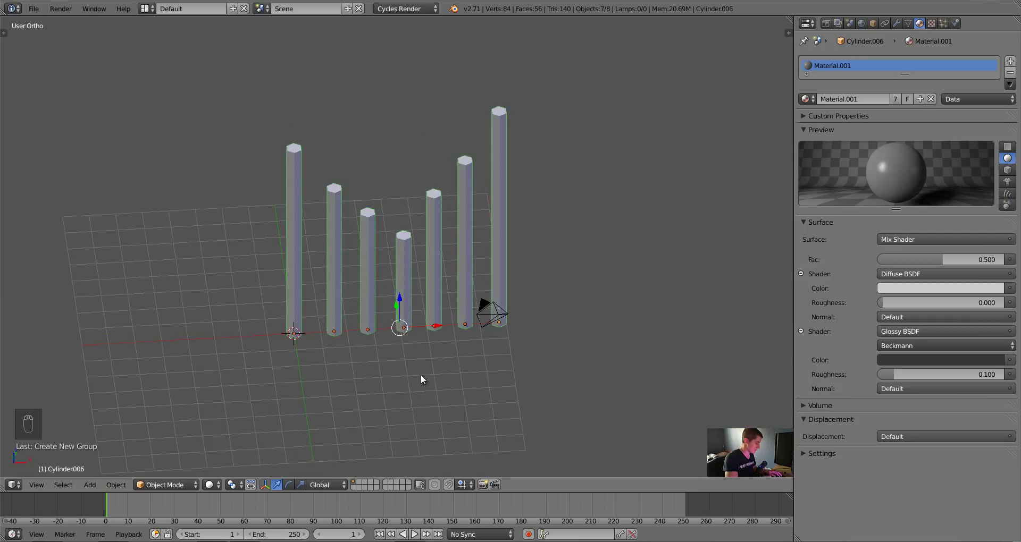
{"action": "key", "text": "m"}
{"action": "key", "text": "2"}
{"action": "key", "text": "Return"}
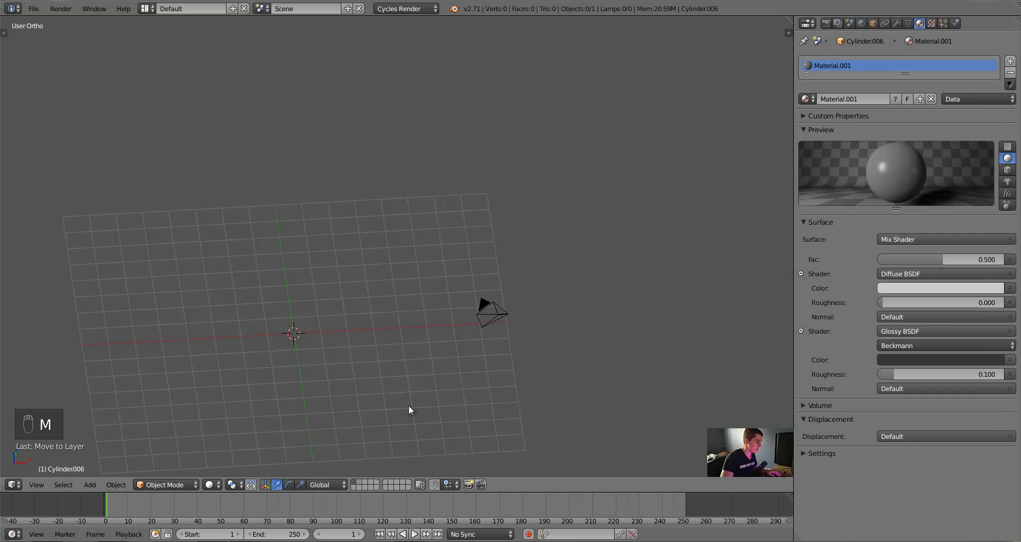
- Add a plane at the origin on the first layer and scale it by 8
{"action": "middle_click_drag", "start_coordinate": [352, 371], "coordinate": [431, 333], "text": "shift"}
{"action": "key", "text": "shift+a"}
{"action": "mouse_move", "coordinate": [431, 333]}
{"action": "left_click", "coordinate": [468, 335]}
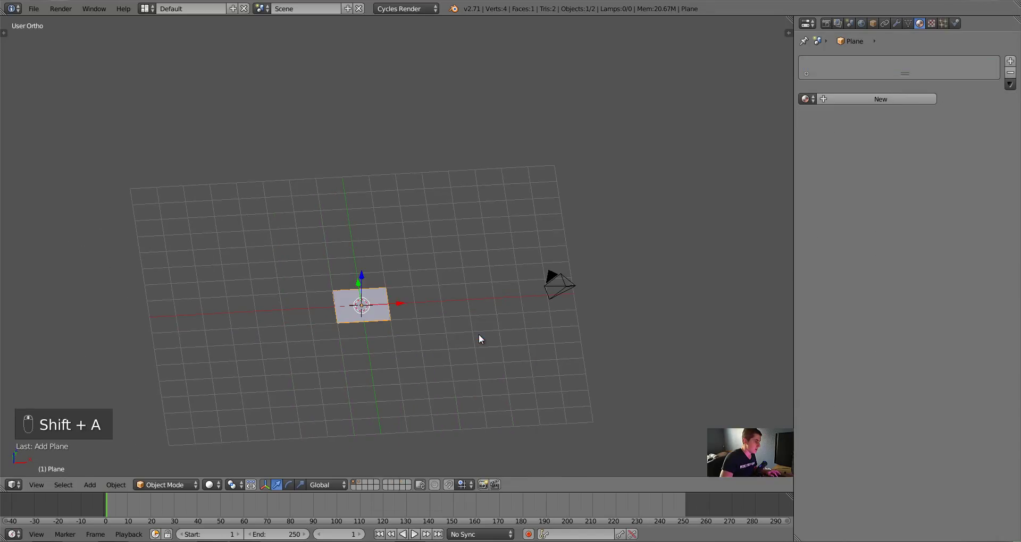
{"action": "key", "text": "s"}
{"action": "key", "text": "8"}
{"action": "key", "text": "Return"}
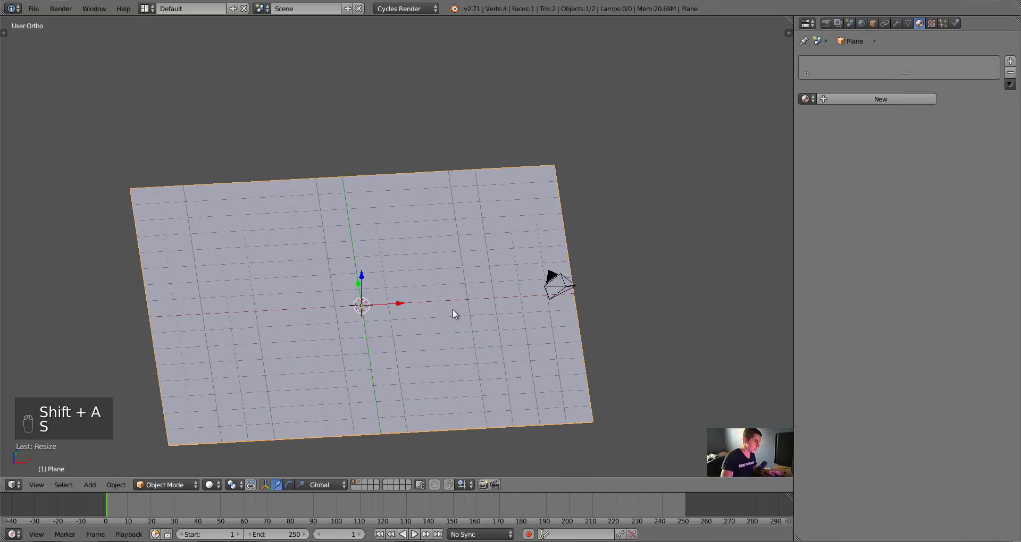
{"action": "middle_click_drag", "start_coordinate": [455, 314], "coordinate": [374, 309]}
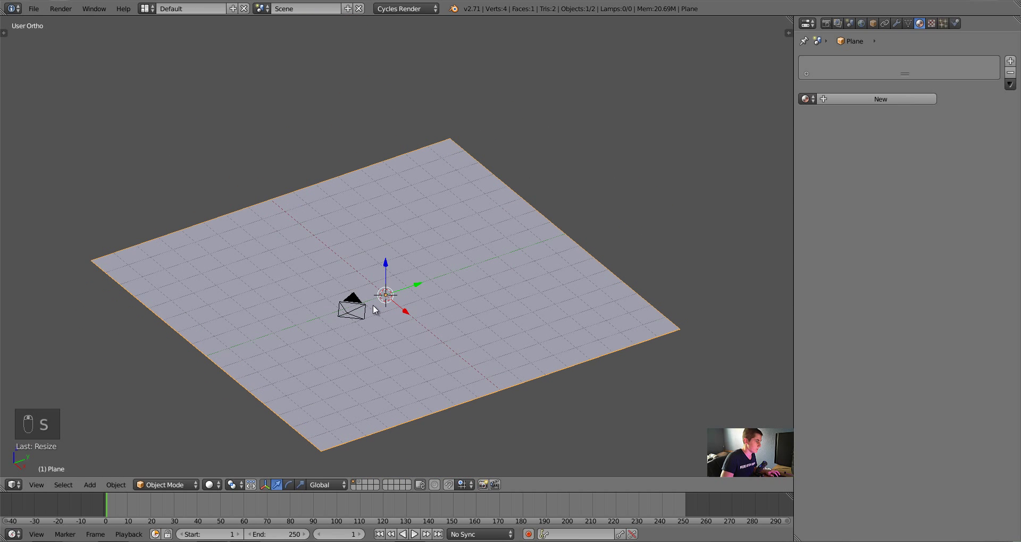
{"action": "key", "text": "s"}
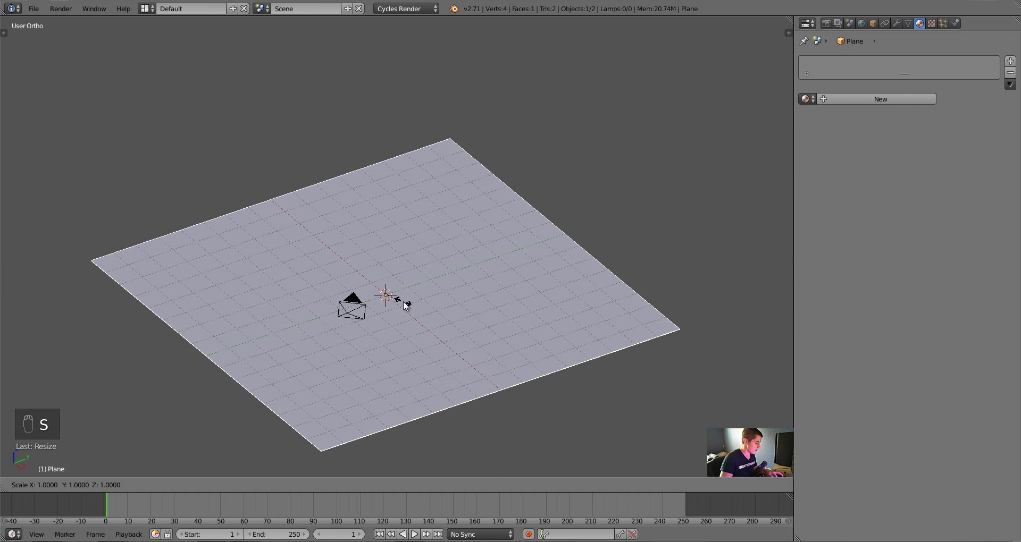
{"action": "key", "text": "Escape"}
{"action": "scroll", "coordinate": [421, 344], "scroll_direction": "down", "scroll_amount": 2}
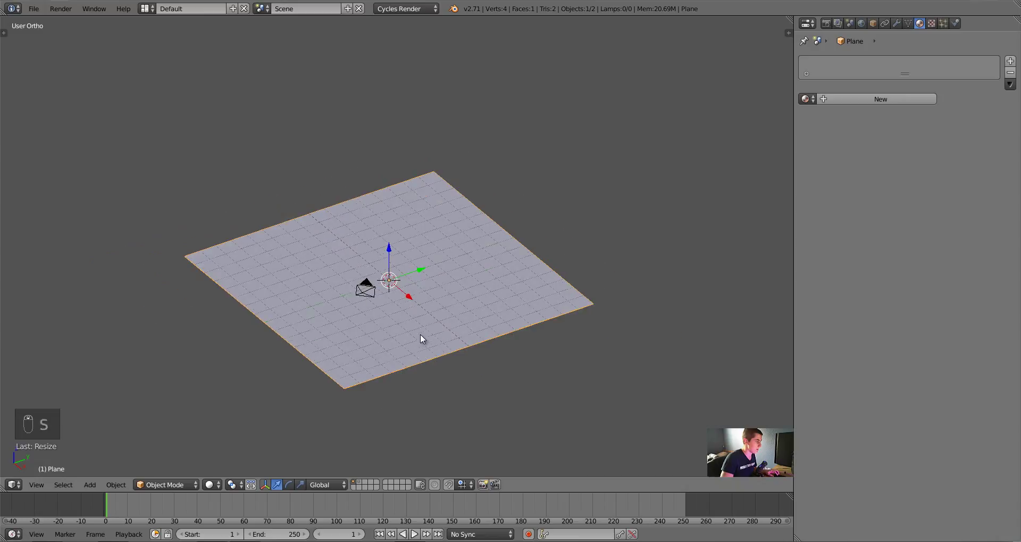
{"action": "middle_click_drag", "start_coordinate": [425, 319], "coordinate": [440, 302], "text": "shift"}
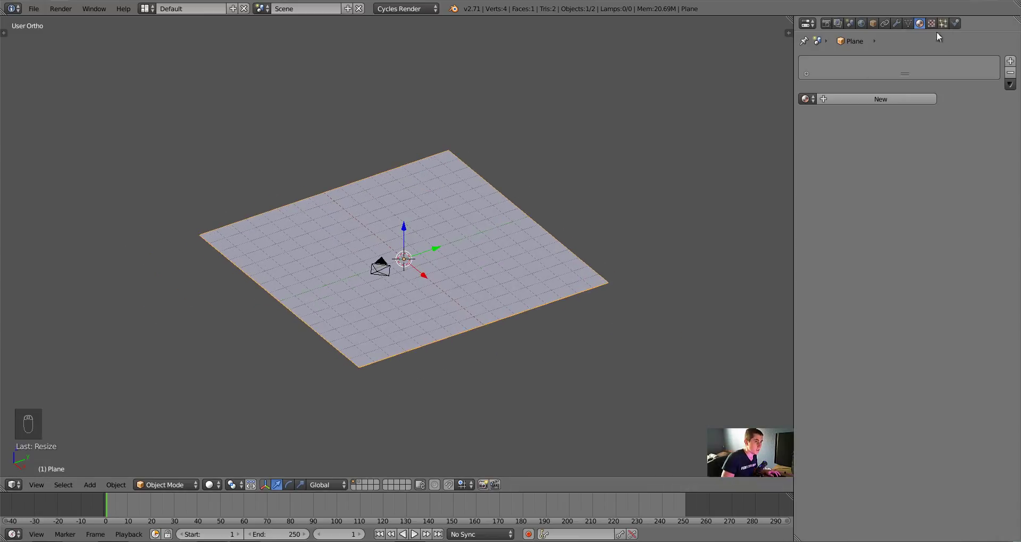
- Subdivide the plane's mesh five times and return to Object Mode
{"action": "key", "text": "Tab"}
{"action": "key", "text": "w"}
{"action": "left_click", "coordinate": [397, 249]}
{"action": "key", "text": "w"}
{"action": "left_click", "coordinate": [397, 248]}
{"action": "key", "text": "w"}
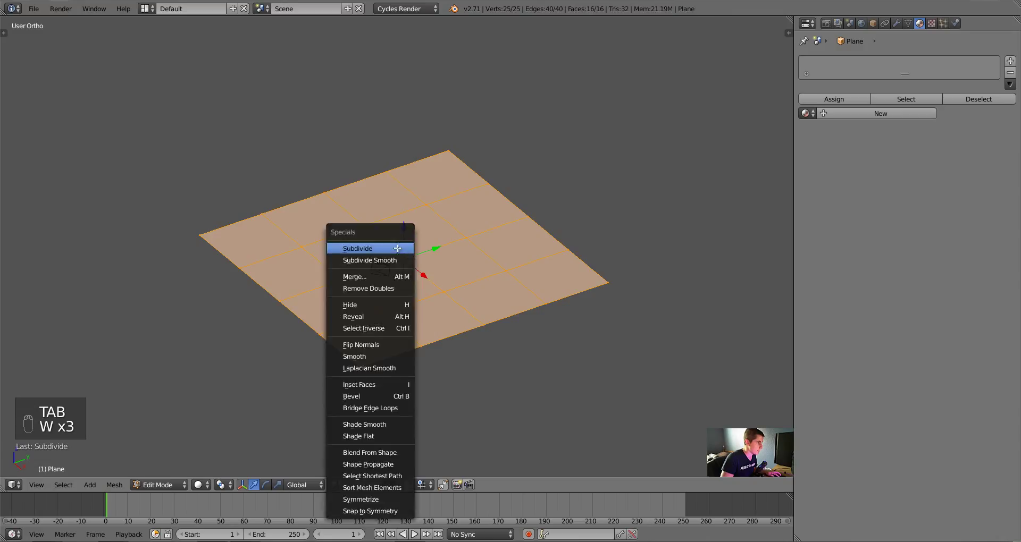
{"action": "left_click", "coordinate": [398, 248]}
{"action": "key", "text": "w"}
{"action": "left_click", "coordinate": [398, 249]}
{"action": "key", "text": "w"}
{"action": "left_click", "coordinate": [398, 248]}
{"action": "key", "text": "Tab"}
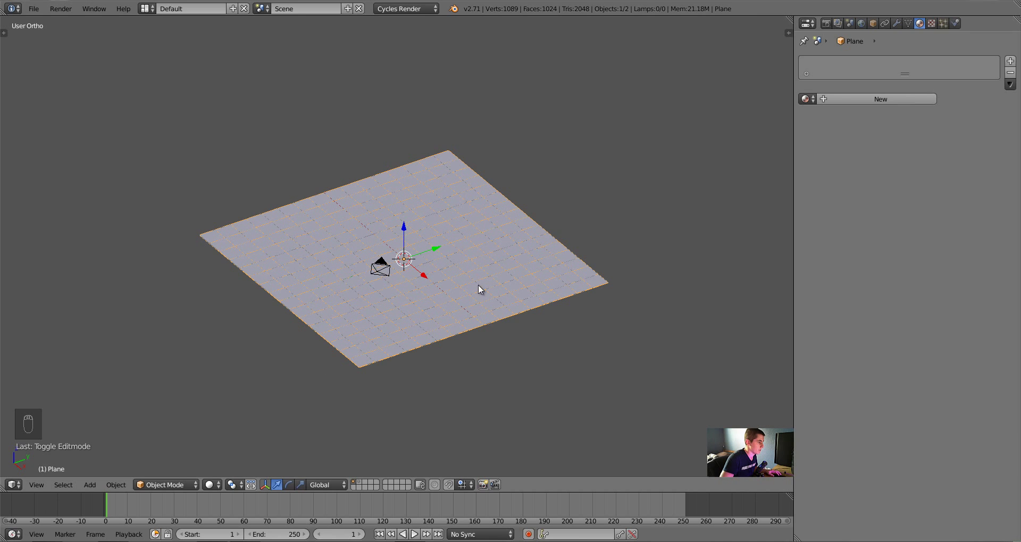
{"action": "key", "text": "Tab"}
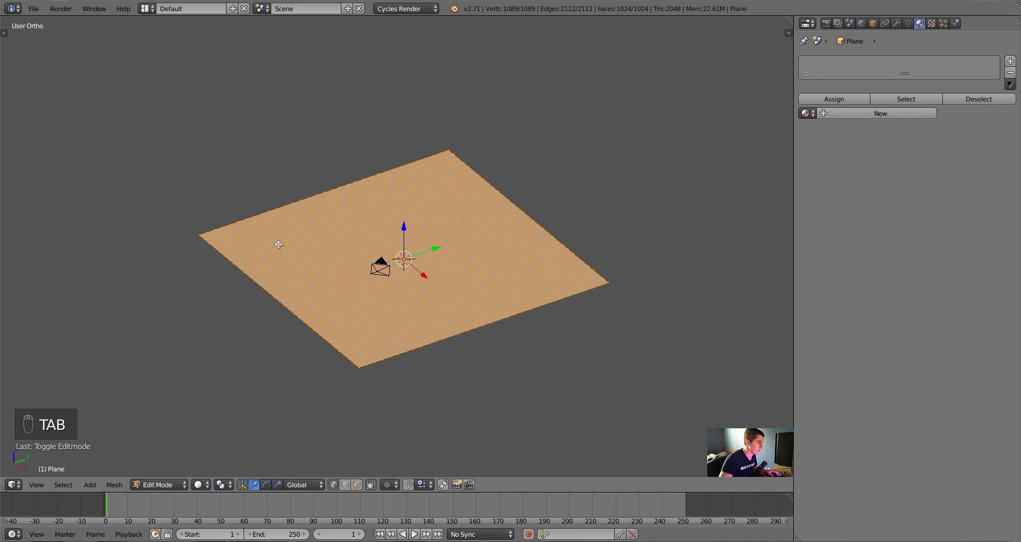
{"action": "key", "text": "Tab"}
{"action": "key", "text": "Tab"}
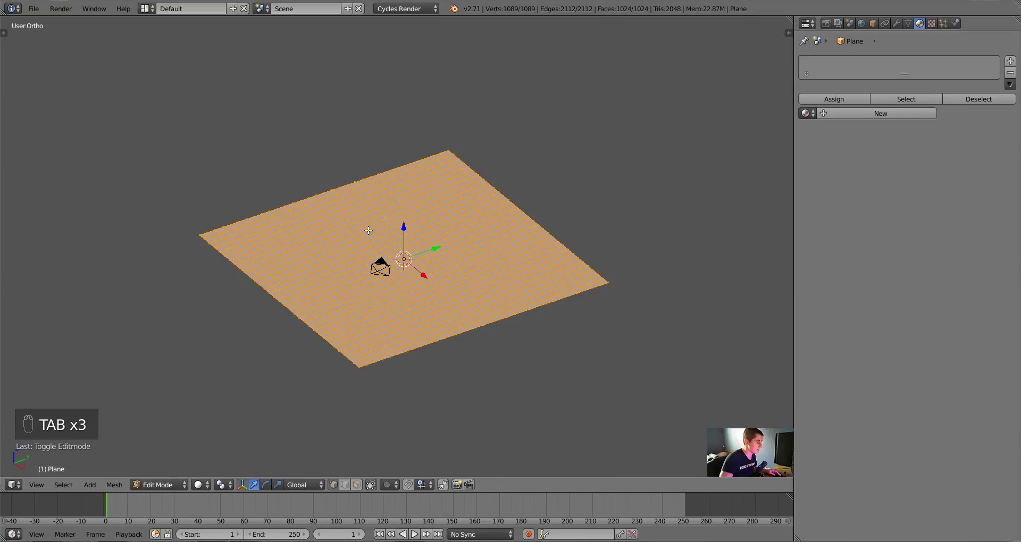
{"action": "key", "text": "Tab"}
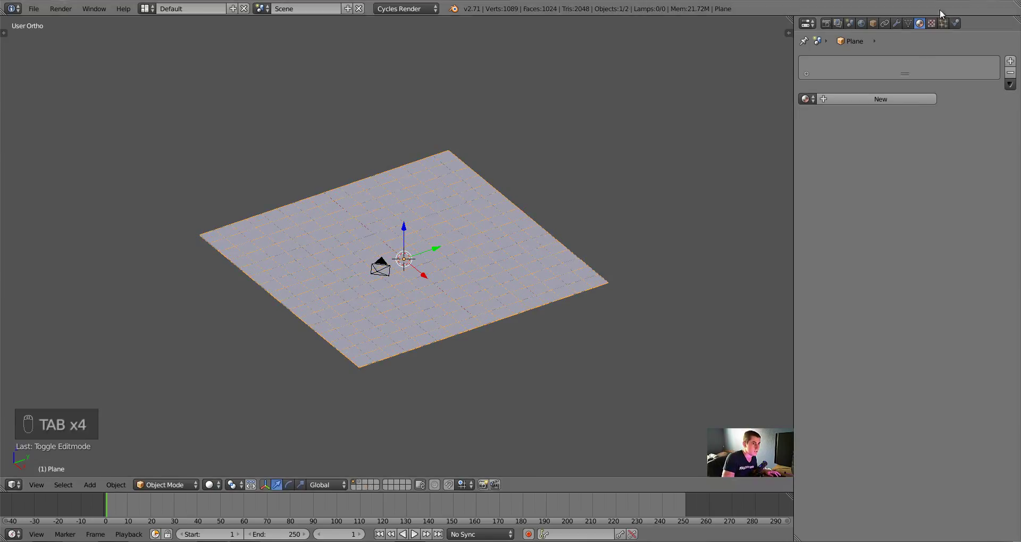
- Add a particle system to the plane, set its type to Hair, and enable the Advanced options
{"action": "left_click", "coordinate": [944, 23]}
{"action": "left_click", "coordinate": [907, 87]}
{"action": "left_click", "coordinate": [897, 101]}
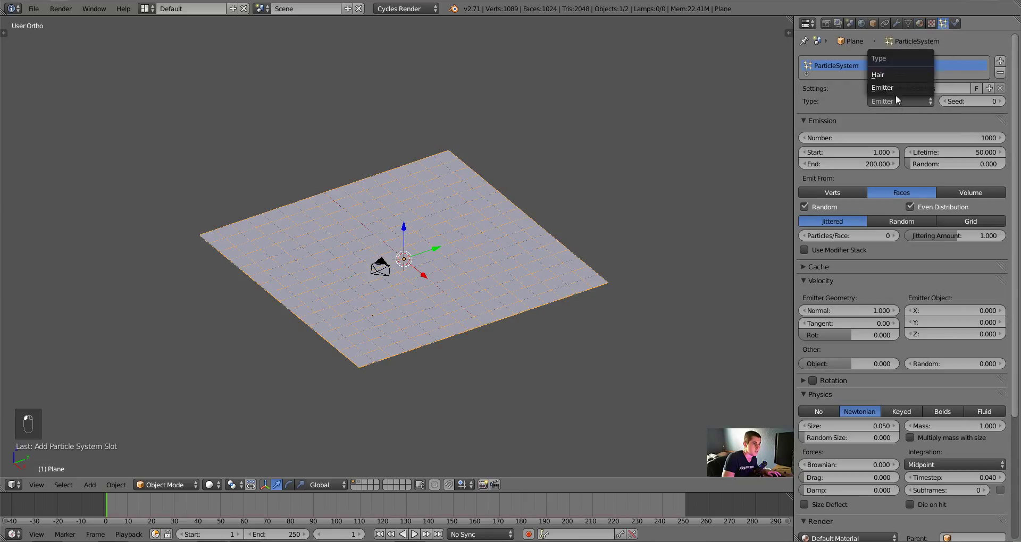
{"action": "left_click", "coordinate": [898, 75]}
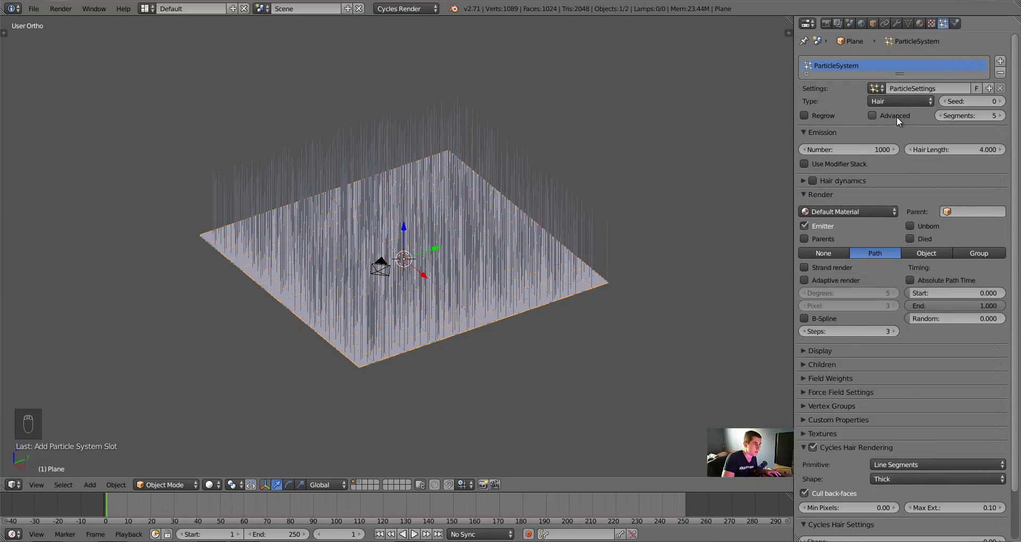
{"action": "left_click", "coordinate": [890, 116]}
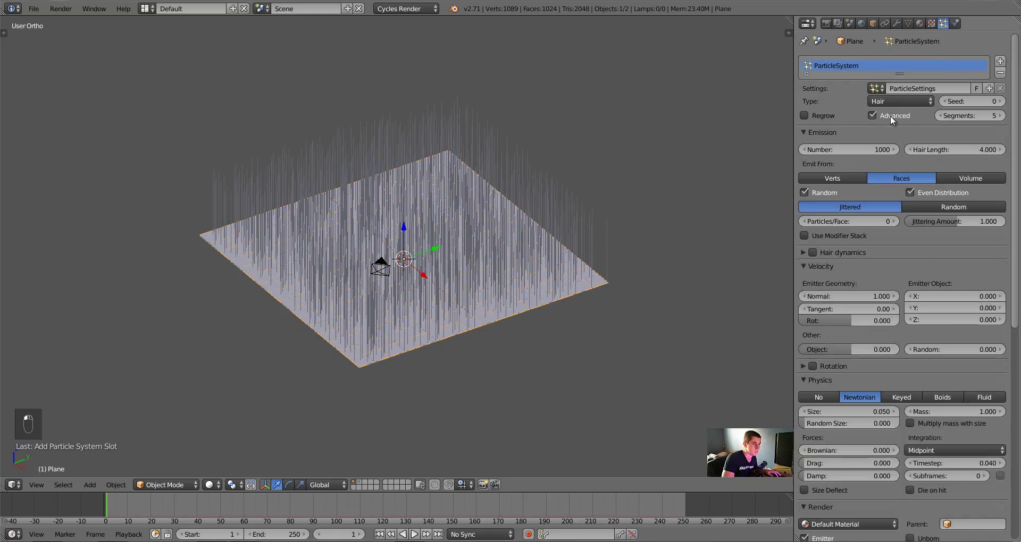
- Set the hair particle number to 5000 and the distribution over the faces to Random
{"action": "left_click", "coordinate": [858, 150]}
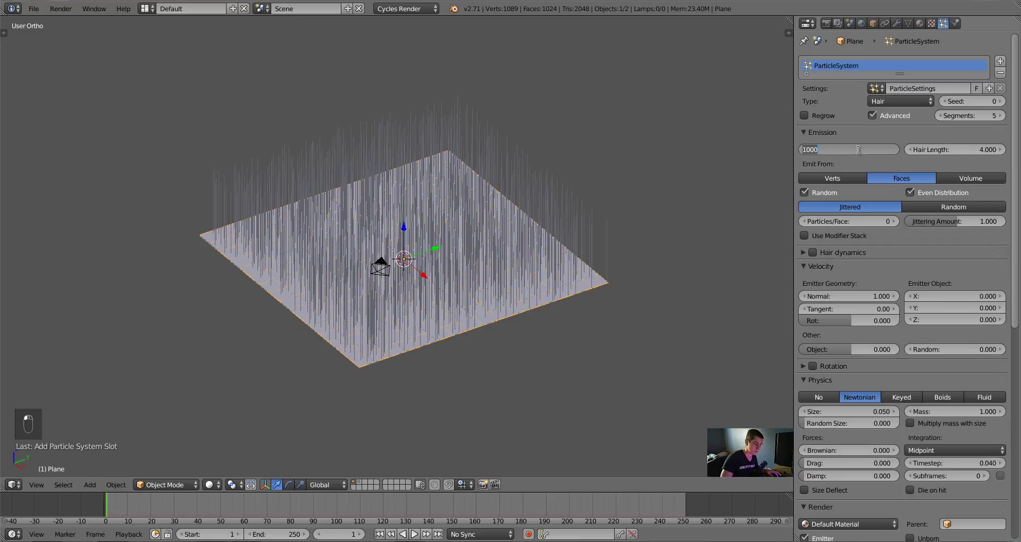
{"action": "type", "text": "5000"}
{"action": "key", "text": "Return"}
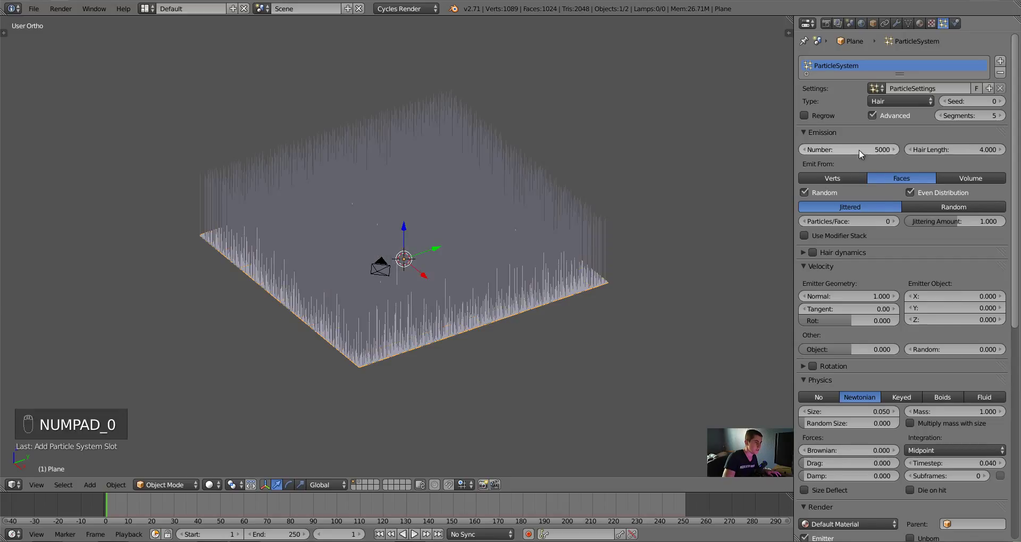
{"action": "left_click", "coordinate": [939, 205]}
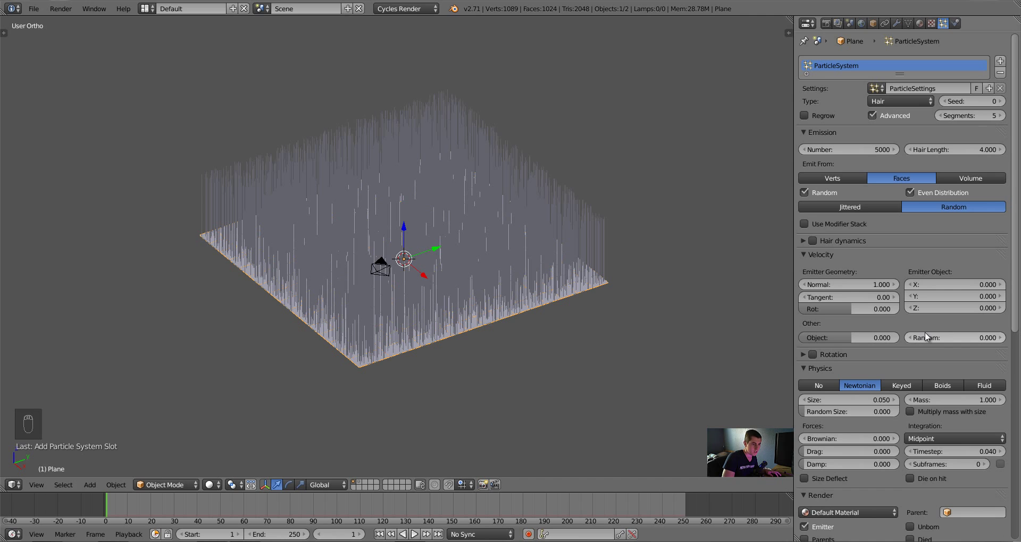
- Render the particles as a group, using the columns' group "Group" as the Dupli Group
{"action": "scroll", "coordinate": [892, 393], "scroll_direction": "down", "scroll_amount": 10}
{"action": "left_click", "coordinate": [970, 343]}
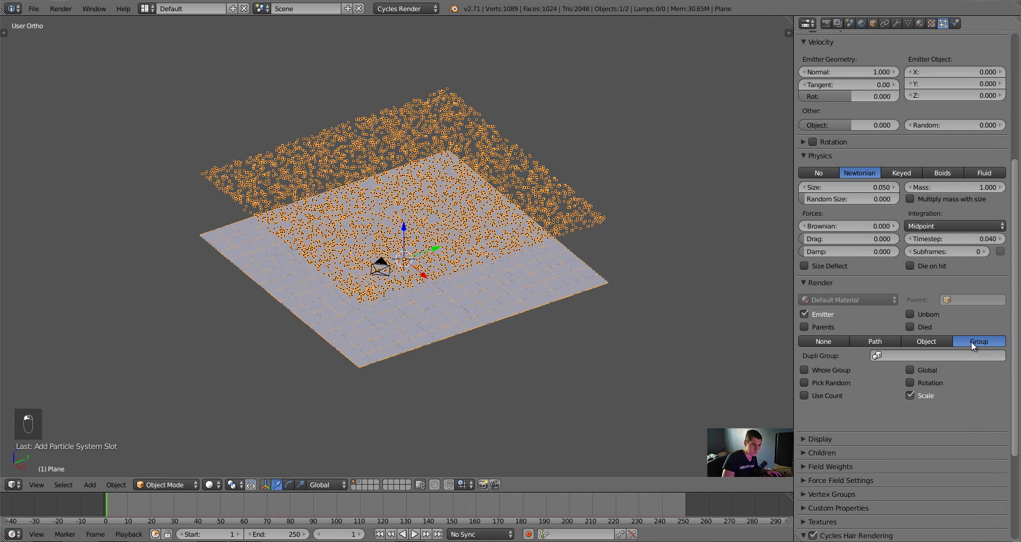
{"action": "left_click", "coordinate": [918, 356]}
{"action": "left_click", "coordinate": [909, 381]}
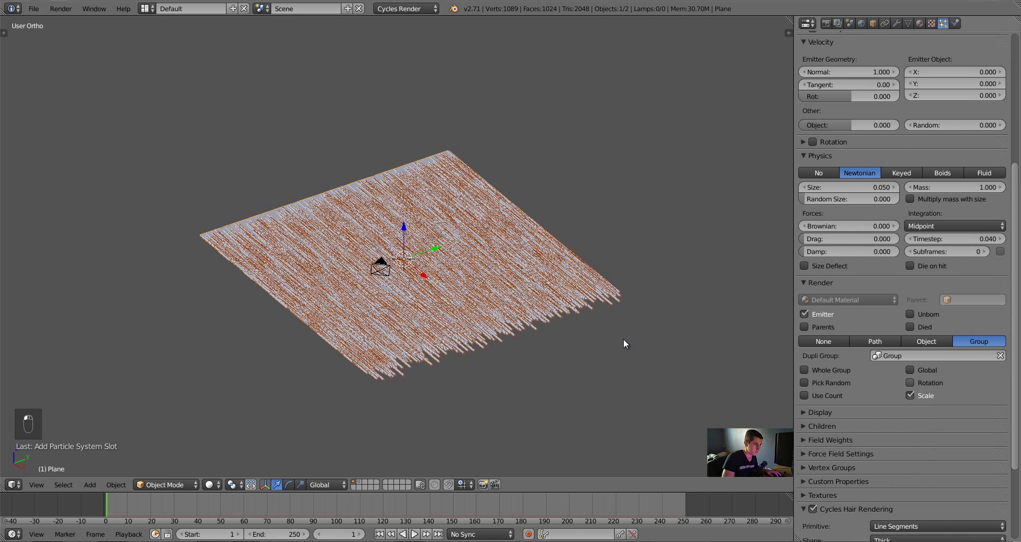
- Show the columns' layer, box-select all seven columns, and display the plane's layer together with it
{"action": "middle_click_drag", "start_coordinate": [400, 283], "coordinate": [425, 284]}
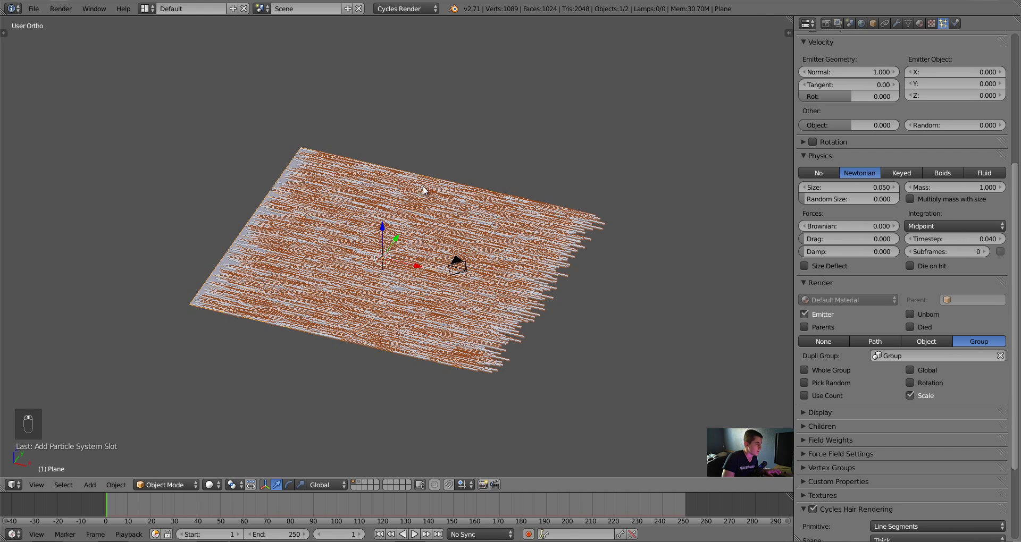
{"action": "left_click", "coordinate": [360, 484]}
{"action": "key", "text": "b"}
{"action": "left_click_drag", "start_coordinate": [348, 189], "coordinate": [593, 288]}
{"action": "key", "text": "shift+1"}
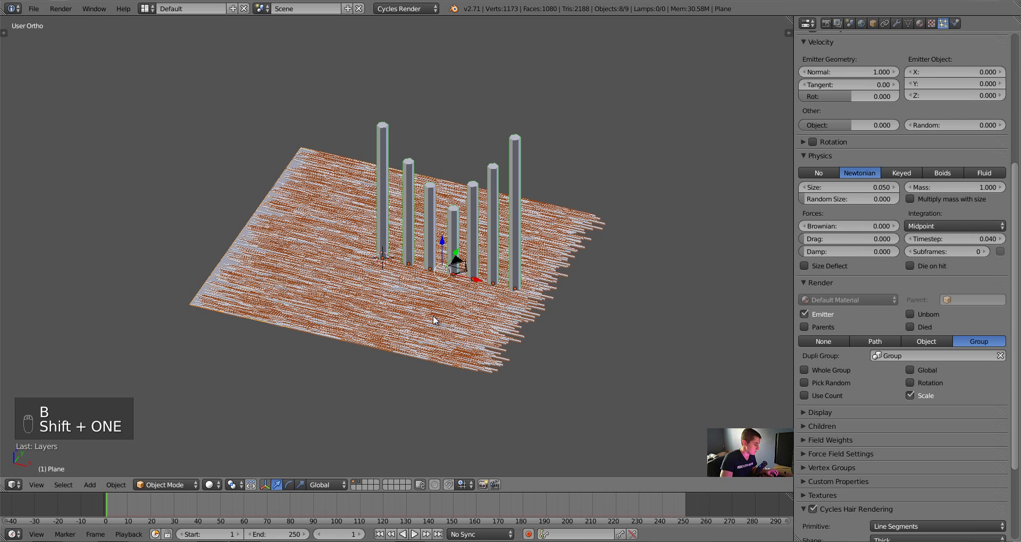
- Deselect the plane and rotate the seven columns 90° in front view so they lie along the X axis
{"action": "key", "text": "b"}
{"action": "middle_click_drag", "start_coordinate": [325, 296], "coordinate": [451, 392]}
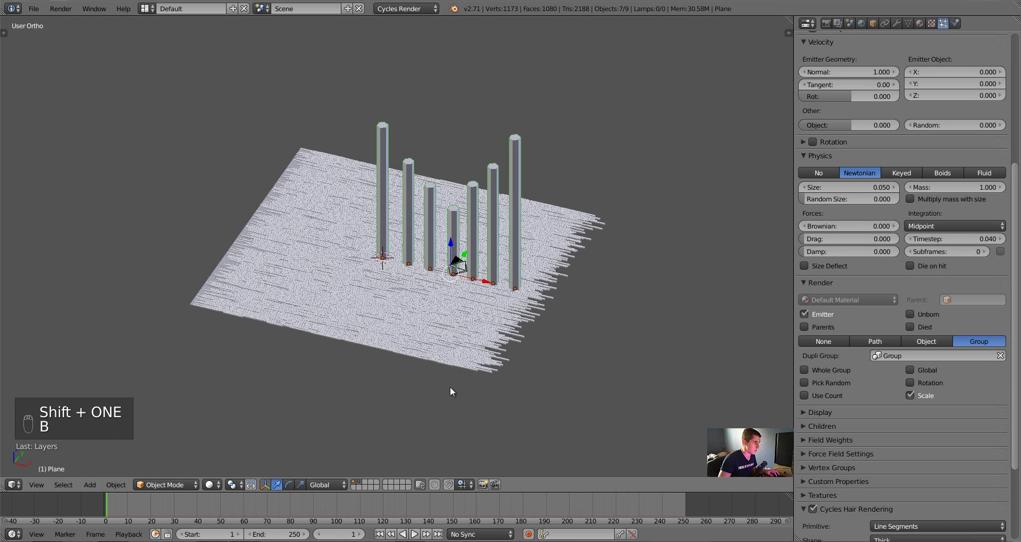
{"action": "key", "text": "KP_1"}
{"action": "scroll", "coordinate": [588, 273], "scroll_direction": "up", "scroll_amount": 2}
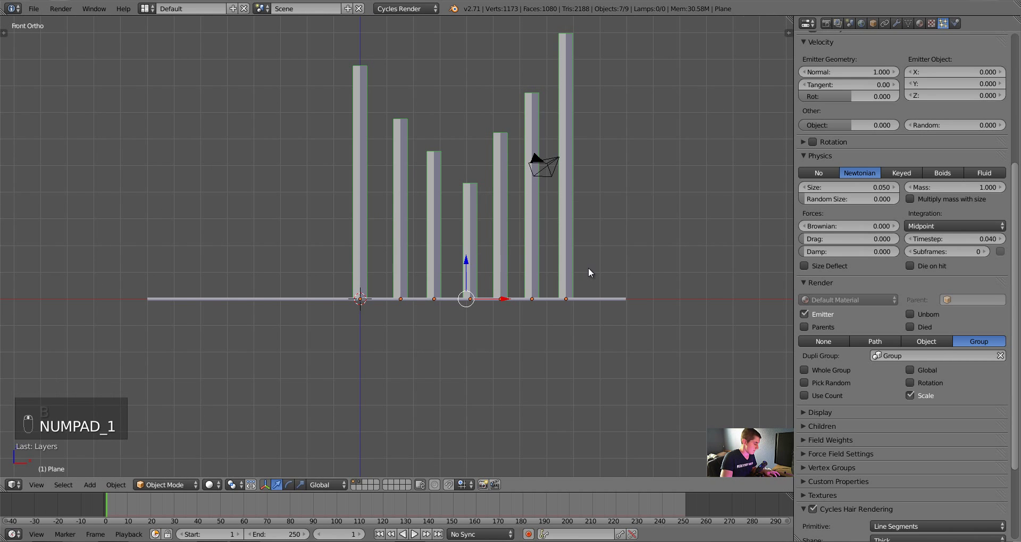
{"action": "key", "text": "r"}
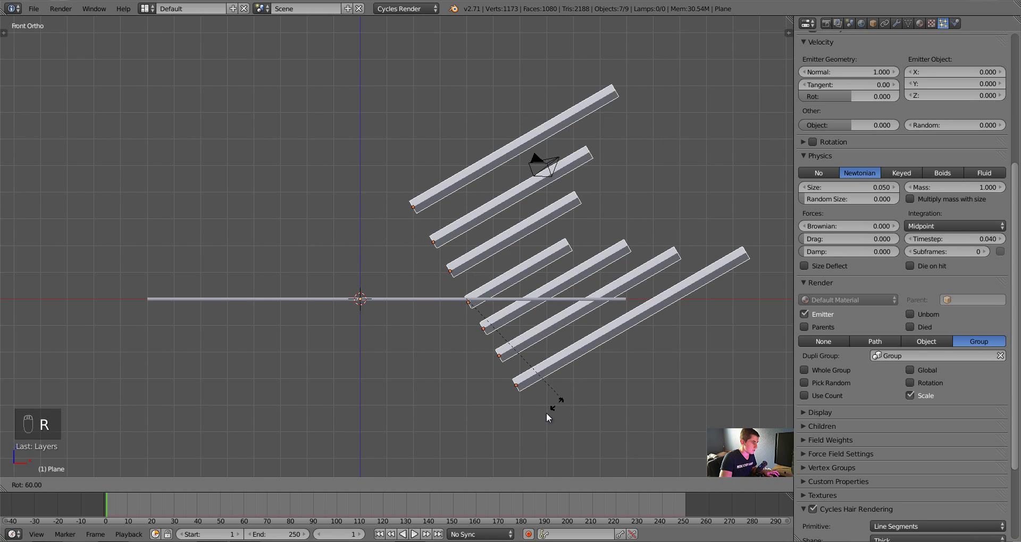
{"action": "left_click", "coordinate": [500, 435]}
- Select the plane and enable Rotation for its group particles so the columns stand upright on it
{"action": "right_click", "coordinate": [391, 298]}
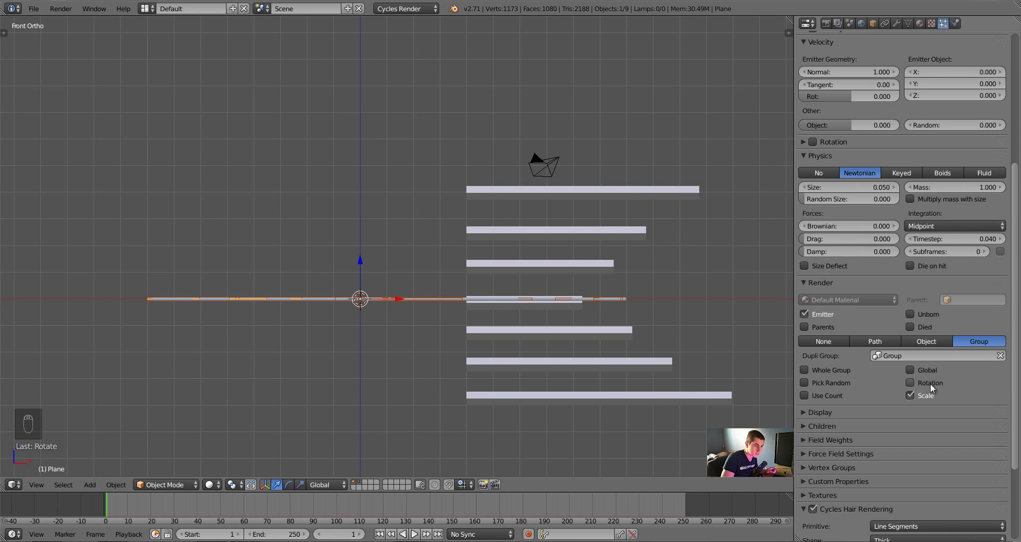
{"action": "left_click", "coordinate": [910, 383]}
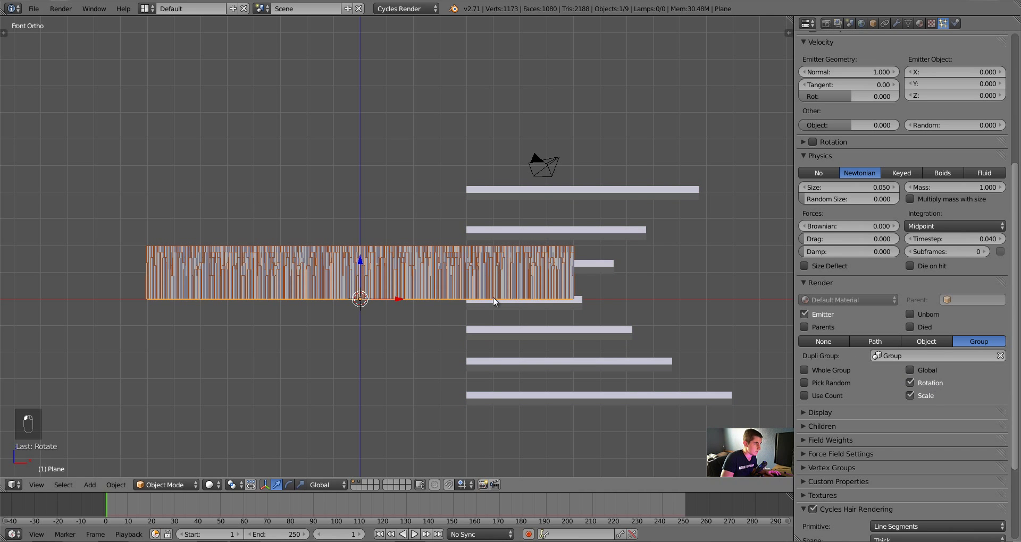
{"action": "middle_click_drag", "start_coordinate": [493, 296], "coordinate": [429, 278]}
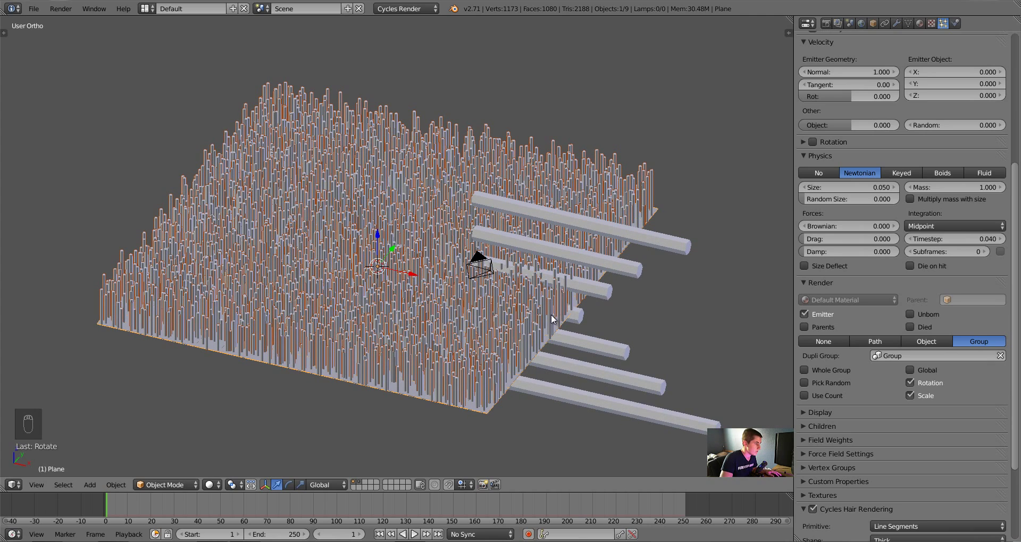
- Show only the plane's layer and set the particle size to about 0.104
{"action": "key", "text": "1"}
{"action": "scroll", "coordinate": [866, 180], "scroll_direction": "up", "scroll_amount": 2}
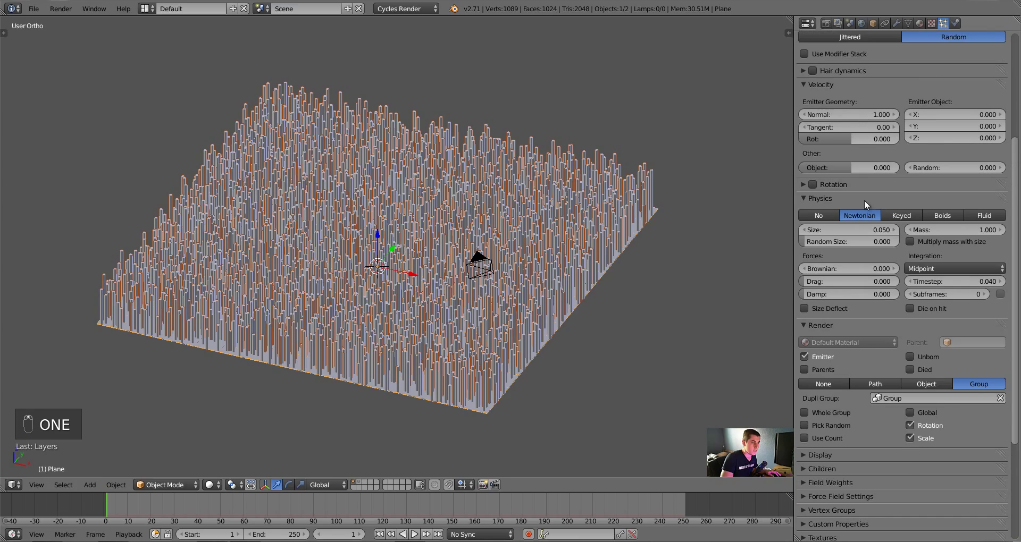
{"action": "left_click_drag", "start_coordinate": [848, 229], "coordinate": [880, 223]}
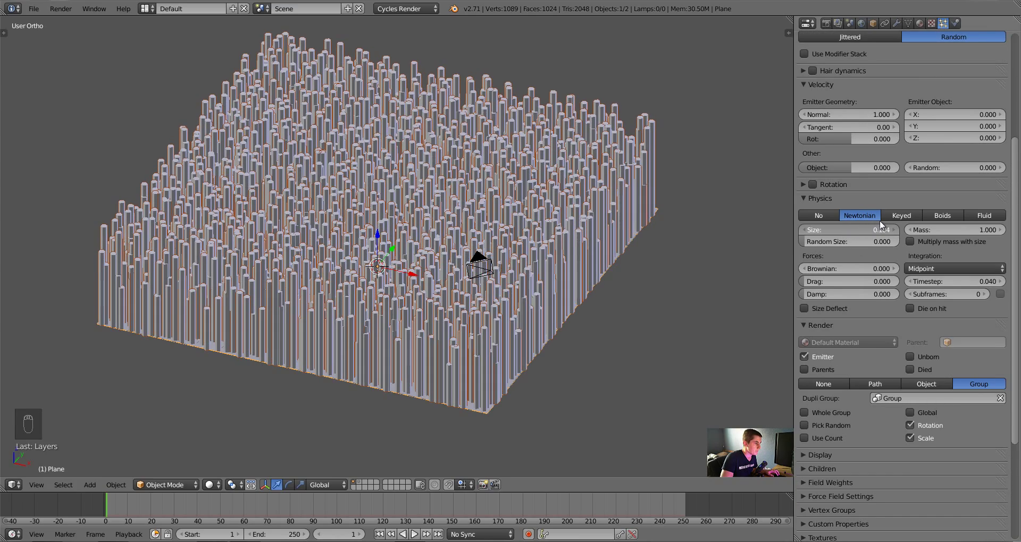
{"action": "scroll", "coordinate": [851, 239], "scroll_direction": "up", "scroll_amount": 5}
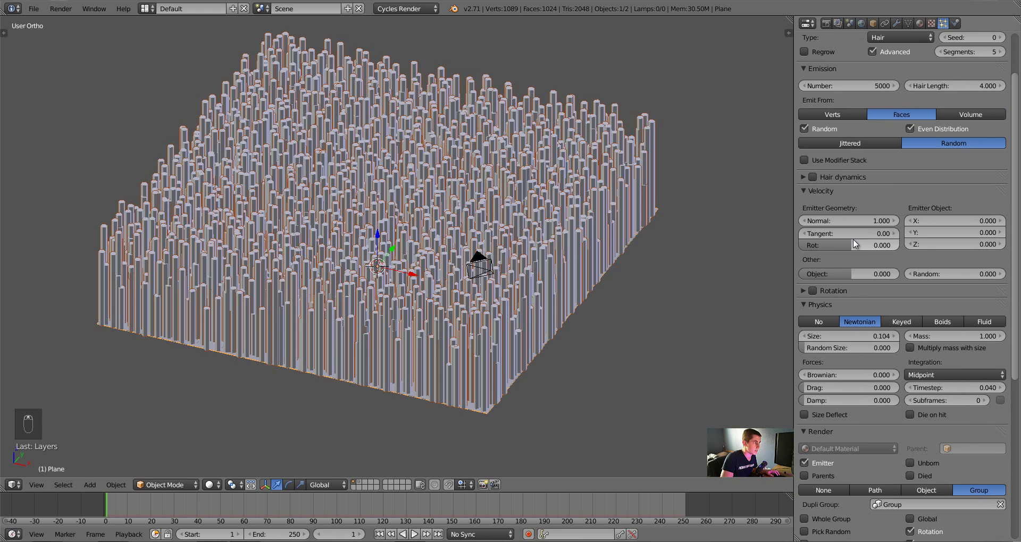
- Set the number of emitted hair particles to 3000
{"action": "left_click", "coordinate": [855, 86]}
{"action": "type", "text": "300"}
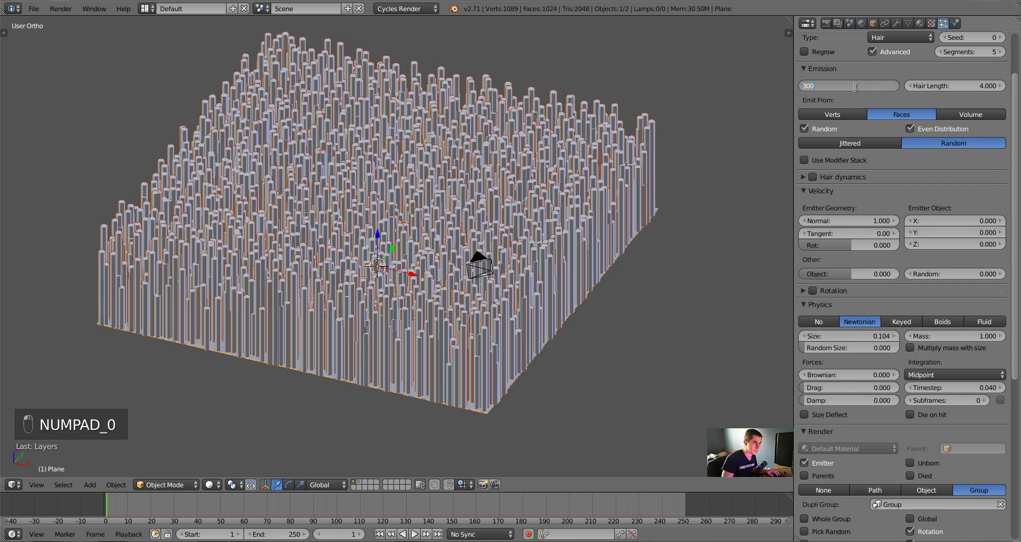
{"action": "key", "text": "Return"}
- Examine the density and overlap of the pillars from the top and close up in perspective
{"action": "middle_click_drag", "start_coordinate": [389, 95], "coordinate": [355, 172]}
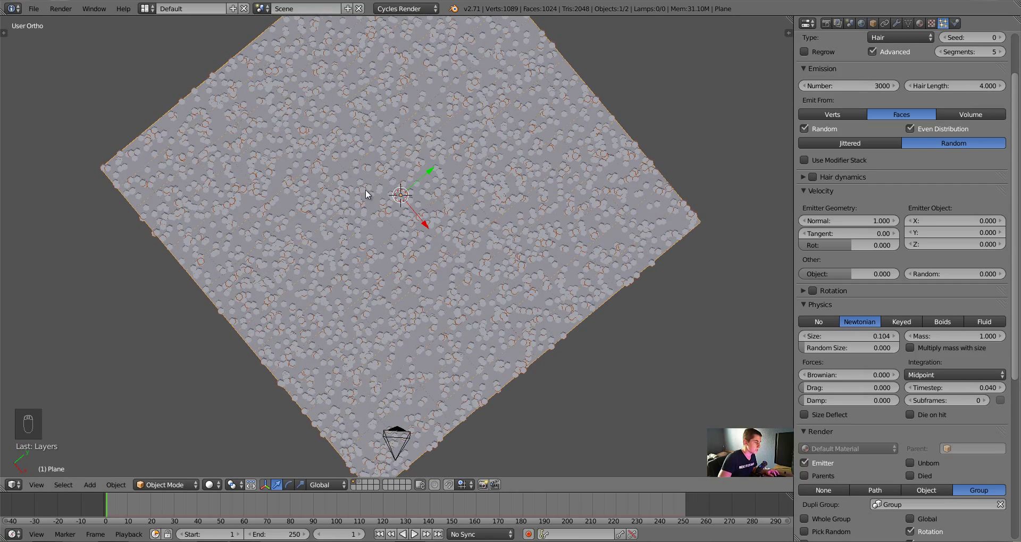
{"action": "key", "text": "KP_7"}
{"action": "key", "text": "z"}
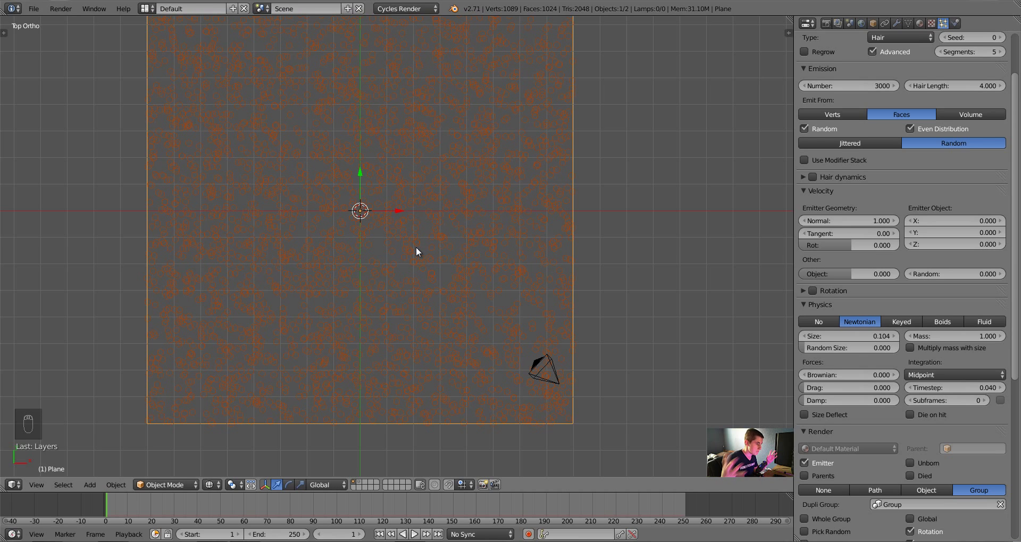
{"action": "key", "text": "z"}
{"action": "middle_click_drag", "start_coordinate": [486, 335], "coordinate": [483, 280]}
{"action": "middle_click_drag", "start_coordinate": [610, 372], "coordinate": [513, 261], "text": "shift"}
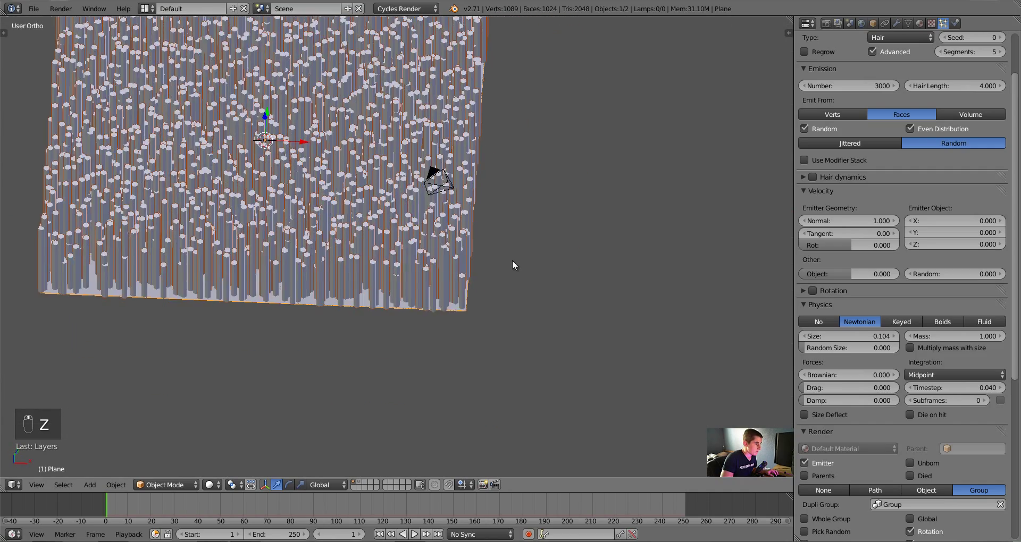
{"action": "scroll", "coordinate": [513, 261], "scroll_direction": "up", "scroll_amount": 6}
{"action": "key", "text": "KP_5"}
{"action": "scroll", "coordinate": [513, 261], "scroll_direction": "down", "scroll_amount": 2}
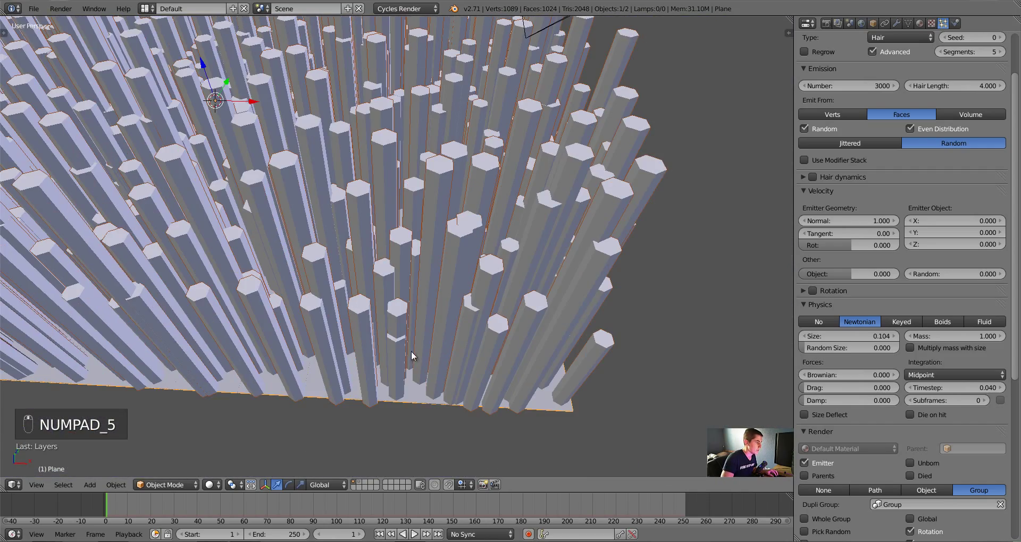
{"action": "middle_click_drag", "start_coordinate": [473, 301], "coordinate": [439, 301], "text": "shift"}
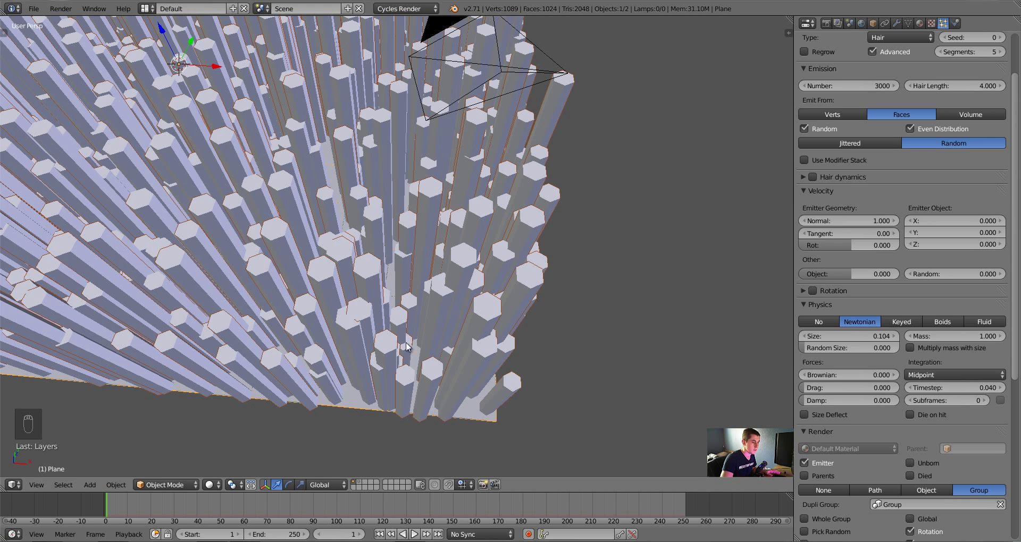
- Try Brownian force values up to 0.040 on the particles and settle on 0.010
{"action": "left_click", "coordinate": [895, 375]}
{"action": "left_click", "coordinate": [894, 375]}
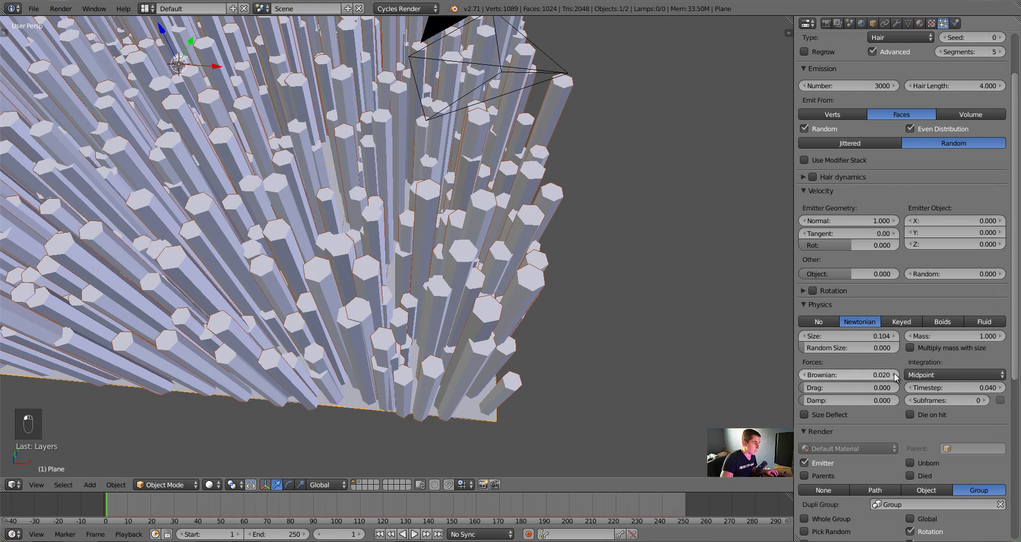
{"action": "left_click", "coordinate": [894, 374]}
{"action": "left_click", "coordinate": [894, 375]}
{"action": "scroll", "coordinate": [527, 362], "scroll_direction": "down", "scroll_amount": 5}
{"action": "middle_click_drag", "start_coordinate": [496, 308], "coordinate": [514, 271]}
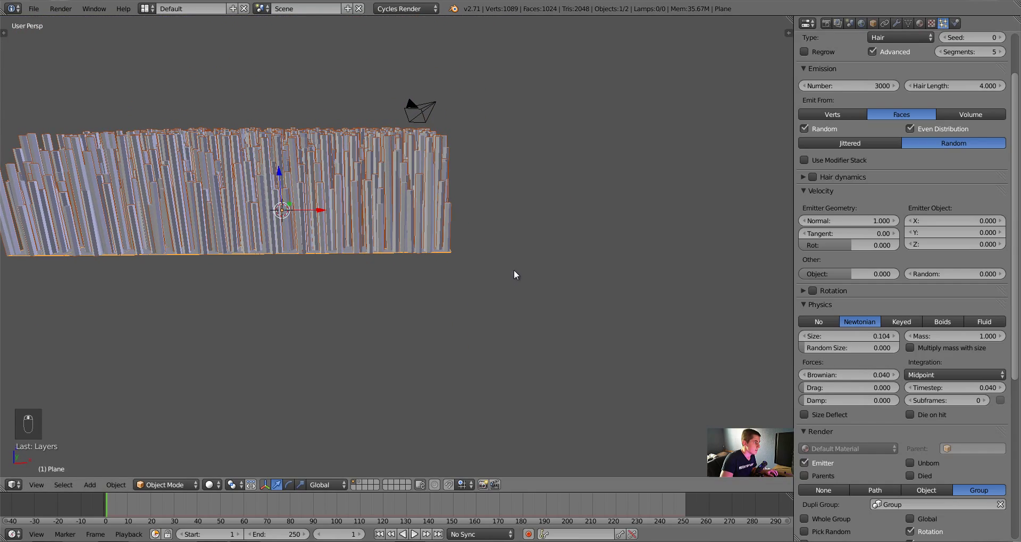
{"action": "left_click", "coordinate": [804, 375]}
{"action": "left_click", "coordinate": [804, 375]}
{"action": "left_click", "coordinate": [804, 375]}
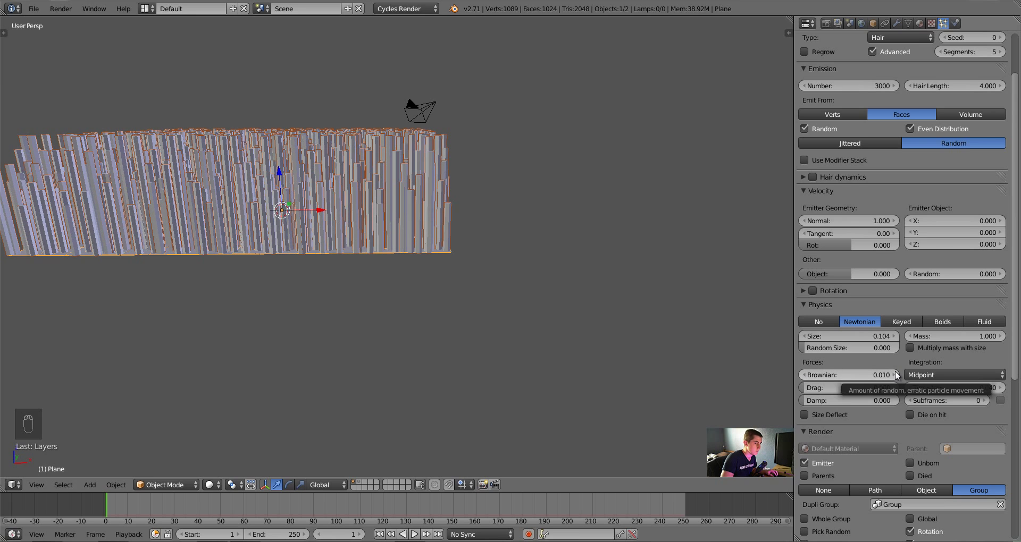
- Raise the particles' normal emission velocity to about 1.091 and set their random size to 0.4
{"action": "left_click_drag", "start_coordinate": [860, 225], "coordinate": [904, 216]}
{"action": "mouse_move", "coordinate": [845, 348]}
{"action": "left_mouse_down"}
{"action": "mouse_move", "coordinate": [898, 340]}
{"action": "mouse_move", "coordinate": [838, 347]}
{"action": "left_mouse_up"}
{"action": "middle_click_drag", "start_coordinate": [401, 183], "coordinate": [442, 273]}
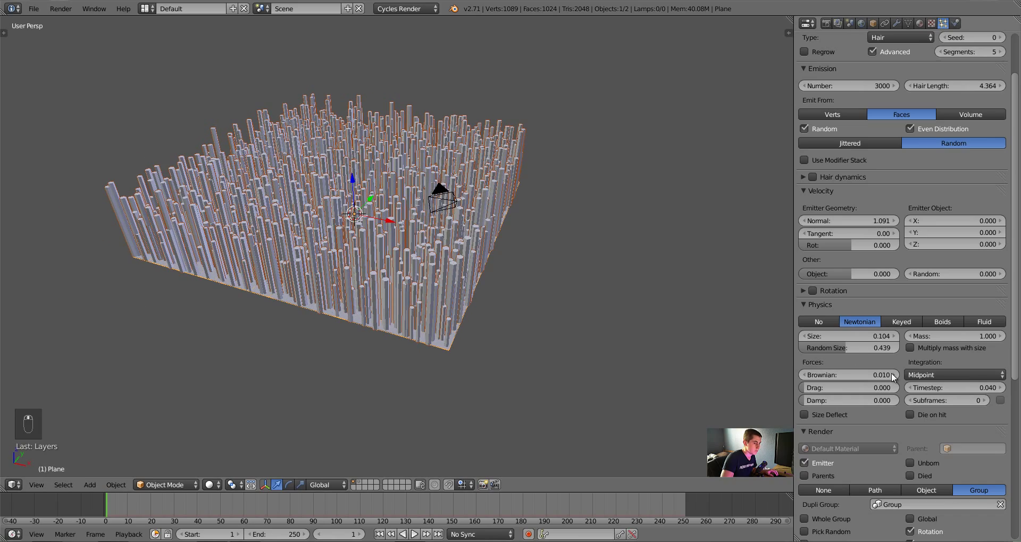
{"action": "left_click", "coordinate": [855, 349]}
{"action": "type", "text": ".4"}
{"action": "key", "text": "Return"}
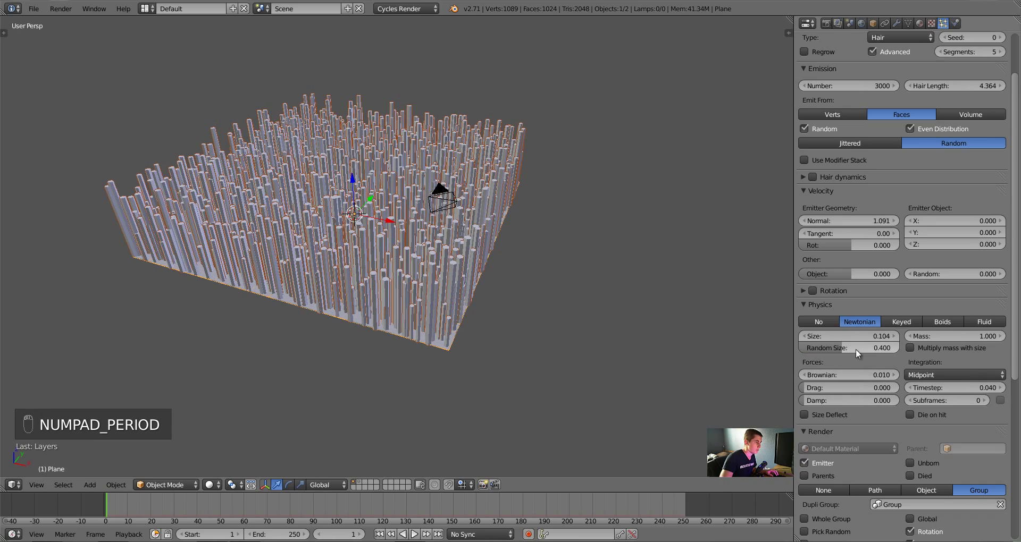
- Add a new plane at the 3D cursor in front orthographic view
{"action": "mouse_move", "coordinate": [417, 357]}
{"action": "middle_mouse_down"}
{"action": "mouse_move", "coordinate": [430, 369]}
{"action": "mouse_move", "coordinate": [457, 359]}
{"action": "mouse_move", "coordinate": [419, 340]}
{"action": "middle_mouse_up"}
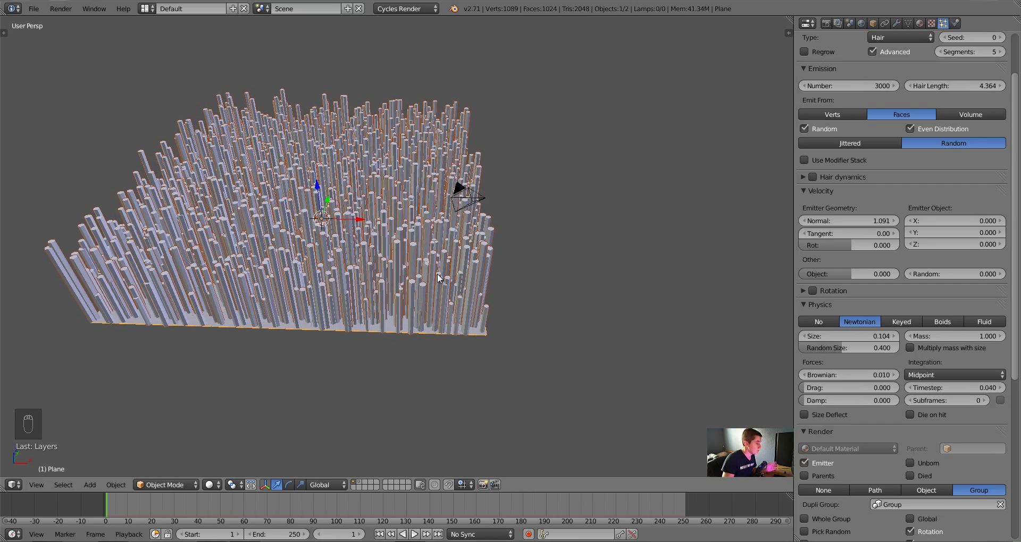
{"action": "key", "text": "a"}
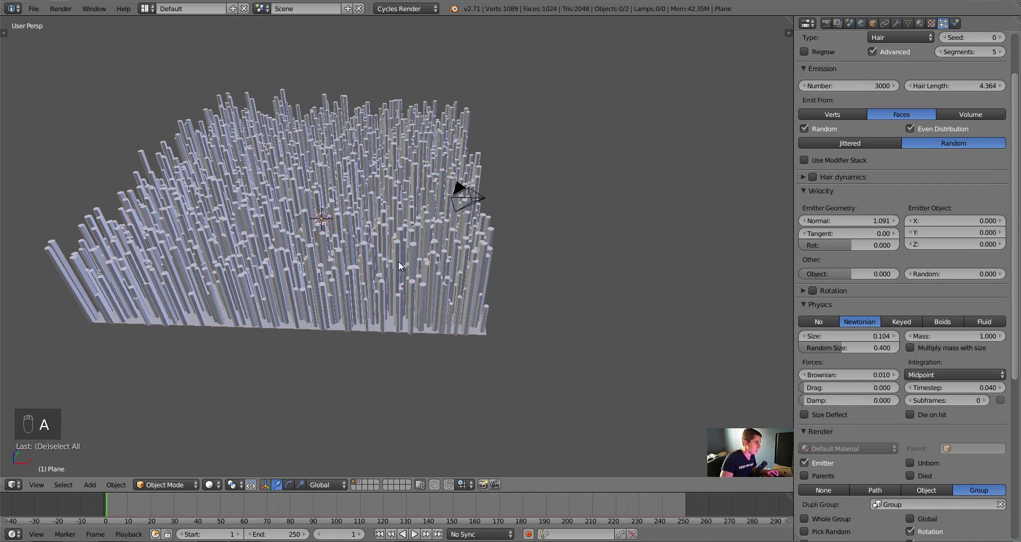
{"action": "middle_click_drag", "start_coordinate": [398, 261], "coordinate": [487, 298]}
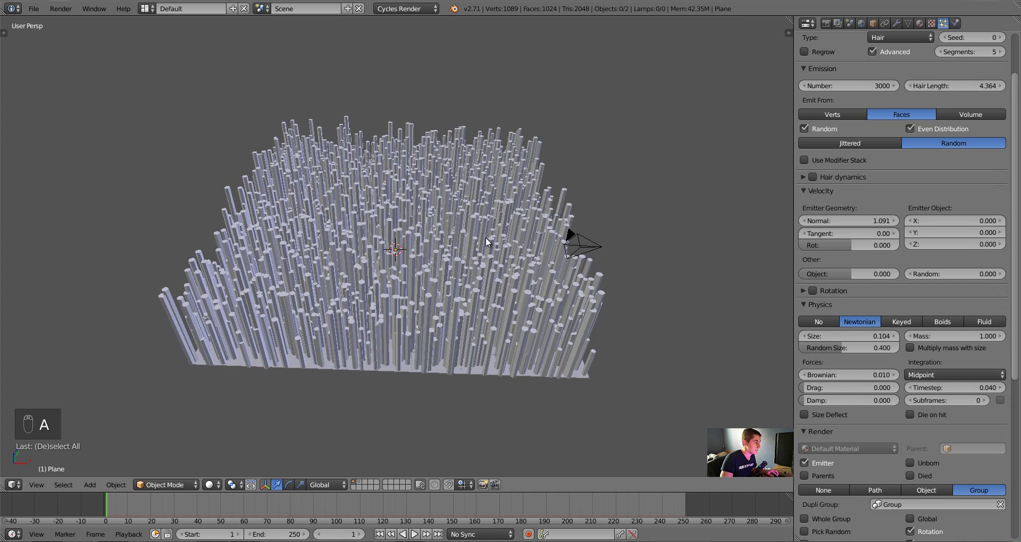
{"action": "left_click", "coordinate": [478, 281]}
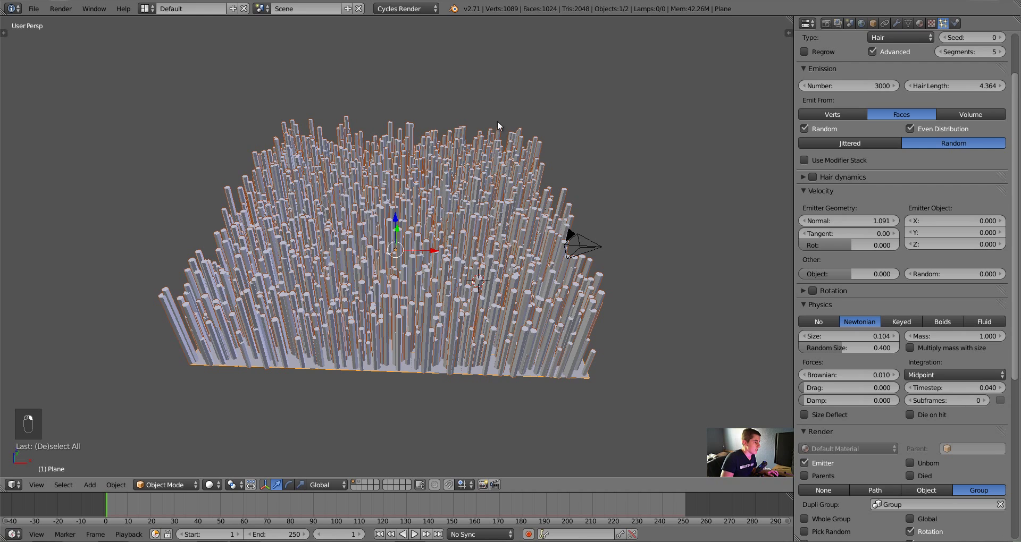
{"action": "key", "text": "KP_1"}
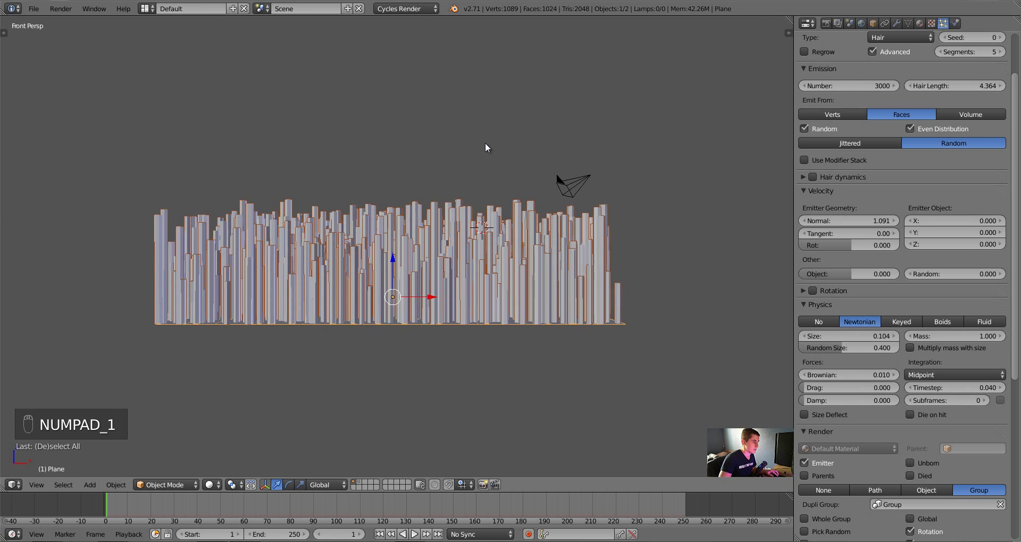
{"action": "key", "text": "KP_5"}
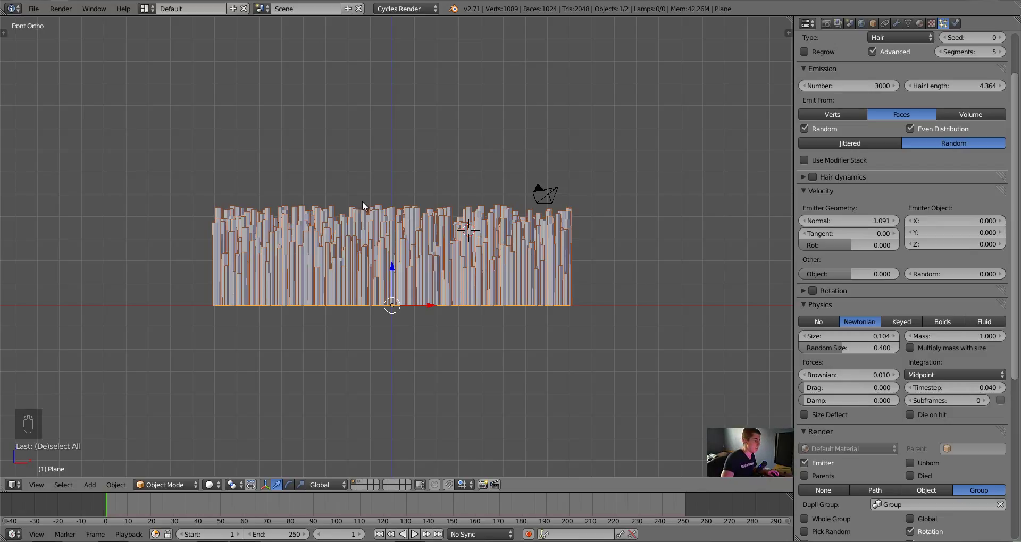
{"action": "key", "text": "shift+a"}
{"action": "mouse_move", "coordinate": [362, 201]}
{"action": "left_click", "coordinate": [402, 203]}
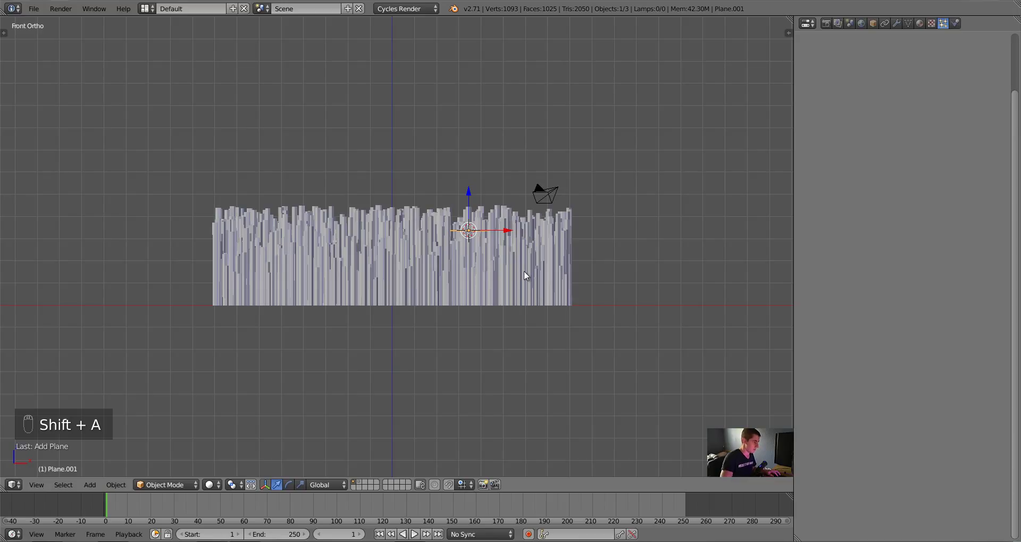
- Rotate the new plane 90° about the X axis so it stands upright
{"action": "key", "text": "r"}
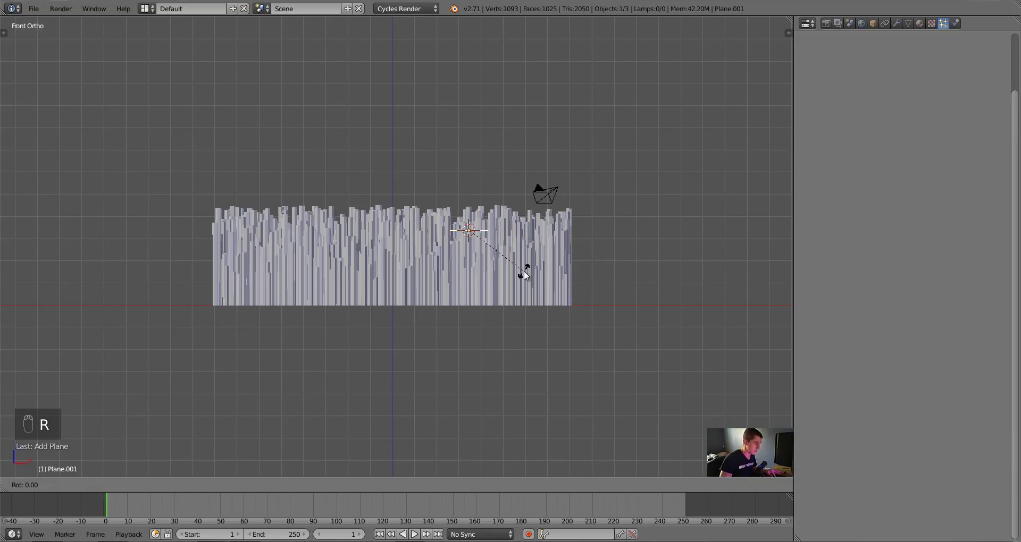
{"action": "type", "text": "x"}
{"action": "type", "text": "90"}
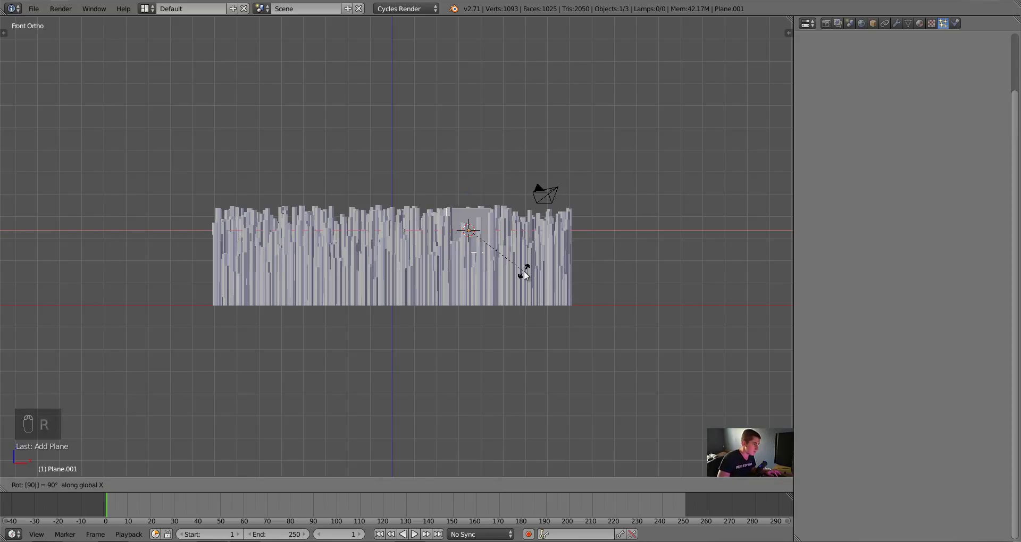
{"action": "key", "text": "Return"}
- Scale the upright plane up about 5 times and widen it about 1.4 times along X
{"action": "key", "text": "s"}
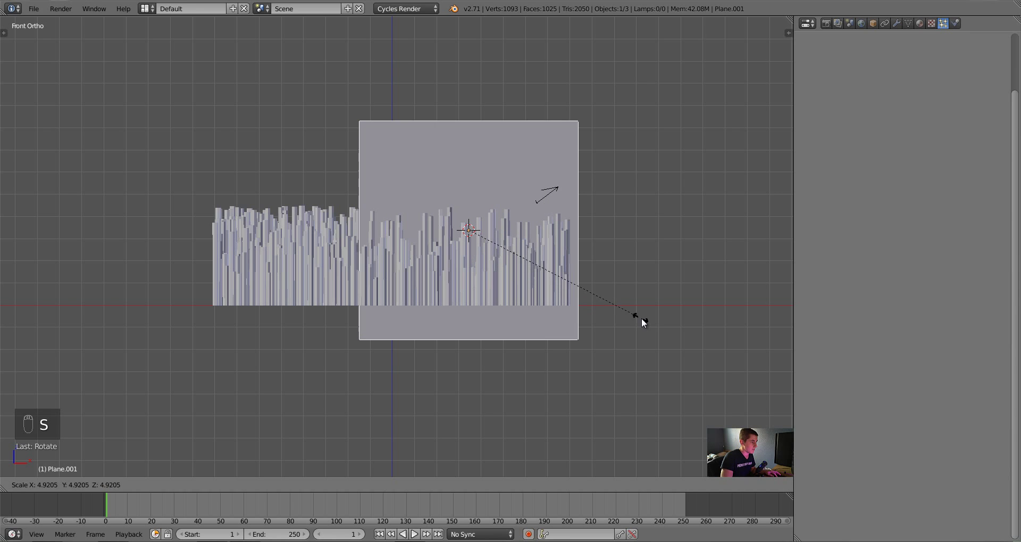
{"action": "left_click", "coordinate": [644, 320]}
{"action": "key", "text": "s"}
{"action": "key", "text": "x"}
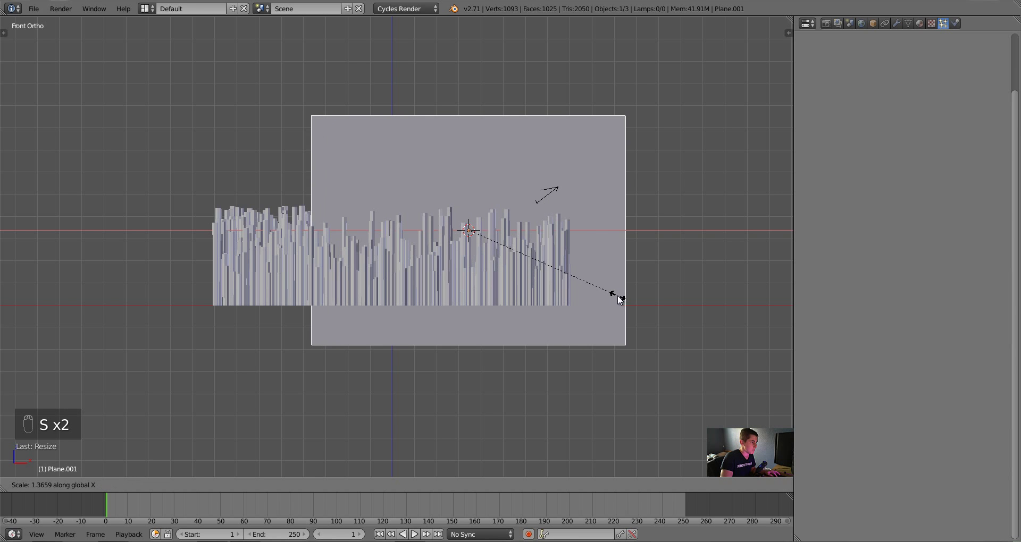
{"action": "left_click", "coordinate": [625, 300]}
- In right view, tilt the plane and move it behind and above the pillars, about 15.7 units along Y and 4 units up
{"action": "key", "text": "KP_7"}
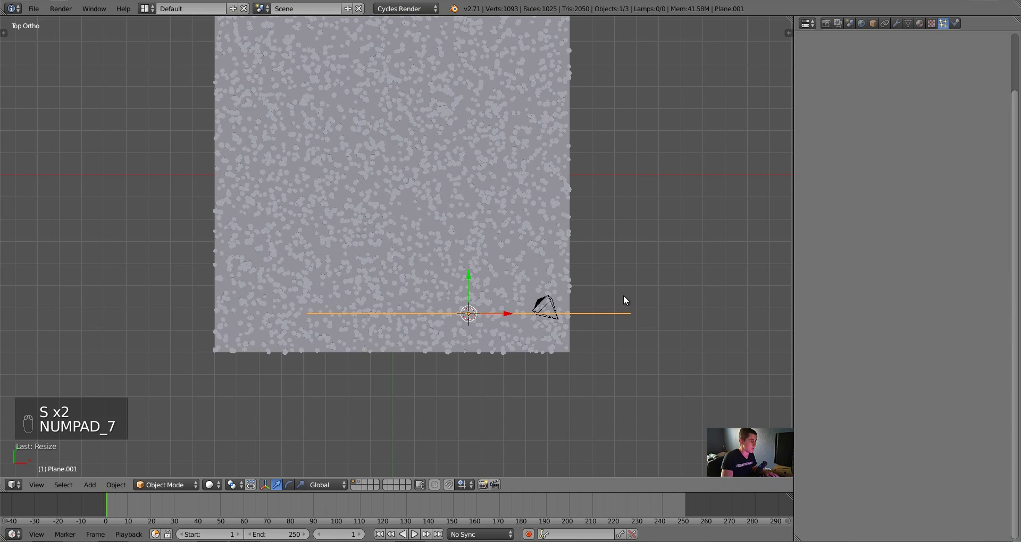
{"action": "key", "text": "KP_3"}
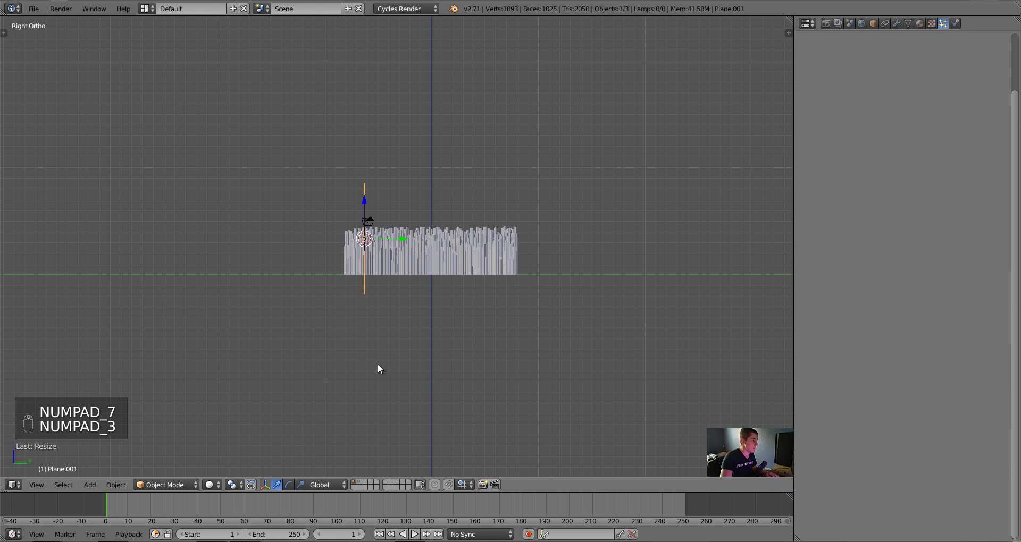
{"action": "key", "text": "r"}
{"action": "left_click", "coordinate": [412, 357]}
{"action": "key", "text": "g"}
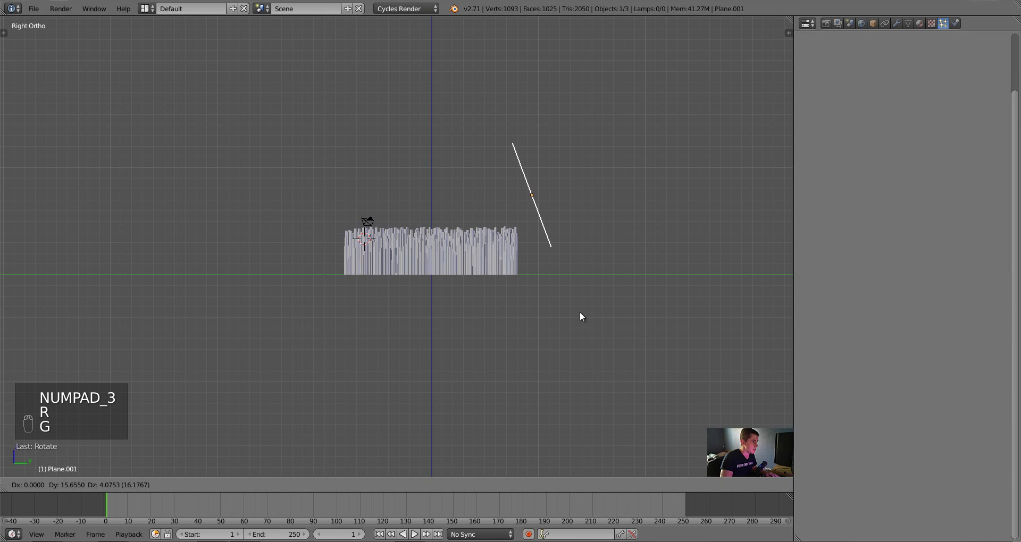
{"action": "key", "text": "r"}
{"action": "left_click", "coordinate": [588, 309]}
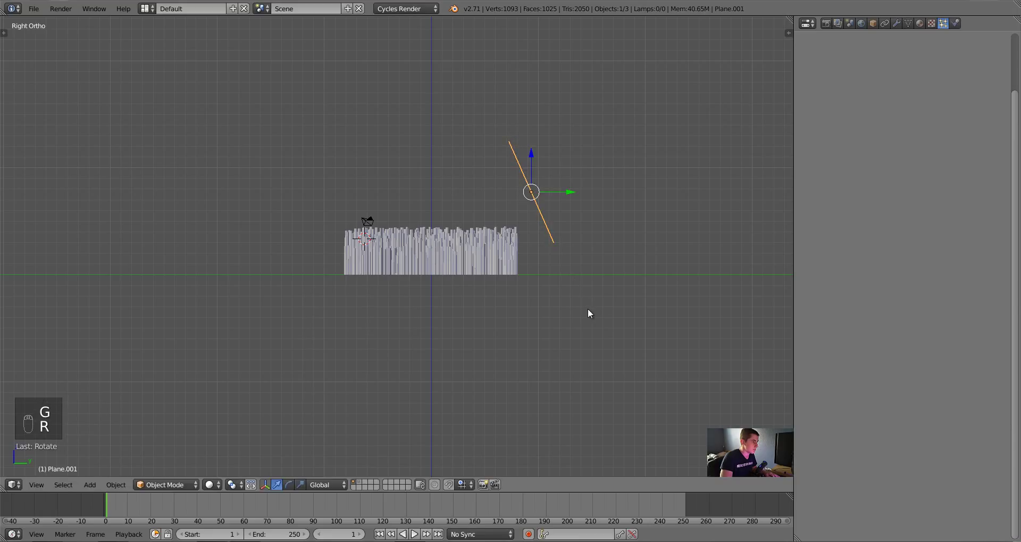
{"action": "key", "text": "r"}
- In top view, turn the plane clockwise and shift it about 2 units along X toward the field's far corner
{"action": "key", "text": "KP_7"}
{"action": "key", "text": "r"}
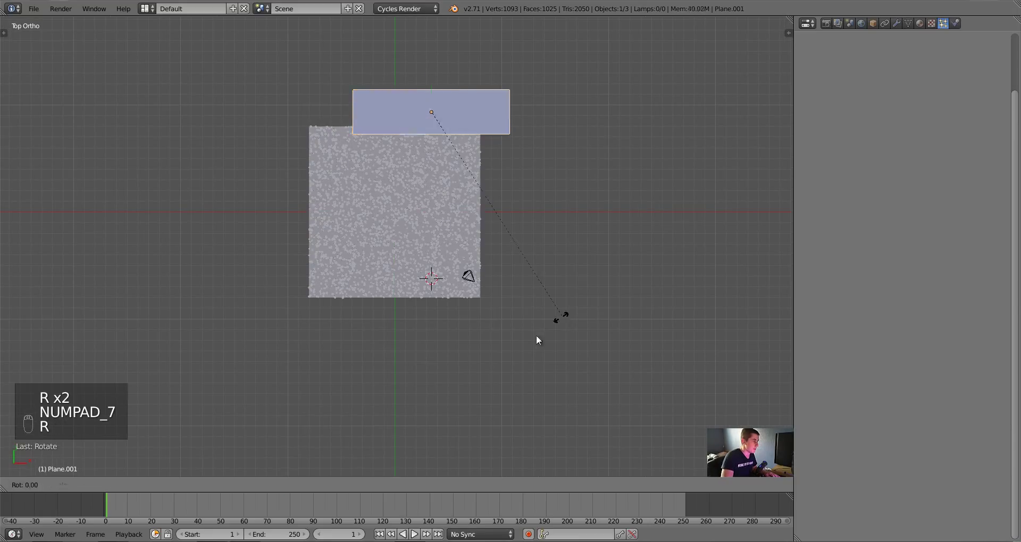
{"action": "key", "text": "g"}
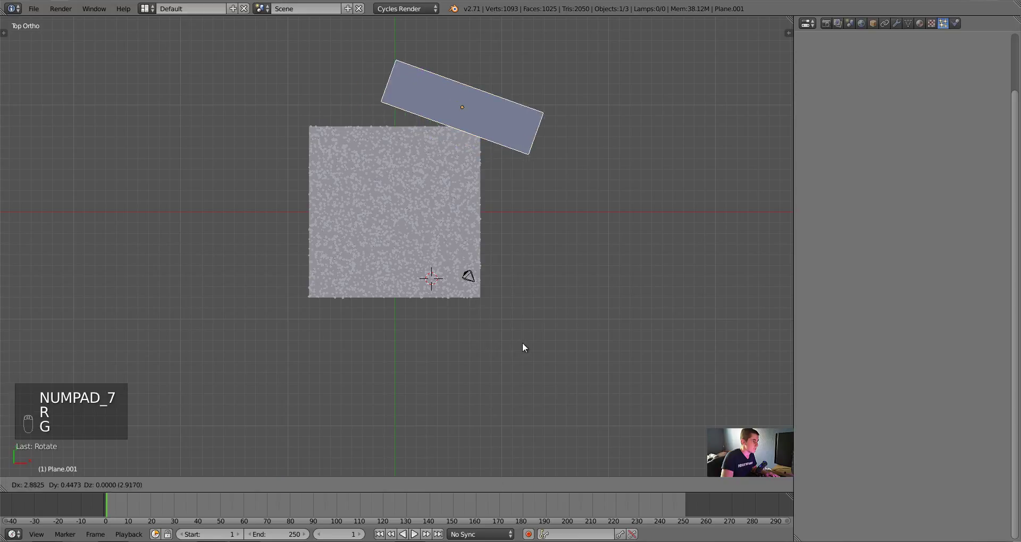
{"action": "left_click", "coordinate": [524, 343]}
{"action": "key", "text": "g"}
{"action": "left_click", "coordinate": [514, 345]}
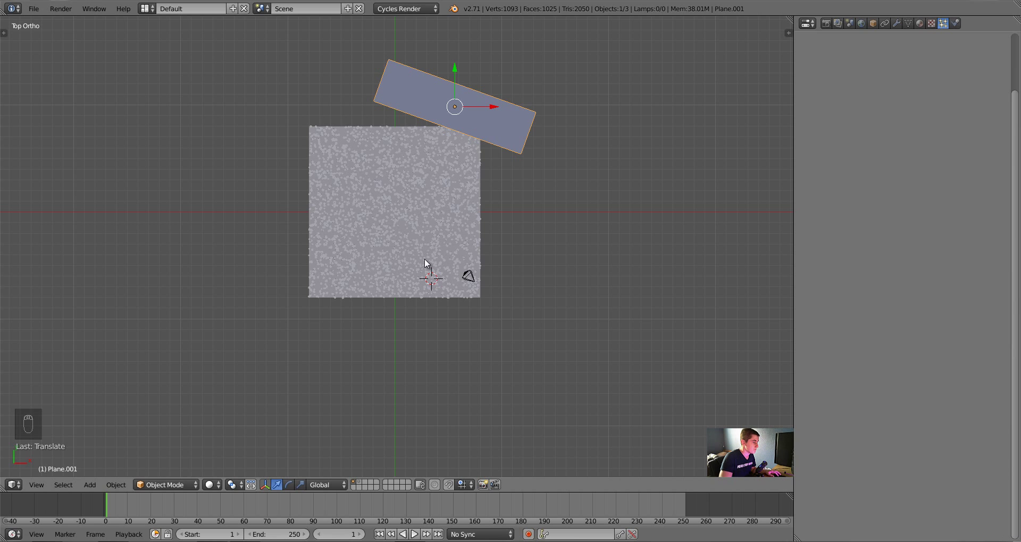
- Align the camera to the front view of the pillars and select it
{"action": "key", "text": "KP_1"}
{"action": "scroll", "coordinate": [431, 256], "scroll_direction": "up", "scroll_amount": 1}
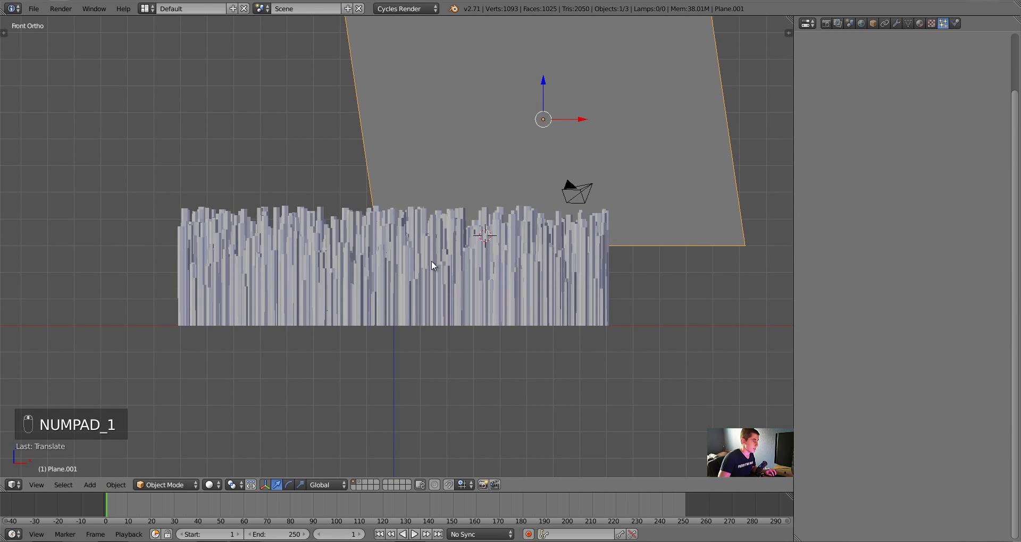
{"action": "key", "text": "ctrl+alt+KP_0"}
{"action": "right_click", "coordinate": [434, 136]}
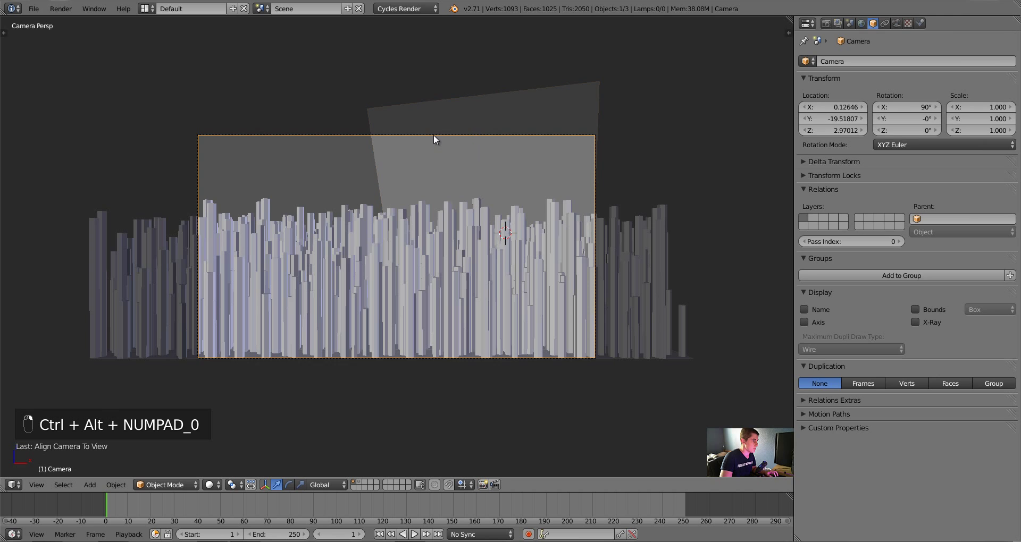
- Move the camera forward and up to about Y -14.25 and Z 7.6, above the pillars
{"action": "key", "text": "g"}
{"action": "key", "text": "g"}
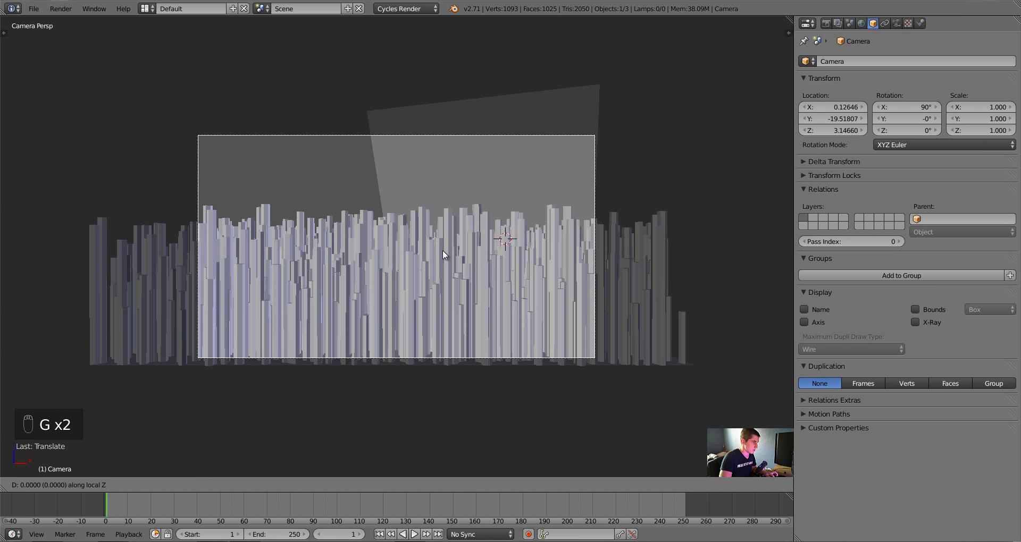
{"action": "key", "text": "g"}
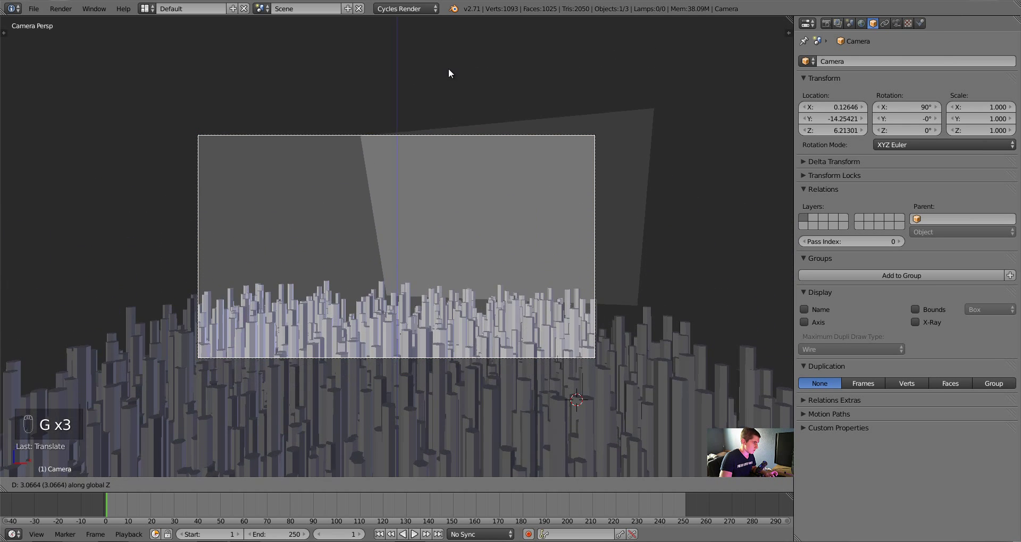
{"action": "left_click", "coordinate": [448, 428]}
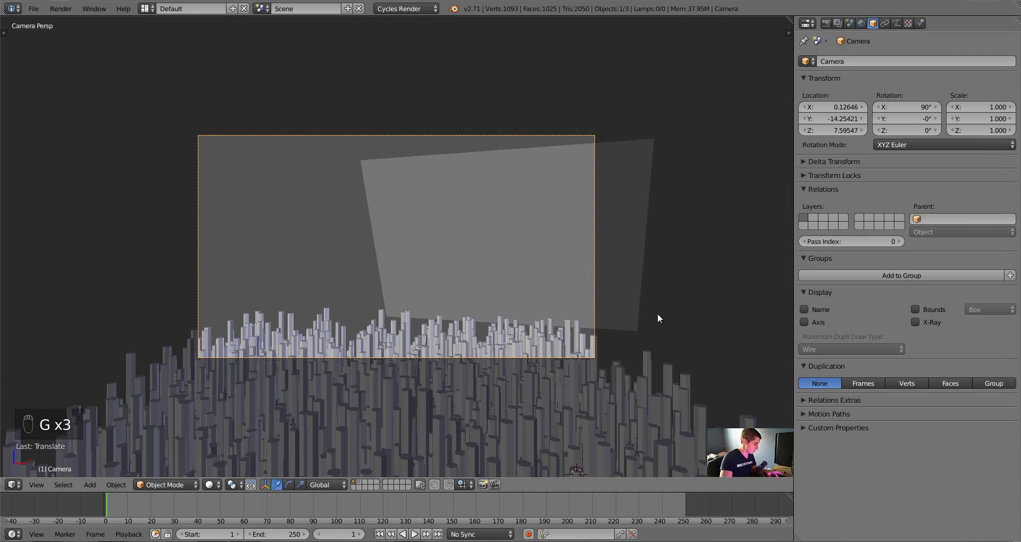
- Rotate the camera about its local X axis to about 62.5° so it looks down on the pillars
{"action": "key", "text": "r"}
{"action": "key", "text": "x"}
{"action": "key", "text": "x"}
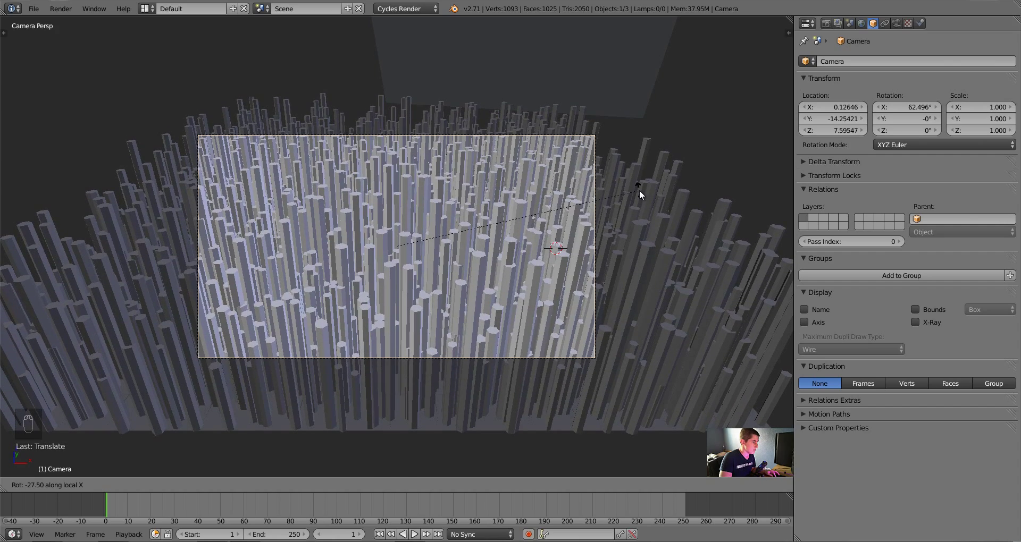
{"action": "left_click", "coordinate": [640, 190]}
- Move the camera closer to about Y -11.8 and Z 7.09, and set its focal length to about 30.9 mm
{"action": "key", "text": "g"}
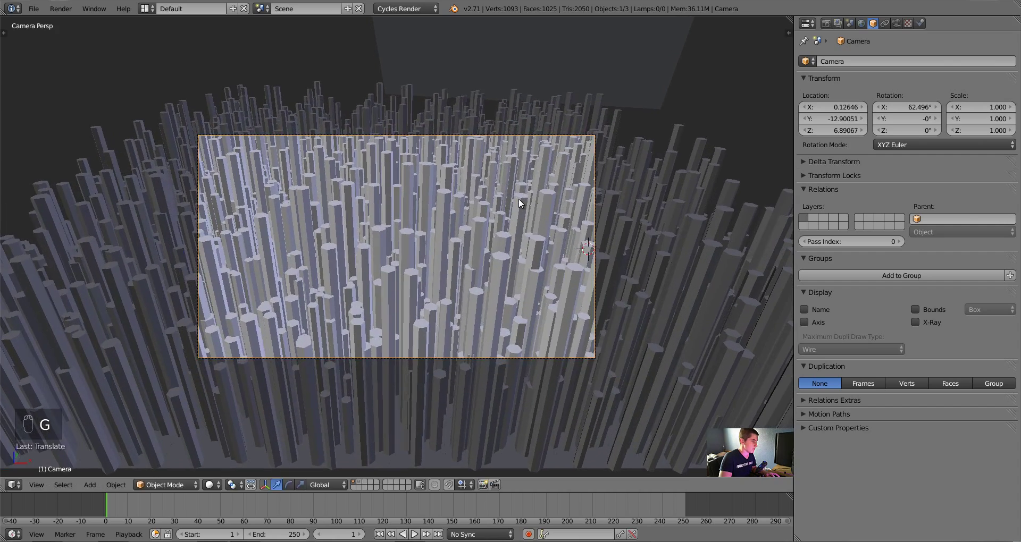
{"action": "key", "text": "g"}
{"action": "left_click", "coordinate": [505, 147]}
{"action": "key", "text": "g"}
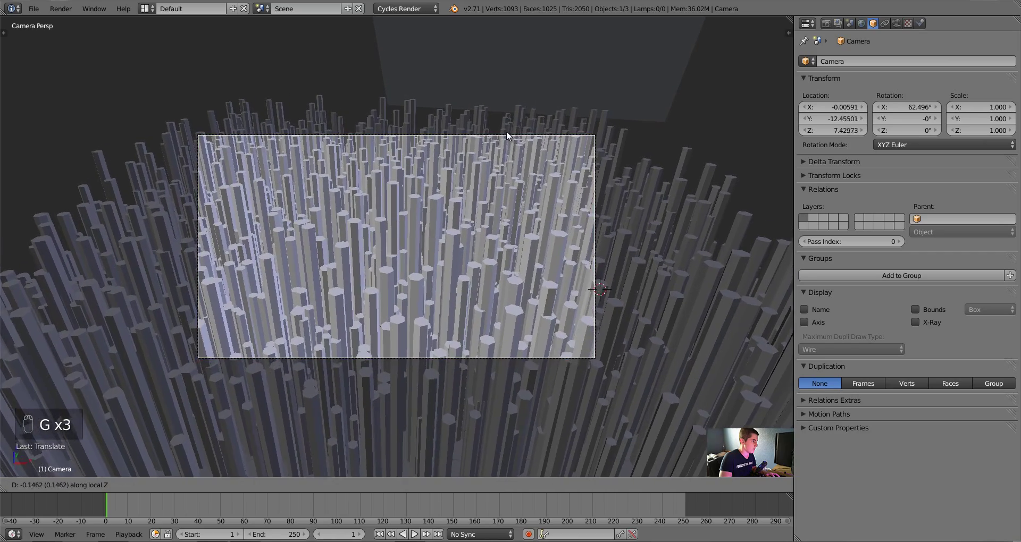
{"action": "left_click", "coordinate": [503, 113]}
{"action": "left_click", "coordinate": [896, 24]}
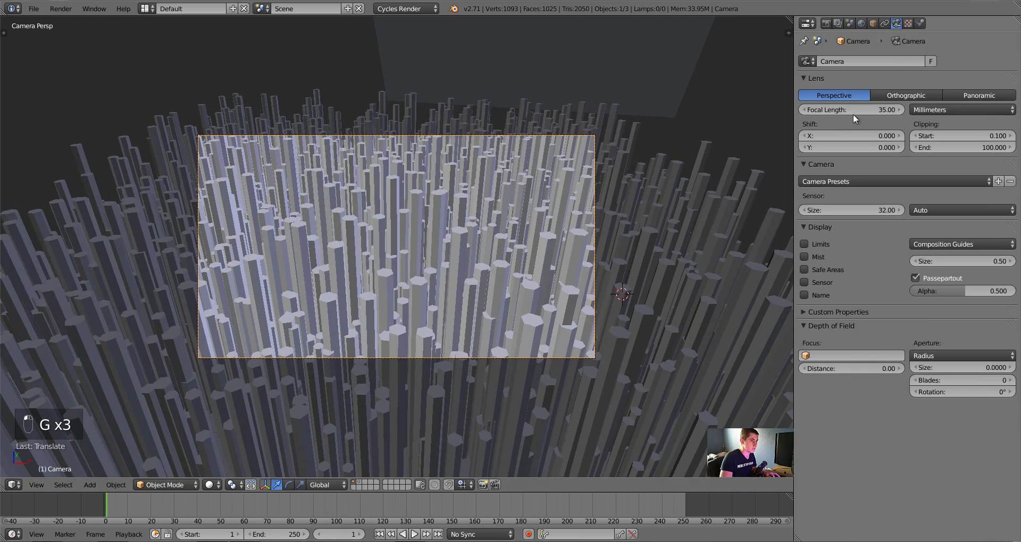
{"action": "left_click_drag", "start_coordinate": [853, 113], "coordinate": [633, 80]}
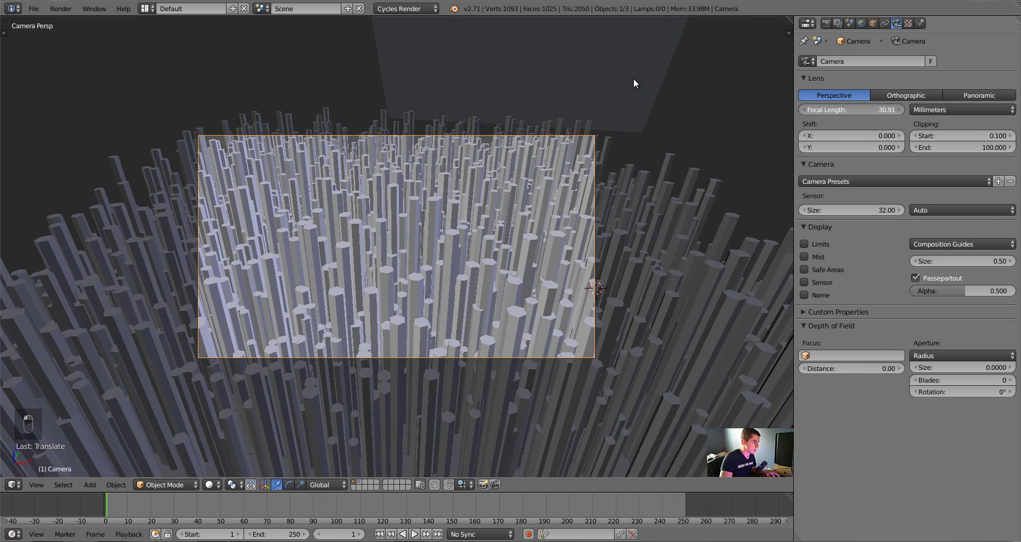
- Select the ground plane and set its hair particle number to 4000
{"action": "right_click", "coordinate": [684, 279]}
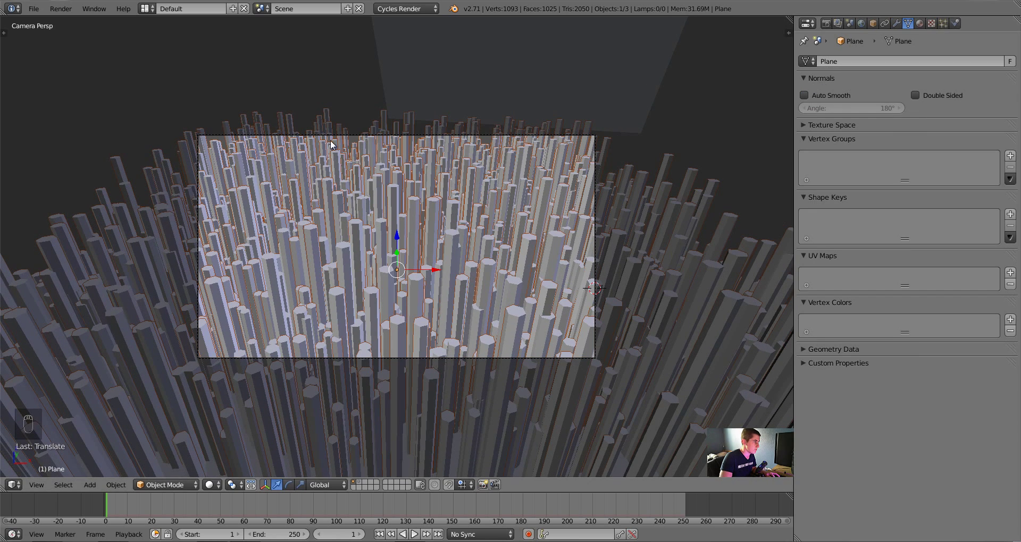
{"action": "left_click", "coordinate": [944, 24]}
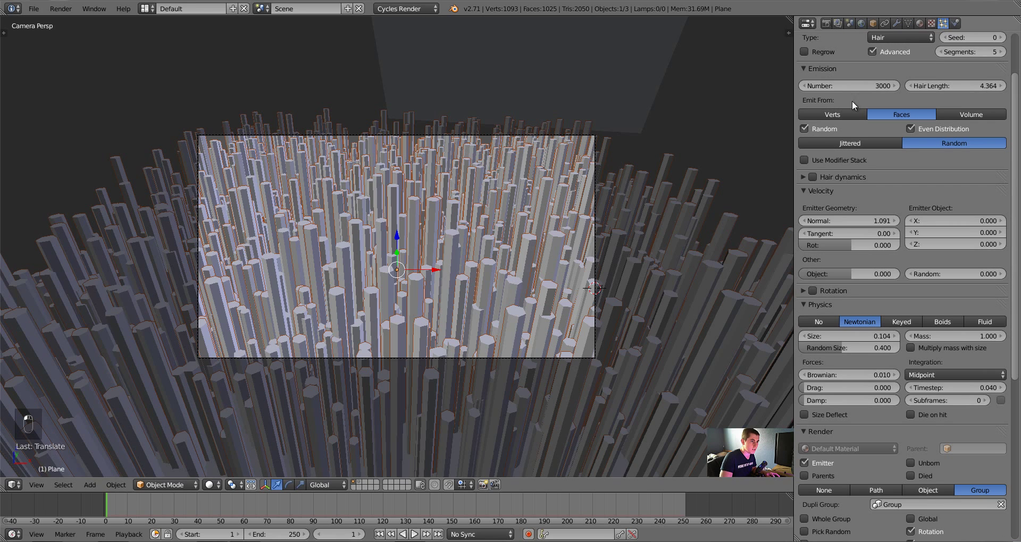
{"action": "left_click", "coordinate": [840, 85]}
{"action": "type", "text": "4000"}
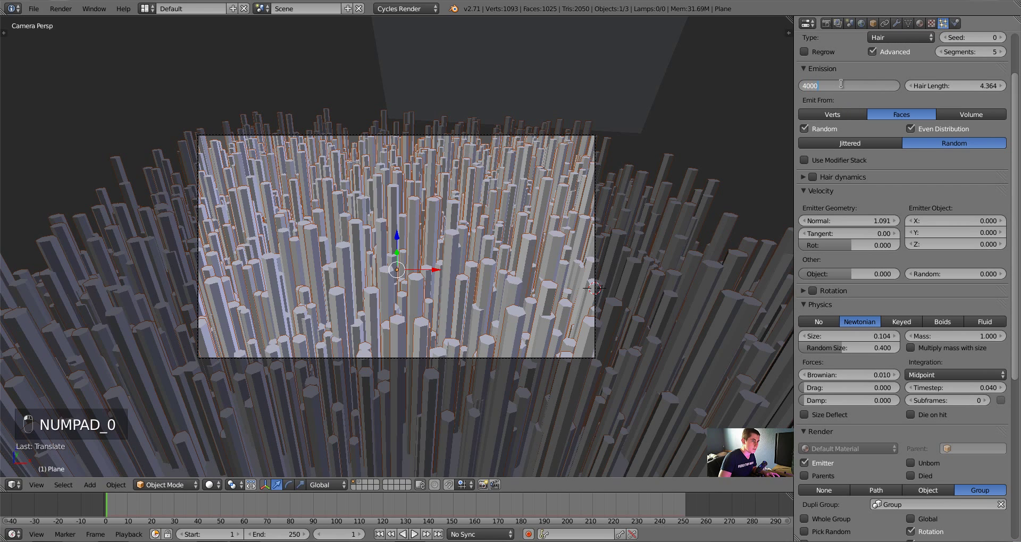
{"action": "key", "text": "Return"}
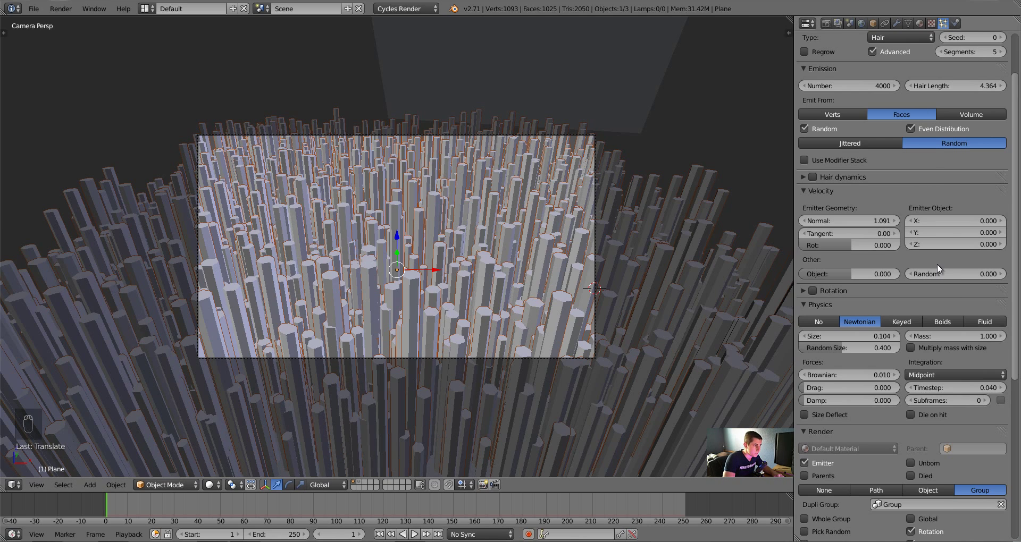
- Put the ground plane into Weight Paint mode and hide its particle system in the viewport
{"action": "scroll", "coordinate": [853, 384], "scroll_direction": "down", "scroll_amount": 4}
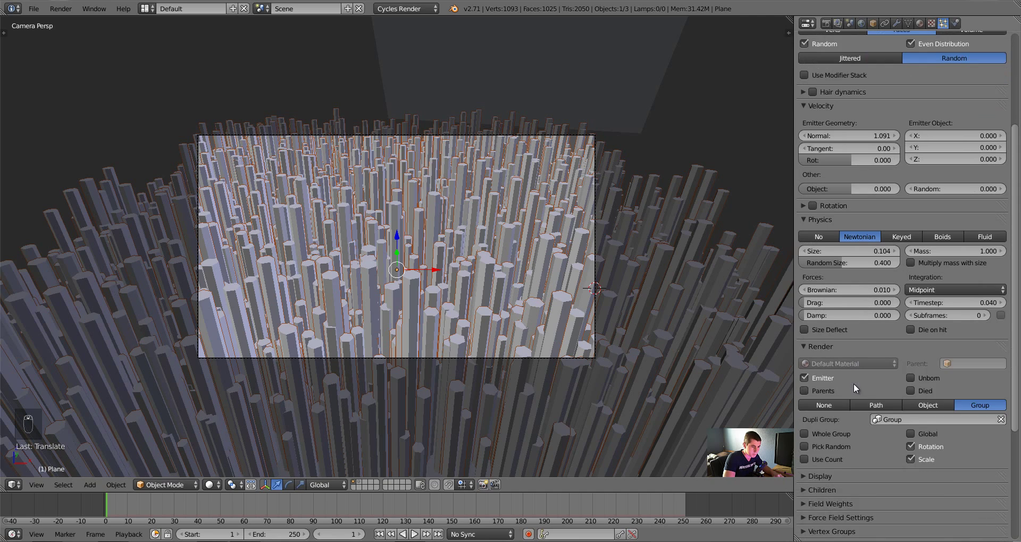
{"action": "scroll", "coordinate": [857, 381], "scroll_direction": "down", "scroll_amount": 8}
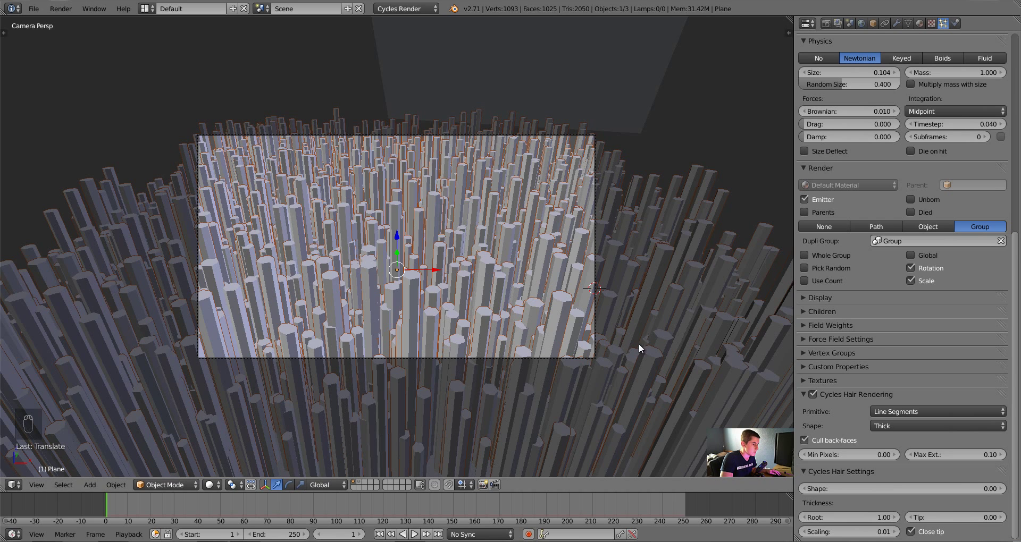
{"action": "scroll", "coordinate": [498, 299], "scroll_direction": "down", "scroll_amount": 6}
{"action": "scroll", "coordinate": [382, 302], "scroll_direction": "up", "scroll_amount": 4}
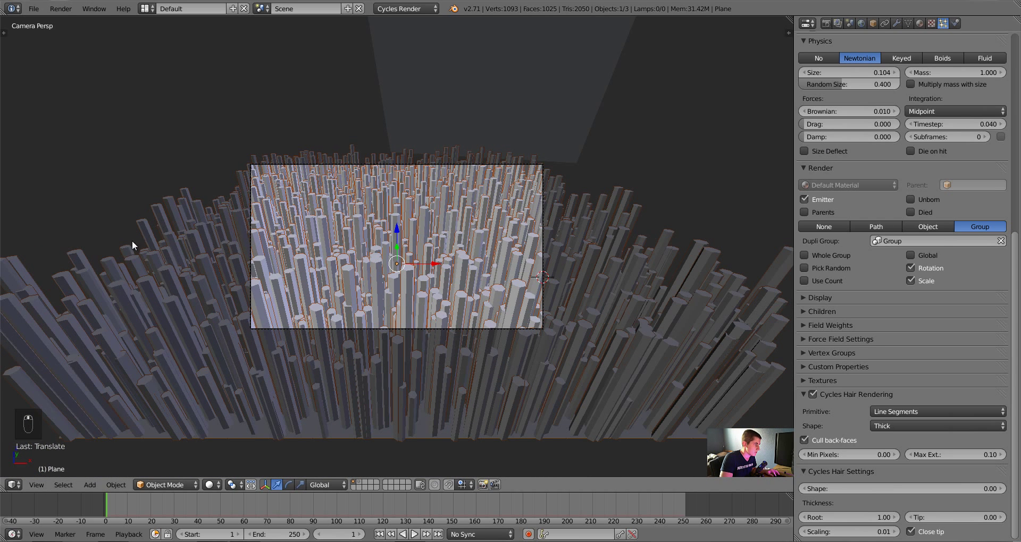
{"action": "right_click", "coordinate": [272, 166]}
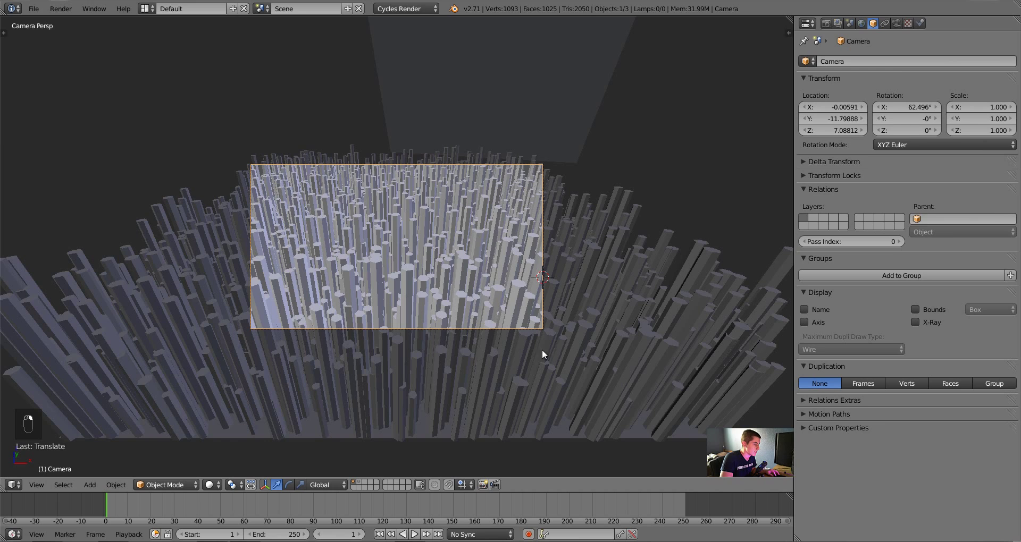
{"action": "right_click", "coordinate": [649, 412]}
{"action": "key", "text": "ctrl+Tab"}
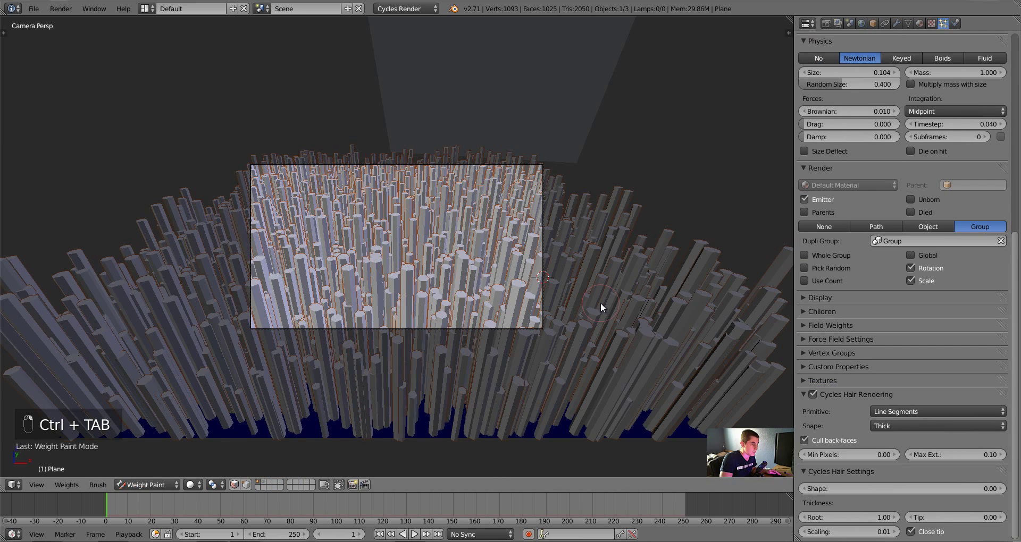
{"action": "left_click", "coordinate": [897, 23]}
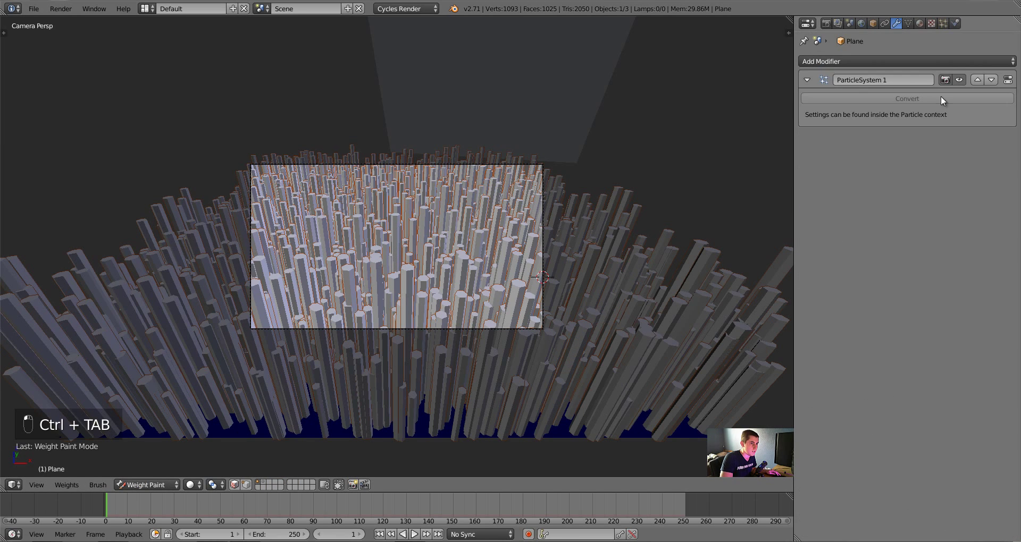
{"action": "left_click", "coordinate": [957, 80]}
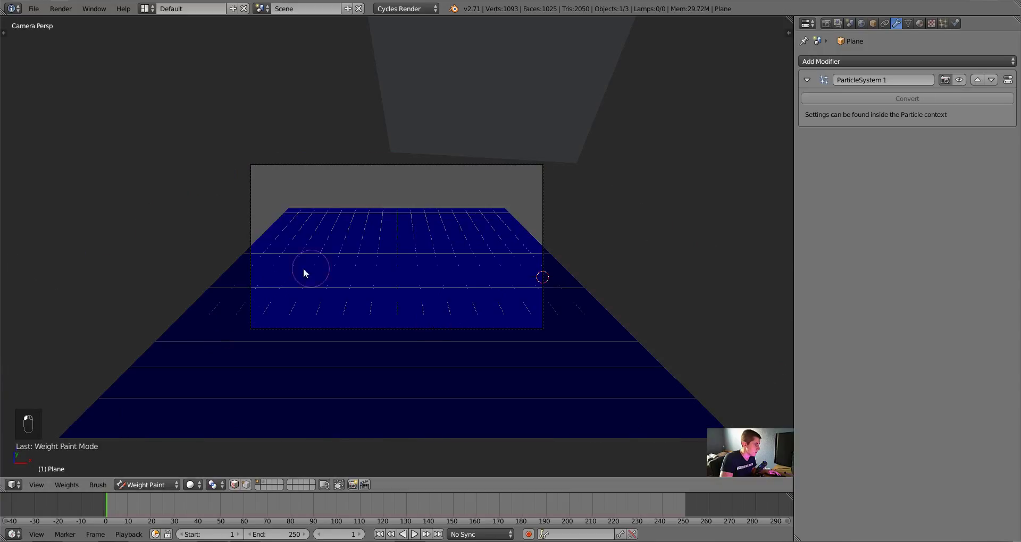
- Enlarge the brush, paint full weight over the camera-visible part of the plane, check it in top view and return to Object Mode
{"action": "left_click_drag", "start_coordinate": [267, 275], "coordinate": [263, 381]}
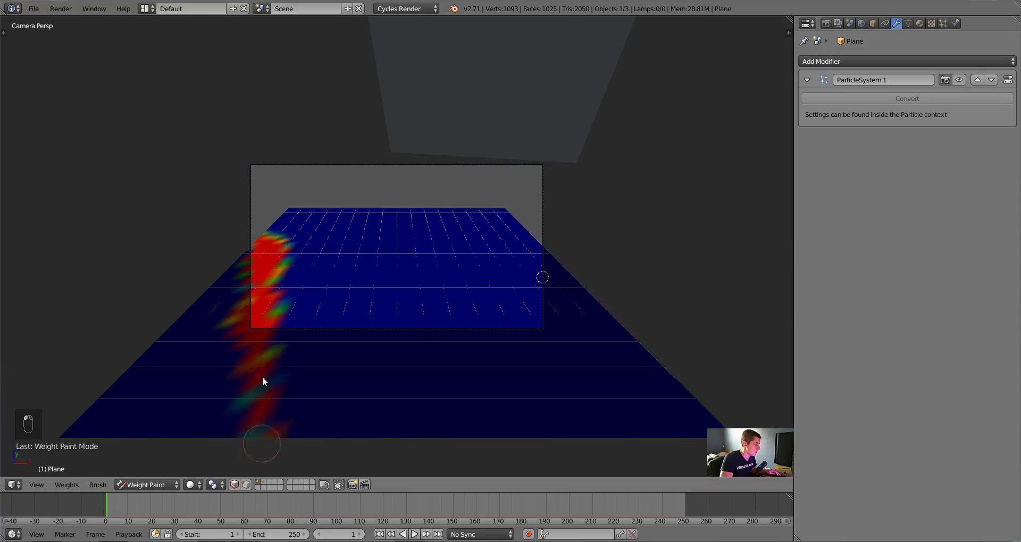
{"action": "key", "text": "f"}
{"action": "left_click", "coordinate": [292, 410]}
{"action": "mouse_move", "coordinate": [292, 410]}
{"action": "left_mouse_down"}
{"action": "mouse_move", "coordinate": [274, 351]}
{"action": "mouse_move", "coordinate": [512, 340]}
{"action": "mouse_move", "coordinate": [520, 230]}
{"action": "mouse_move", "coordinate": [489, 221]}
{"action": "mouse_move", "coordinate": [338, 232]}
{"action": "mouse_move", "coordinate": [351, 220]}
{"action": "mouse_move", "coordinate": [442, 342]}
{"action": "mouse_move", "coordinate": [305, 423]}
{"action": "mouse_move", "coordinate": [256, 333]}
{"action": "mouse_move", "coordinate": [320, 255]}
{"action": "left_mouse_up"}
{"action": "key", "text": "KP_7"}
{"action": "scroll", "coordinate": [356, 257], "scroll_direction": "down", "scroll_amount": 3}
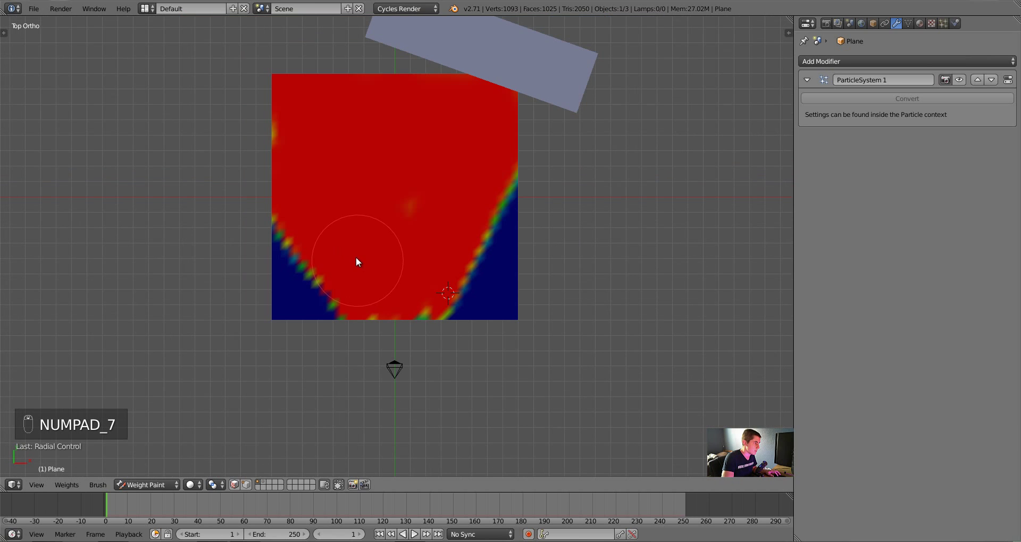
{"action": "key", "text": "ctrl+Tab"}
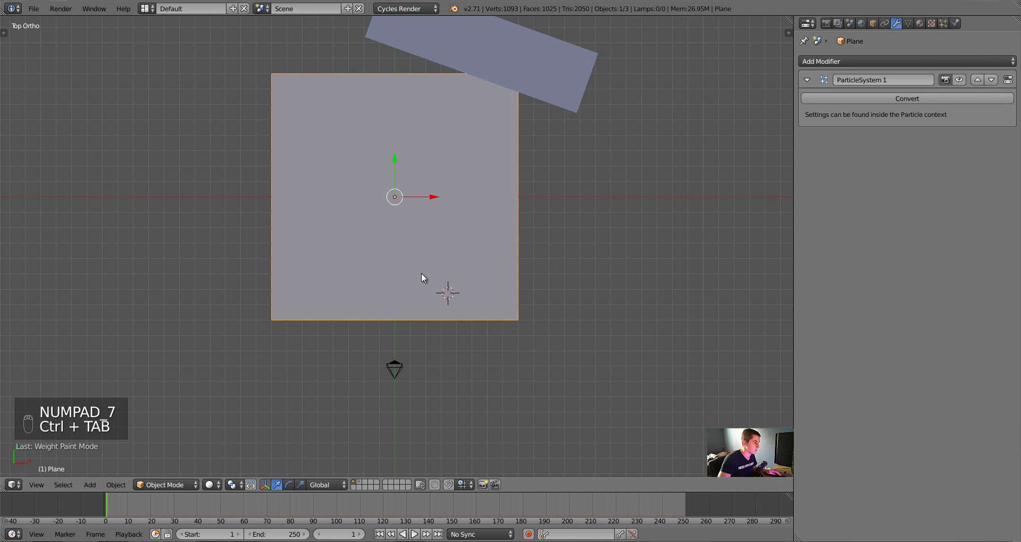
- From the camera view, scale the plane's far edge row by about 1.36 along X with proportional editing at a size of about 8.1
{"action": "key", "text": "KP_0"}
{"action": "key", "text": "z"}
{"action": "key", "text": "z"}
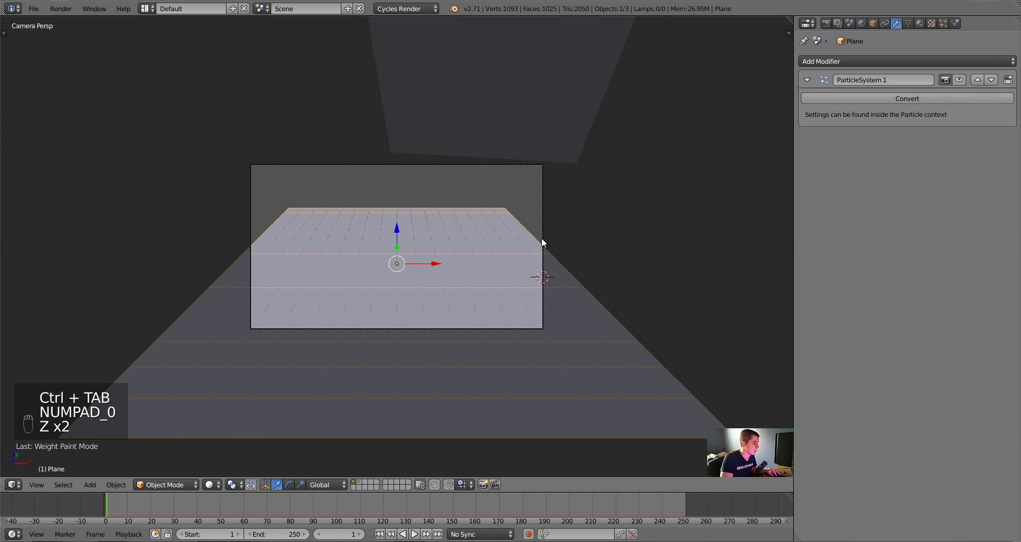
{"action": "key", "text": "Tab"}
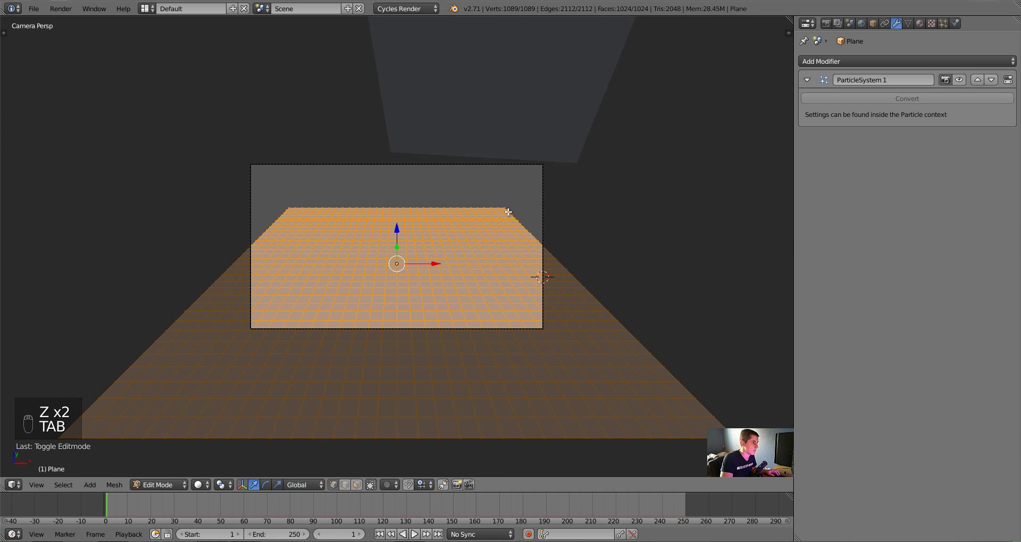
{"action": "right_click", "coordinate": [504, 207], "text": "alt"}
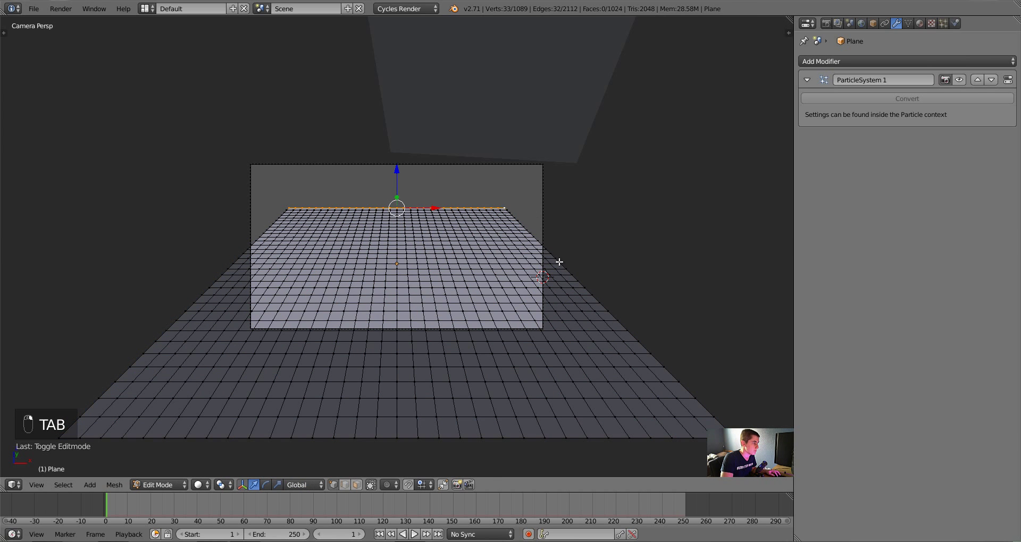
{"action": "key", "text": "Tab"}
{"action": "key", "text": "Tab"}
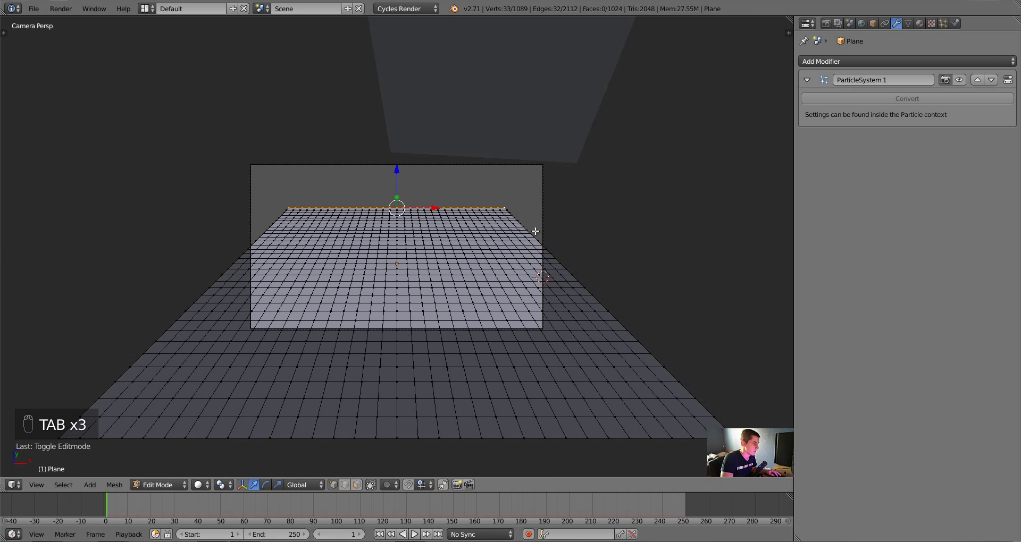
{"action": "key", "text": "o"}
{"action": "key", "text": "s"}
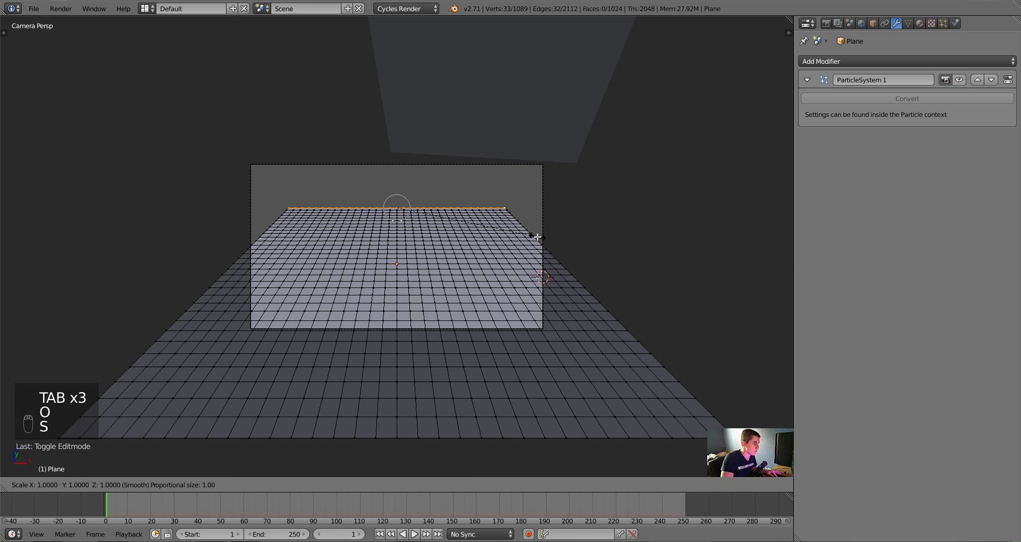
{"action": "key", "text": "x"}
{"action": "scroll", "coordinate": [586, 243], "scroll_direction": "down", "scroll_amount": 19}
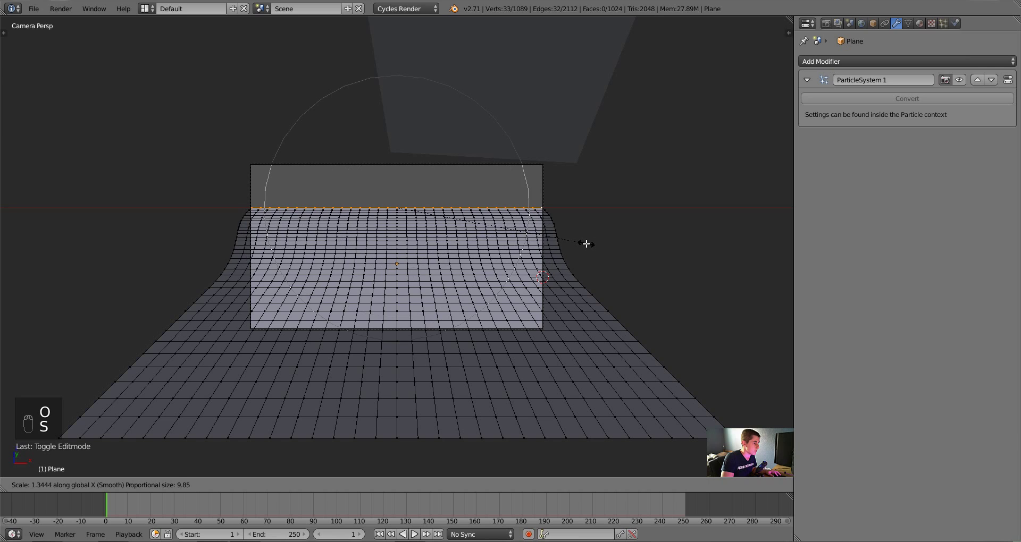
{"action": "scroll", "coordinate": [586, 244], "scroll_direction": "down", "scroll_amount": 3}
{"action": "scroll", "coordinate": [584, 244], "scroll_direction": "up", "scroll_amount": 2}
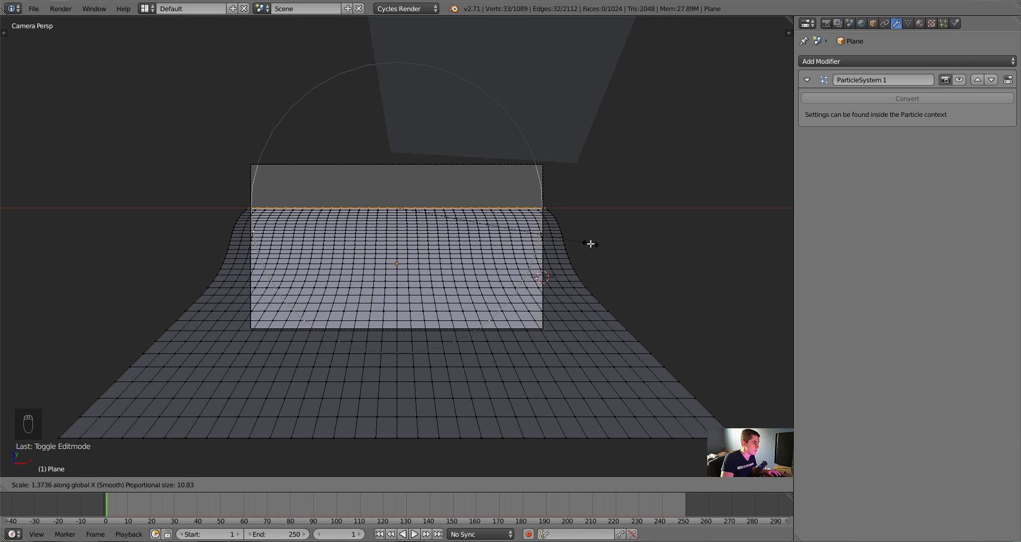
{"action": "scroll", "coordinate": [589, 243], "scroll_direction": "up", "scroll_amount": 3}
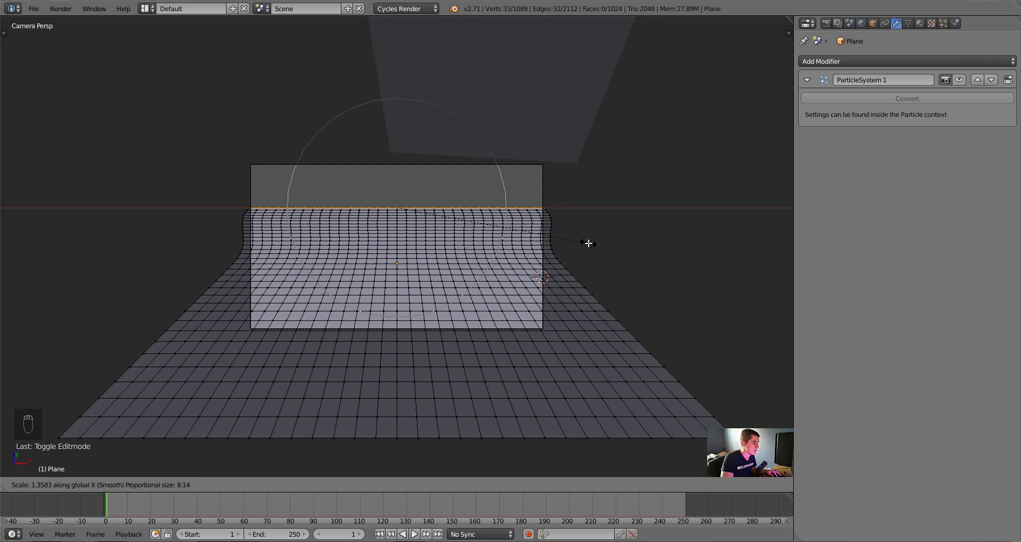
{"action": "left_click", "coordinate": [589, 243]}
{"action": "key", "text": "Tab"}
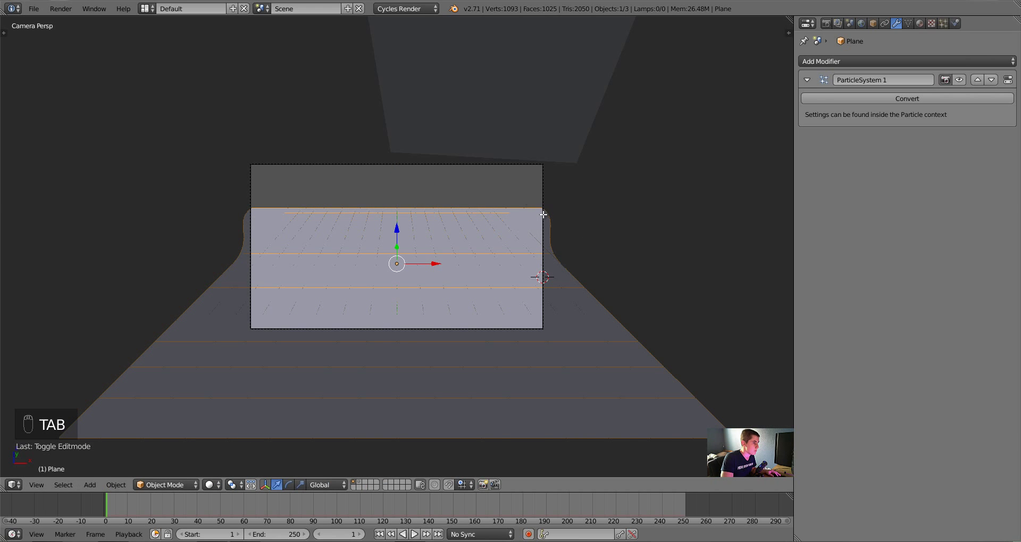
- Widen the plane's far edge slightly more and show the particle system in the viewport again
{"action": "key", "text": "Tab"}
{"action": "key", "text": "s"}
{"action": "key", "text": "Tab"}
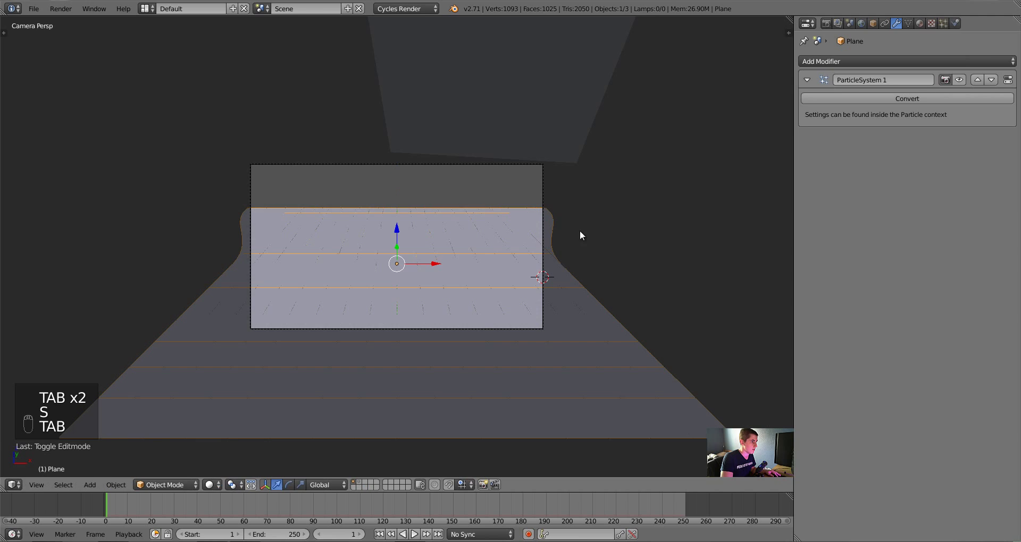
{"action": "left_click", "coordinate": [946, 80]}
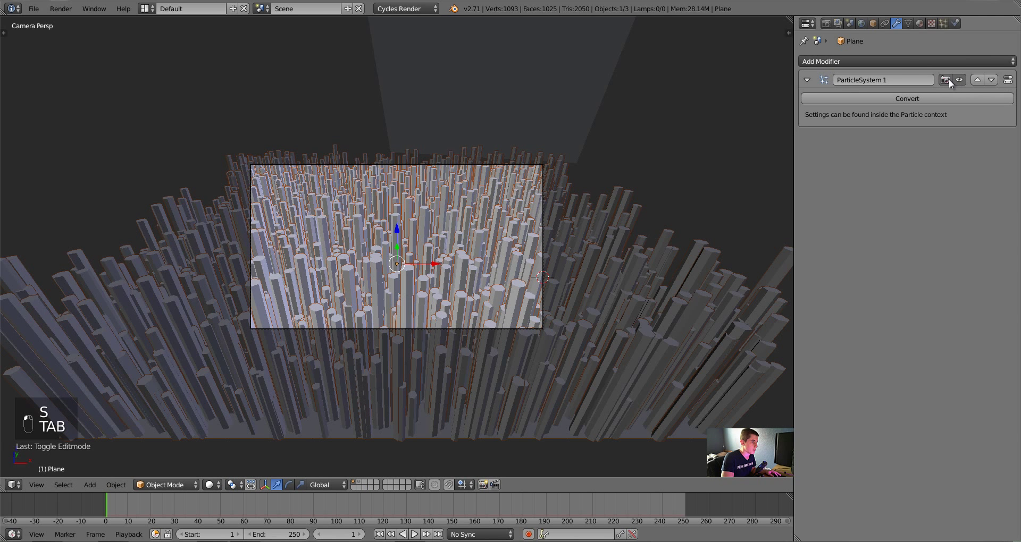
- Assign the painted vertex group Group to the hair particles' density
{"action": "left_click", "coordinate": [942, 23]}
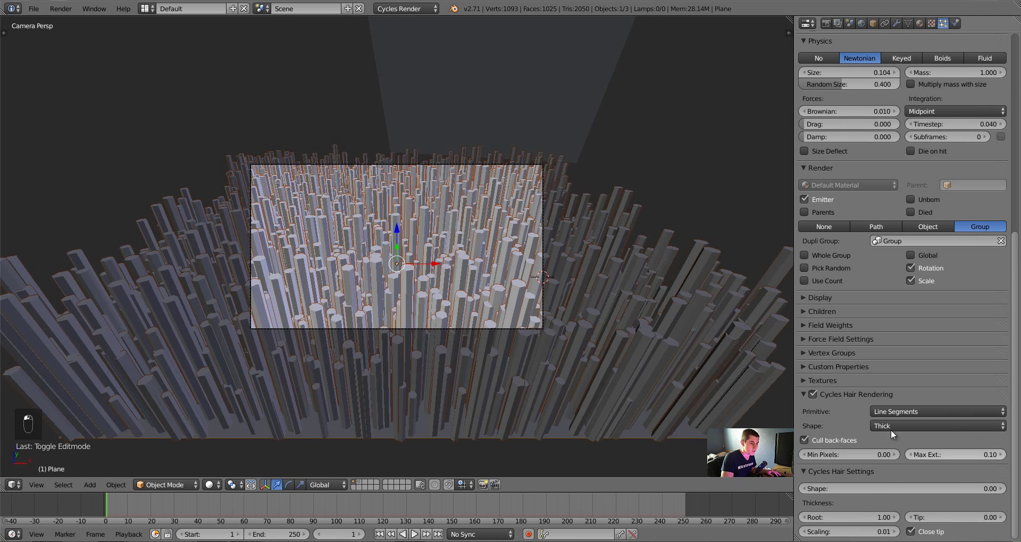
{"action": "left_click", "coordinate": [842, 353]}
{"action": "left_click", "coordinate": [885, 370]}
{"action": "left_click", "coordinate": [888, 383]}
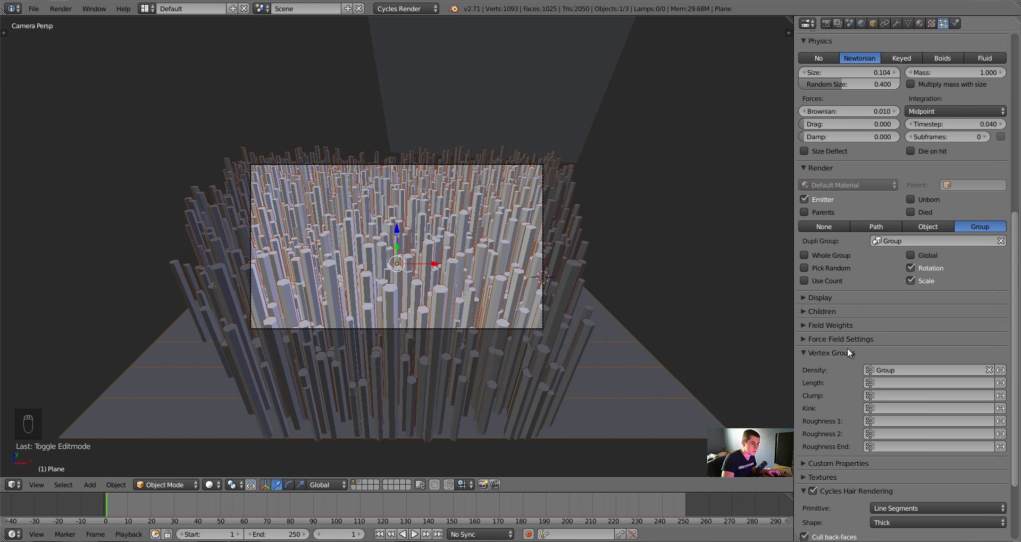
- Set the hair's normal emission velocity to 1 and select the camera
{"action": "scroll", "coordinate": [888, 193], "scroll_direction": "up", "scroll_amount": 5}
{"action": "scroll", "coordinate": [866, 90], "scroll_direction": "up", "scroll_amount": 3}
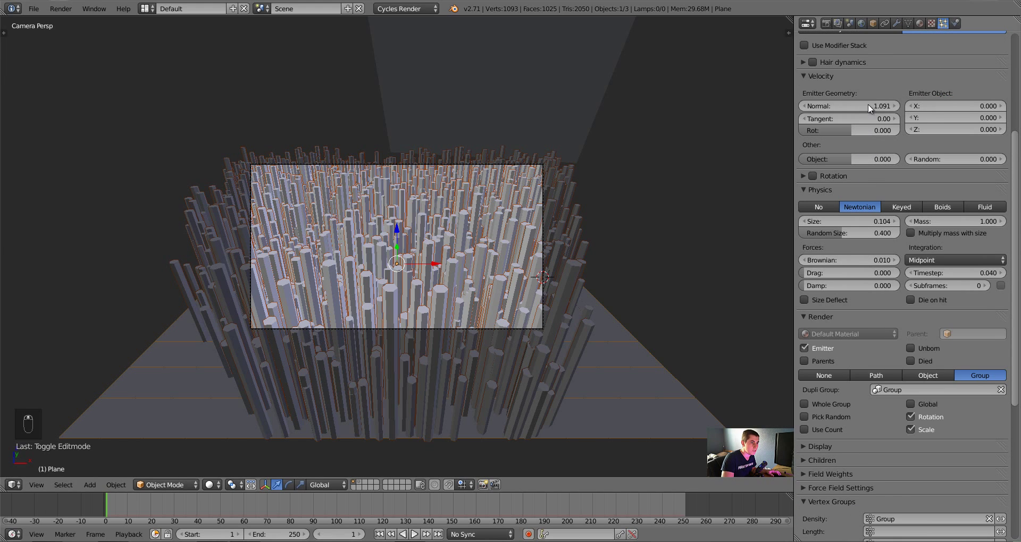
{"action": "left_click", "coordinate": [866, 106]}
{"action": "type", "text": "1"}
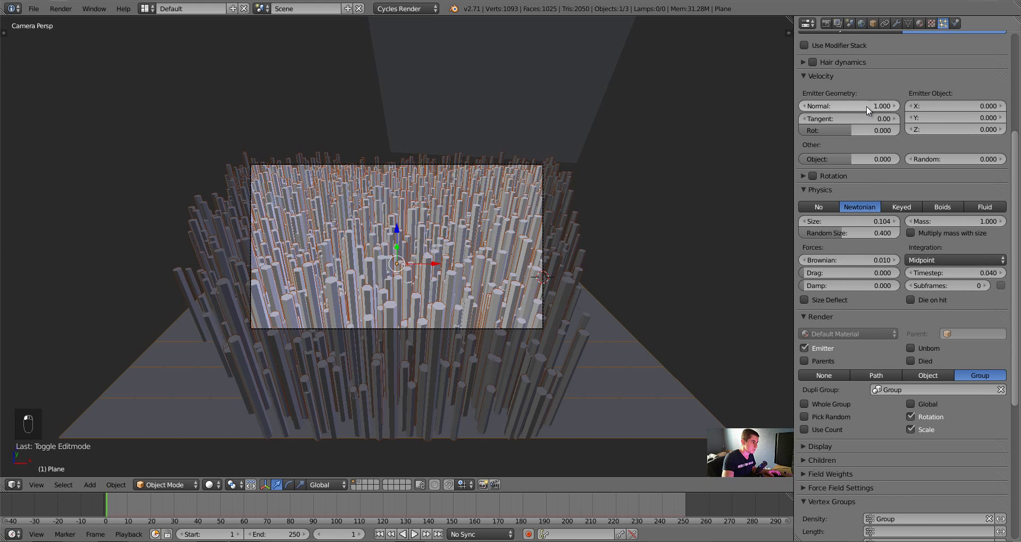
{"action": "key", "text": "Return"}
{"action": "scroll", "coordinate": [450, 206], "scroll_direction": "up", "scroll_amount": 3}
{"action": "right_click", "coordinate": [443, 101]}
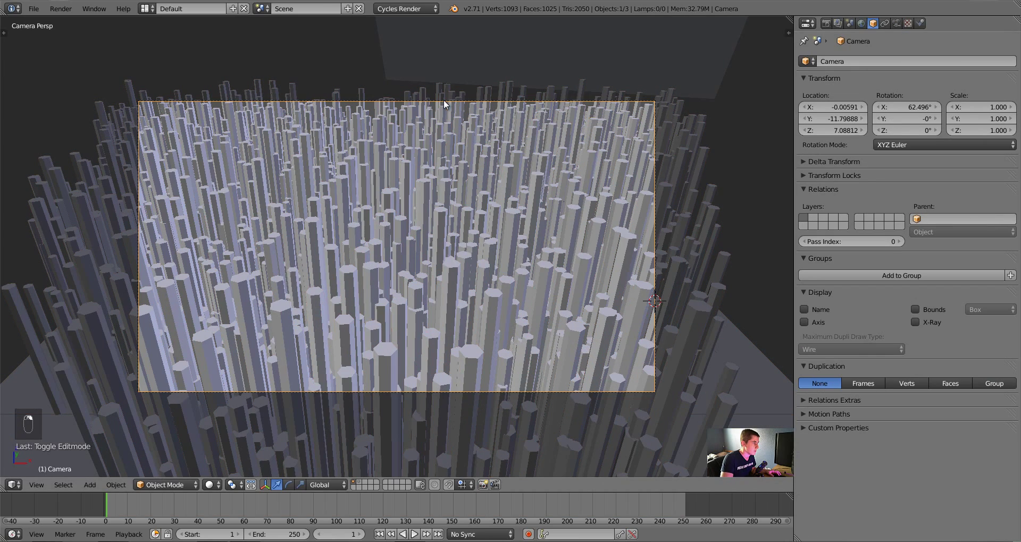
- Tilt the camera down to an X rotation of about 61.1° and show its lens and display settings
{"action": "key", "text": "r"}
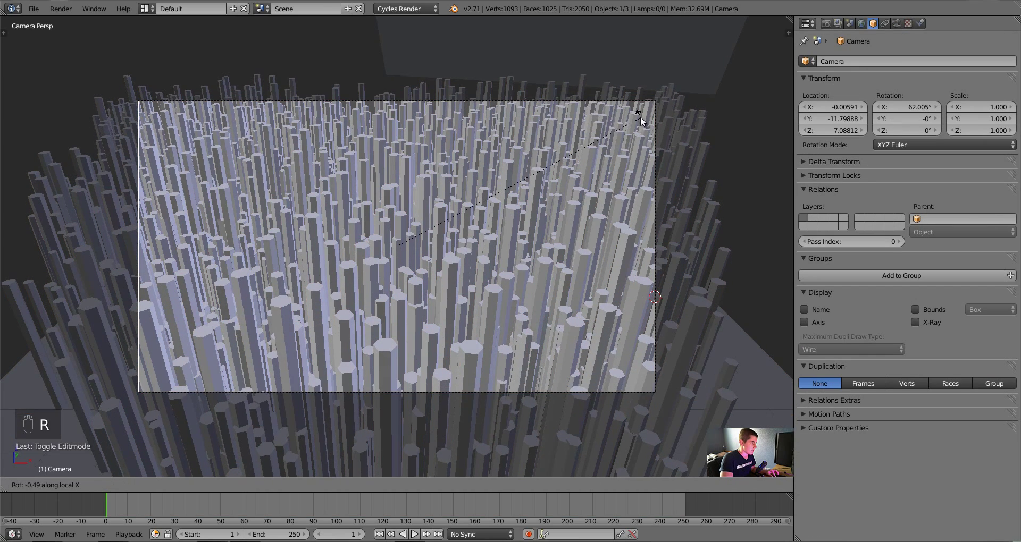
{"action": "left_click", "coordinate": [639, 116]}
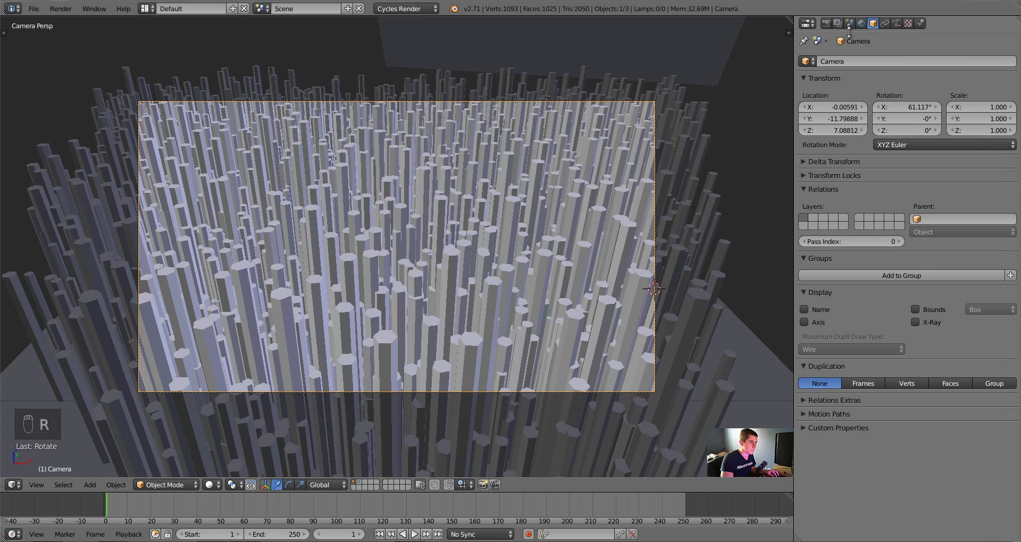
{"action": "left_click", "coordinate": [896, 24]}
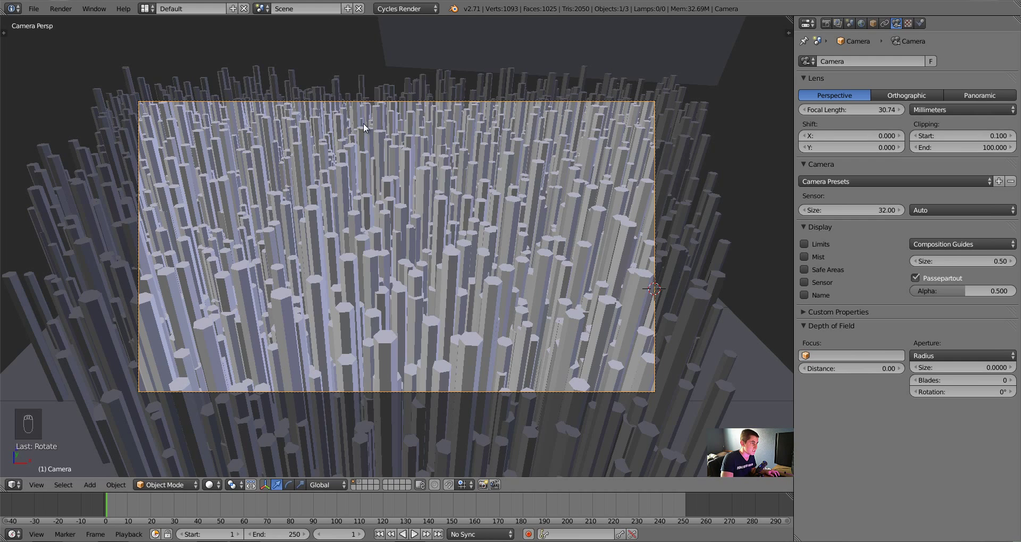
- Try the Thirds composition guide on the camera frame and switch it off again
{"action": "left_click", "coordinate": [945, 244]}
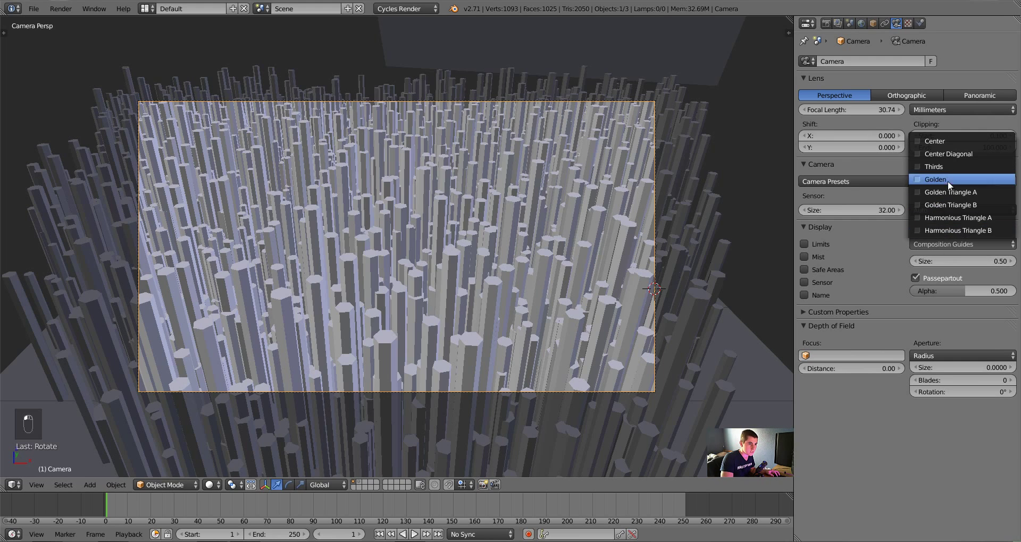
{"action": "left_click", "coordinate": [945, 167]}
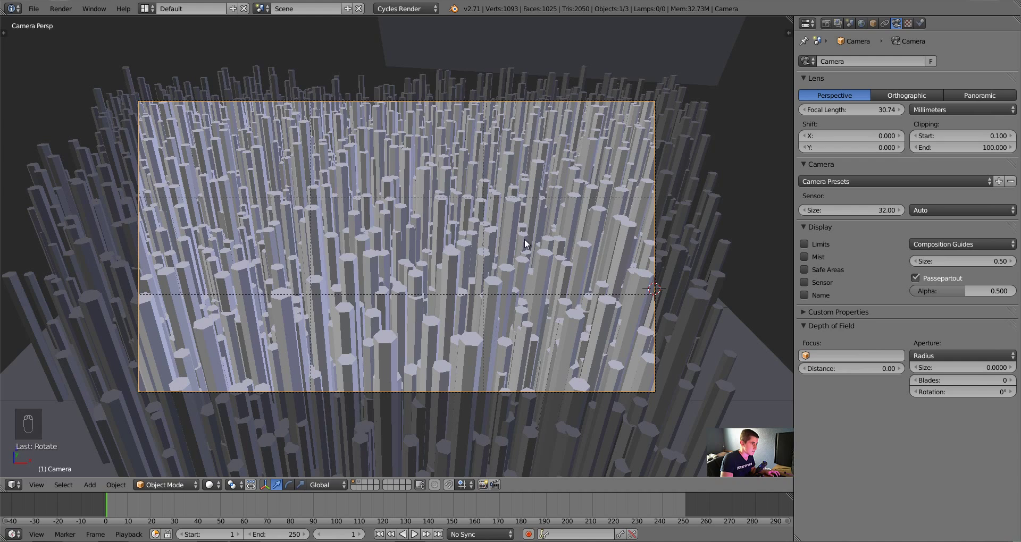
{"action": "left_click", "coordinate": [939, 244]}
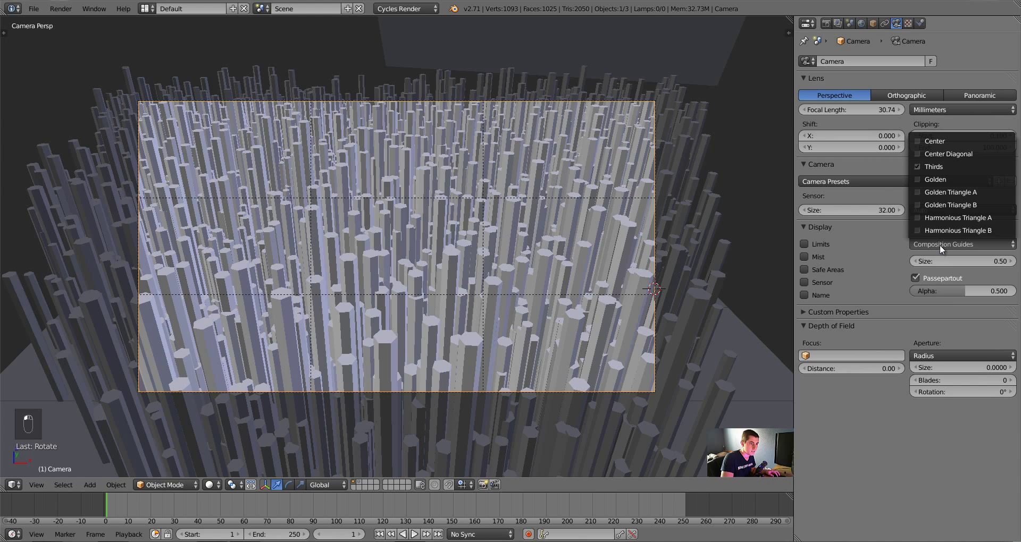
{"action": "left_click", "coordinate": [939, 167]}
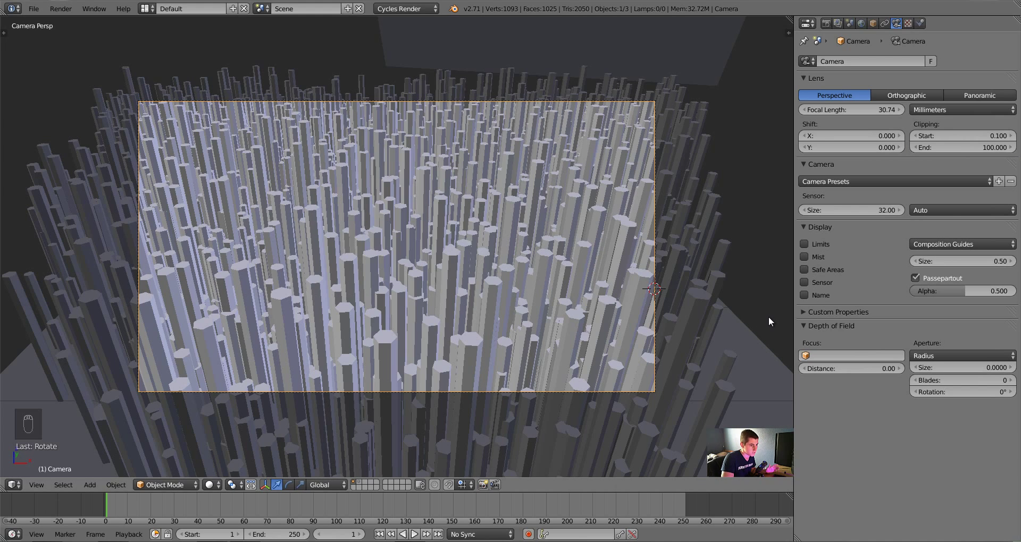
- Switch the camera's depth-of-field aperture to F/stop and set its number to 0.5
{"action": "left_click", "coordinate": [931, 355]}
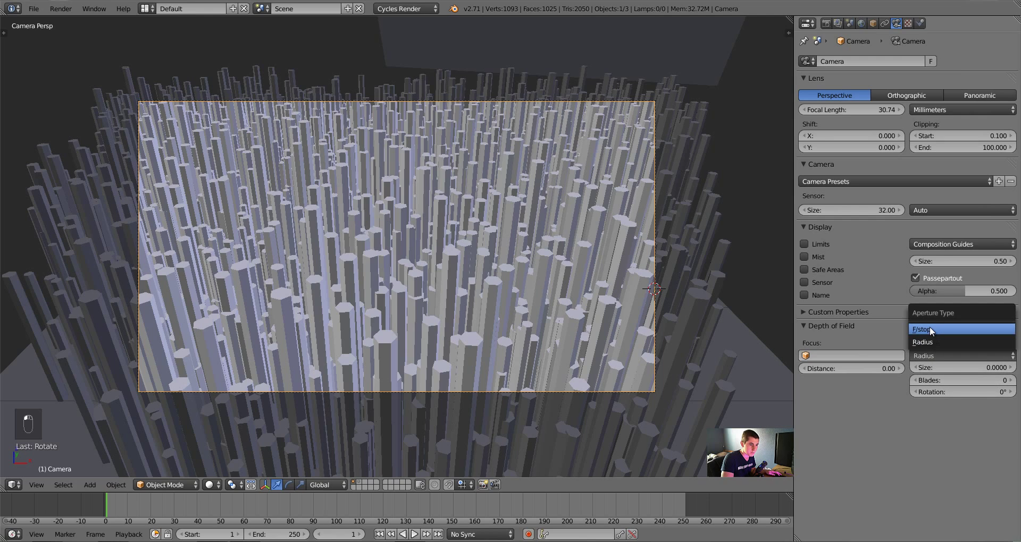
{"action": "left_click", "coordinate": [929, 328]}
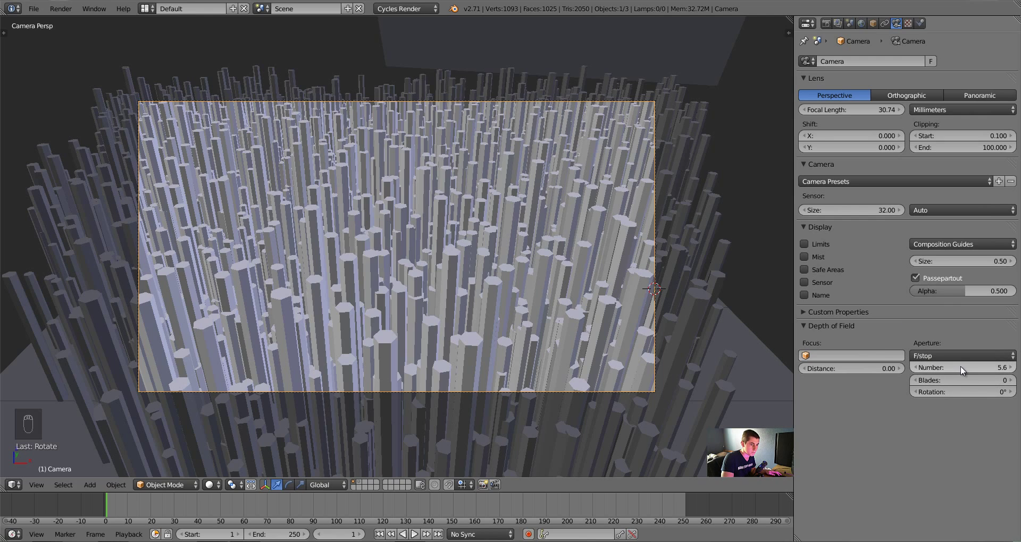
{"action": "left_click", "coordinate": [958, 367]}
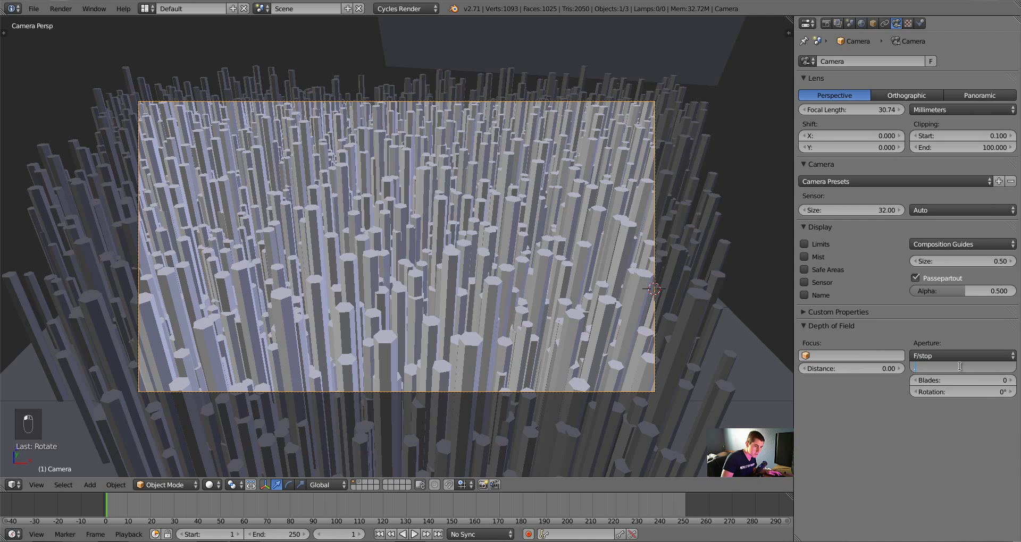
{"action": "type", "text": "0.5"}
{"action": "key", "text": "Return"}
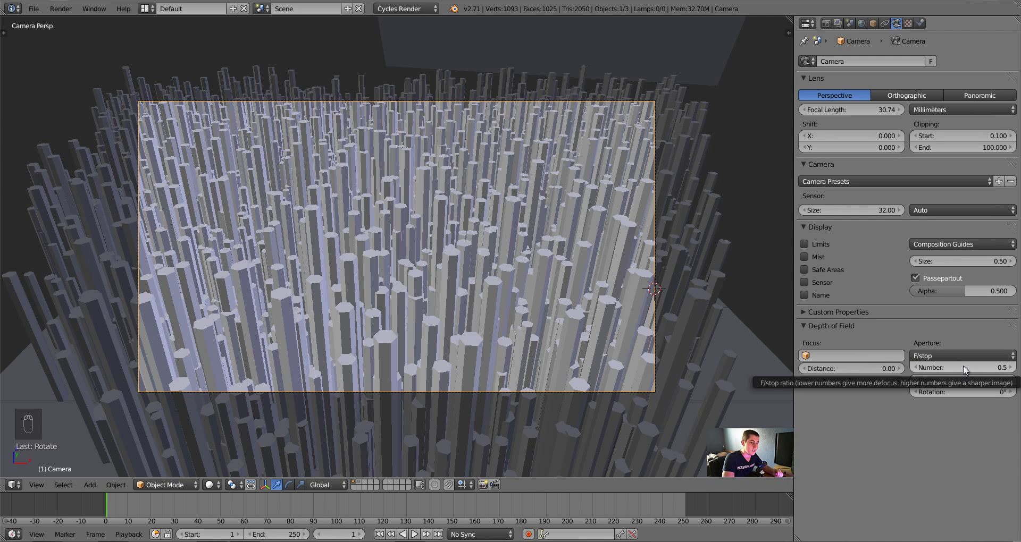
- Display the camera's limits and set its focus distance to about 9.44 using a top wireframe view, finishing in the solid camera view
{"action": "left_click", "coordinate": [821, 242]}
{"action": "mouse_move", "coordinate": [497, 314]}
{"action": "middle_mouse_down"}
{"action": "mouse_move", "coordinate": [489, 303]}
{"action": "mouse_move", "coordinate": [559, 295]}
{"action": "middle_mouse_up"}
{"action": "key", "text": "KP_7"}
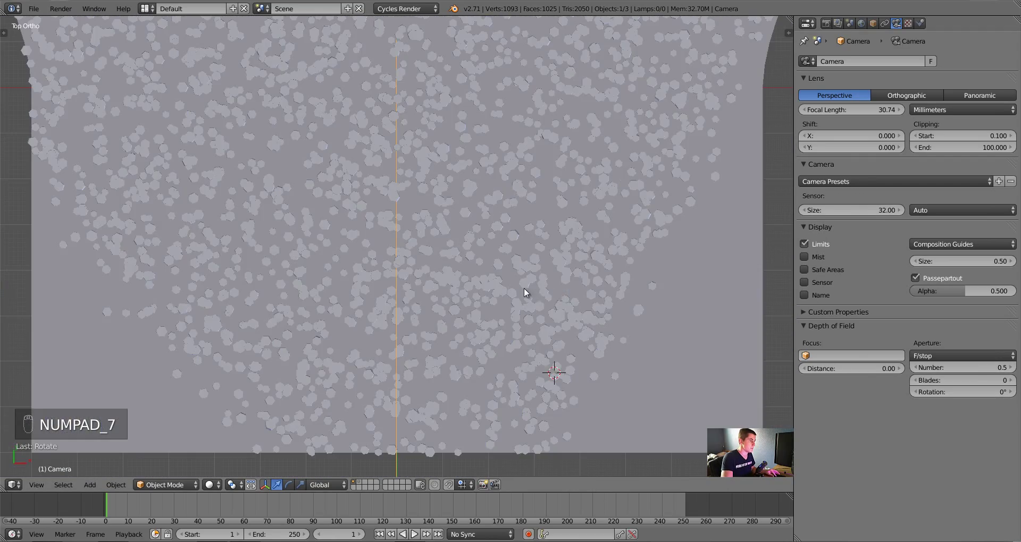
{"action": "key", "text": "z"}
{"action": "left_click_drag", "start_coordinate": [851, 370], "coordinate": [416, 268]}
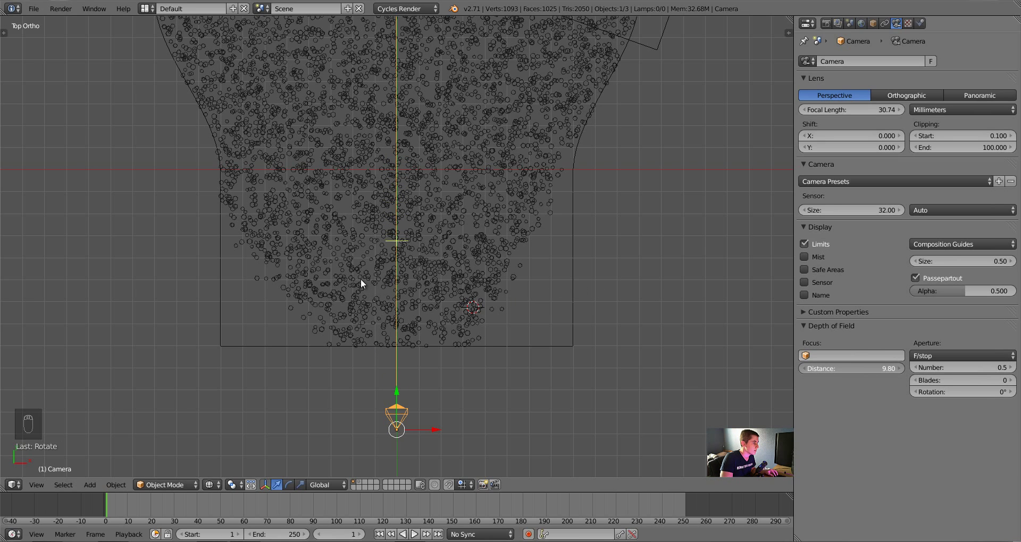
{"action": "left_click_drag", "start_coordinate": [338, 279], "coordinate": [85, 312]}
{"action": "left_click_drag", "start_coordinate": [373, 314], "coordinate": [354, 307]}
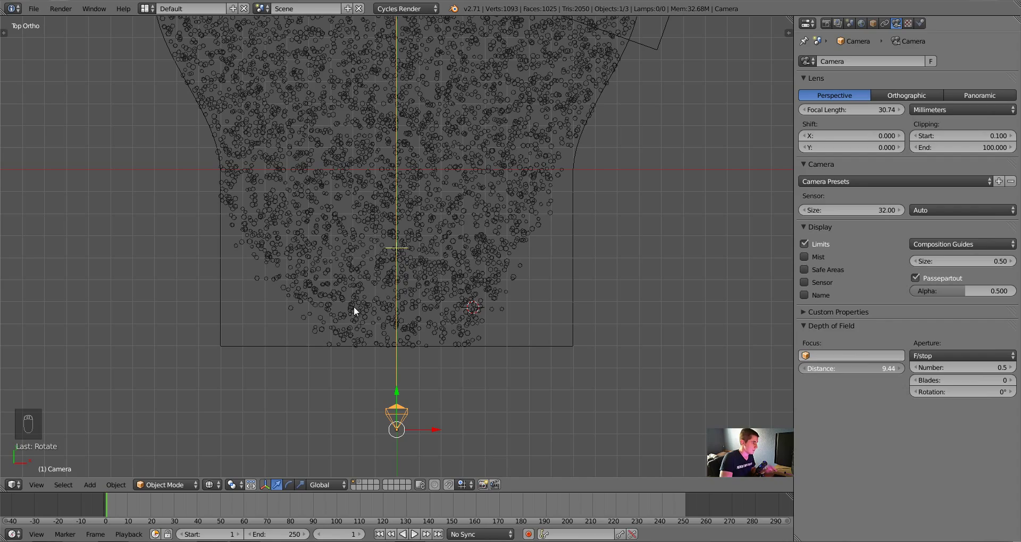
{"action": "middle_click_drag", "start_coordinate": [428, 352], "coordinate": [399, 301]}
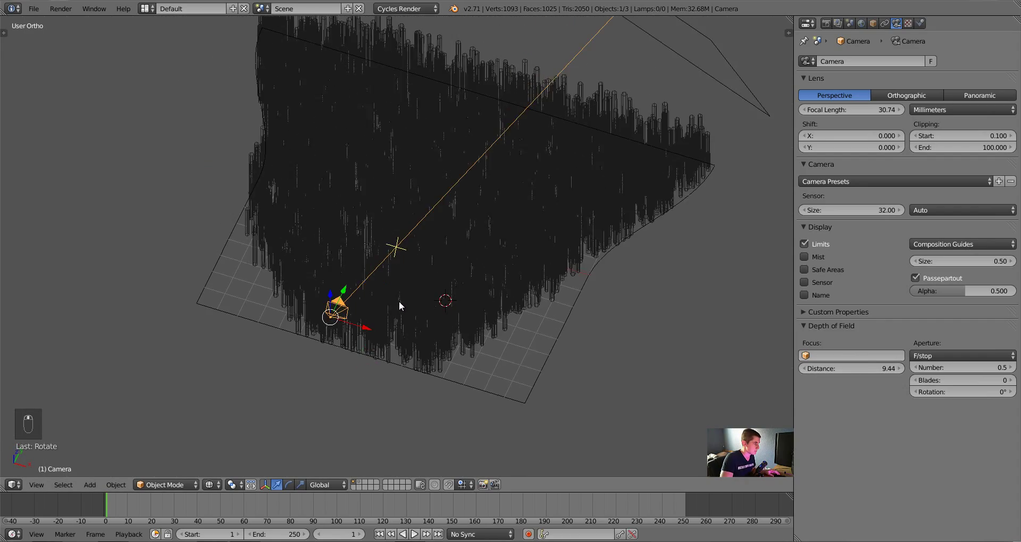
{"action": "key", "text": "KP_0"}
{"action": "key", "text": "z"}
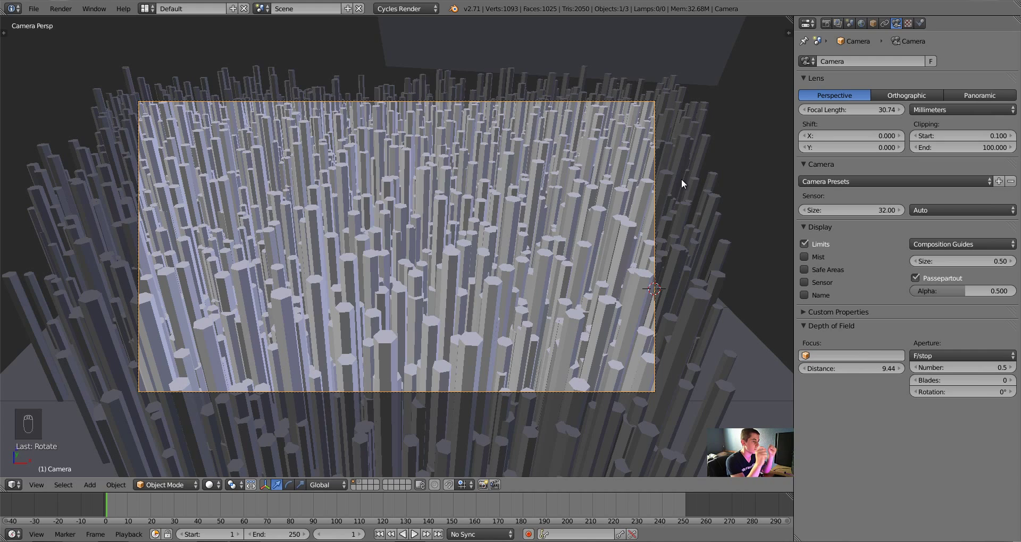
- Set the world background colour to black
{"action": "left_click", "coordinate": [861, 23]}
{"action": "left_click", "coordinate": [961, 123]}
{"action": "left_click", "coordinate": [958, 142]}
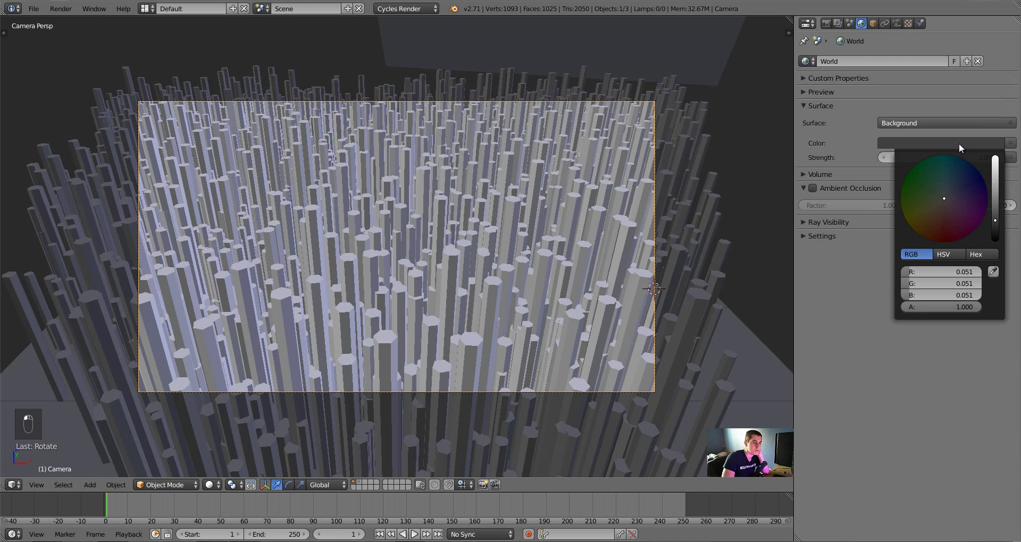
{"action": "scroll", "coordinate": [959, 143], "scroll_direction": "down", "scroll_amount": 5}
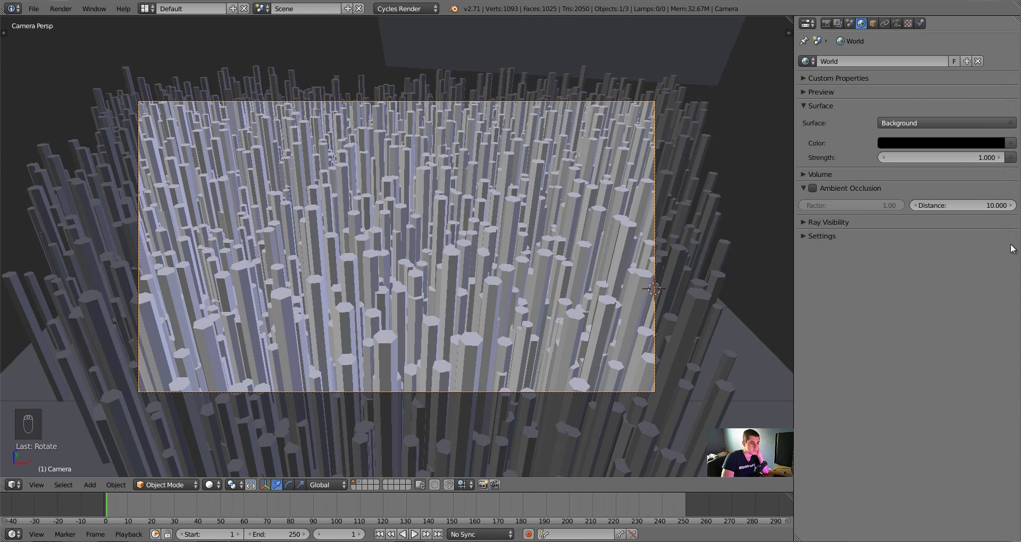
{"action": "left_click", "coordinate": [977, 140]}
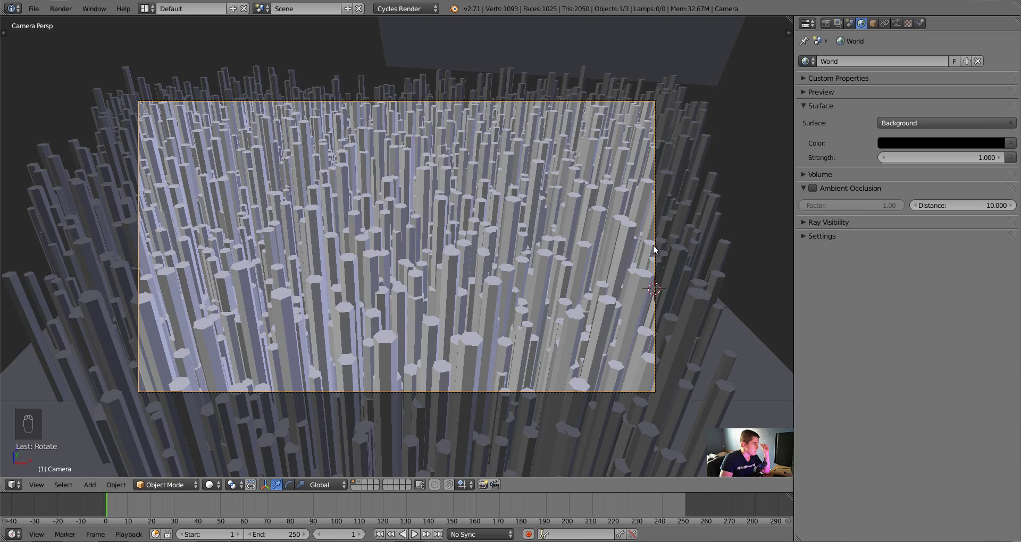
- Hide the plane behind the pillars from camera rays in its ray visibility settings
{"action": "right_click", "coordinate": [649, 62]}
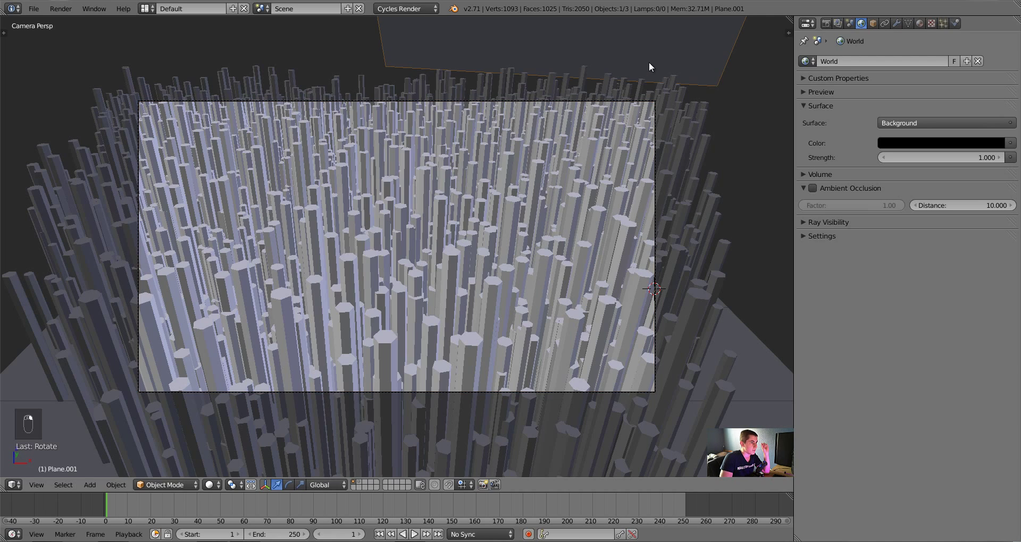
{"action": "left_click", "coordinate": [872, 23]}
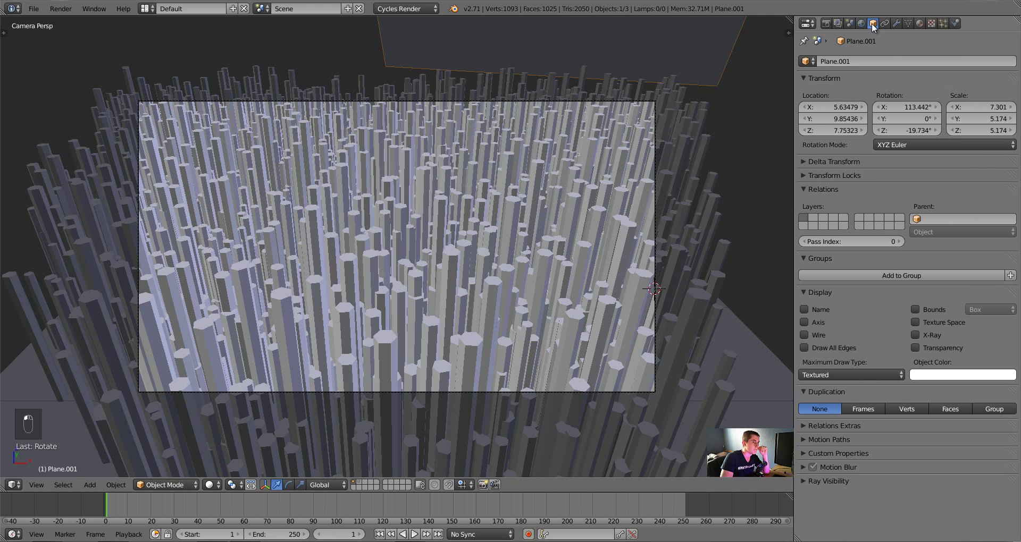
{"action": "left_click", "coordinate": [839, 481]}
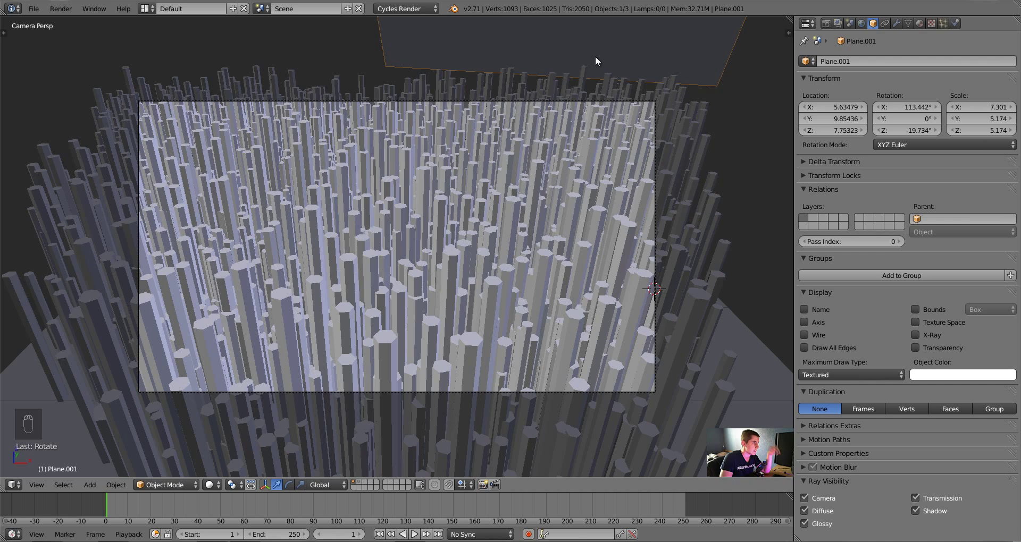
{"action": "left_click", "coordinate": [831, 498]}
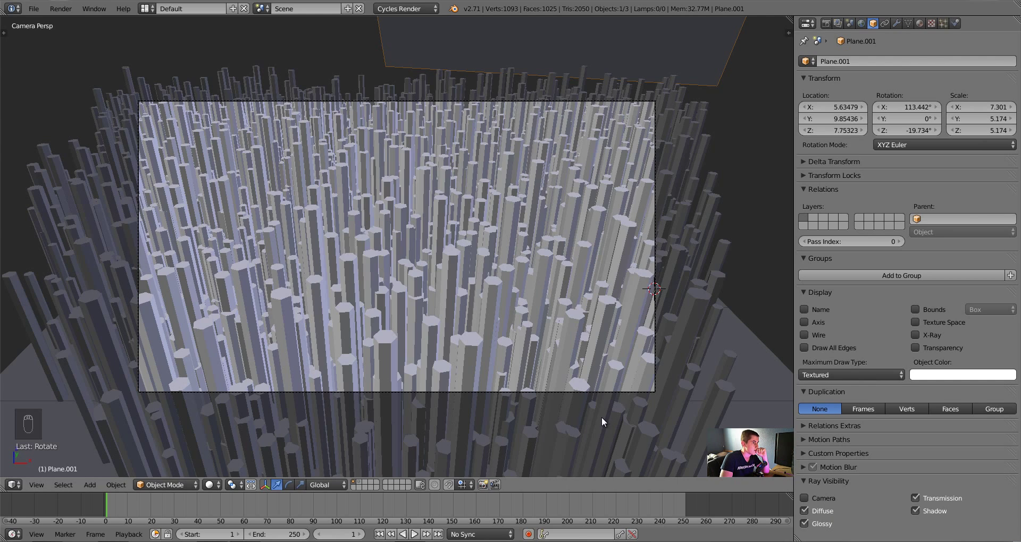
- Select the camera, apply the HDTV 1080p render preset and enable border rendering
{"action": "right_click", "coordinate": [655, 113]}
{"action": "left_click", "coordinate": [829, 23]}
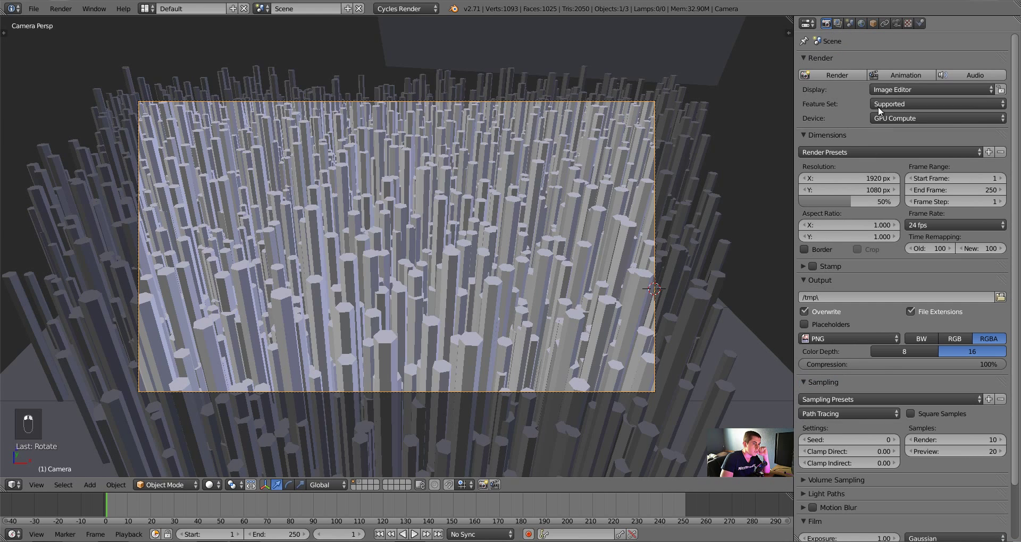
{"action": "left_click", "coordinate": [870, 152]}
{"action": "left_click", "coordinate": [856, 201]}
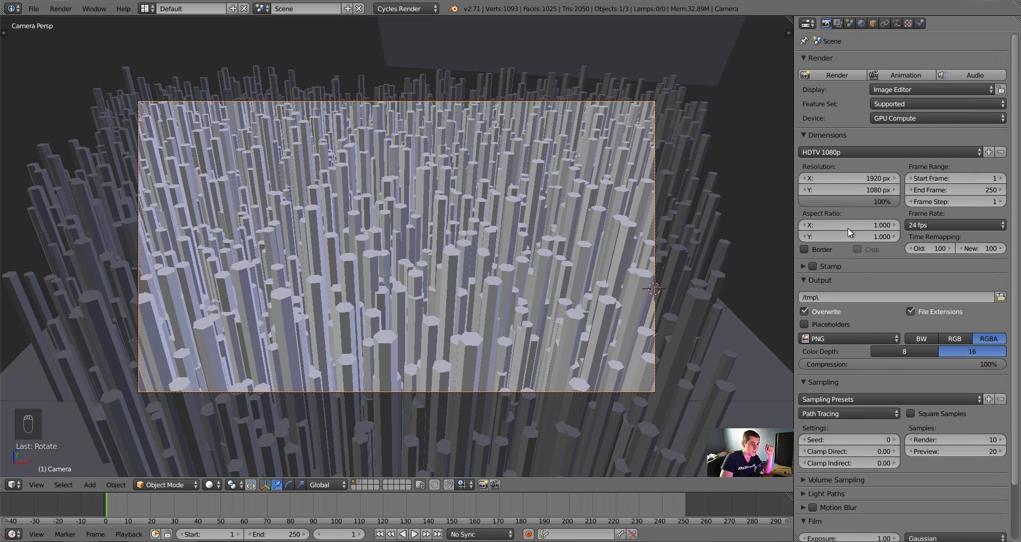
{"action": "left_click", "coordinate": [824, 247]}
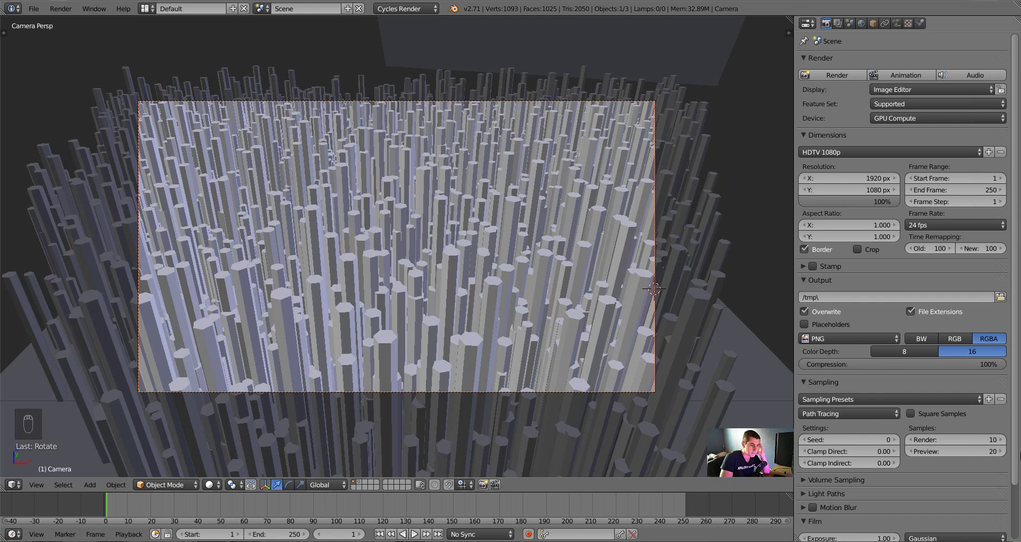
- Keep the preview samples at 20 and switch the viewport shading to Rendered
{"action": "left_click", "coordinate": [955, 451]}
{"action": "key", "text": "Return"}
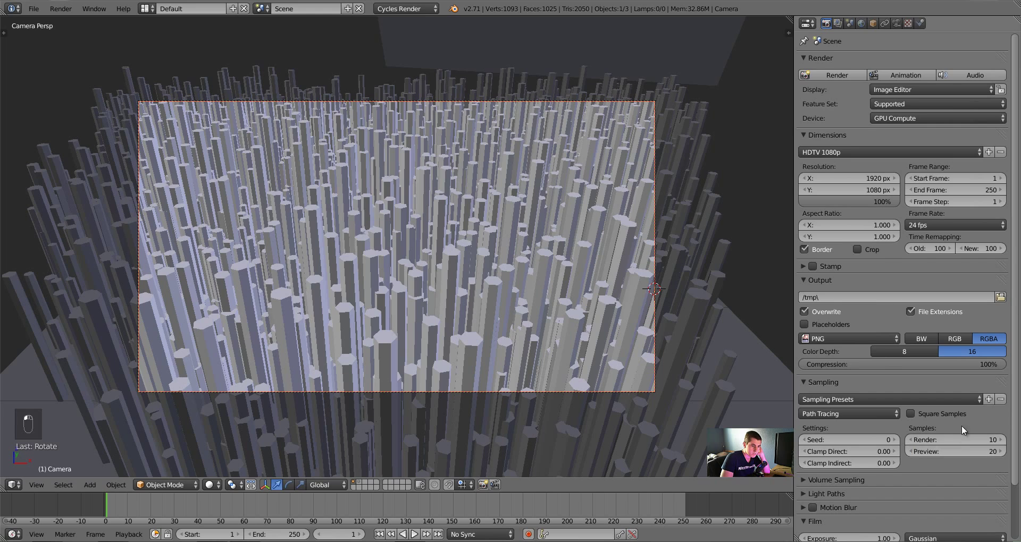
{"action": "scroll", "coordinate": [919, 430], "scroll_direction": "down", "scroll_amount": 3}
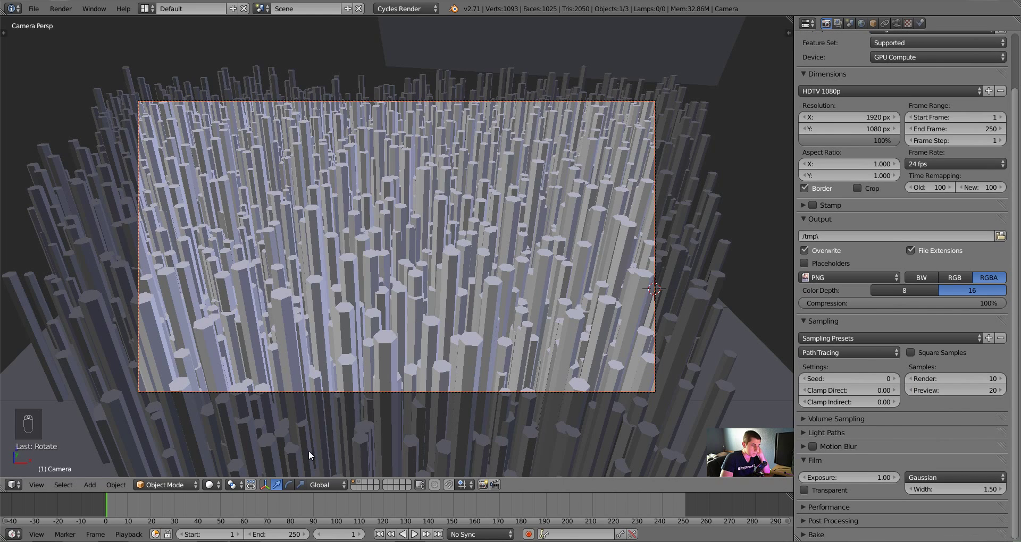
{"action": "left_click", "coordinate": [211, 485]}
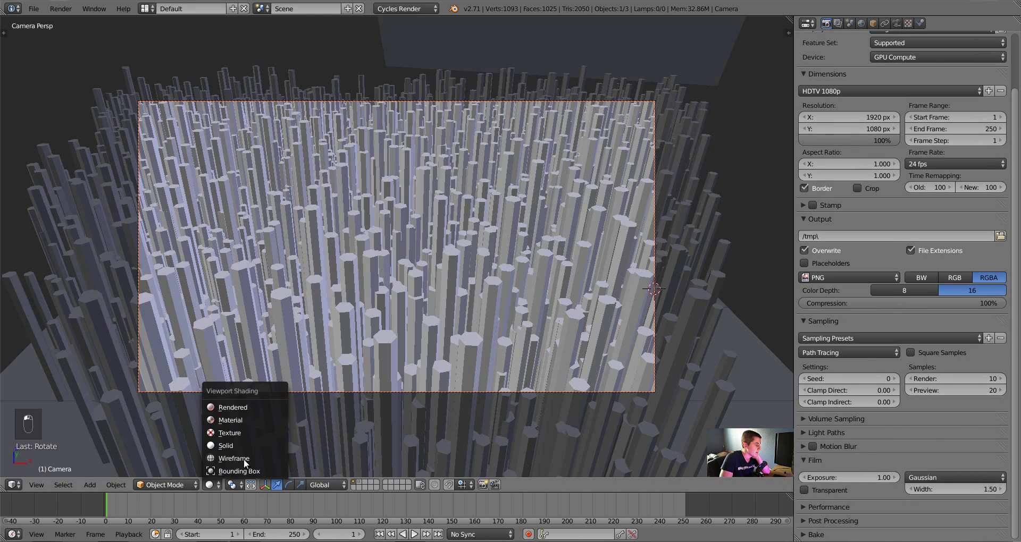
{"action": "left_click", "coordinate": [273, 406]}
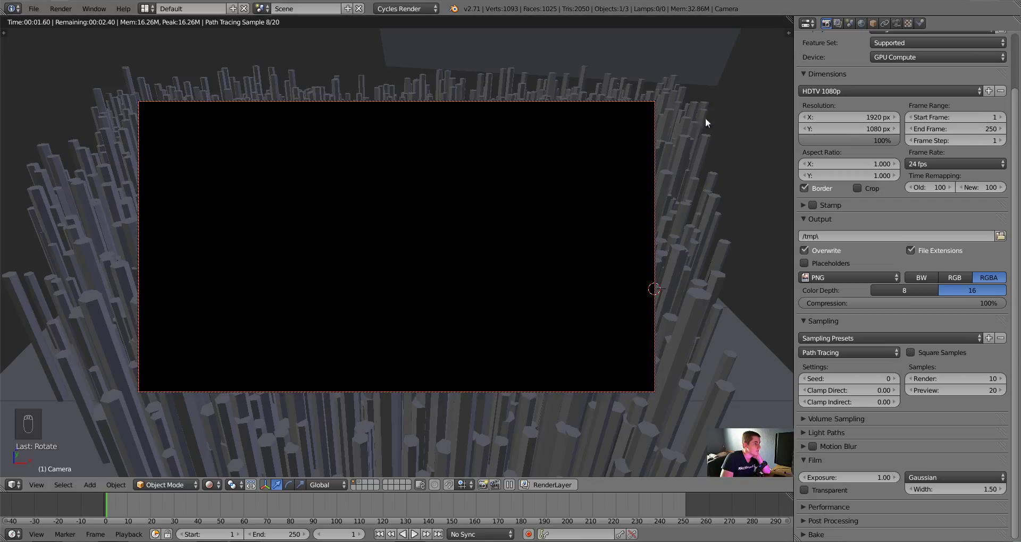
- Give the plane behind the pillars a new material with an Emission surface at strength 25
{"action": "right_click", "coordinate": [715, 72]}
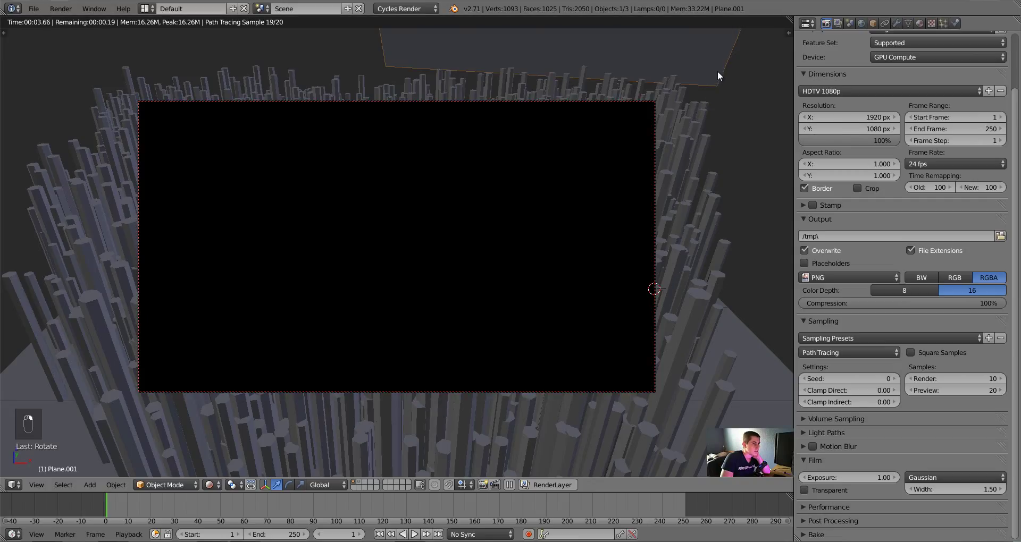
{"action": "left_click", "coordinate": [919, 22]}
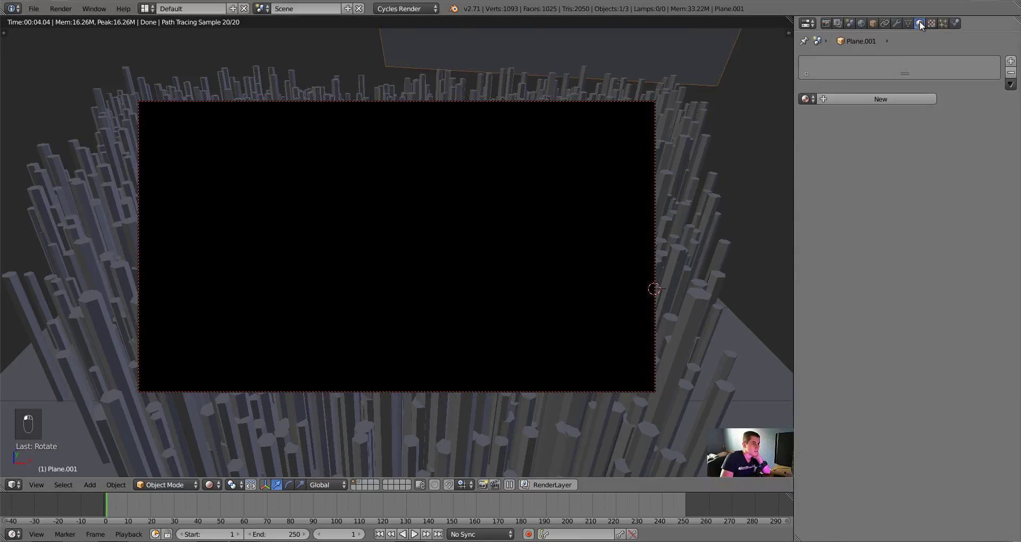
{"action": "left_click", "coordinate": [853, 100]}
{"action": "left_click", "coordinate": [907, 239]}
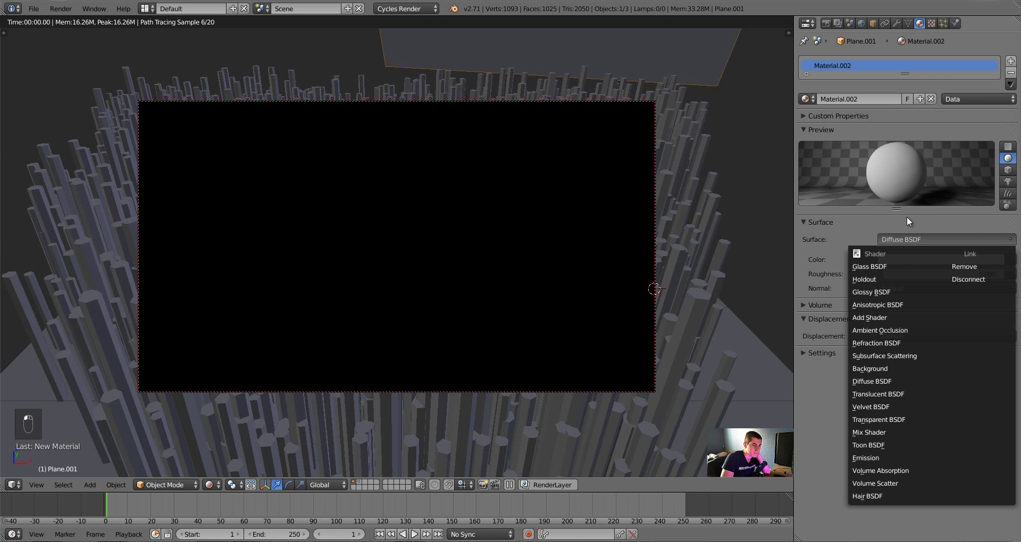
{"action": "key", "text": "e"}
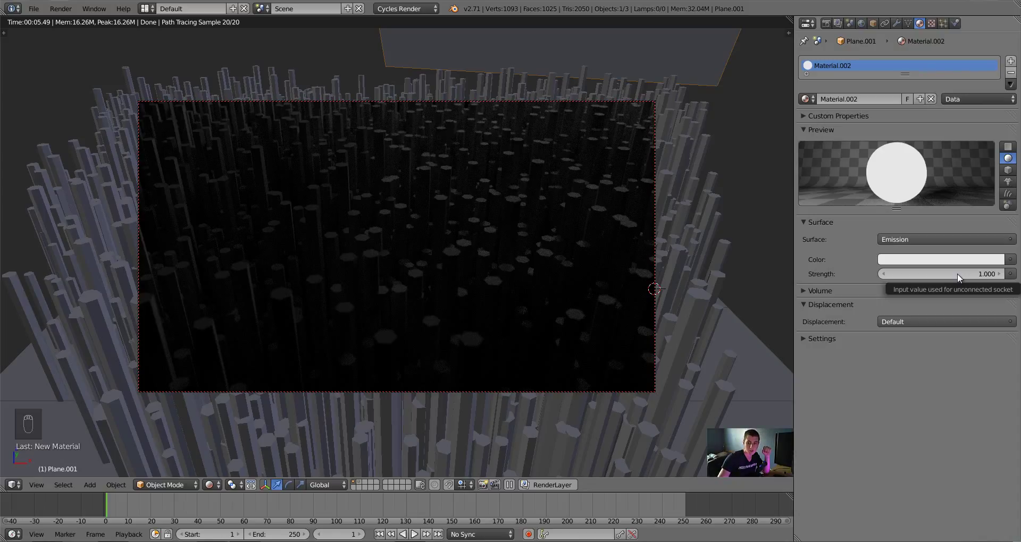
{"action": "left_click", "coordinate": [959, 274]}
{"action": "type", "text": "25"}
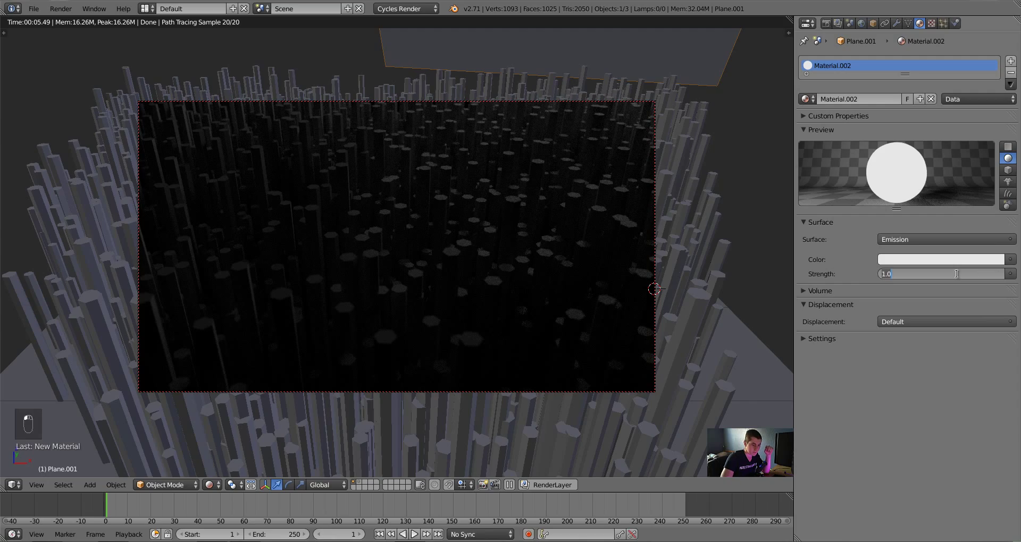
{"action": "key", "text": "Return"}
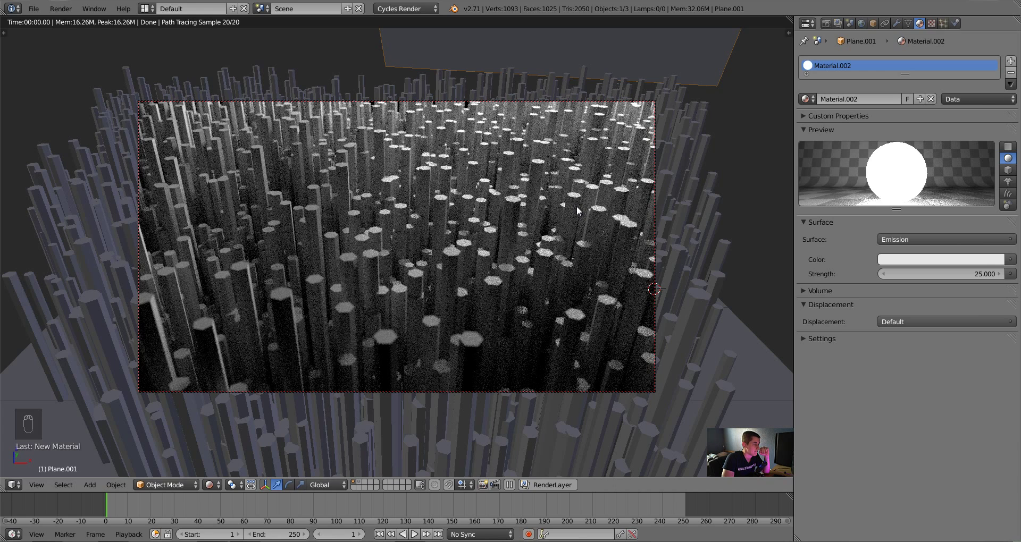
- Select the camera, return to solid shading and tilt the camera slightly downward about its local X axis
{"action": "right_click", "coordinate": [566, 102]}
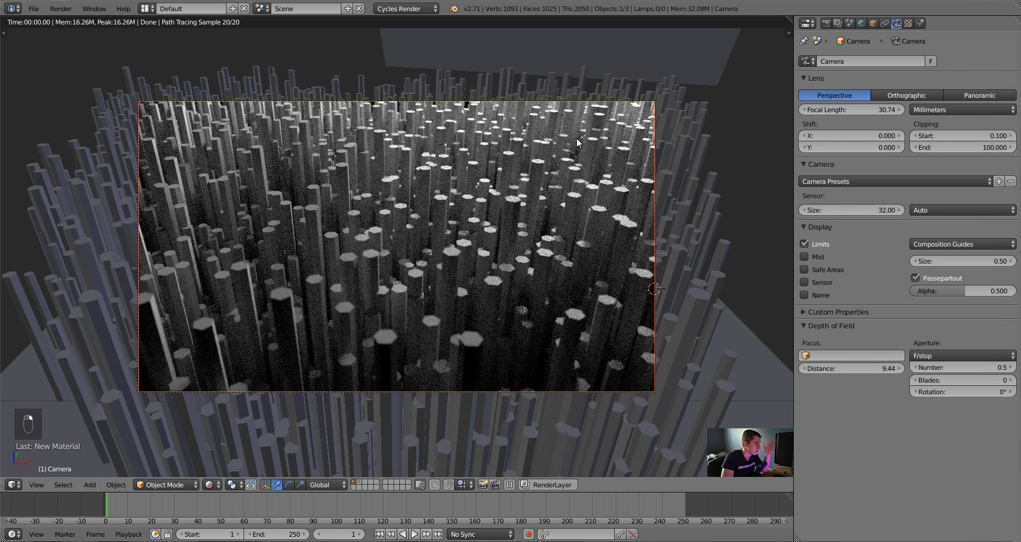
{"action": "key", "text": "r"}
{"action": "key", "text": "x"}
{"action": "key", "text": "x"}
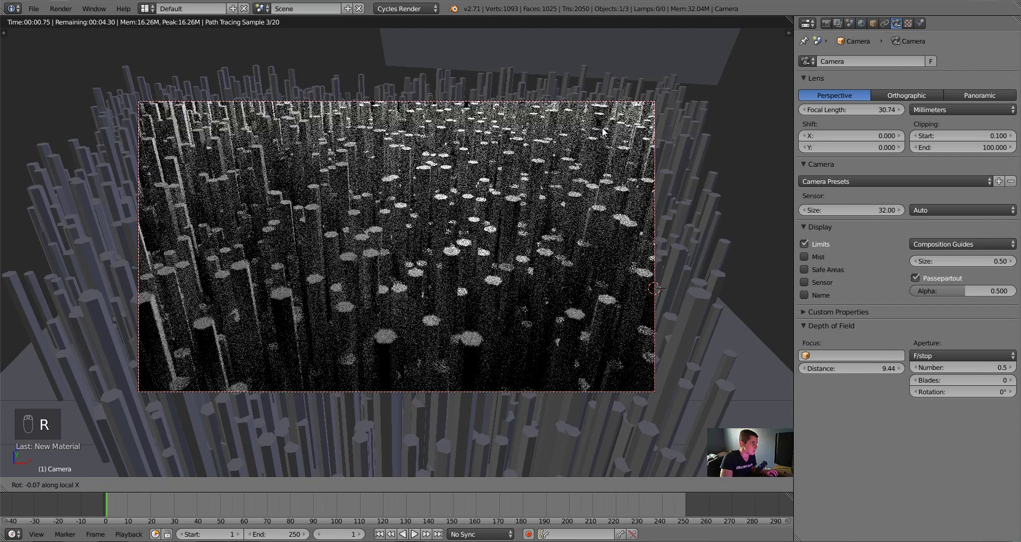
{"action": "left_click", "coordinate": [602, 127]}
{"action": "key", "text": "z"}
{"action": "key", "text": "z"}
{"action": "key", "text": "z"}
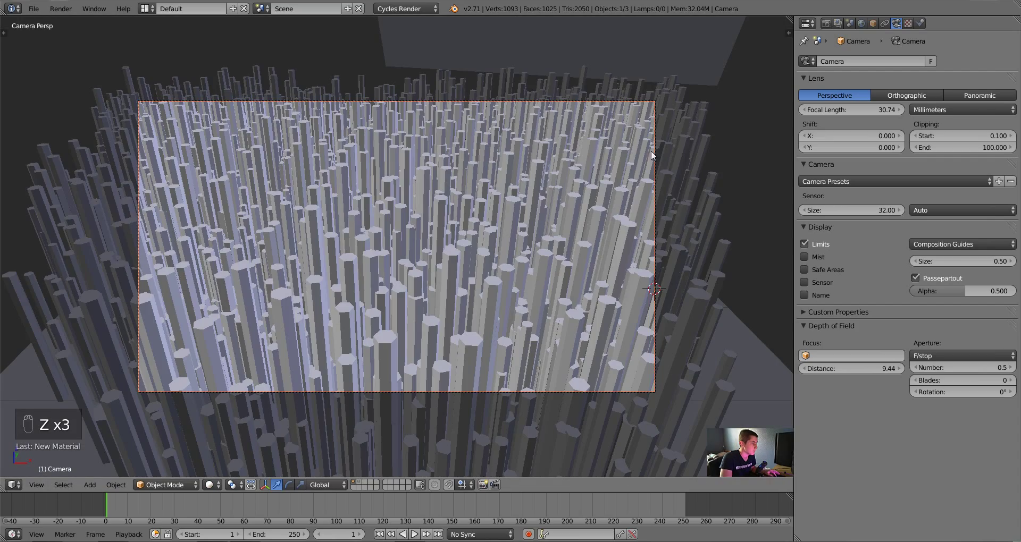
{"action": "key", "text": "r"}
{"action": "key", "text": "x"}
{"action": "key", "text": "x"}
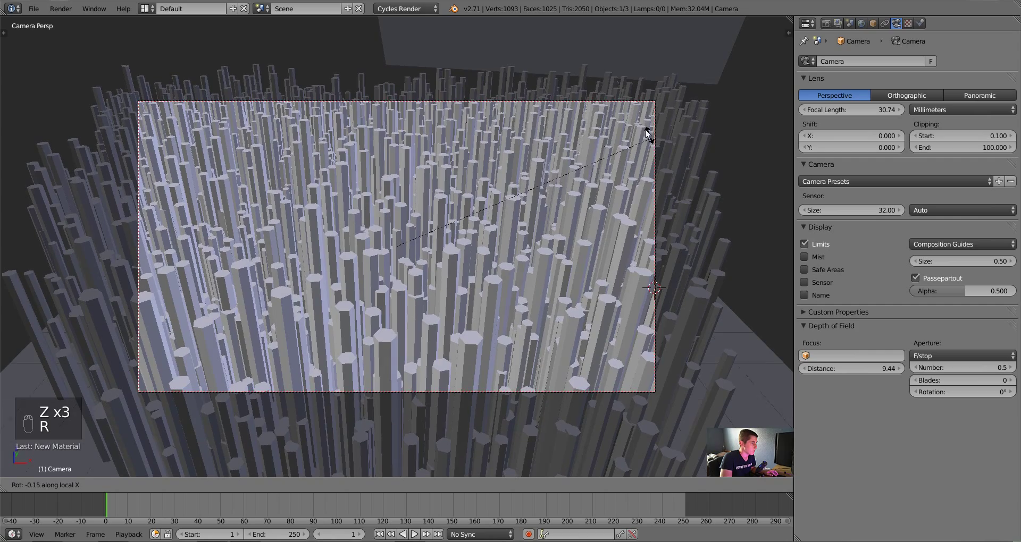
{"action": "left_click", "coordinate": [582, 89]}
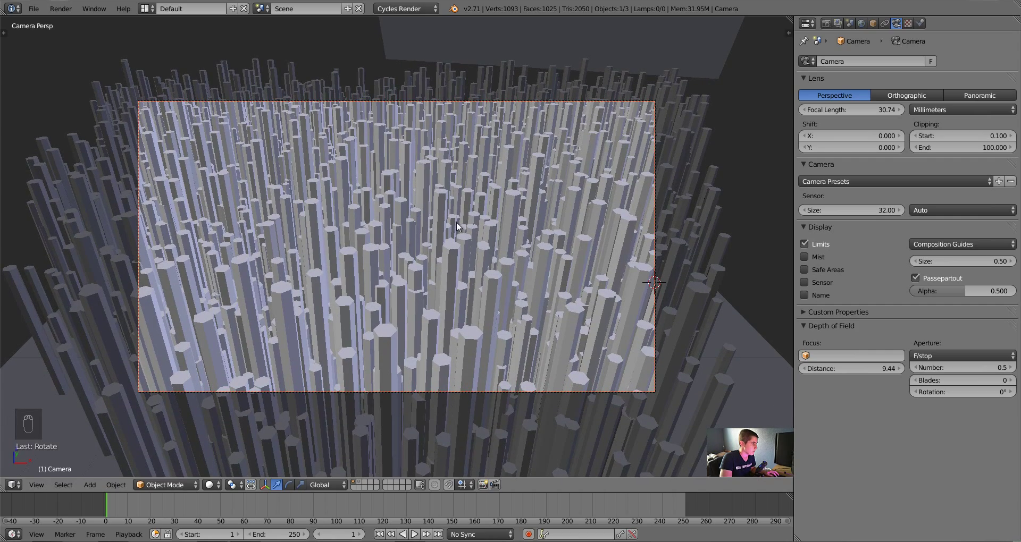
- Lower the camera about 0.25 units along the global Z axis and save the file
{"action": "key", "text": "g"}
{"action": "key", "text": "z"}
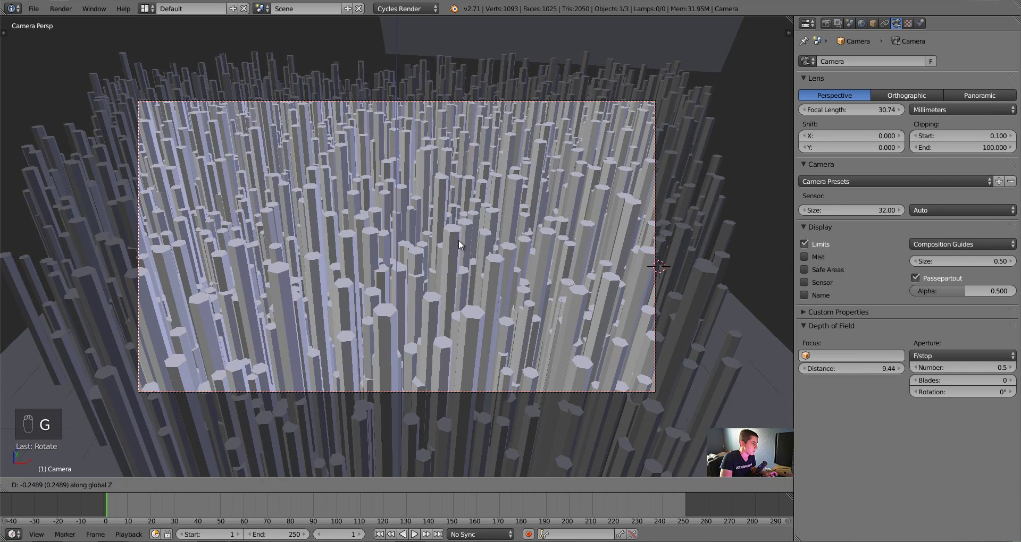
{"action": "left_click", "coordinate": [458, 244]}
{"action": "key", "text": "ctrl+s"}
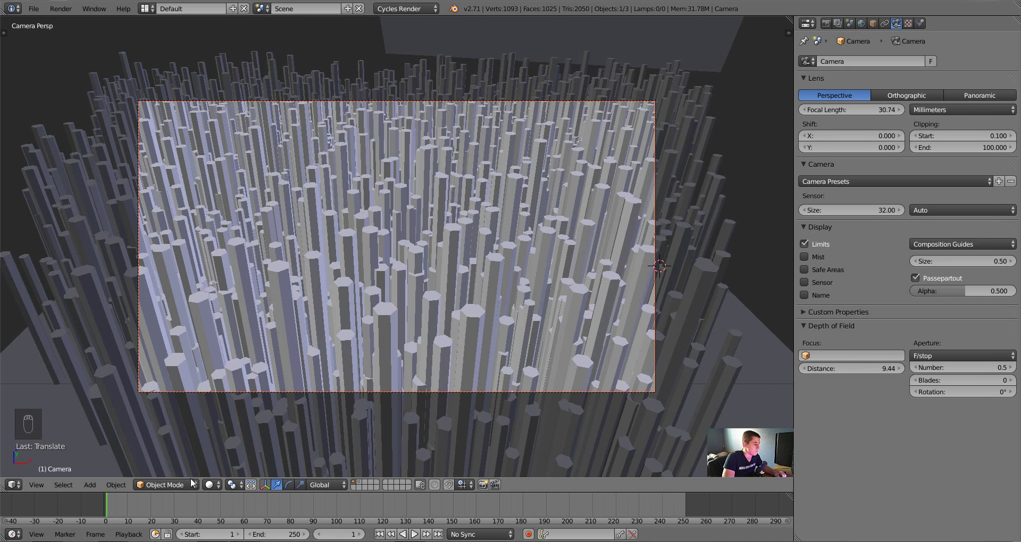
- Preview the adjusted camera view with rendered shading, and return to solid shading
{"action": "left_click", "coordinate": [212, 485]}
{"action": "left_click", "coordinate": [247, 408]}
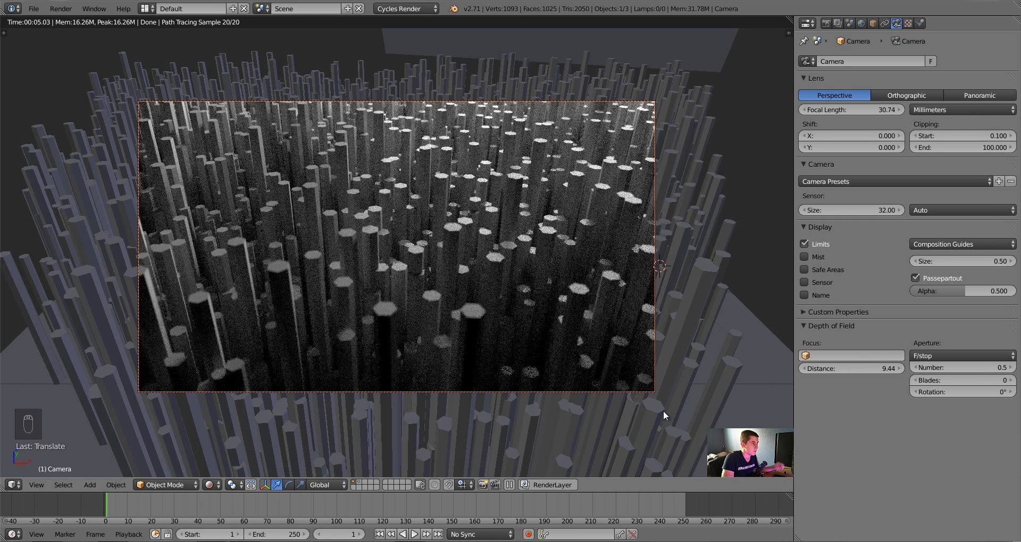
{"action": "key", "text": "z"}
{"action": "key", "text": "z"}
{"action": "key", "text": "z"}
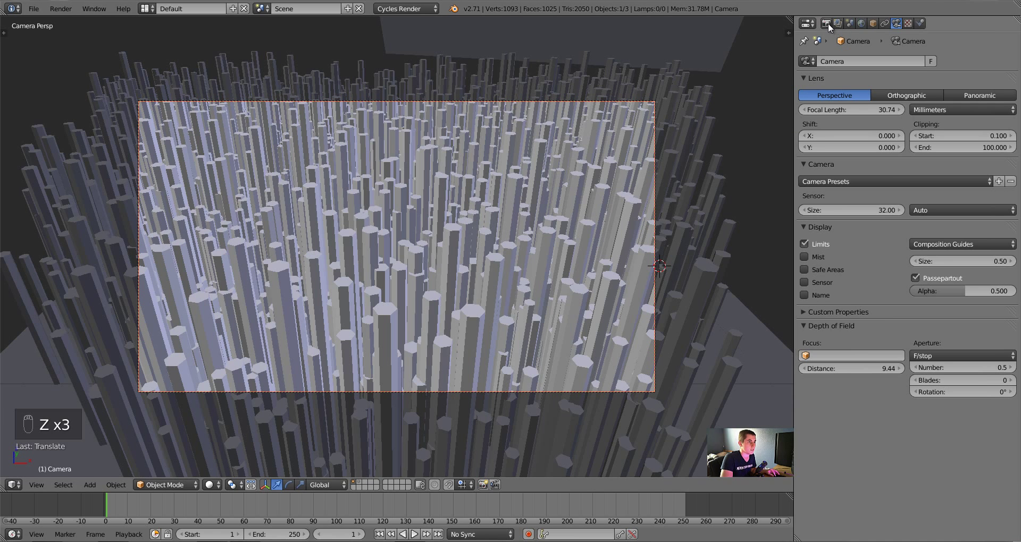
- Set the render samples to 800 and apply the Direct Light integrator preset to the light paths
{"action": "left_click", "coordinate": [826, 23]}
{"action": "left_click", "coordinate": [963, 379]}
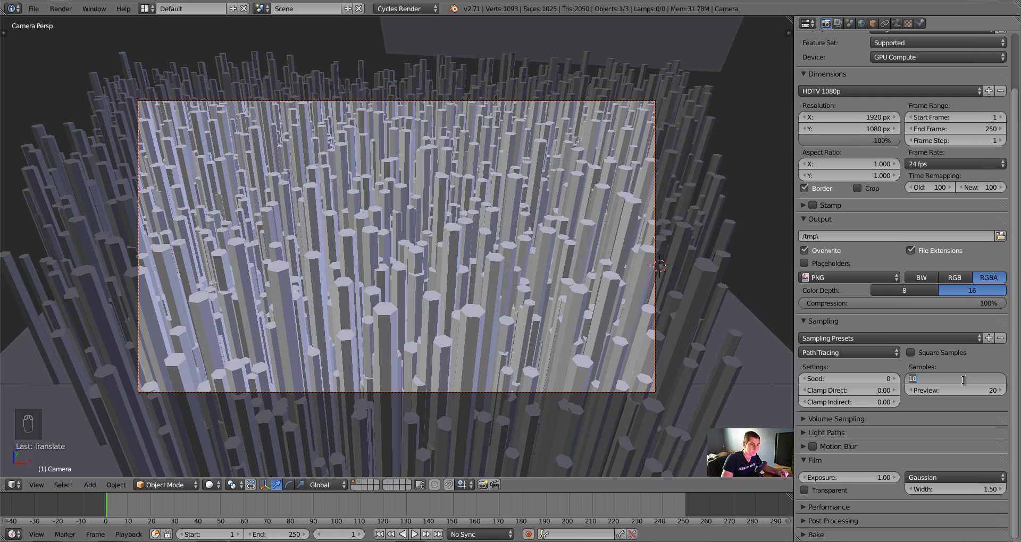
{"action": "type", "text": "800"}
{"action": "key", "text": "Return"}
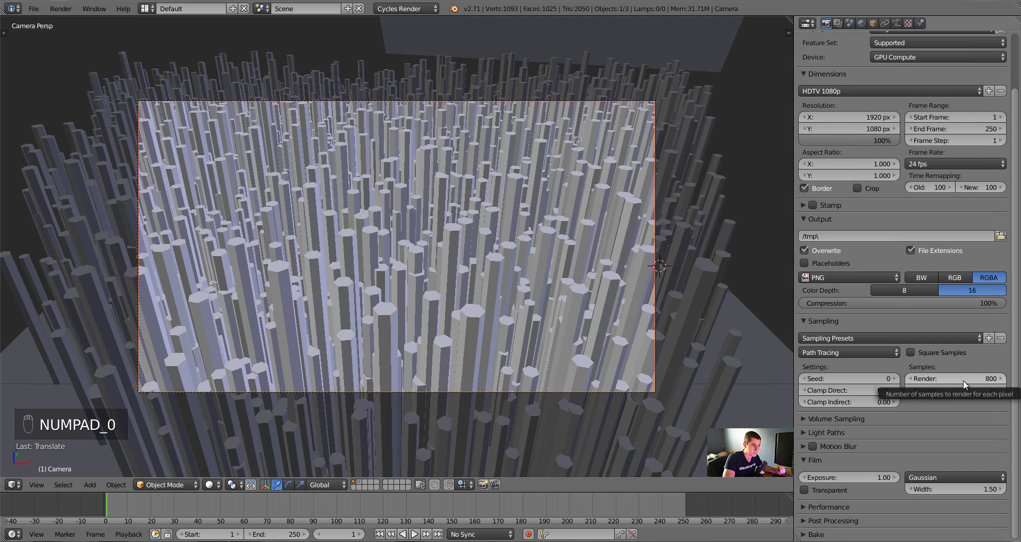
{"action": "left_click", "coordinate": [841, 433]}
{"action": "left_click", "coordinate": [853, 449]}
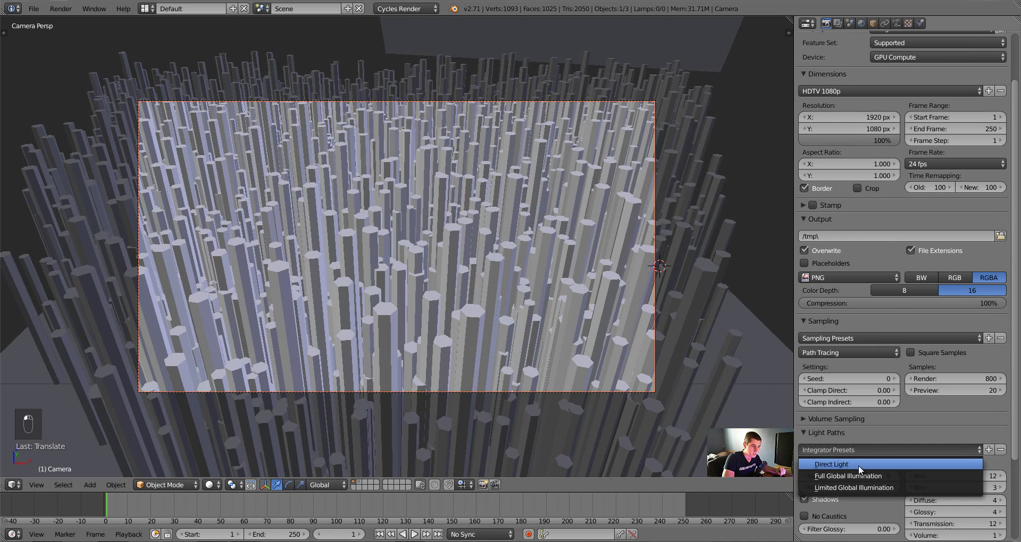
{"action": "left_click", "coordinate": [853, 461]}
{"action": "left_click", "coordinate": [840, 432]}
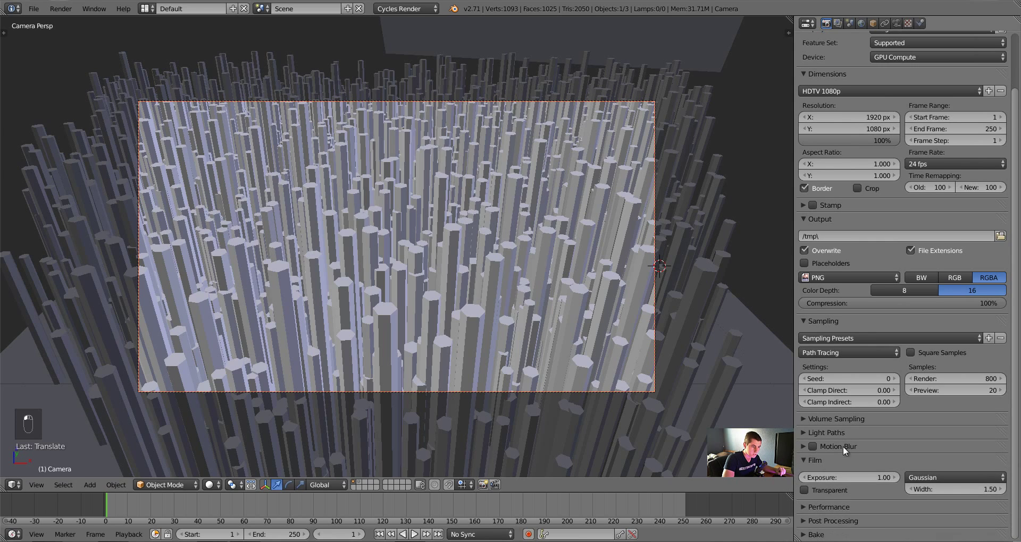
- Check the tile settings under the render performance options and render the final image
{"action": "left_click", "coordinate": [843, 508]}
{"action": "scroll", "coordinate": [849, 505], "scroll_direction": "down", "scroll_amount": 4}
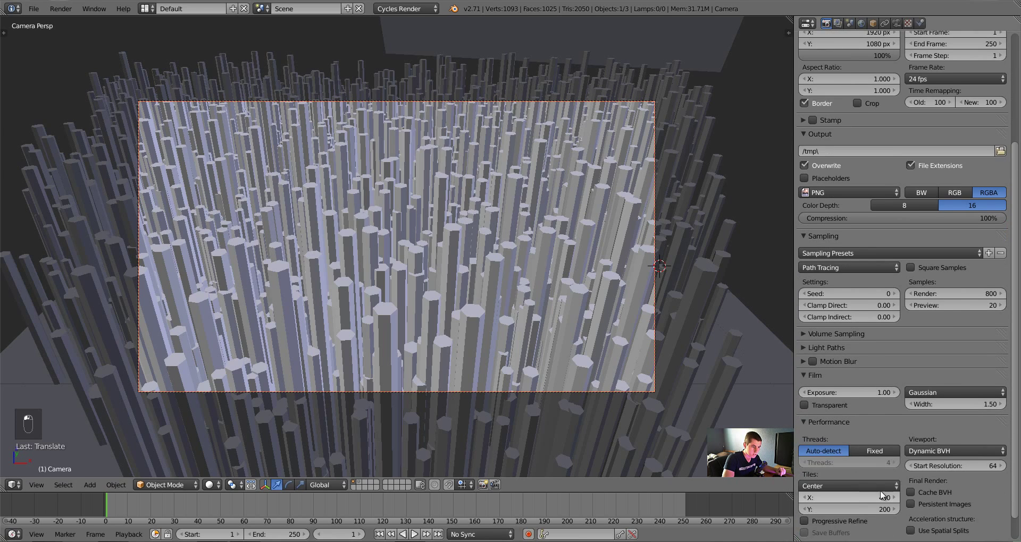
{"action": "left_click", "coordinate": [847, 425]}
{"action": "scroll", "coordinate": [850, 428], "scroll_direction": "up", "scroll_amount": 5}
{"action": "scroll", "coordinate": [913, 371], "scroll_direction": "up", "scroll_amount": 2}
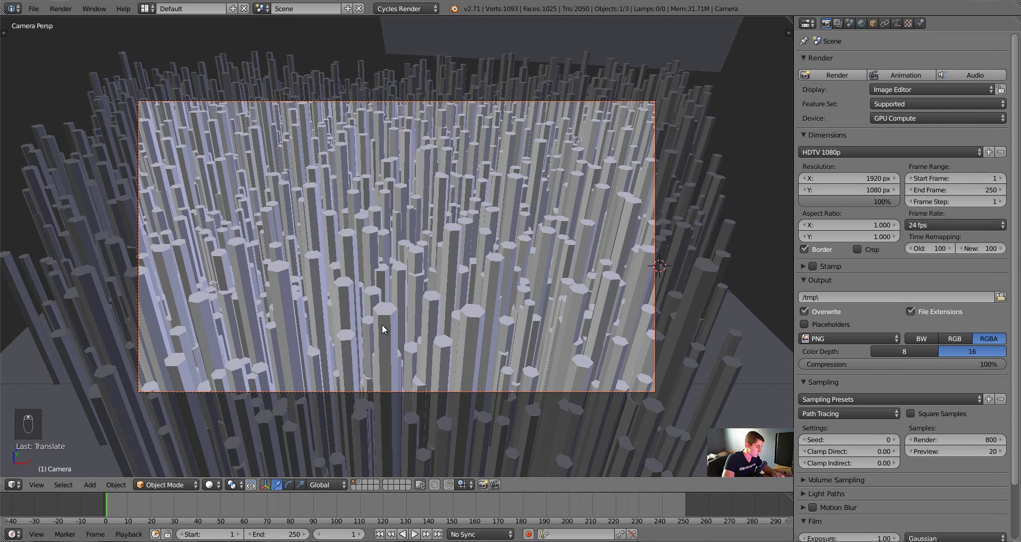
{"action": "key", "text": "F12"}
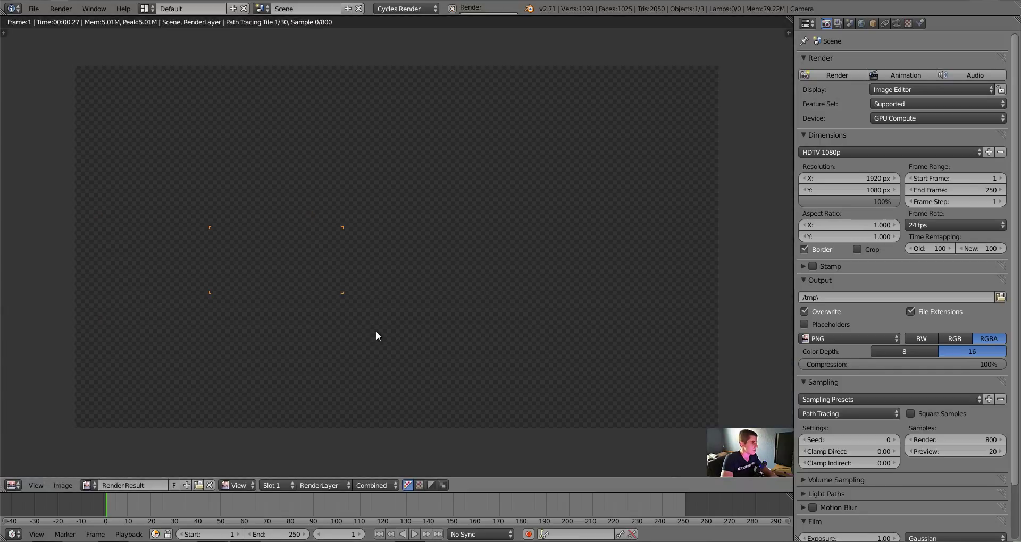
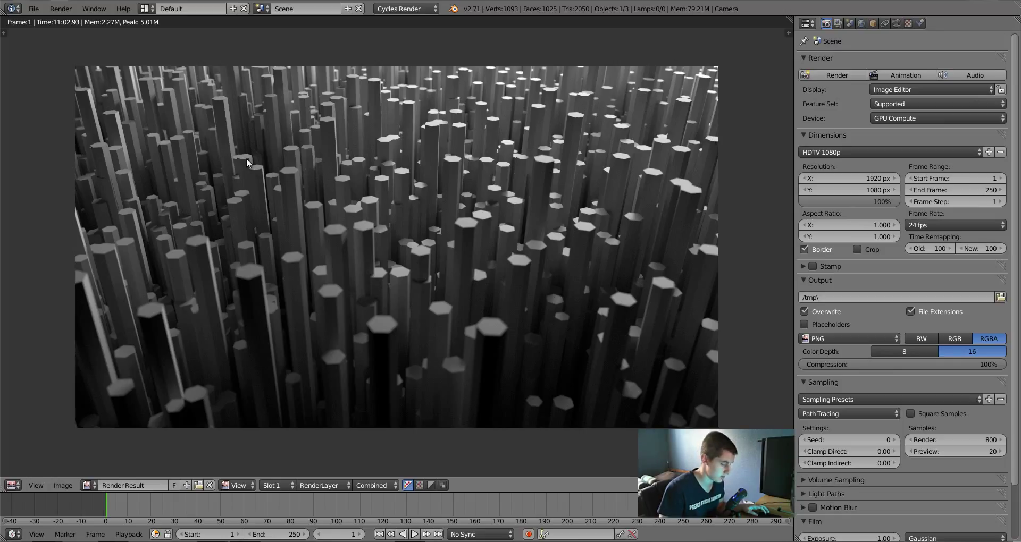
- Switch to the Compositing layout with the node editor maximized, and enable compositing nodes and the backdrop
{"action": "key", "text": "ctrl+Left"}
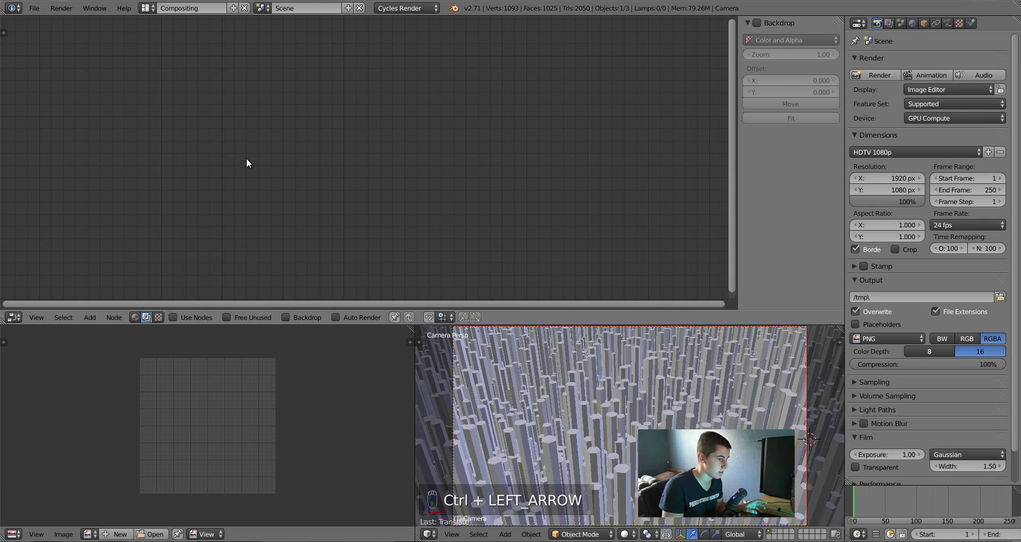
{"action": "key", "text": "ctrl+Up"}
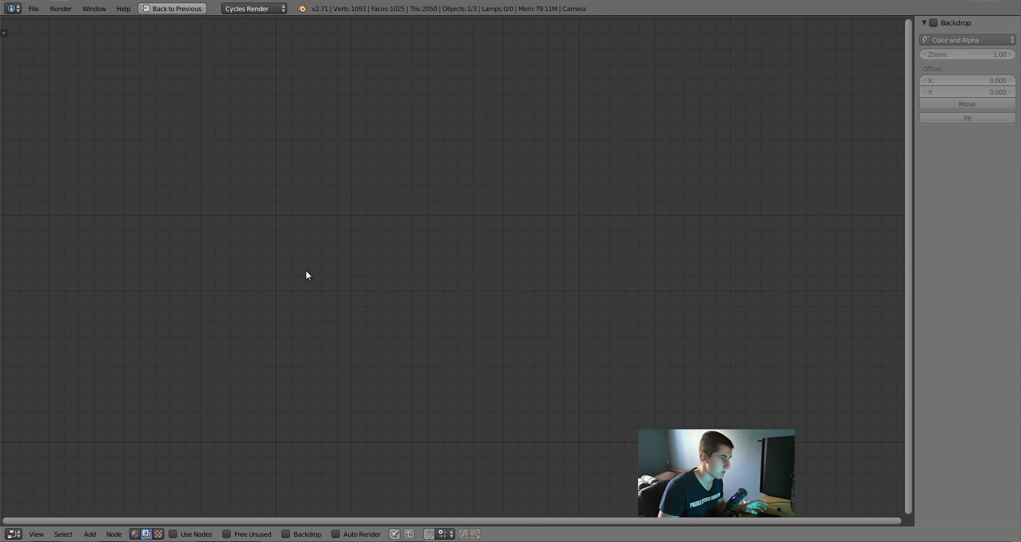
{"action": "key", "text": "n"}
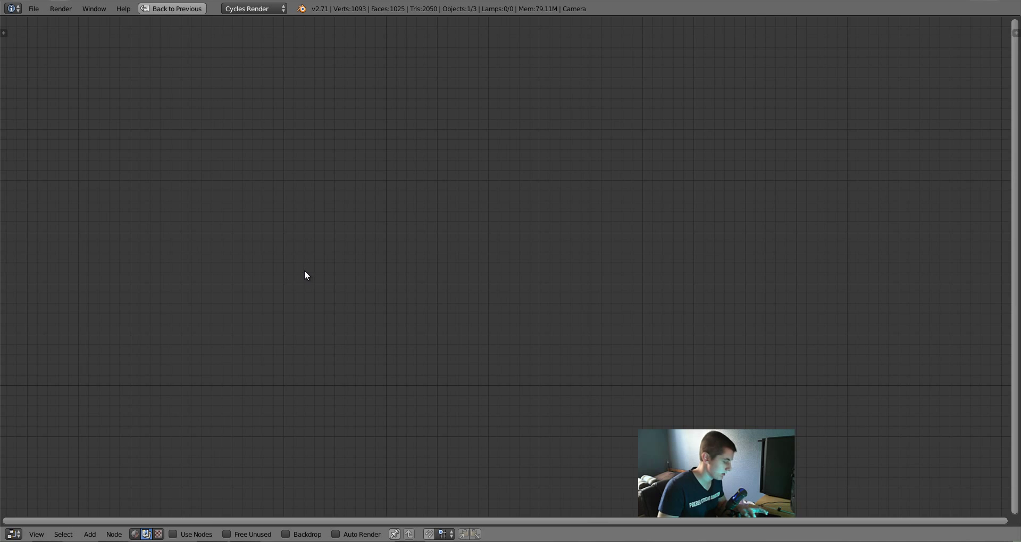
{"action": "left_click", "coordinate": [194, 533]}
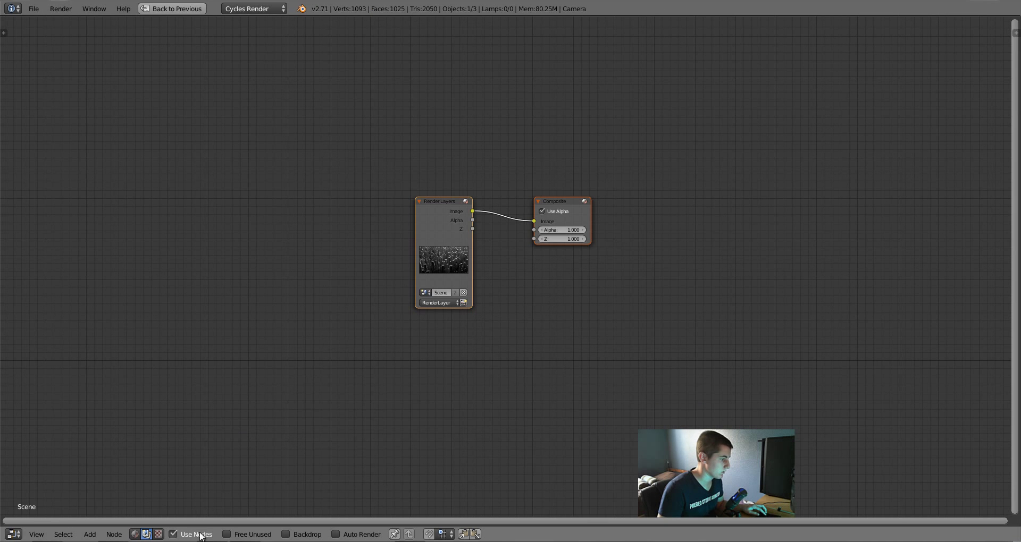
{"action": "left_click", "coordinate": [306, 536]}
- Spread the Render Layers and Composite nodes apart and connect a Viewer node to preview the render as a zoomed-out backdrop
{"action": "left_click_drag", "start_coordinate": [445, 227], "coordinate": [175, 216]}
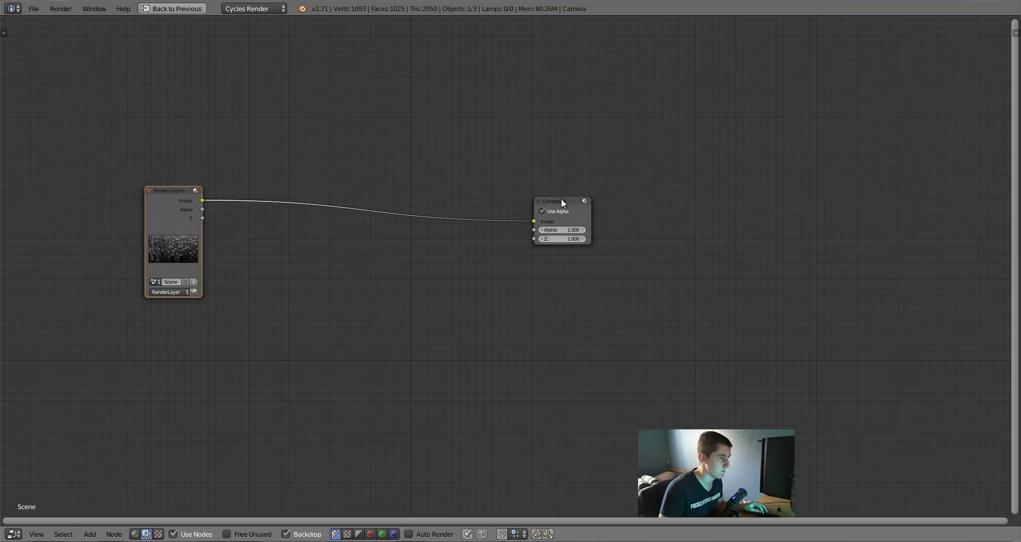
{"action": "left_click_drag", "start_coordinate": [560, 199], "coordinate": [711, 171]}
{"action": "left_click", "coordinate": [179, 239], "text": "ctrl+shift"}
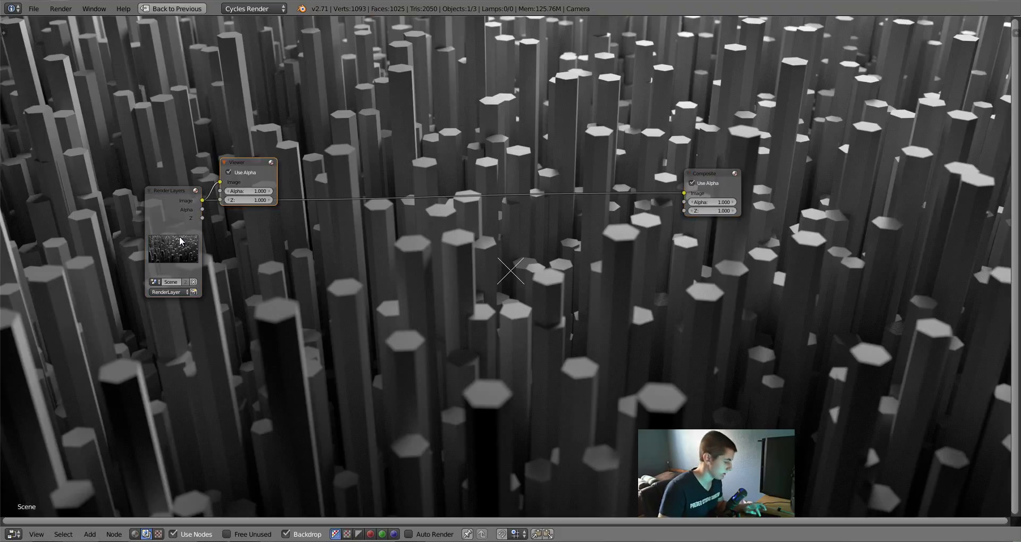
{"action": "key", "text": "v"}
{"action": "key", "text": "v"}
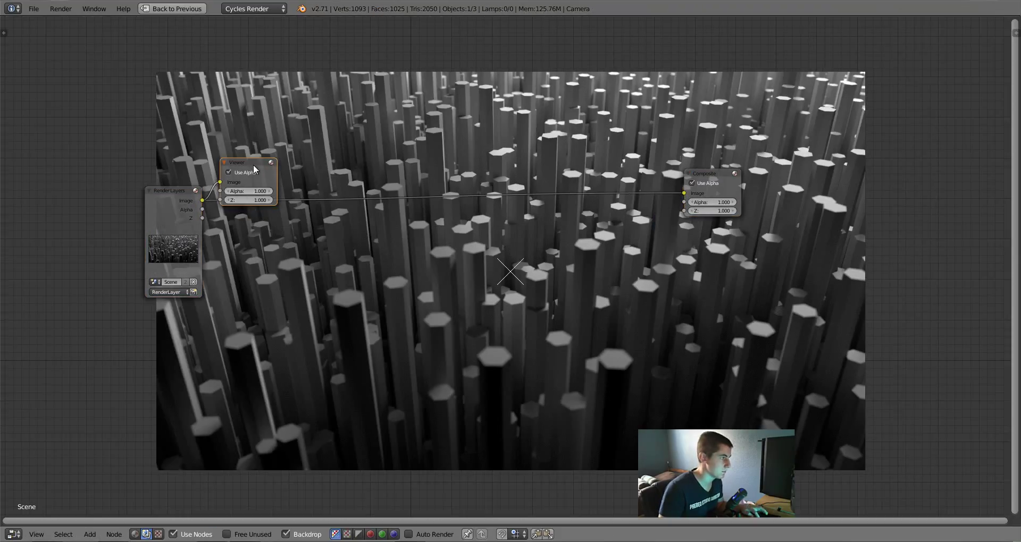
- Preview the Render Layers alpha output through the Viewer node and switch back to the image output
{"action": "left_click_drag", "start_coordinate": [254, 167], "coordinate": [389, 246]}
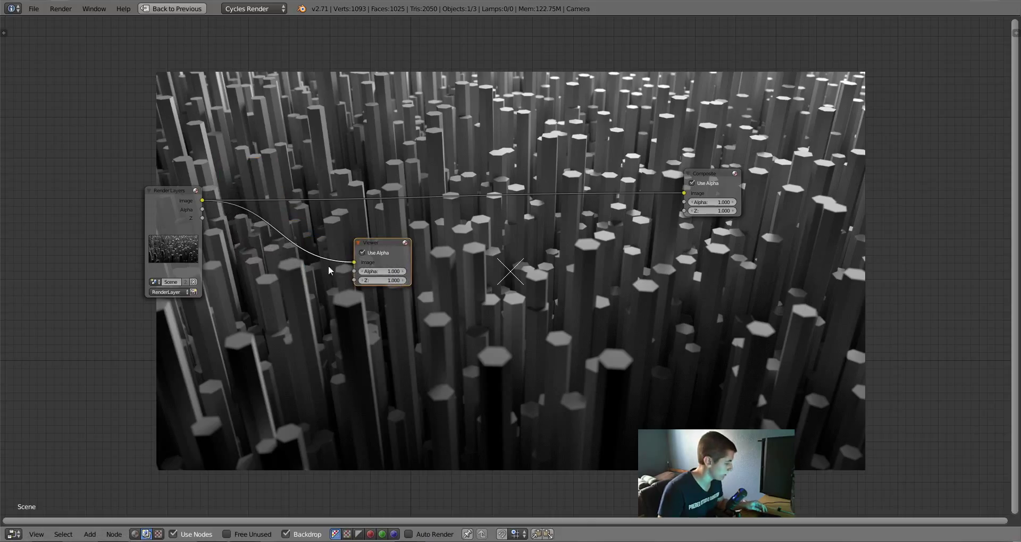
{"action": "left_click", "coordinate": [174, 221], "text": "ctrl+shift"}
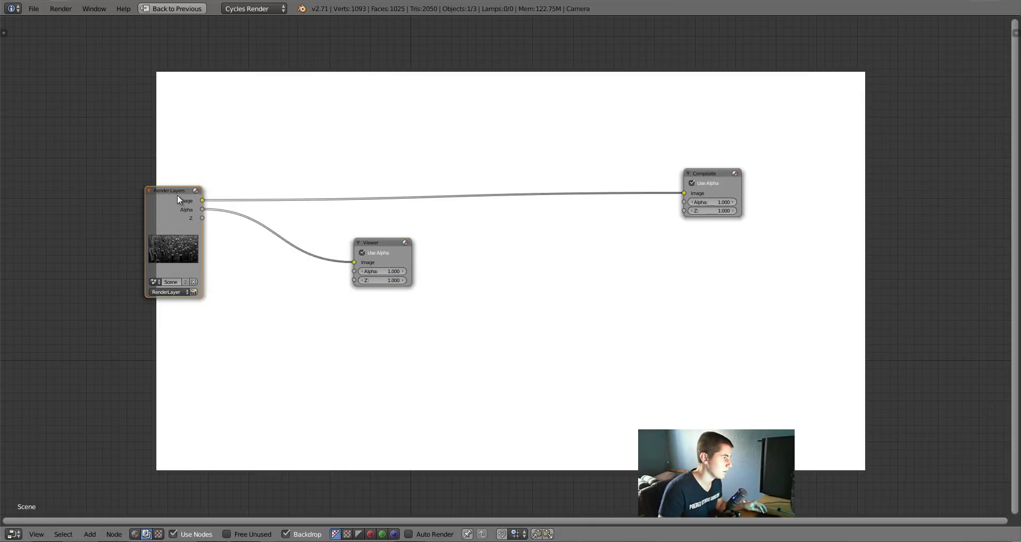
{"action": "left_click", "coordinate": [168, 219], "text": "ctrl+shift"}
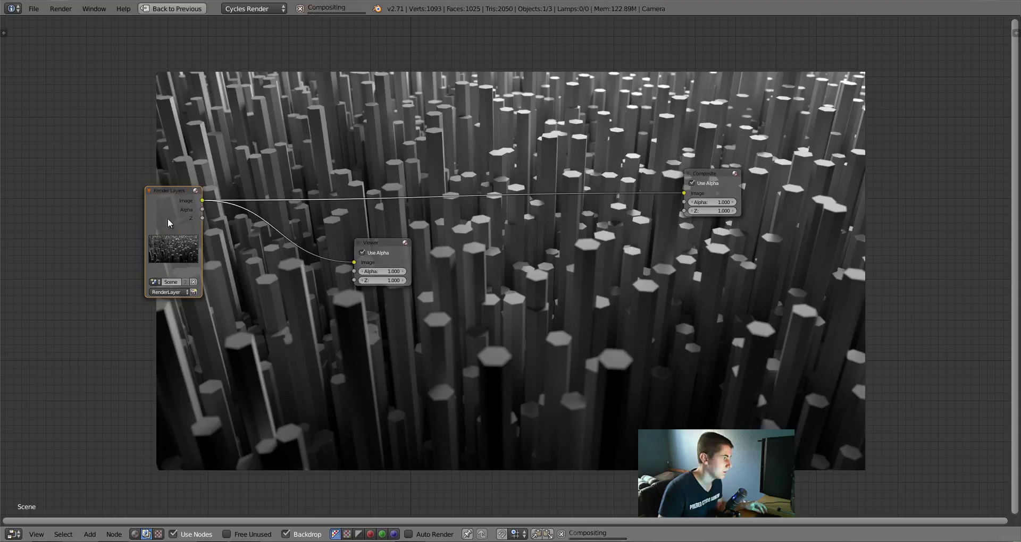
- Disconnect the Composite node's image input and arrange the Viewer node below it, with the Render Layers node farther away
{"action": "left_click_drag", "start_coordinate": [384, 245], "coordinate": [715, 228]}
{"action": "left_click_drag", "start_coordinate": [684, 194], "coordinate": [617, 213]}
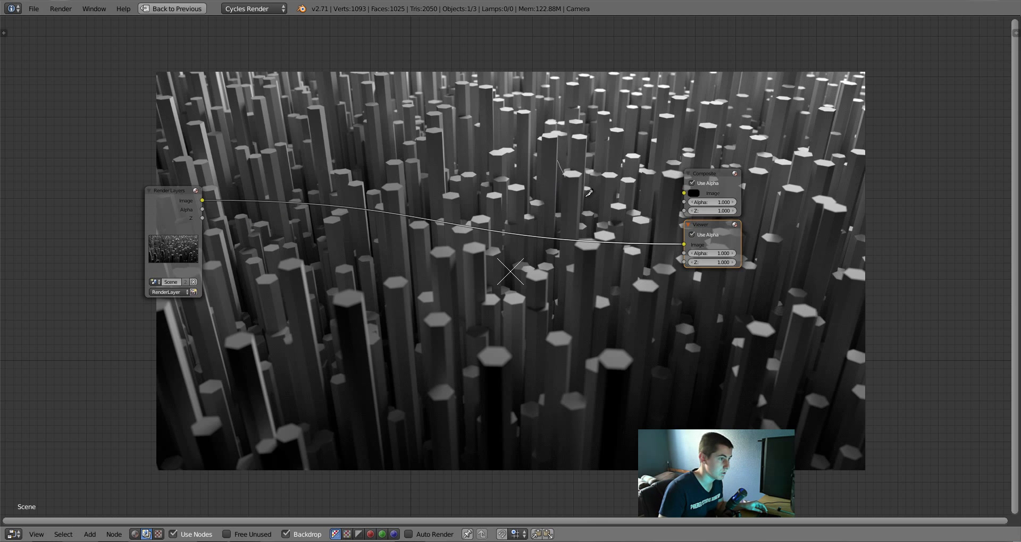
{"action": "left_click_drag", "start_coordinate": [176, 217], "coordinate": [0, 251]}
{"action": "scroll", "coordinate": [260, 298], "scroll_direction": "down", "scroll_amount": 5}
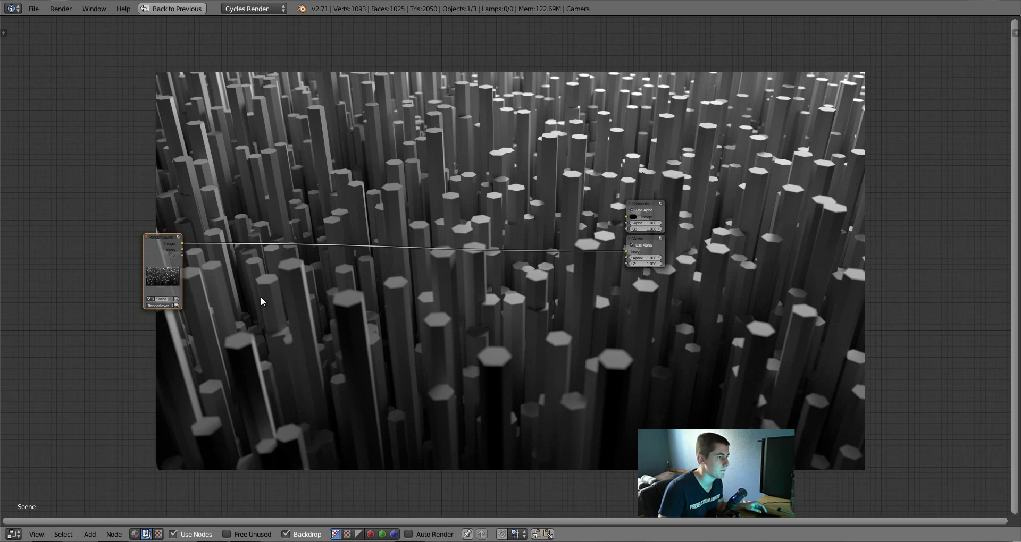
- Move the Render Layers node farther from the Viewer node and insert a Map Value node into the link between them
{"action": "middle_click_drag", "start_coordinate": [171, 294], "coordinate": [335, 280]}
{"action": "left_click_drag", "start_coordinate": [314, 258], "coordinate": [251, 250]}
{"action": "scroll", "coordinate": [408, 318], "scroll_direction": "up", "scroll_amount": 3}
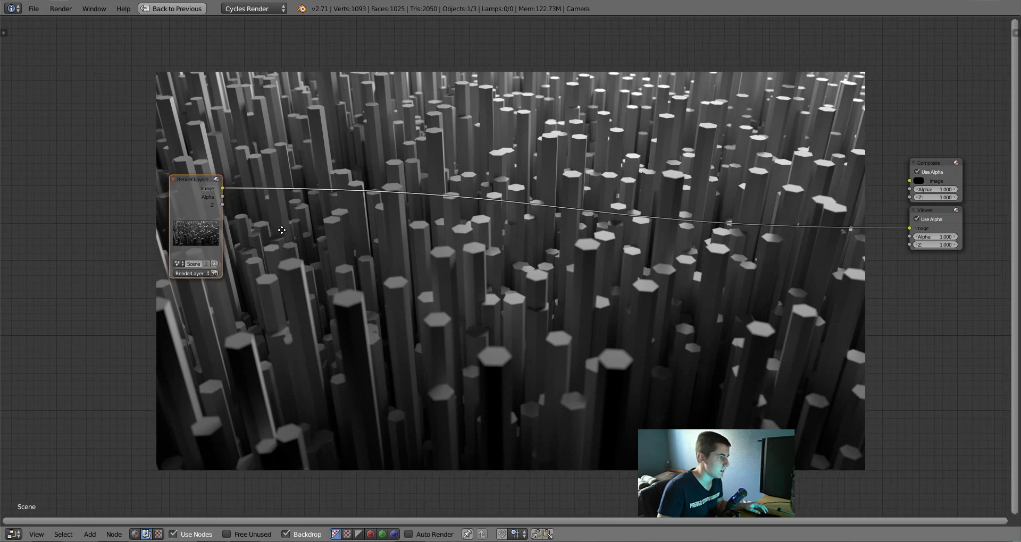
{"action": "scroll", "coordinate": [288, 231], "scroll_direction": "up", "scroll_amount": 1}
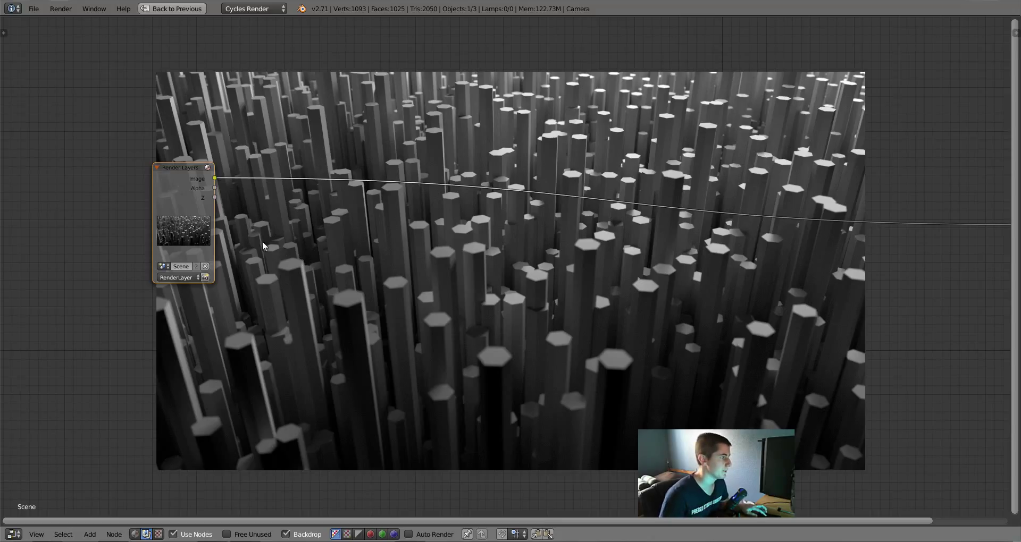
{"action": "key", "text": "shift+a"}
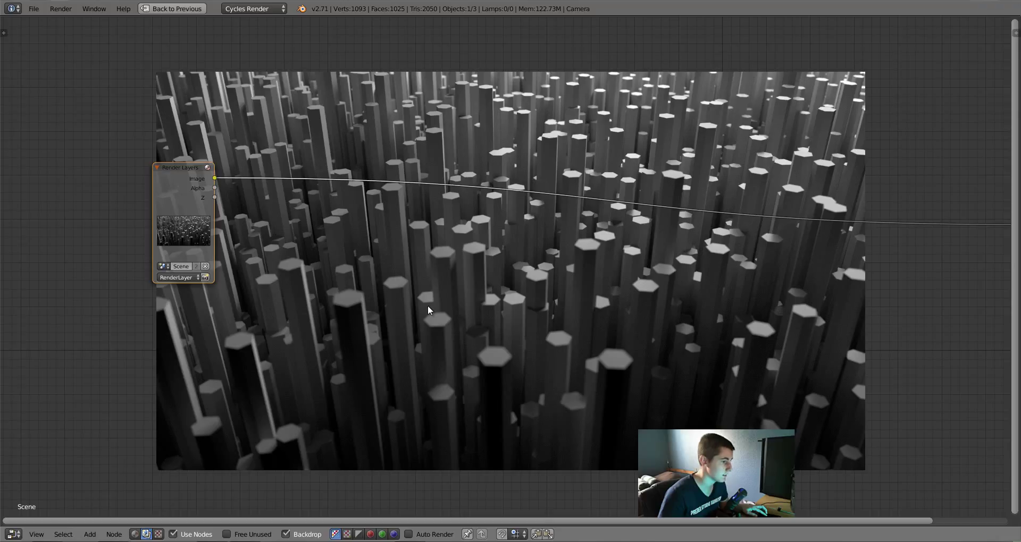
{"action": "key", "text": "shift+a"}
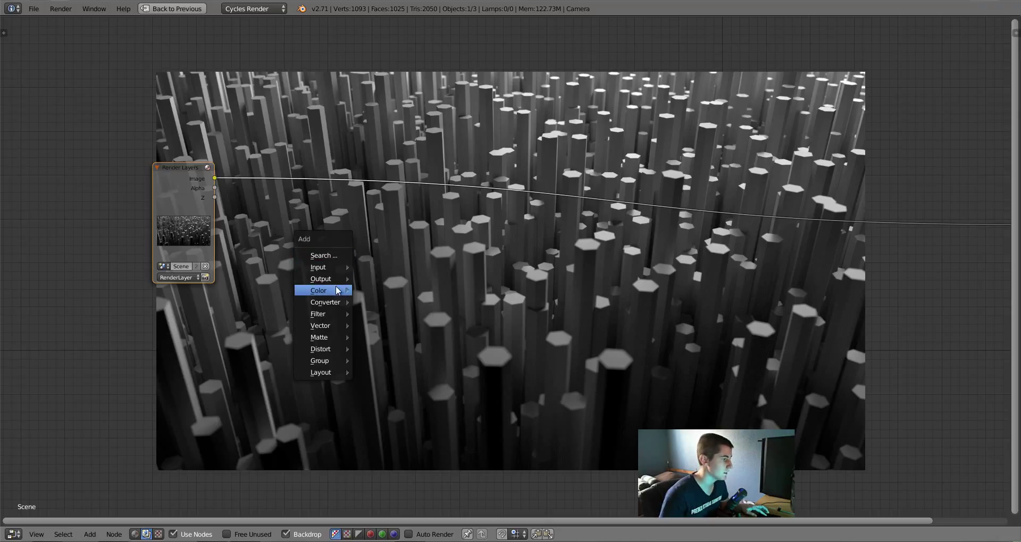
{"action": "mouse_move", "coordinate": [336, 291]}
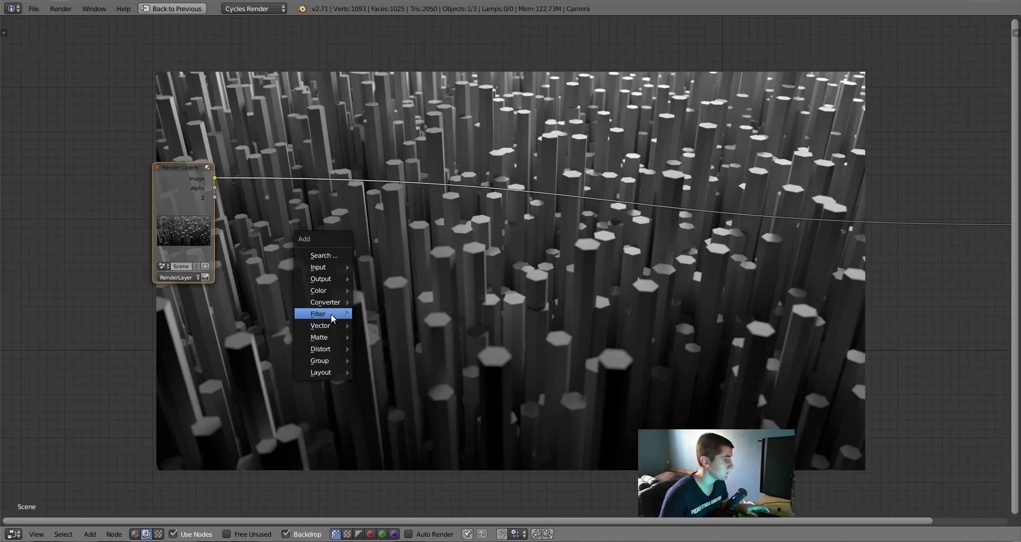
{"action": "mouse_move", "coordinate": [331, 315]}
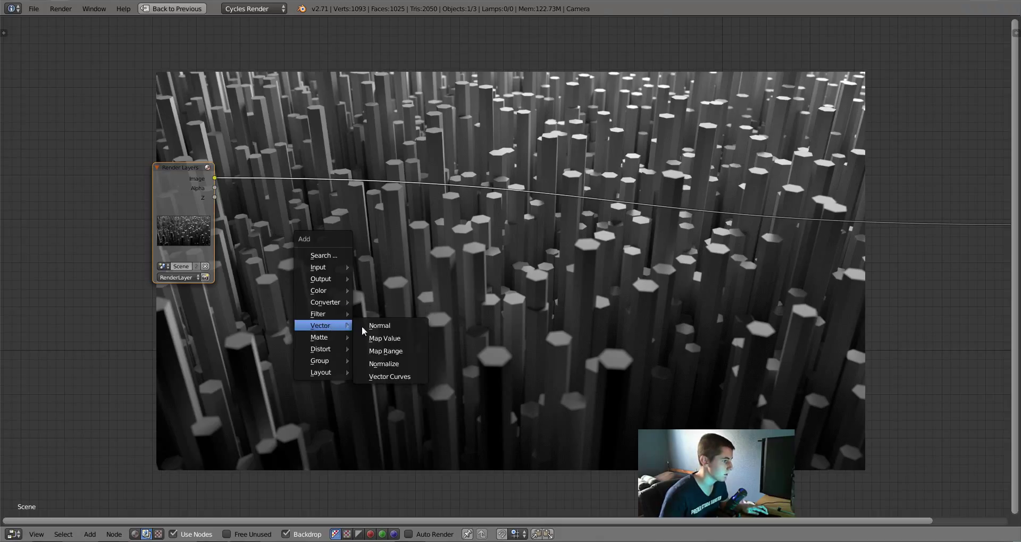
{"action": "left_click", "coordinate": [383, 338]}
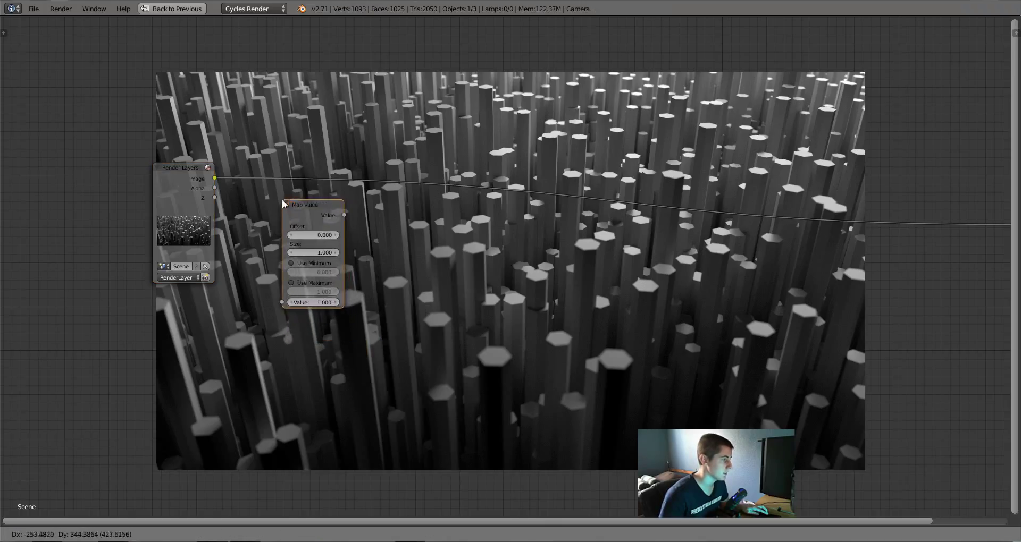
{"action": "left_click", "coordinate": [276, 174]}
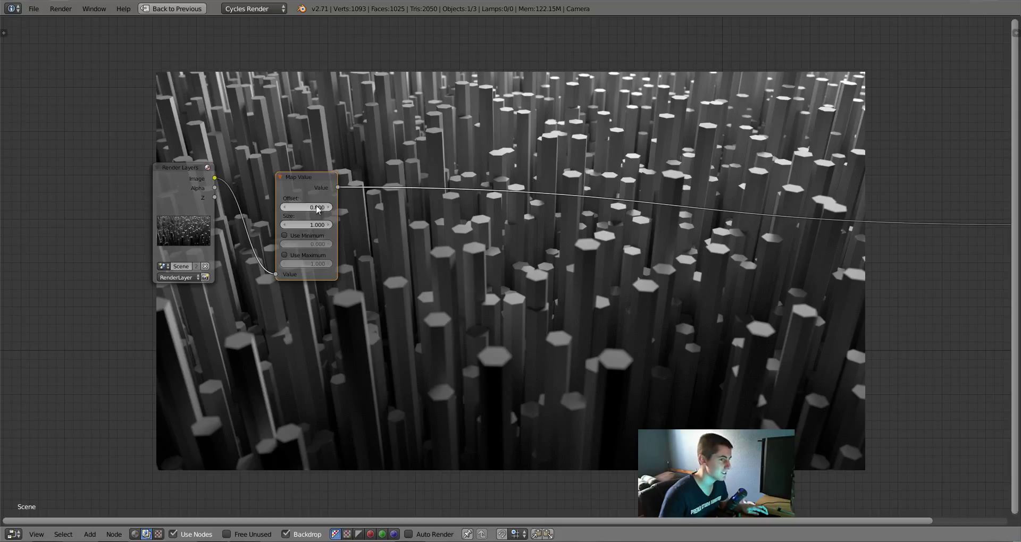
- Enable the minimum and maximum limits on the Map Value node and feed it the Render Layers Z output
{"action": "left_click", "coordinate": [305, 235]}
{"action": "left_click", "coordinate": [302, 254]}
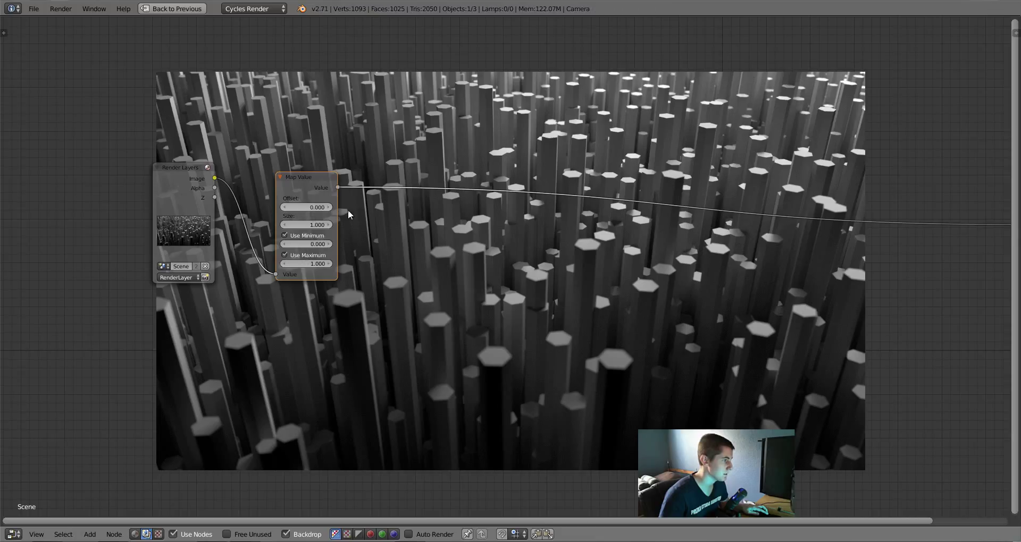
{"action": "left_click_drag", "start_coordinate": [215, 197], "coordinate": [275, 273]}
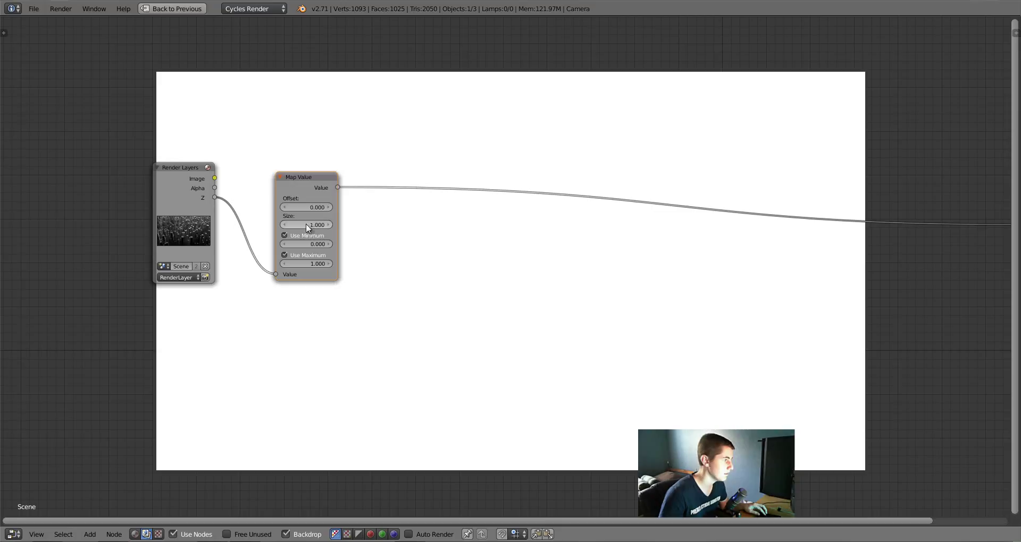
- Set the Map Value node's size to 0.1 and its offset to -7
{"action": "left_click", "coordinate": [286, 225]}
{"action": "left_click", "coordinate": [318, 223]}
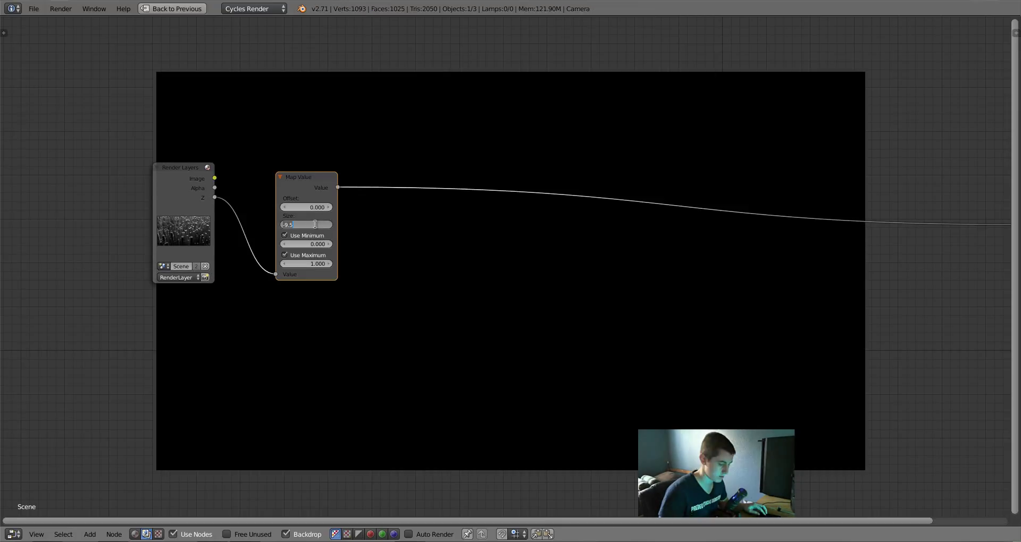
{"action": "type", "text": ".01"}
{"action": "key", "text": "Return"}
{"action": "left_click", "coordinate": [329, 224]}
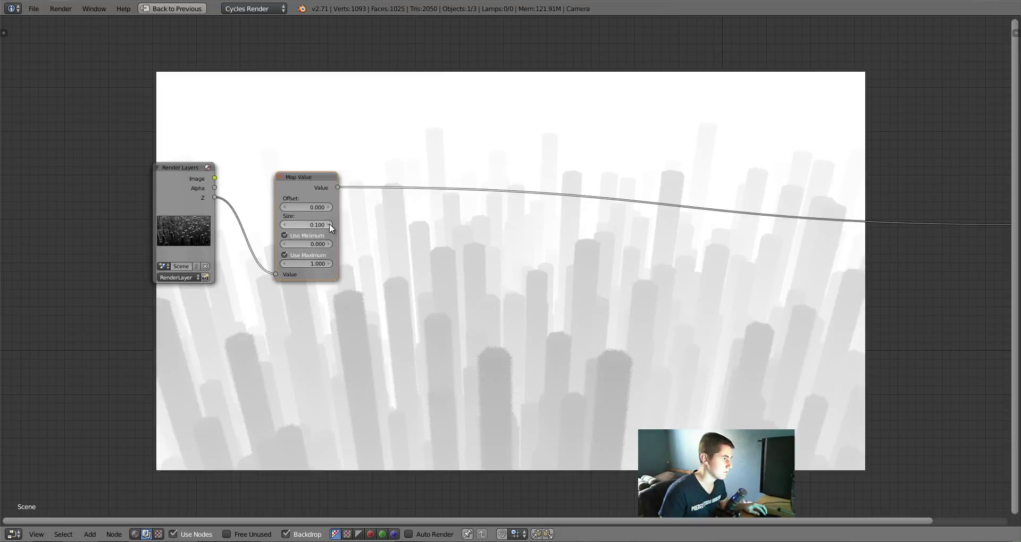
{"action": "left_click", "coordinate": [304, 207]}
{"action": "type", "text": "-1.2"}
{"action": "key", "text": "Return"}
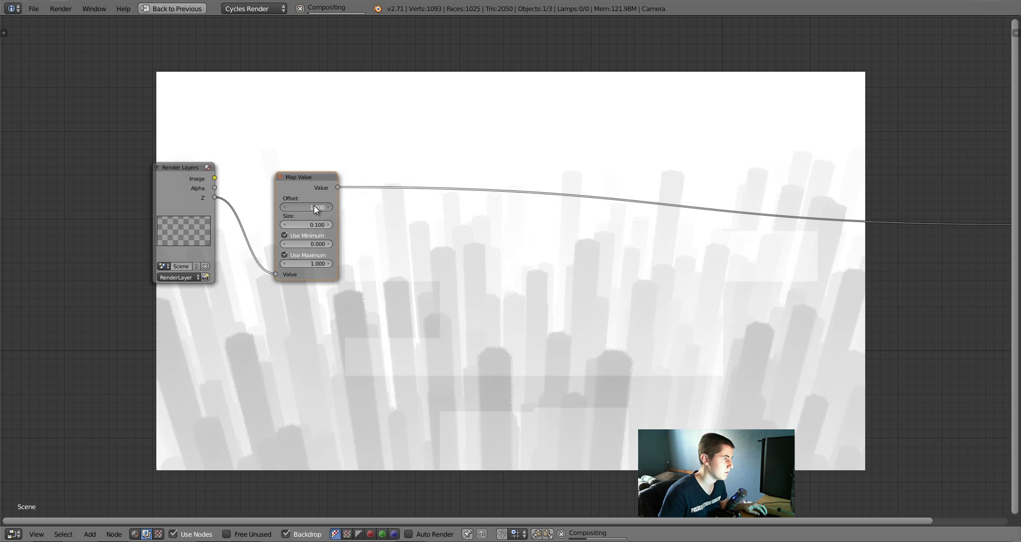
{"action": "mouse_move", "coordinate": [288, 207]}
{"action": "left_mouse_down"}
{"action": "mouse_move", "coordinate": [246, 208]}
{"action": "mouse_move", "coordinate": [272, 206]}
{"action": "left_mouse_up"}
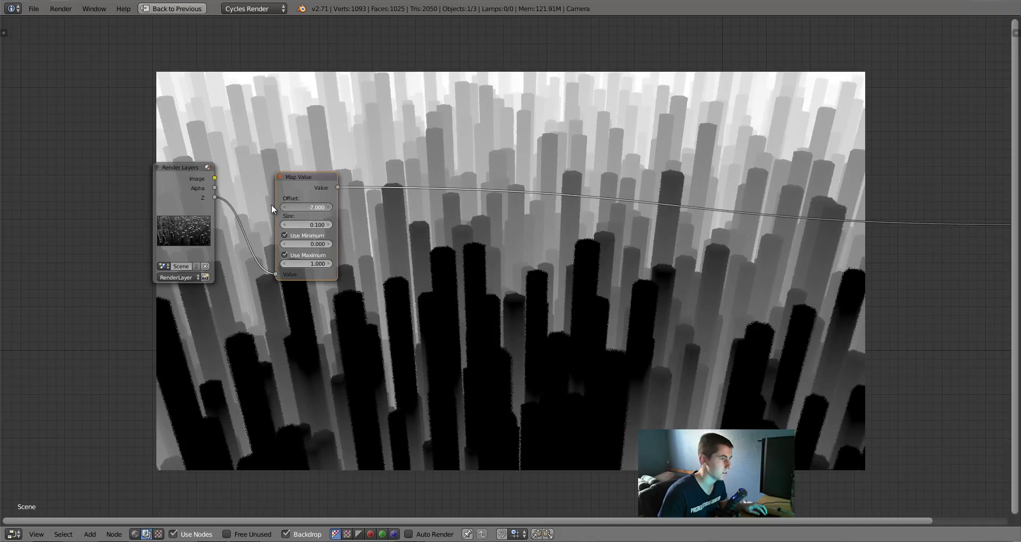
- Add a Mix node, connecting the Map Value output to its factor and the rendered image to its first image input
{"action": "key", "text": "shift+a"}
{"action": "mouse_move", "coordinate": [349, 202]}
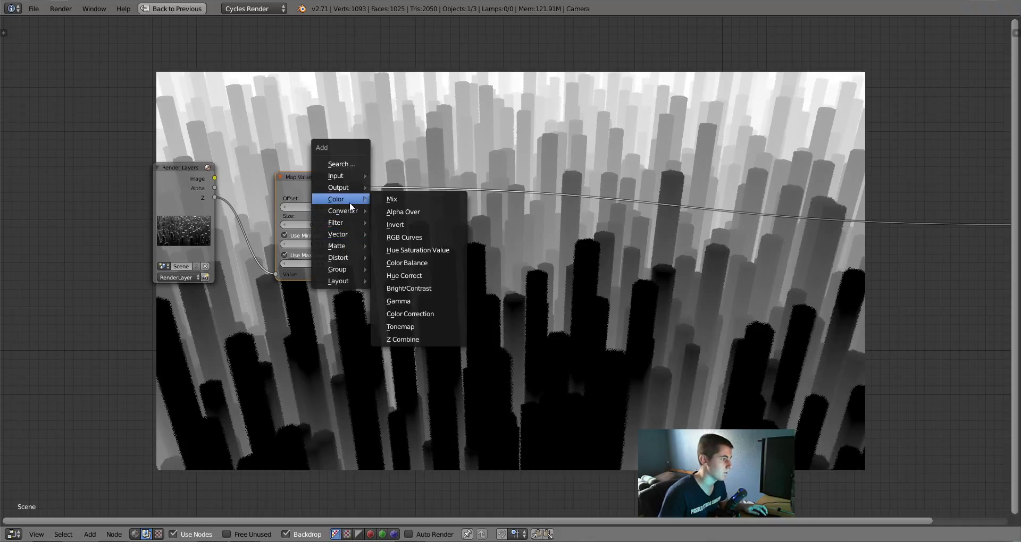
{"action": "left_click", "coordinate": [391, 200]}
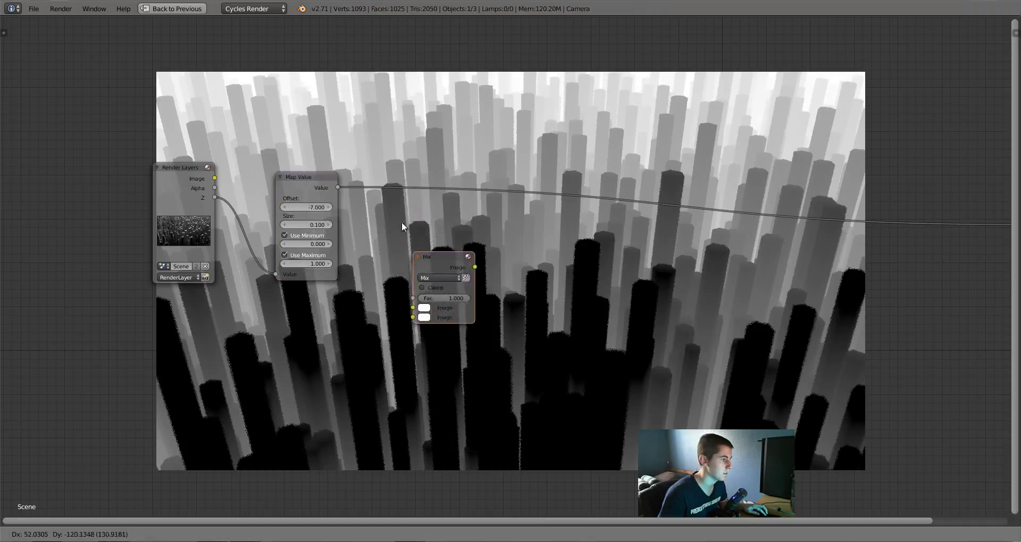
{"action": "left_click", "coordinate": [404, 97]}
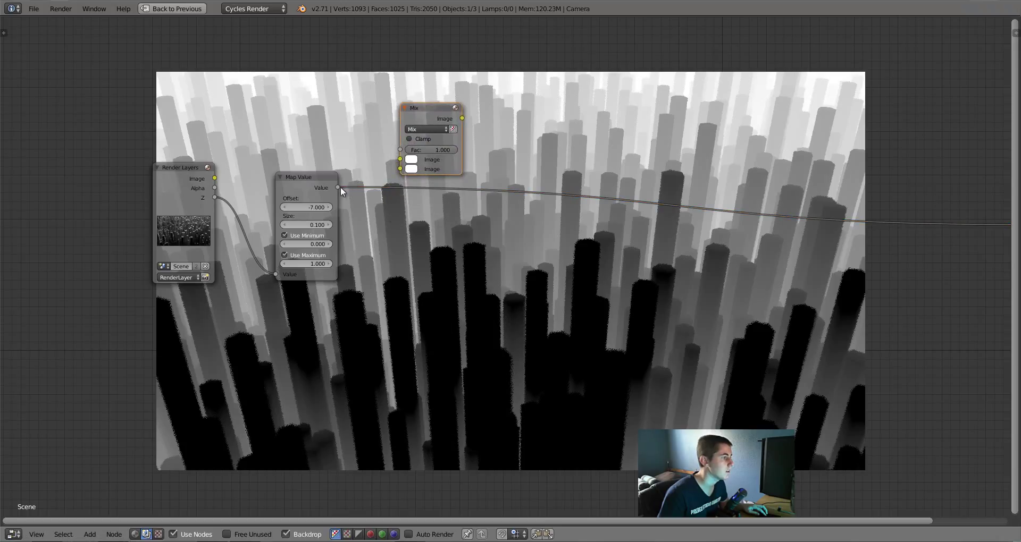
{"action": "left_click_drag", "start_coordinate": [338, 187], "coordinate": [215, 178]}
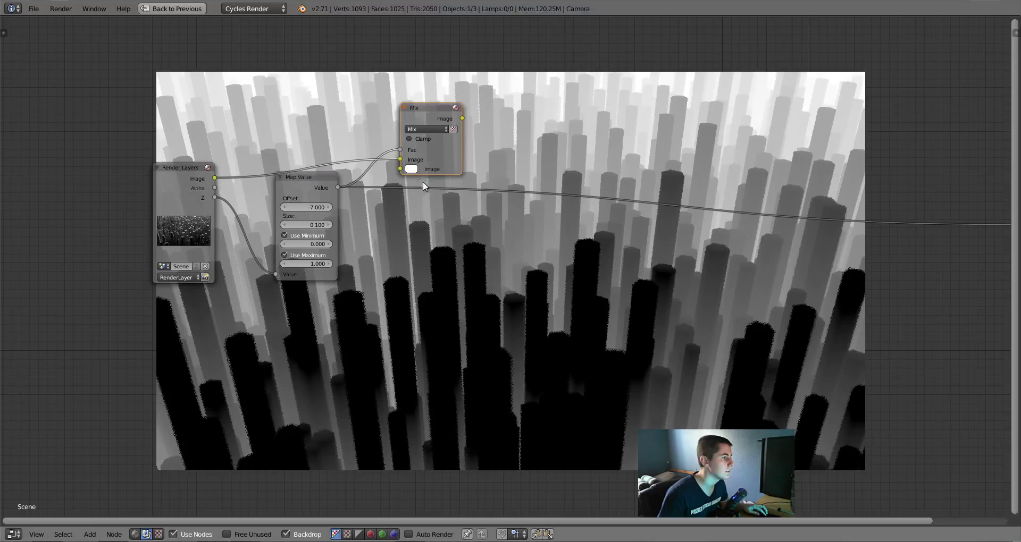
- Set the Mix node's second colour to dark grey at RGB 0.035 and the Map Value maximum to 0.8
{"action": "left_click", "coordinate": [412, 169]}
{"action": "left_click_drag", "start_coordinate": [481, 99], "coordinate": [481, 92]}
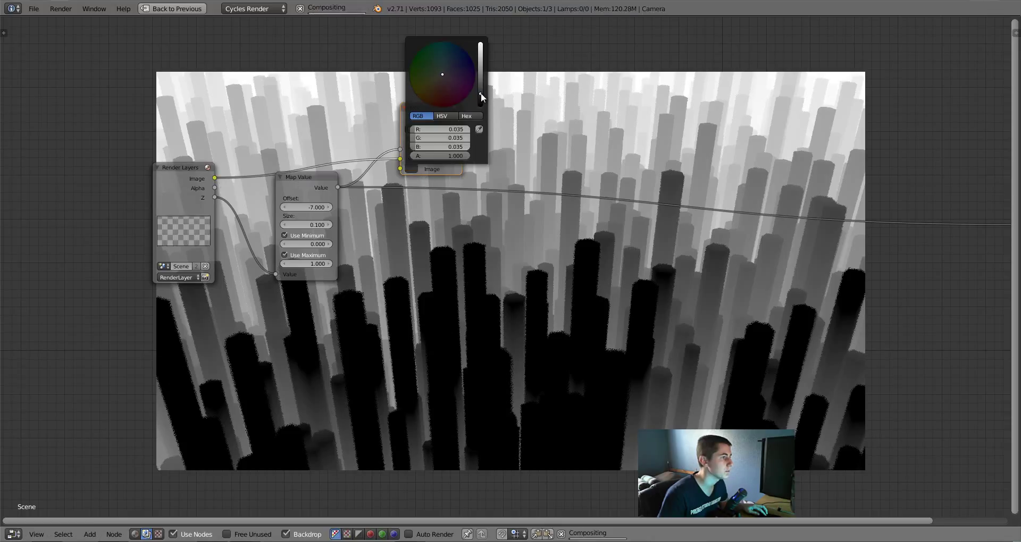
{"action": "left_click", "coordinate": [283, 264]}
{"action": "left_click", "coordinate": [284, 263]}
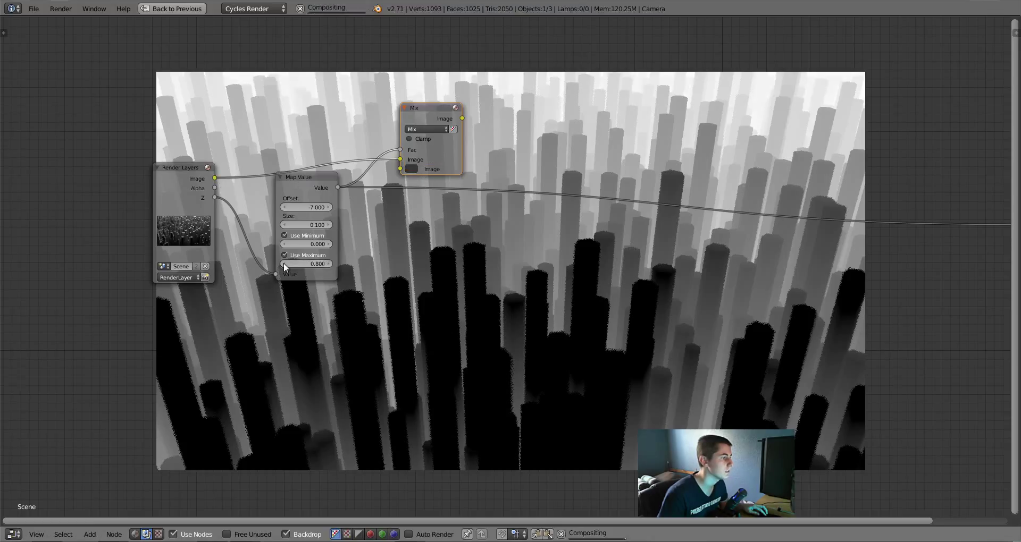
- Preview the Mix node through the Viewer, place it beside the Map Value node, and compare it with the depth mask preview
{"action": "left_click", "coordinate": [433, 113], "text": "ctrl+shift"}
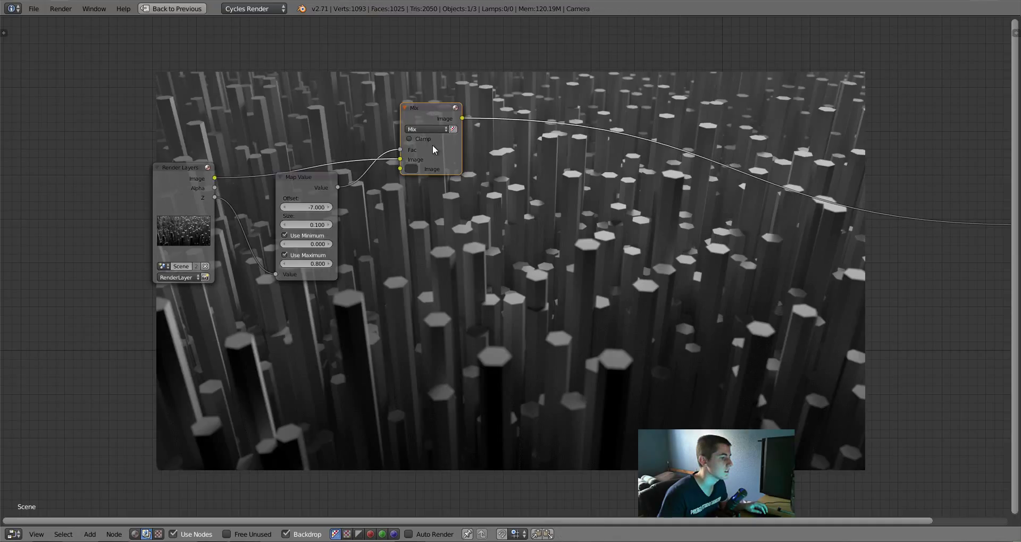
{"action": "left_click_drag", "start_coordinate": [439, 110], "coordinate": [429, 173]}
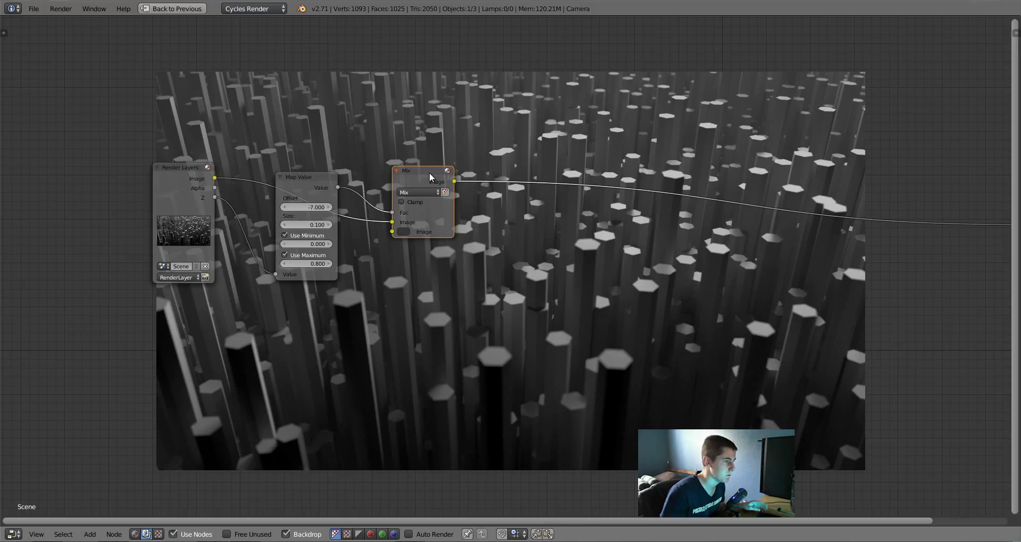
{"action": "left_click", "coordinate": [306, 190], "text": "ctrl+shift"}
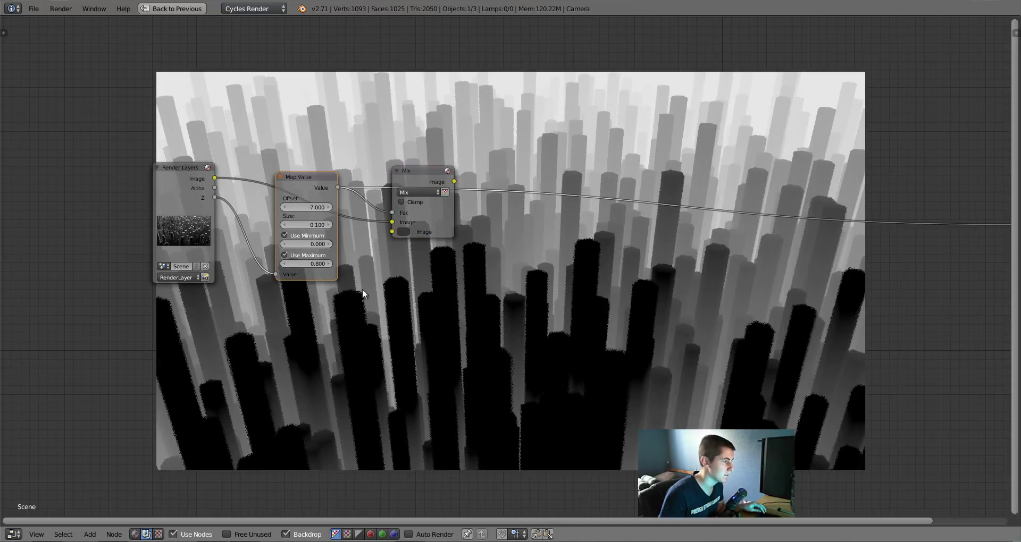
{"action": "left_click", "coordinate": [418, 175], "text": "ctrl+shift"}
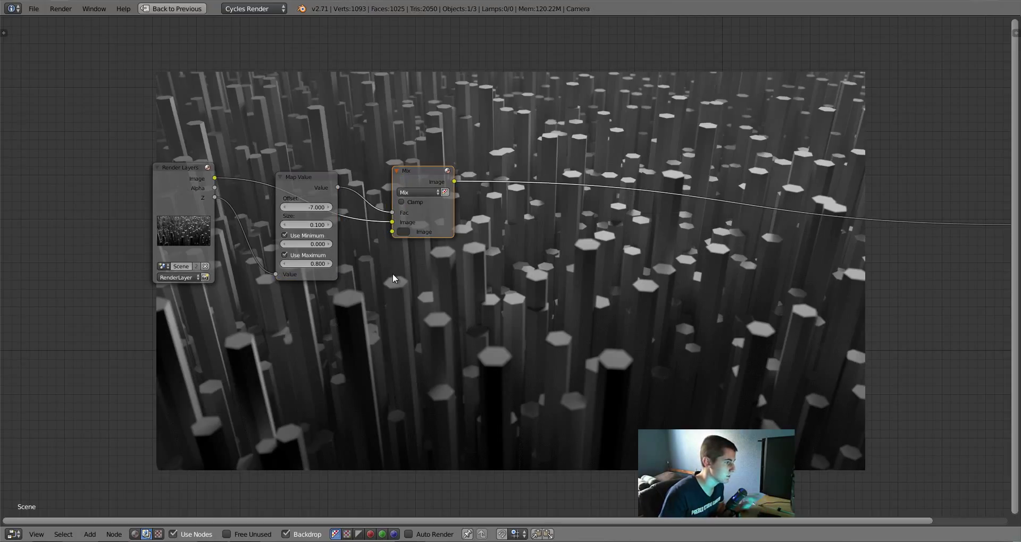
- Lighten the Mix node's second colour to grey at RGB 0.050 and compare the mixed preview with the original render
{"action": "left_click", "coordinate": [403, 232]}
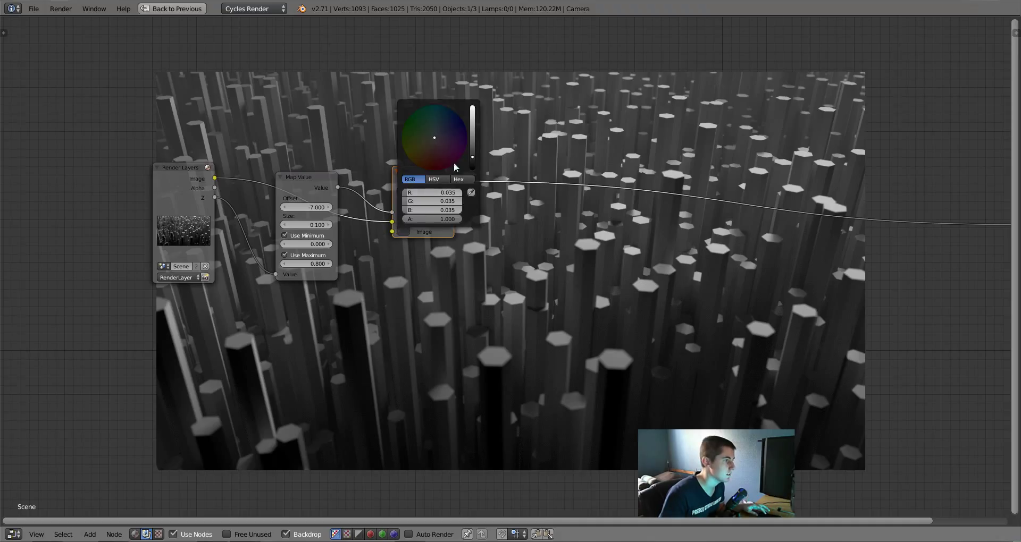
{"action": "left_click", "coordinate": [472, 147]}
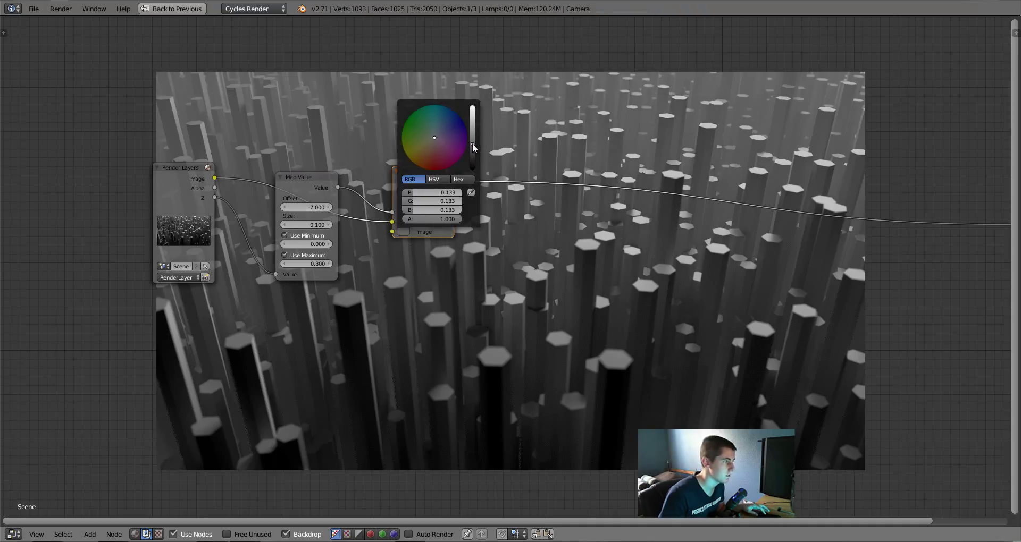
{"action": "left_click_drag", "start_coordinate": [472, 145], "coordinate": [473, 153]}
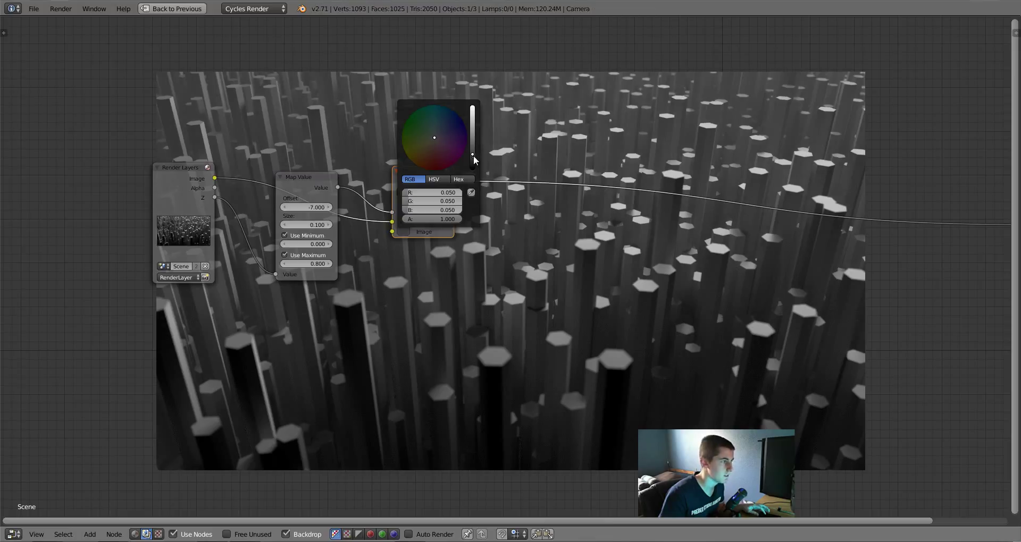
{"action": "left_click", "coordinate": [191, 200], "text": "ctrl+shift"}
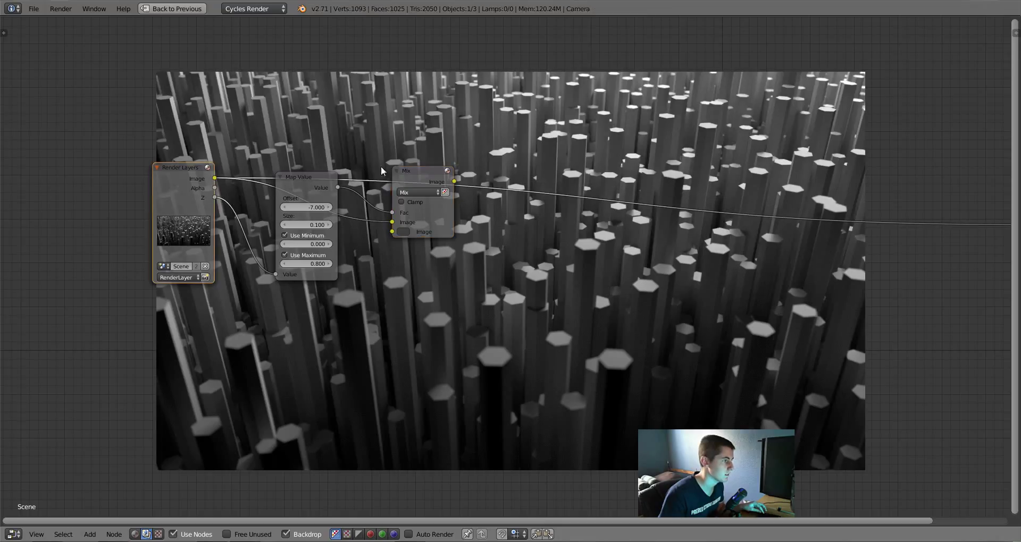
{"action": "left_click", "coordinate": [422, 177], "text": "ctrl+shift"}
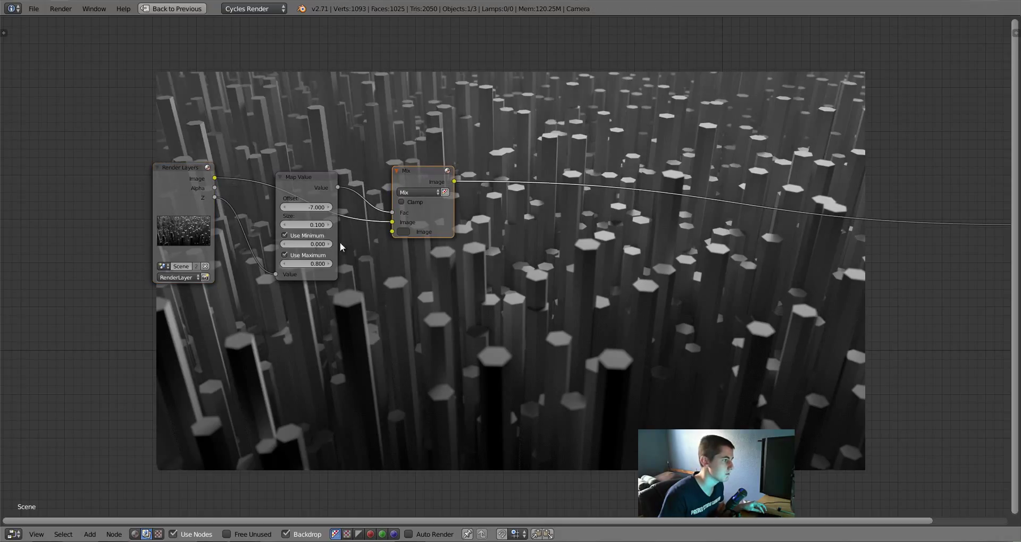
- Set the Map Value node's maximum to 0.2, trying a minimum of -0.1 and restoring it to 0
{"action": "double_click", "coordinate": [286, 261]}
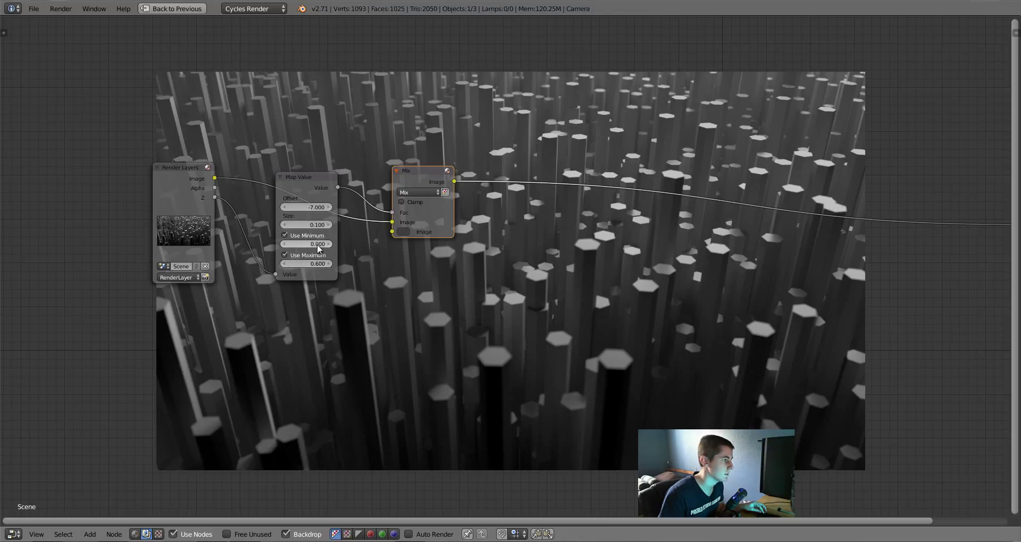
{"action": "left_click", "coordinate": [285, 244]}
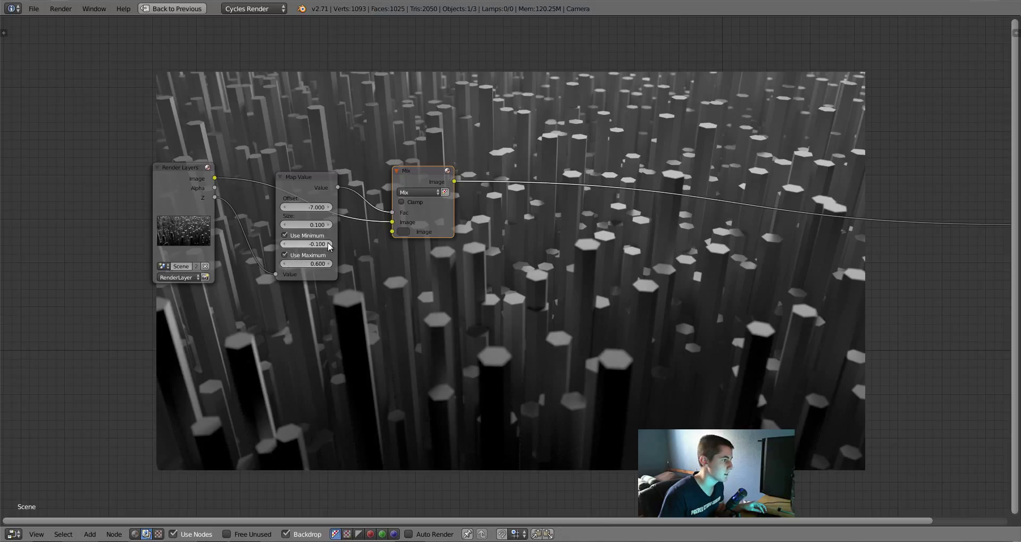
{"action": "left_click", "coordinate": [328, 243]}
{"action": "left_click", "coordinate": [285, 264]}
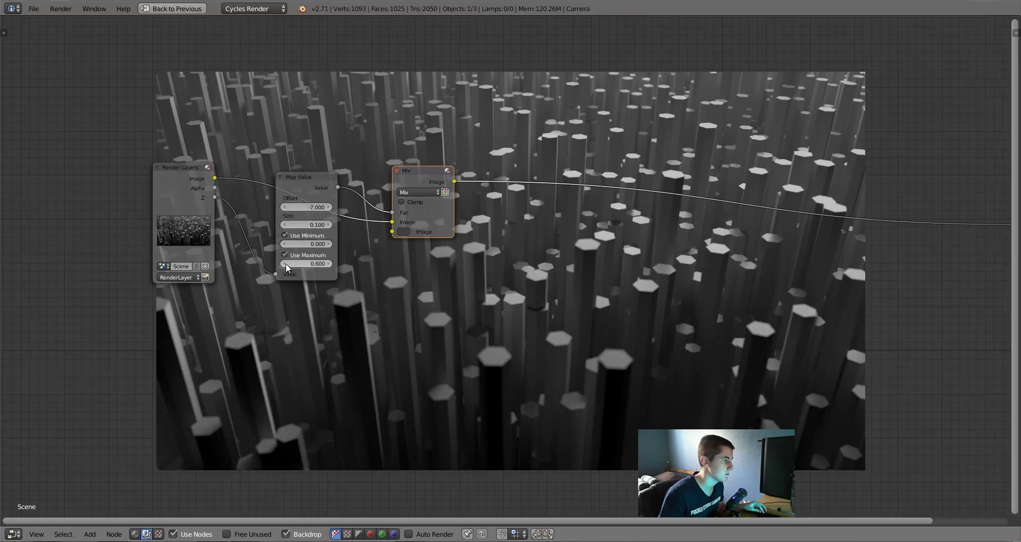
{"action": "left_click", "coordinate": [285, 264]}
{"action": "left_click", "coordinate": [285, 263]}
{"action": "left_click", "coordinate": [285, 263]}
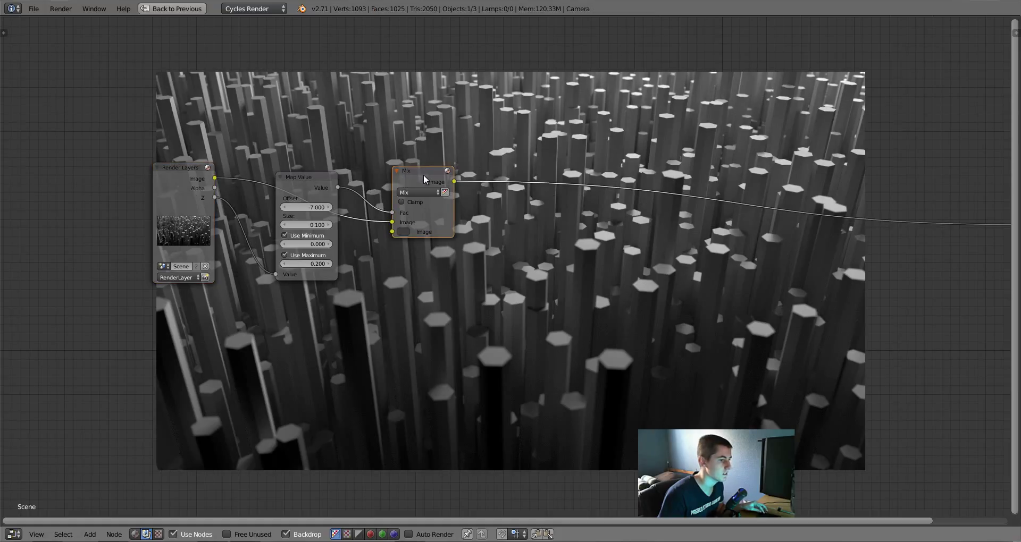
- Insert an RGB Curves node after the Mix node and raise the midtones with a curve point at X 0.45, Y 0.574
{"action": "left_click_drag", "start_coordinate": [439, 184], "coordinate": [399, 216]}
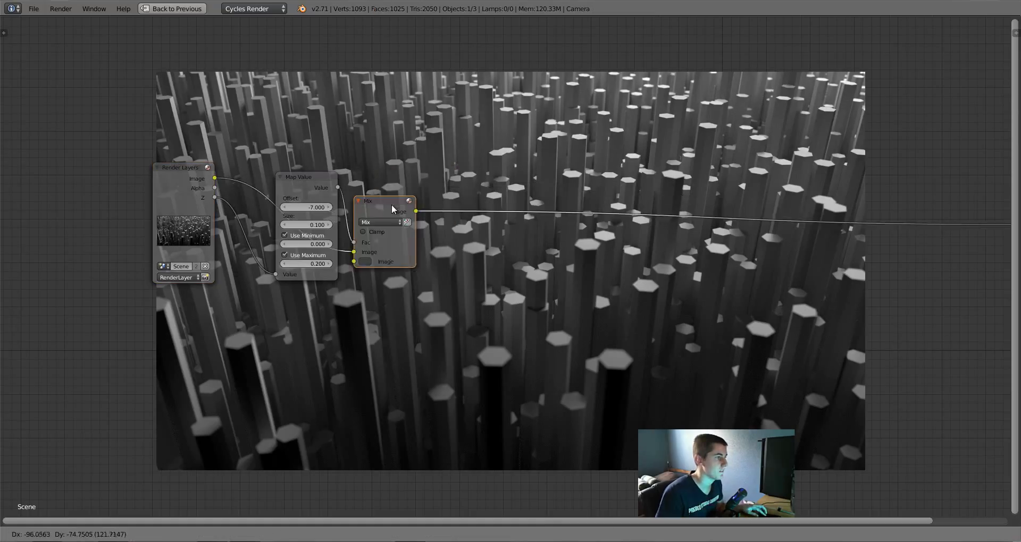
{"action": "key", "text": "shift+a"}
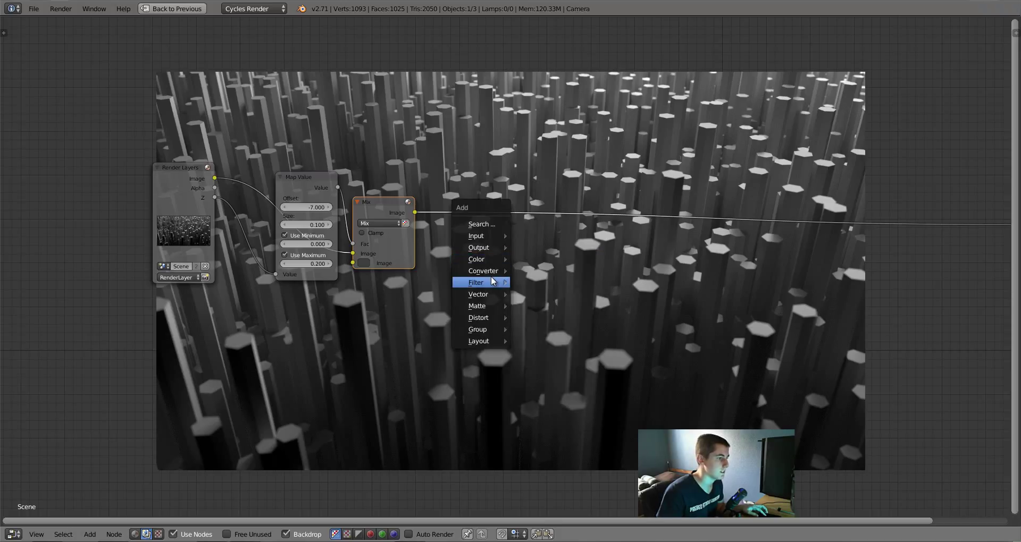
{"action": "mouse_move", "coordinate": [491, 279]}
{"action": "mouse_move", "coordinate": [490, 260]}
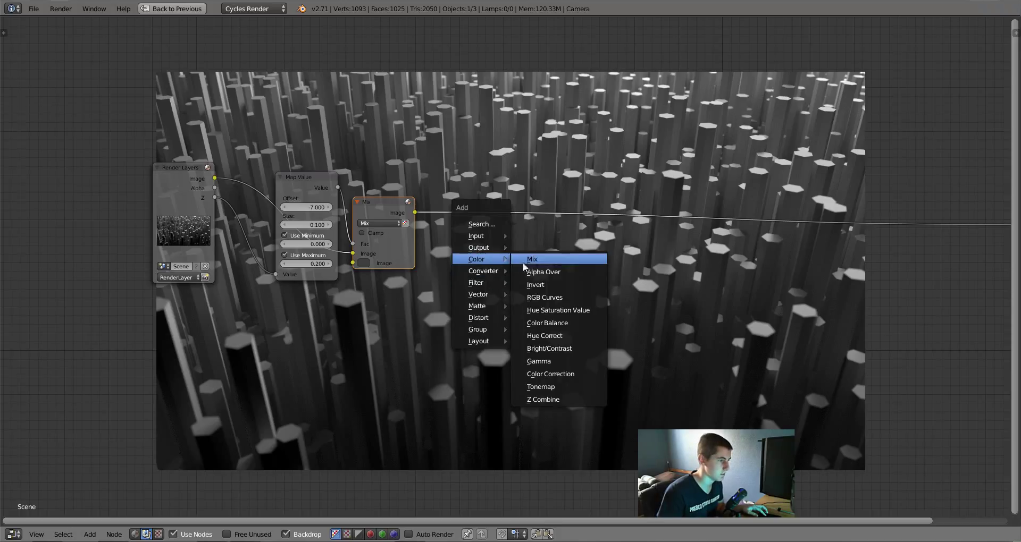
{"action": "left_click", "coordinate": [562, 293]}
{"action": "left_click", "coordinate": [458, 148]}
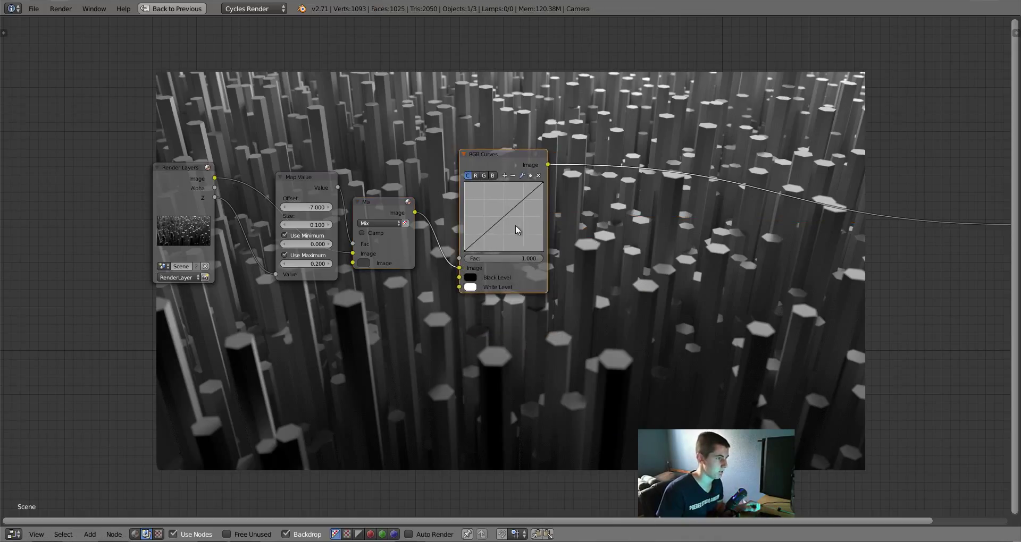
{"action": "left_click_drag", "start_coordinate": [505, 216], "coordinate": [501, 213]}
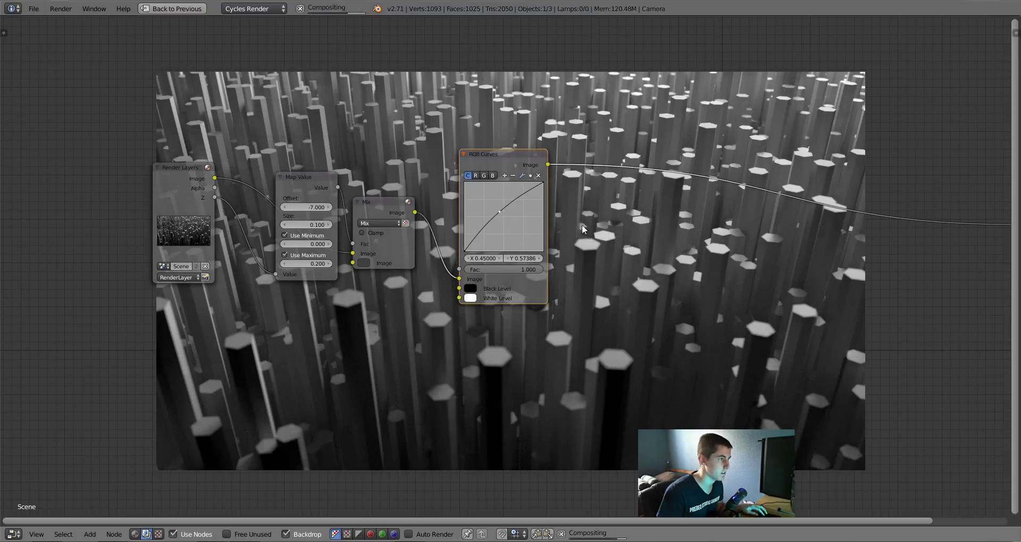
- Add a Glare node beside the RGB Curves node and set its type to Fog Glow
{"action": "key", "text": "shift+a"}
{"action": "mouse_move", "coordinate": [567, 255]}
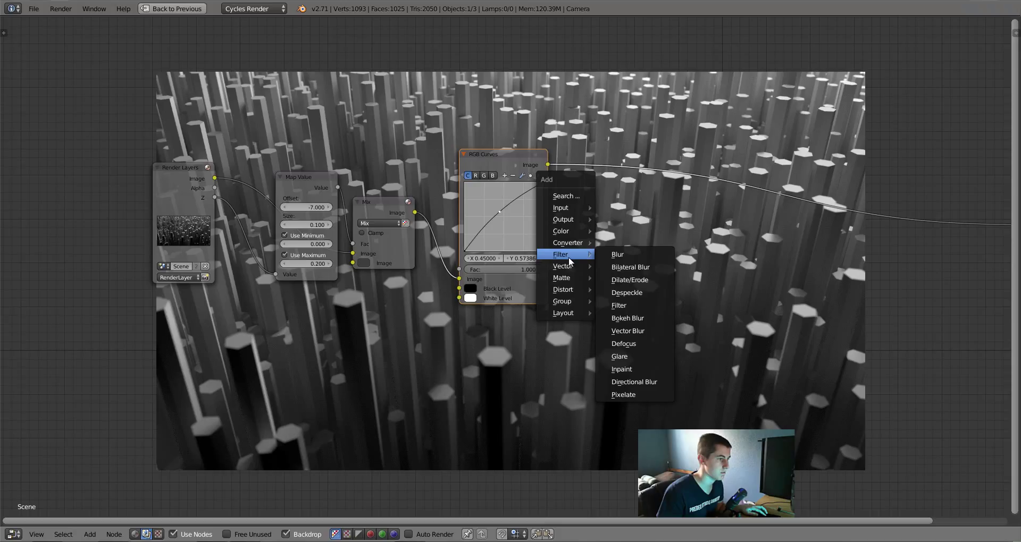
{"action": "left_click", "coordinate": [620, 357]}
{"action": "left_click", "coordinate": [624, 214]}
{"action": "left_click", "coordinate": [624, 191]}
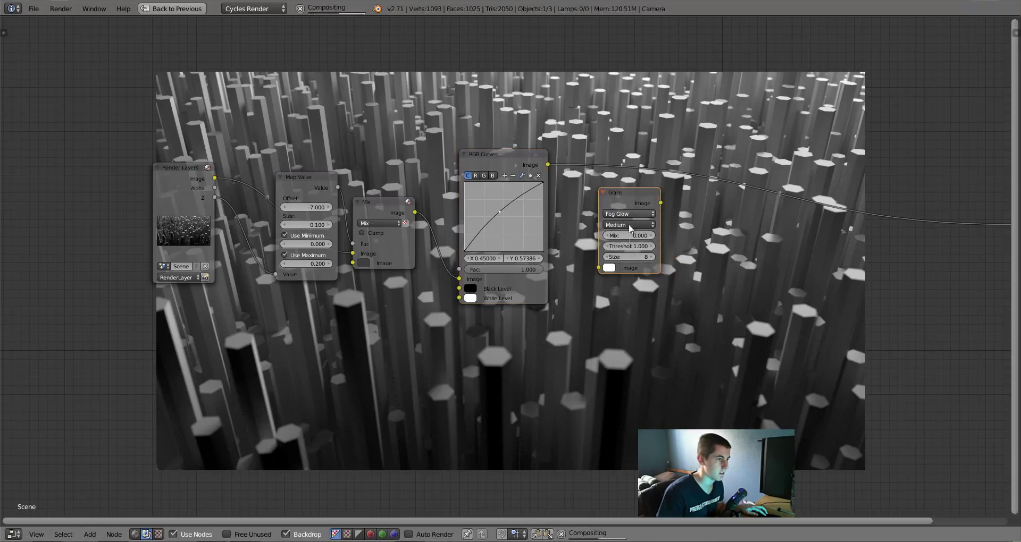
- Set the Fog Glow glare to threshold 0.2 and size 9, and insert it between the RGB Curves and Viewer nodes
{"action": "left_click", "coordinate": [651, 246]}
{"action": "left_click", "coordinate": [652, 246]}
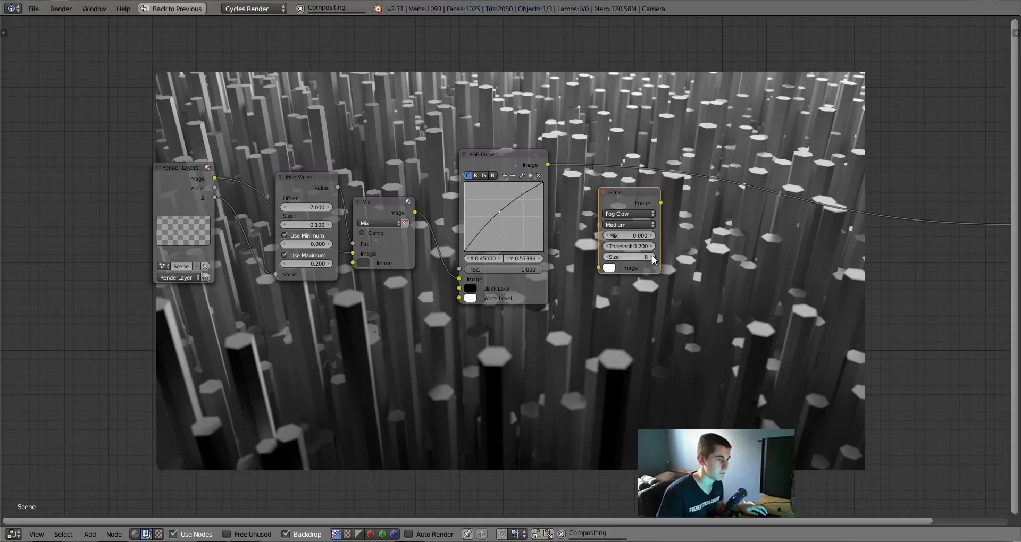
{"action": "left_click", "coordinate": [652, 255]}
{"action": "left_click", "coordinate": [652, 246]}
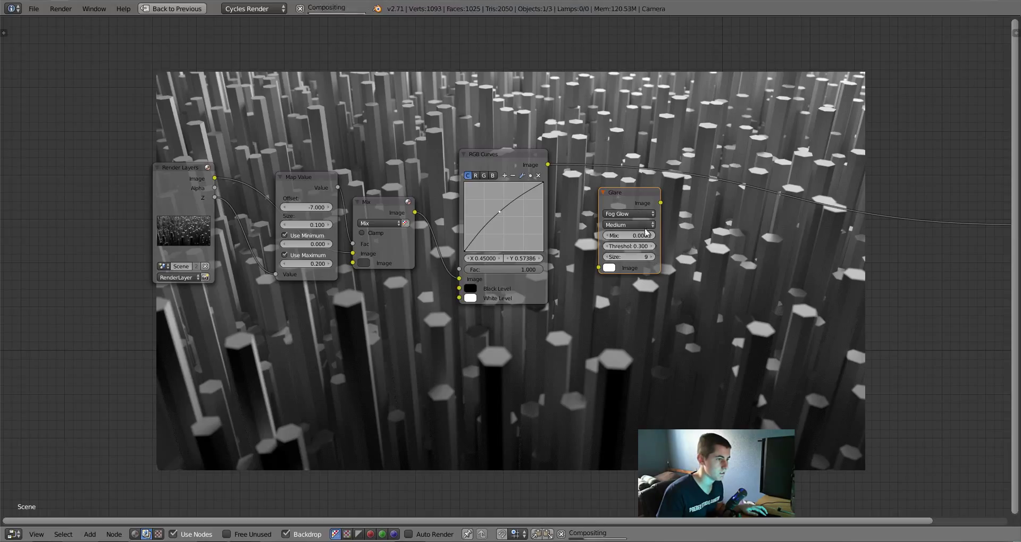
{"action": "left_click_drag", "start_coordinate": [613, 193], "coordinate": [583, 146]}
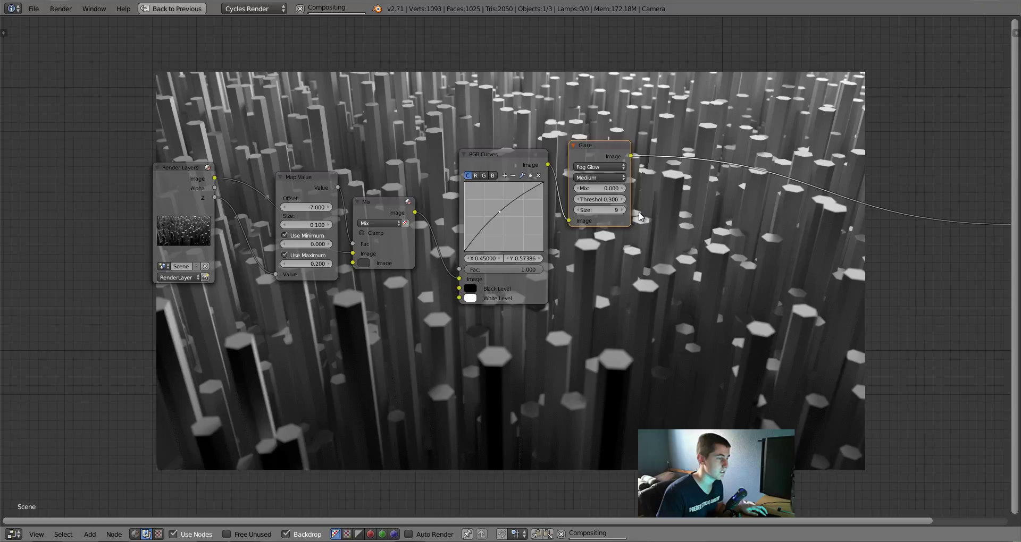
{"action": "left_click", "coordinate": [578, 200]}
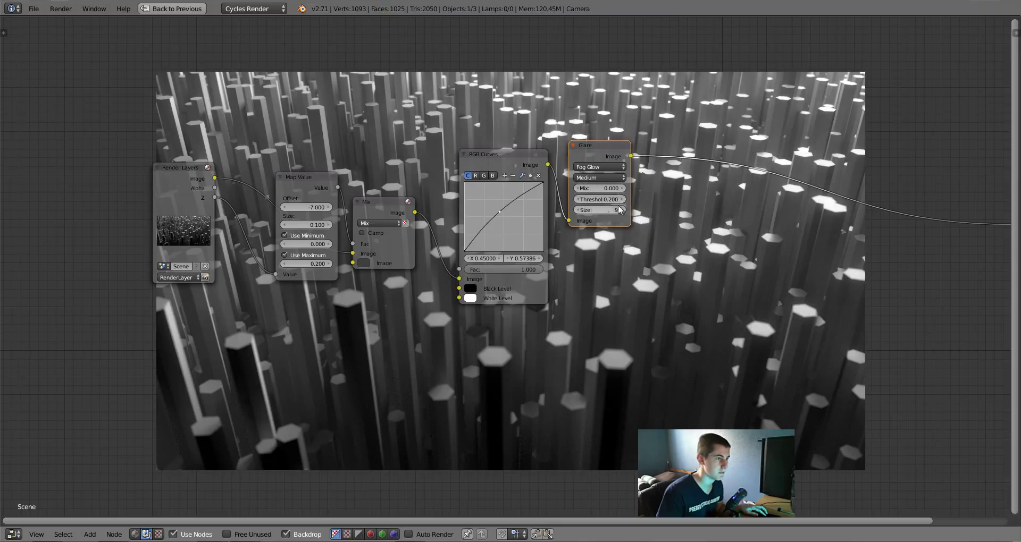
{"action": "middle_click_drag", "start_coordinate": [688, 212], "coordinate": [572, 231]}
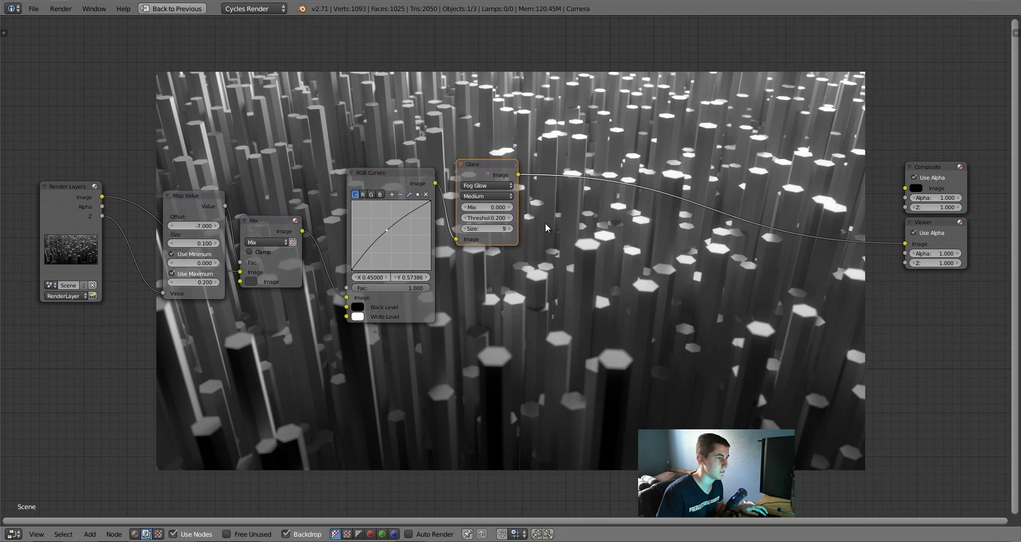
{"action": "left_click_drag", "start_coordinate": [491, 170], "coordinate": [489, 199]}
{"action": "left_click", "coordinate": [566, 251]}
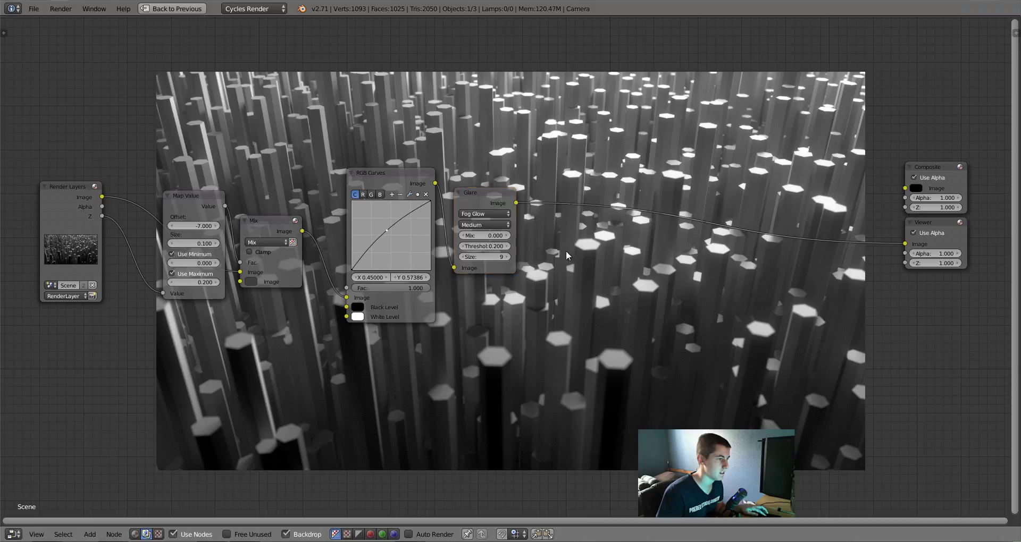
- Add a second Glare node of type Streaks and place it beside the Fog Glow node, below the link to the Viewer
{"action": "key", "text": "shift+a"}
{"action": "mouse_move", "coordinate": [569, 265]}
{"action": "left_click", "coordinate": [611, 365]}
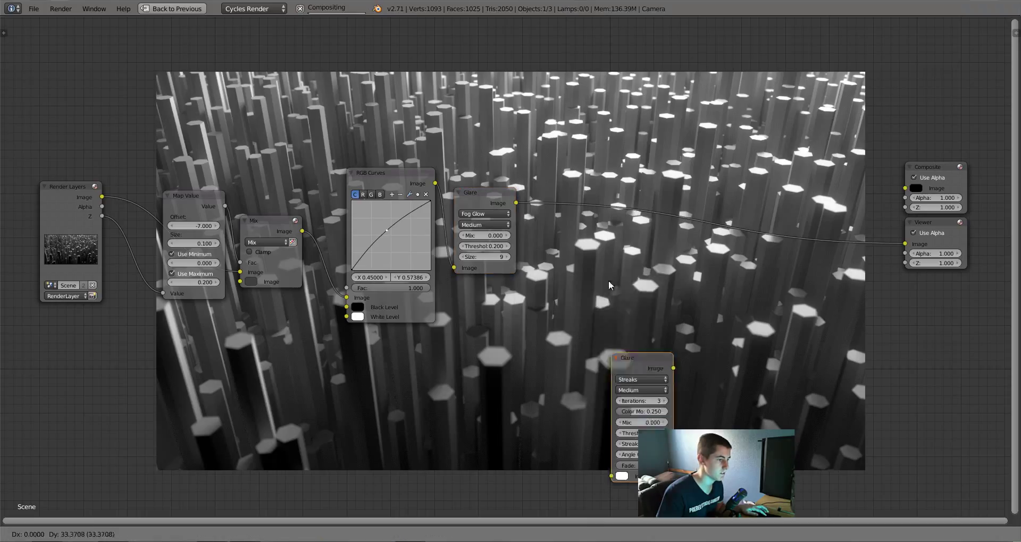
{"action": "left_click", "coordinate": [597, 259]}
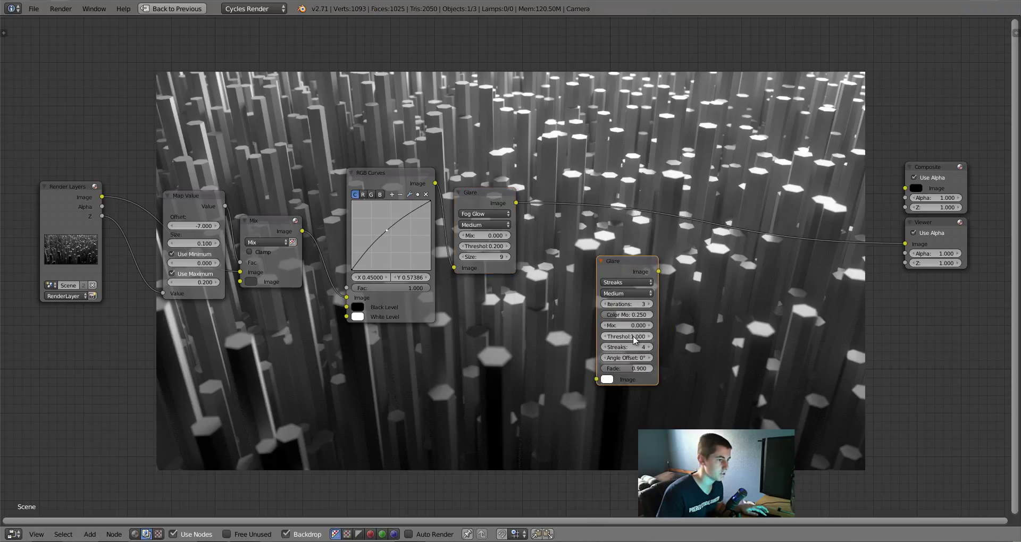
- Set the Streaks glare to threshold 0, fade 0.982, 2 streaks and colour modulation 0.348, and insert it after the Fog Glow node
{"action": "left_click_drag", "start_coordinate": [635, 337], "coordinate": [585, 338]}
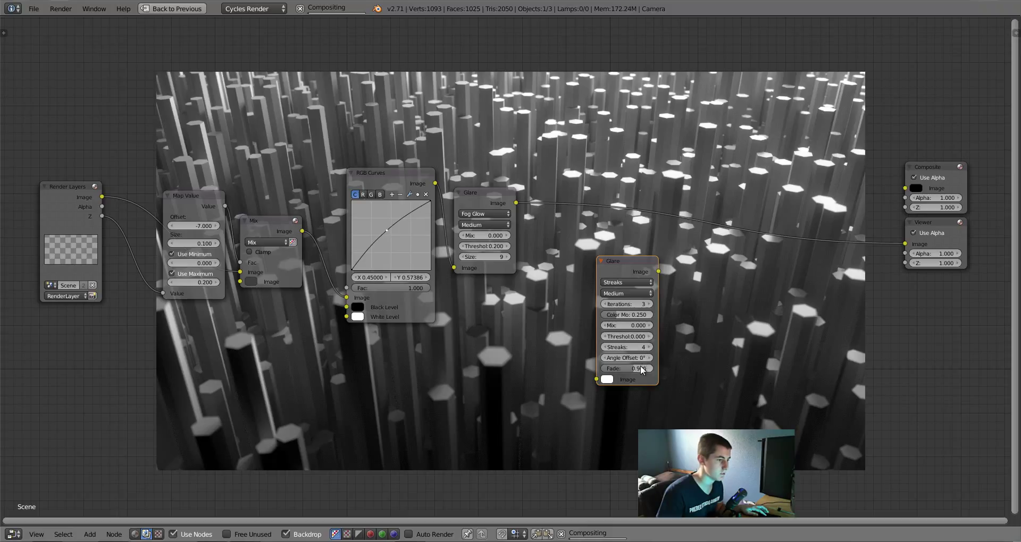
{"action": "left_click_drag", "start_coordinate": [656, 366], "coordinate": [652, 367]}
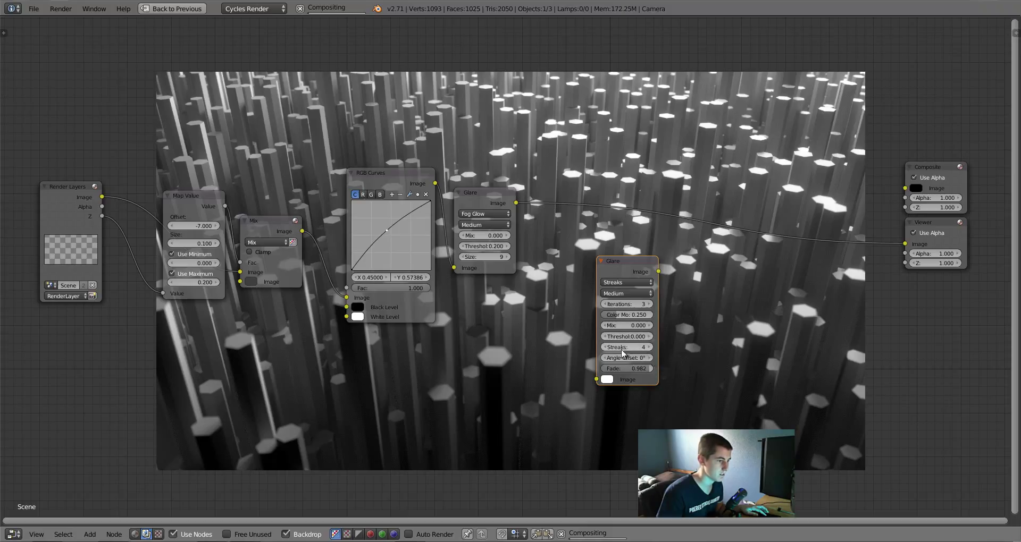
{"action": "left_click", "coordinate": [607, 347]}
{"action": "left_click", "coordinate": [607, 348]}
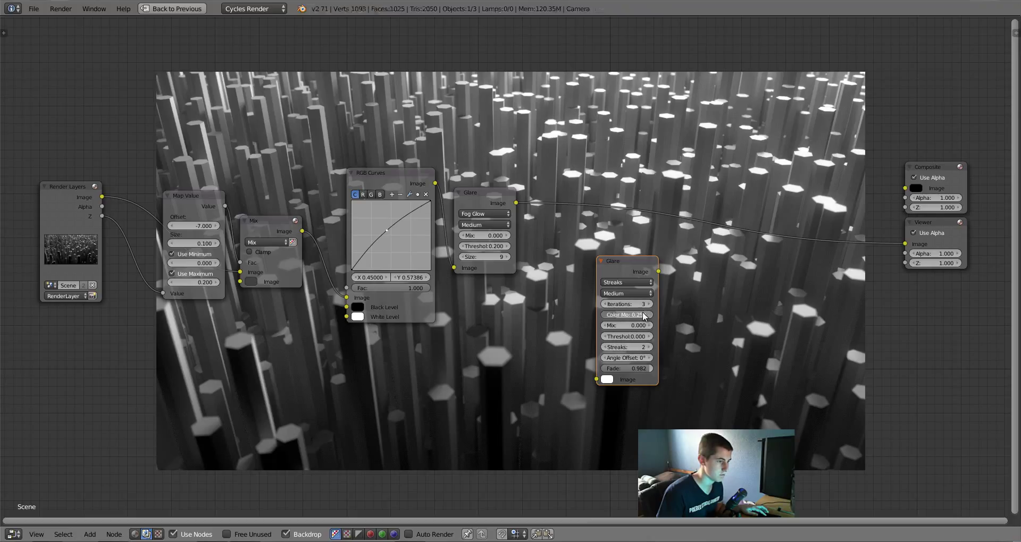
{"action": "left_click_drag", "start_coordinate": [644, 315], "coordinate": [651, 315]}
{"action": "left_click_drag", "start_coordinate": [614, 266], "coordinate": [567, 197]}
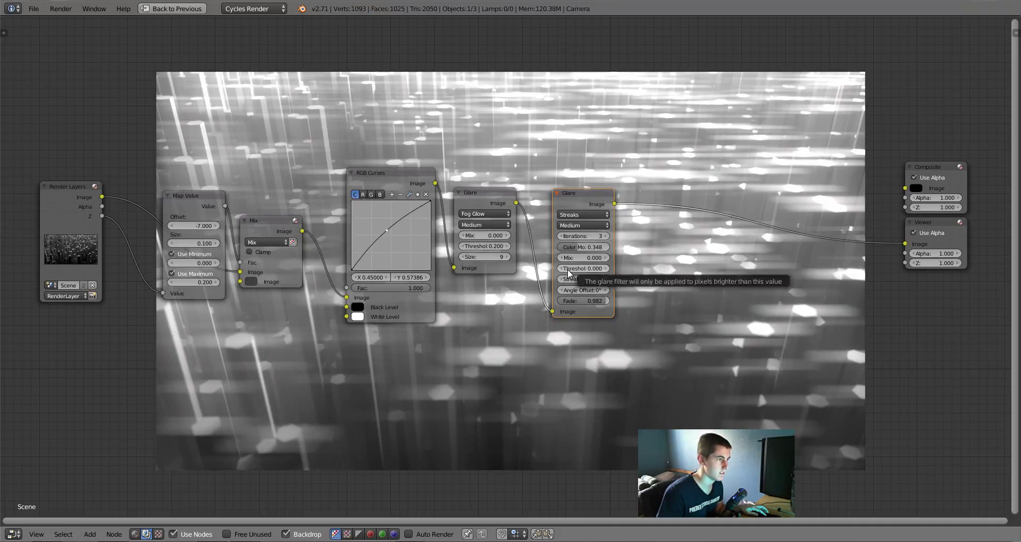
- Try the Streaks glare with fade 0.990, threshold 1.0 and colour modulation 1.0
{"action": "left_click_drag", "start_coordinate": [606, 301], "coordinate": [608, 248]}
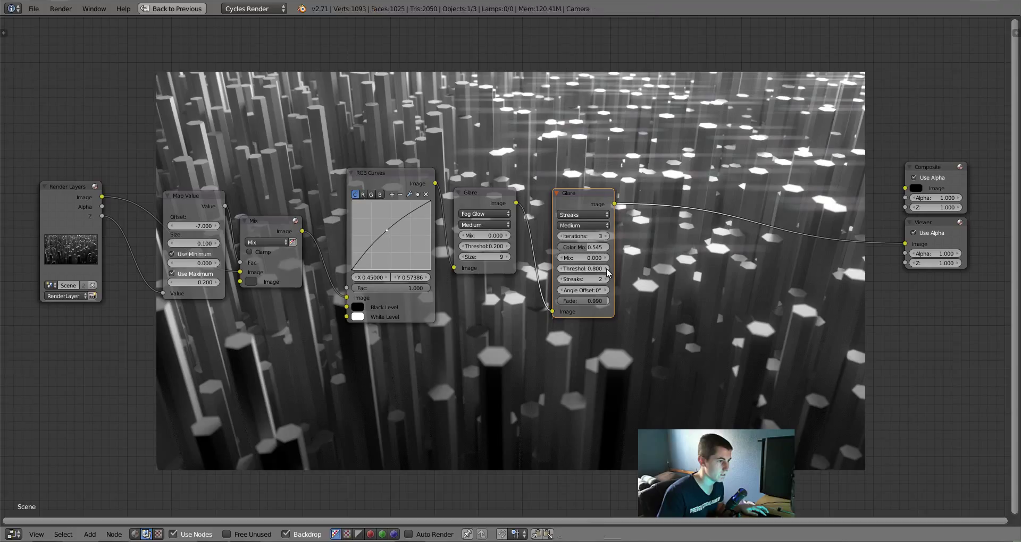
{"action": "left_click", "coordinate": [608, 269]}
{"action": "left_click", "coordinate": [607, 269]}
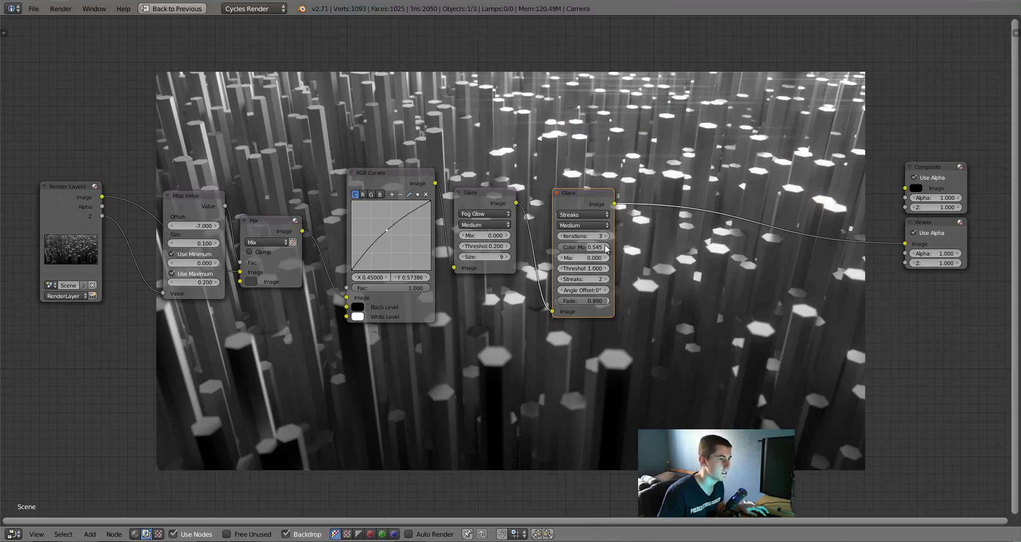
{"action": "mouse_move", "coordinate": [606, 248]}
{"action": "left_mouse_down"}
{"action": "mouse_move", "coordinate": [622, 248]}
{"action": "mouse_move", "coordinate": [610, 251]}
{"action": "left_mouse_up"}
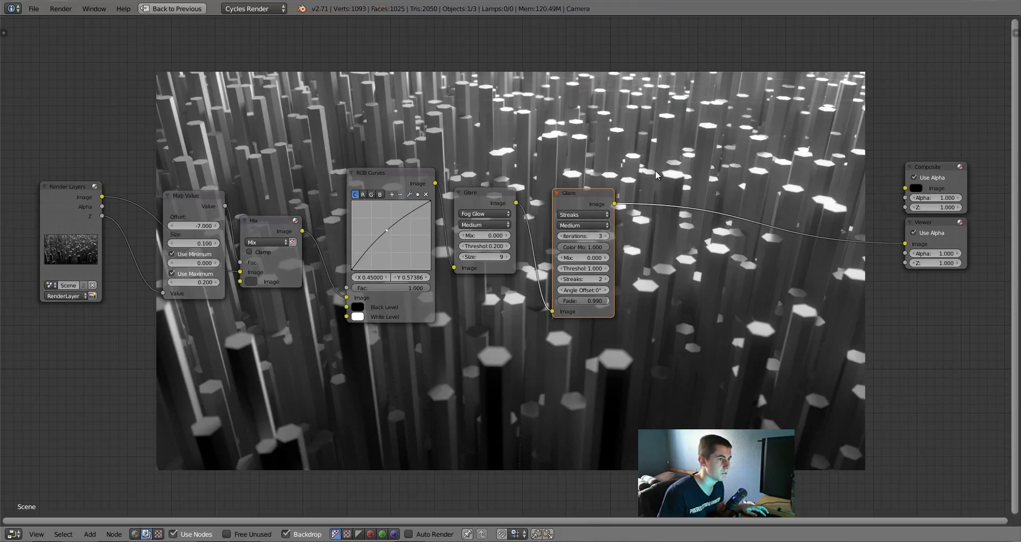
- Set the Streaks glare's colour modulation to 0.803, fade to 0.998 and threshold to 0.9, after trying a threshold of 0.7
{"action": "left_click", "coordinate": [562, 268]}
{"action": "left_click", "coordinate": [561, 268]}
{"action": "left_click", "coordinate": [562, 268]}
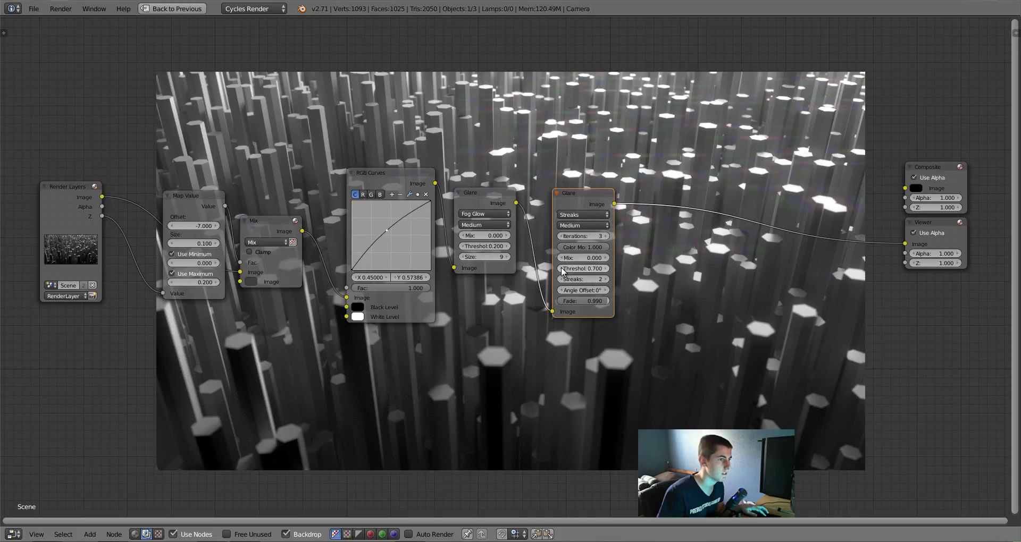
{"action": "left_click_drag", "start_coordinate": [601, 250], "coordinate": [594, 250]}
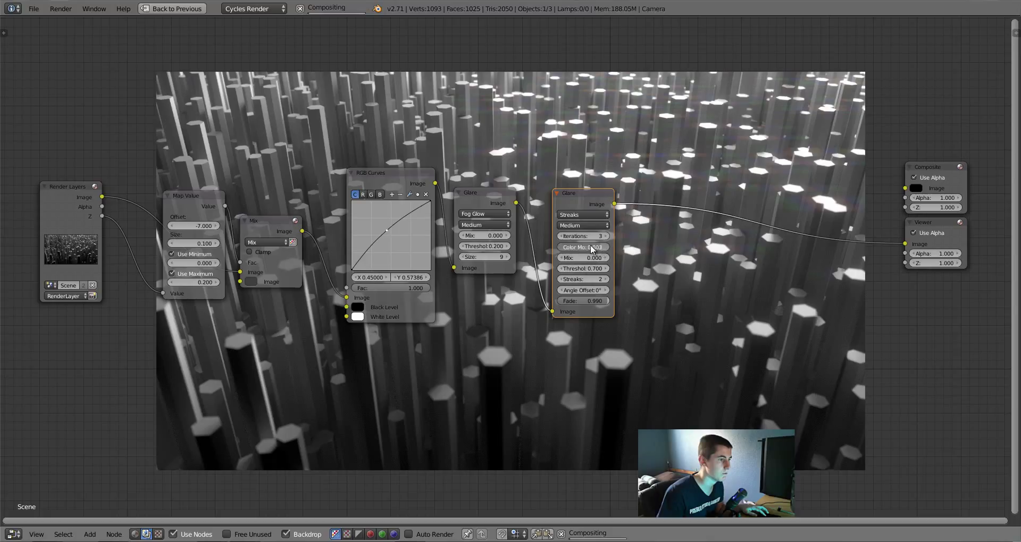
{"action": "left_click", "coordinate": [608, 300]}
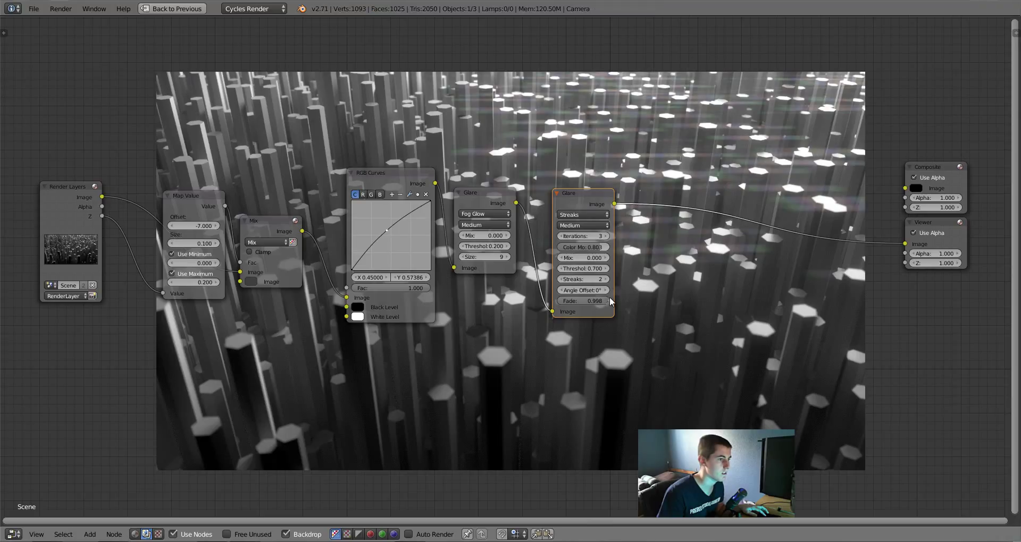
{"action": "left_click", "coordinate": [606, 268]}
{"action": "left_click", "coordinate": [607, 268]}
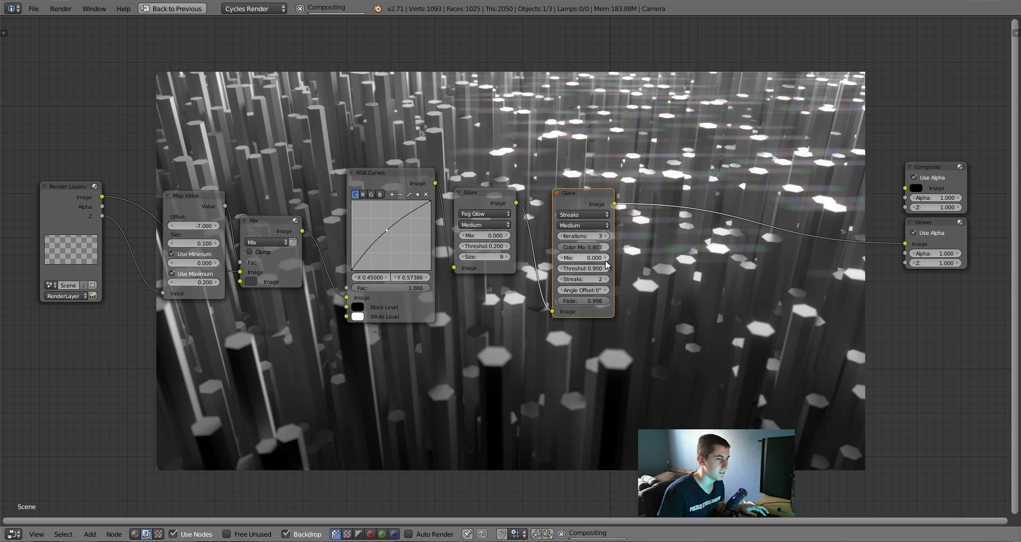
- Insert a Lens Distortion node between the Streaks glare and the Viewer
{"action": "middle_click_drag", "start_coordinate": [652, 289], "coordinate": [523, 330]}
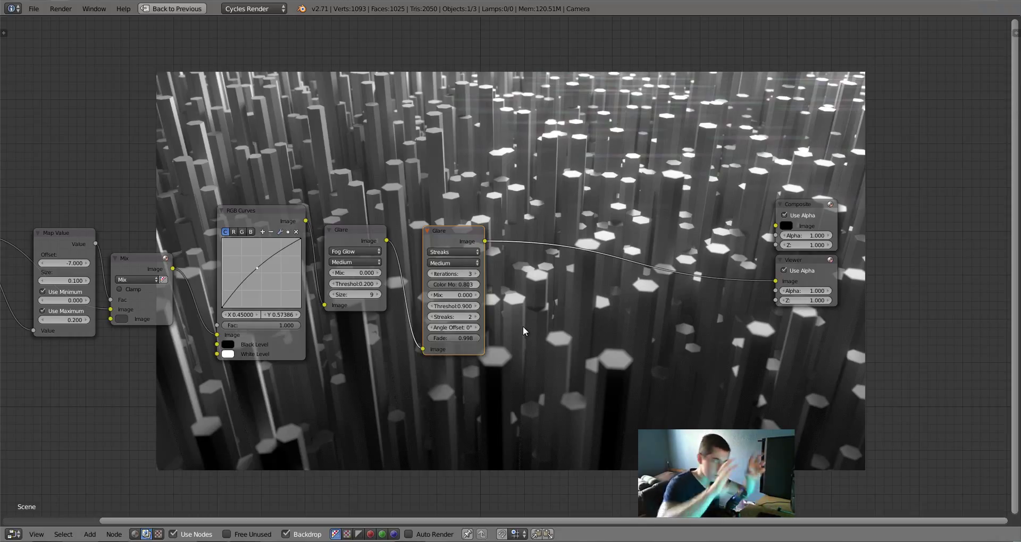
{"action": "mouse_move", "coordinate": [451, 233]}
{"action": "left_mouse_down"}
{"action": "mouse_move", "coordinate": [429, 225]}
{"action": "mouse_move", "coordinate": [440, 224]}
{"action": "left_mouse_up"}
{"action": "left_click", "coordinate": [538, 282]}
{"action": "key", "text": "shift+a"}
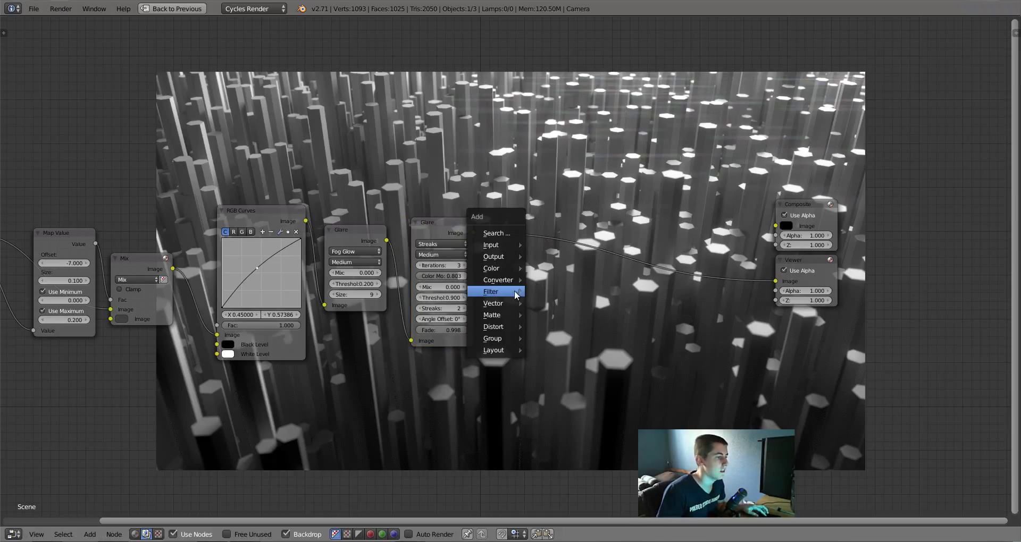
{"action": "mouse_move", "coordinate": [518, 292]}
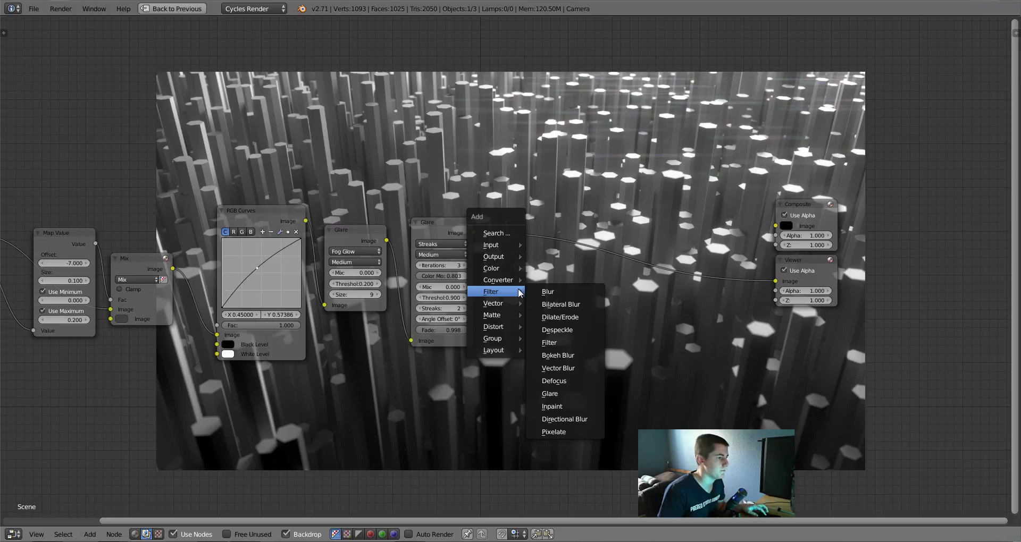
{"action": "mouse_move", "coordinate": [508, 326]}
{"action": "left_click", "coordinate": [549, 342]}
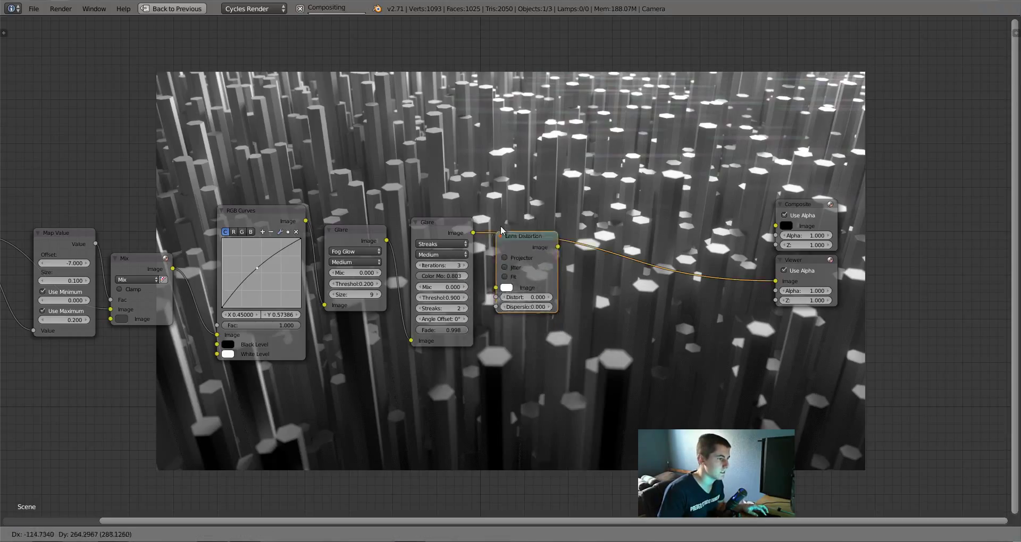
{"action": "left_click", "coordinate": [505, 225]}
- Set the Lens Distortion node's dispersion to 0.002, after trying 0.005, and move the node slightly closer to the Streaks glare
{"action": "left_click", "coordinate": [531, 302]}
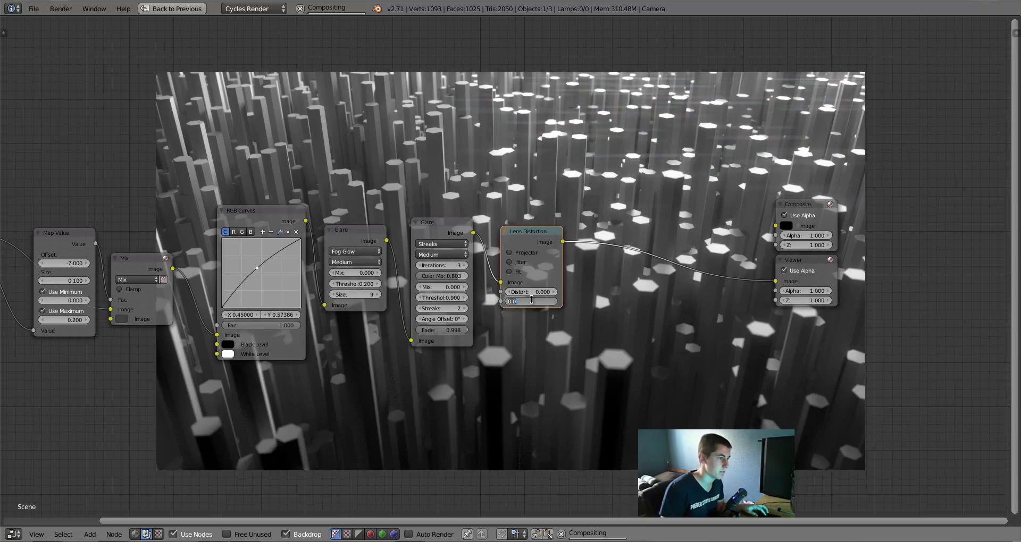
{"action": "type", "text": ".00"}
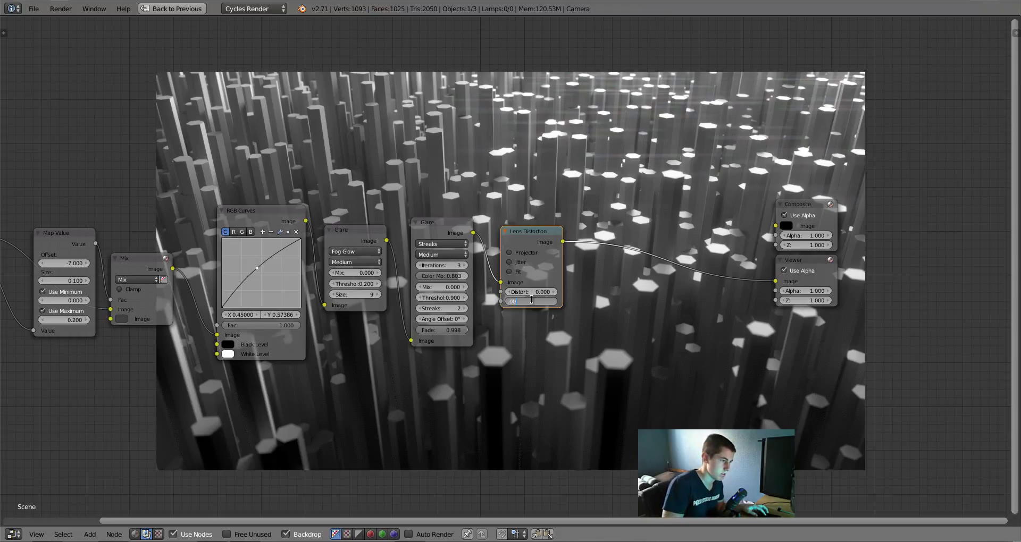
{"action": "type", "text": "2"}
{"action": "key", "text": "Return"}
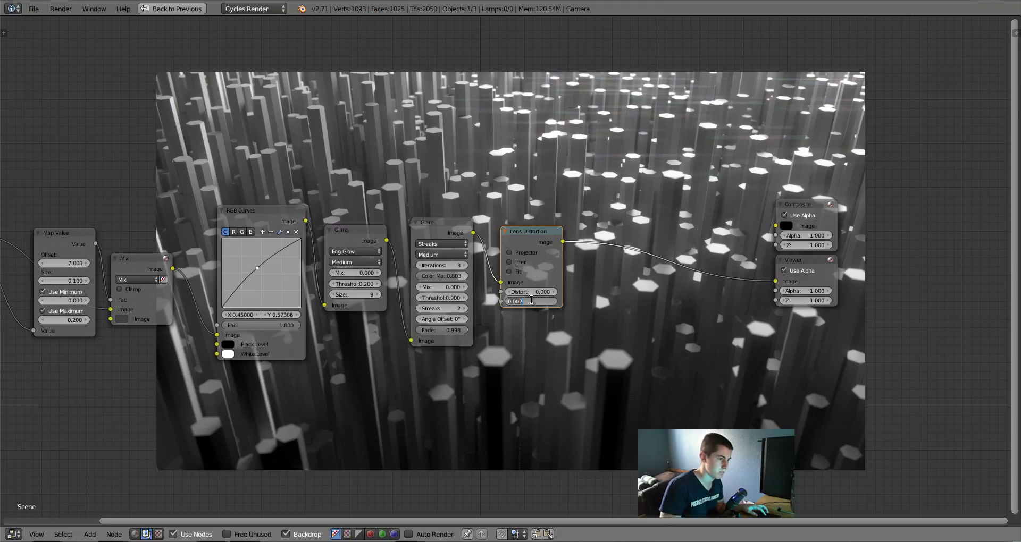
{"action": "type", "text": "0.005"}
{"action": "key", "text": "Return"}
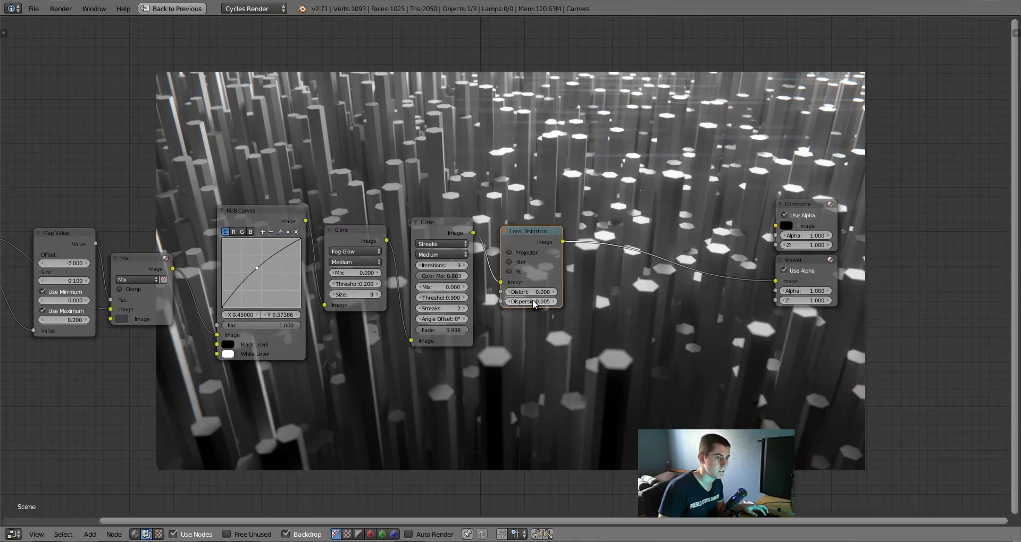
{"action": "left_click", "coordinate": [532, 301]}
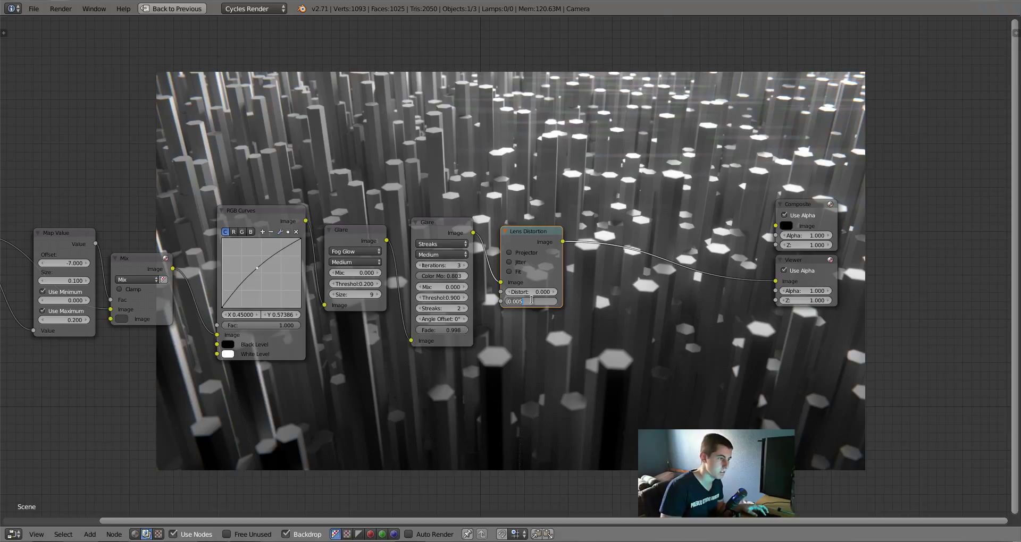
{"action": "type", "text": "0.002"}
{"action": "key", "text": "Return"}
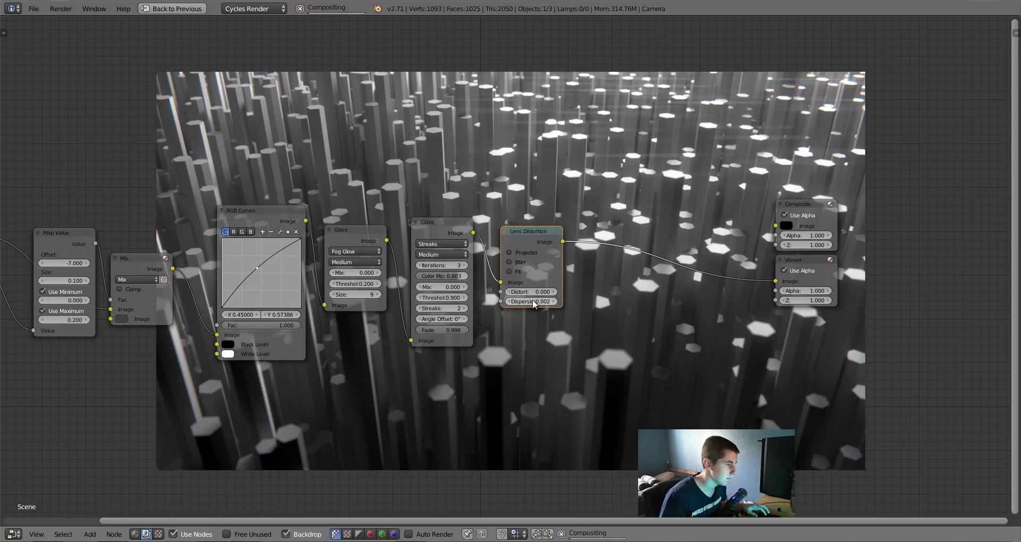
{"action": "left_click_drag", "start_coordinate": [536, 236], "coordinate": [525, 244]}
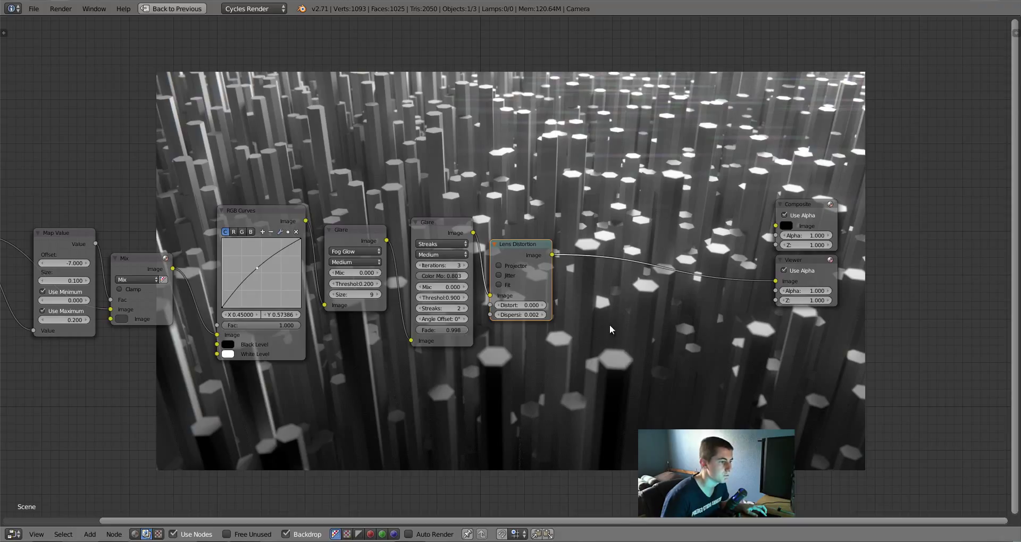
- Move the Composite and Viewer nodes together farther from the Lens Distortion node to make room for more nodes
{"action": "left_click", "coordinate": [803, 260]}
{"action": "left_click", "coordinate": [803, 204], "text": "shift"}
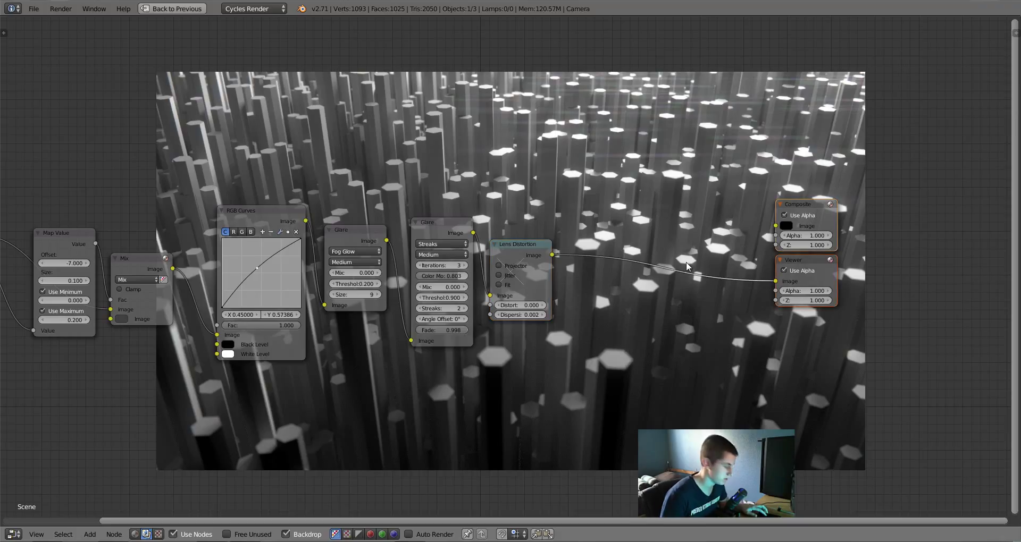
{"action": "key", "text": "g"}
{"action": "left_click", "coordinate": [767, 287]}
{"action": "key", "text": "a"}
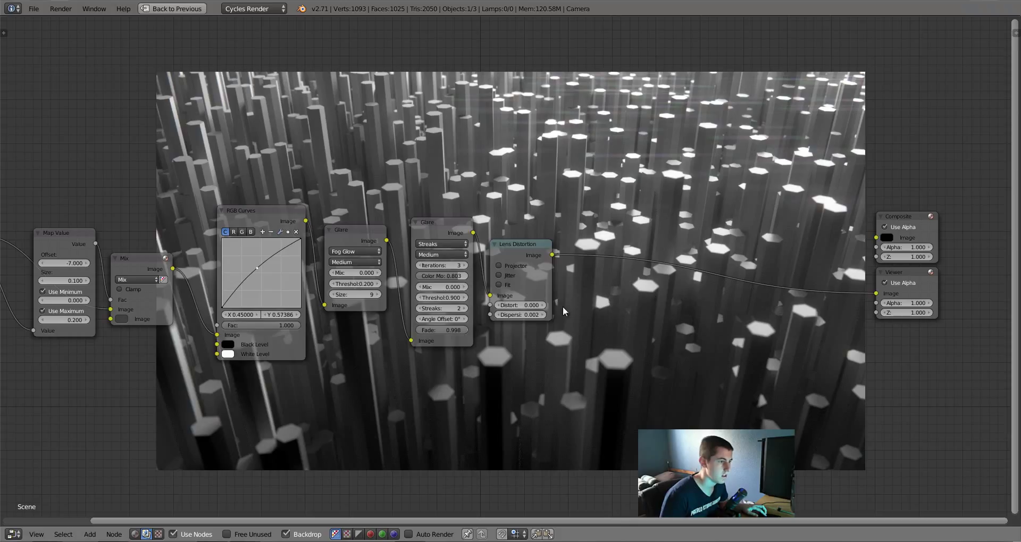
- Insert a second Lens Distortion node between the first one and the Viewer
{"action": "key", "text": "shift+a"}
{"action": "mouse_move", "coordinate": [596, 302]}
{"action": "left_click", "coordinate": [644, 350]}
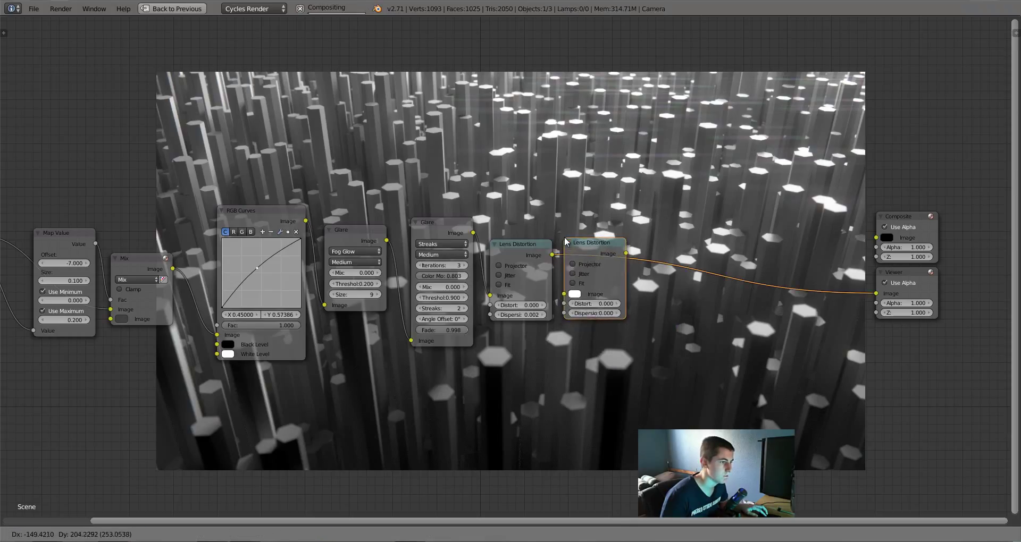
{"action": "left_click", "coordinate": [566, 242]}
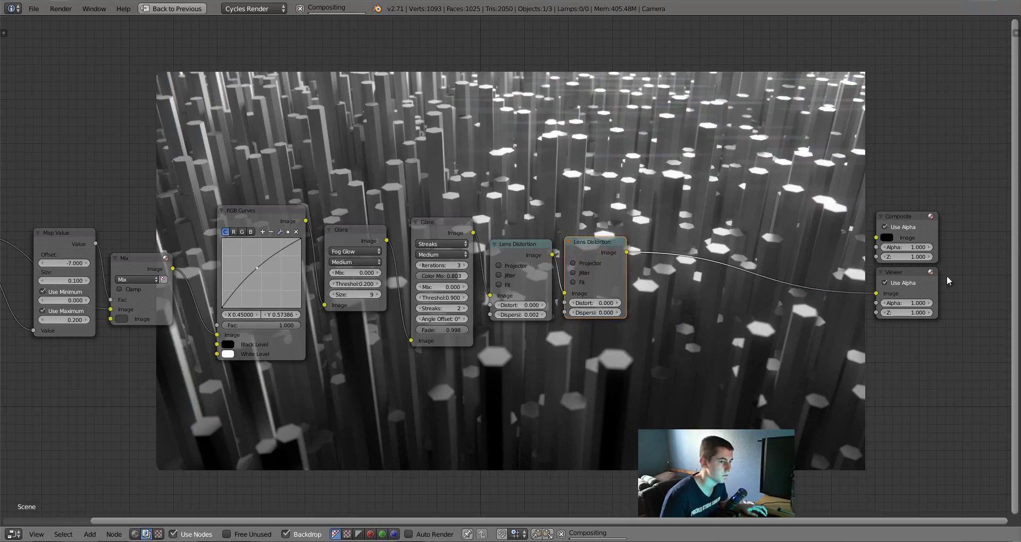
- Shift the Composite and Viewer nodes farther out again and set the second Lens Distortion node's distort to 1.000
{"action": "right_click", "coordinate": [921, 275]}
{"action": "right_click", "coordinate": [916, 215], "text": "shift"}
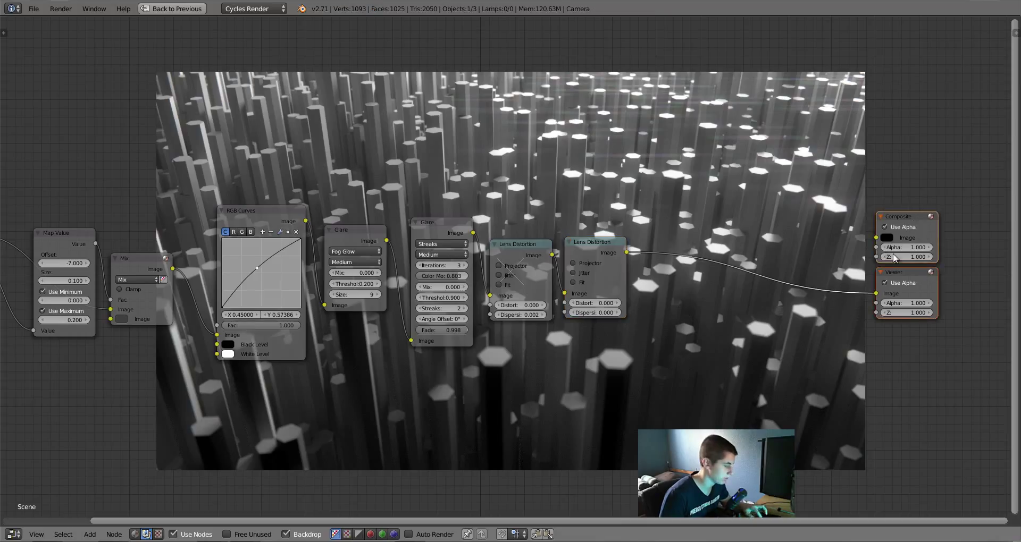
{"action": "key", "text": "g"}
{"action": "left_click", "coordinate": [947, 249]}
{"action": "key", "text": "a"}
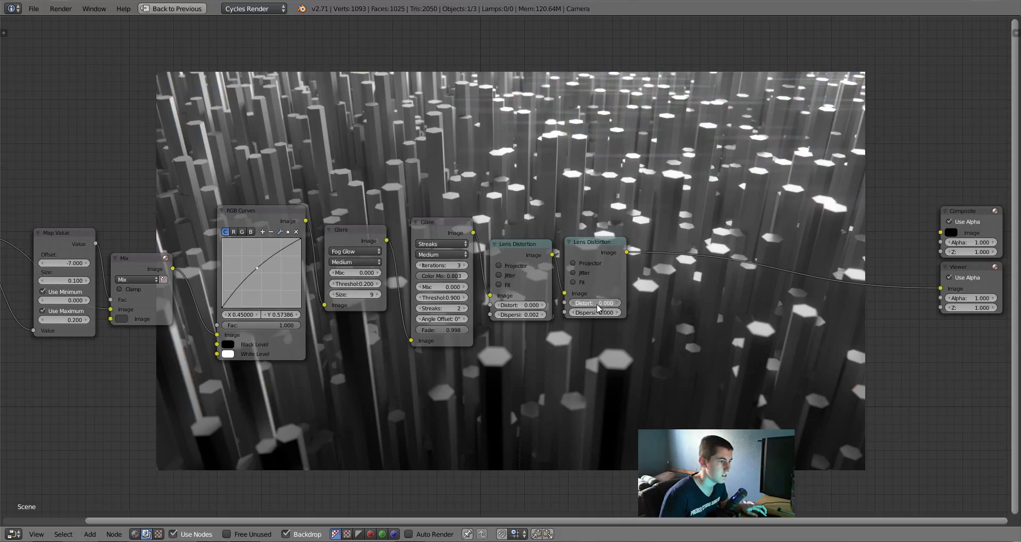
{"action": "left_click_drag", "start_coordinate": [610, 302], "coordinate": [663, 303]}
- Insert a Math node after the second Lens Distortion node and set it to Greater Than with a value of 0
{"action": "key", "text": "shift+a"}
{"action": "mouse_move", "coordinate": [617, 255]}
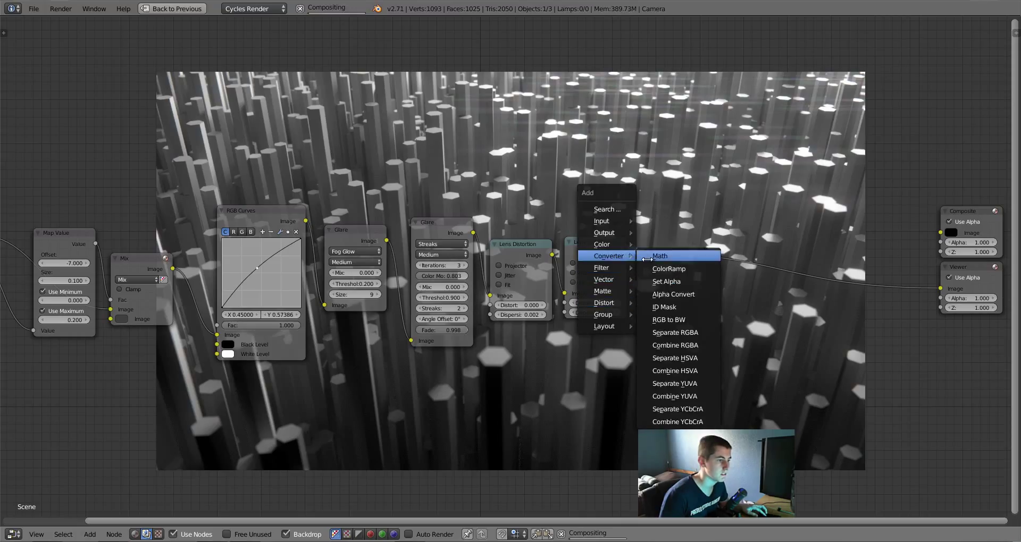
{"action": "left_click", "coordinate": [672, 255]}
{"action": "left_click", "coordinate": [640, 234]}
{"action": "left_click", "coordinate": [662, 263]}
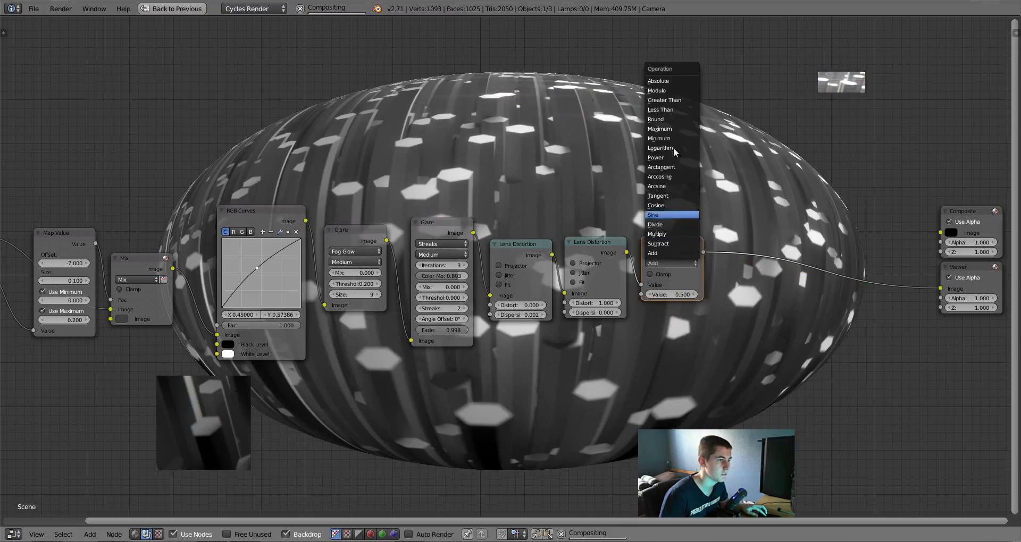
{"action": "left_click", "coordinate": [683, 100]}
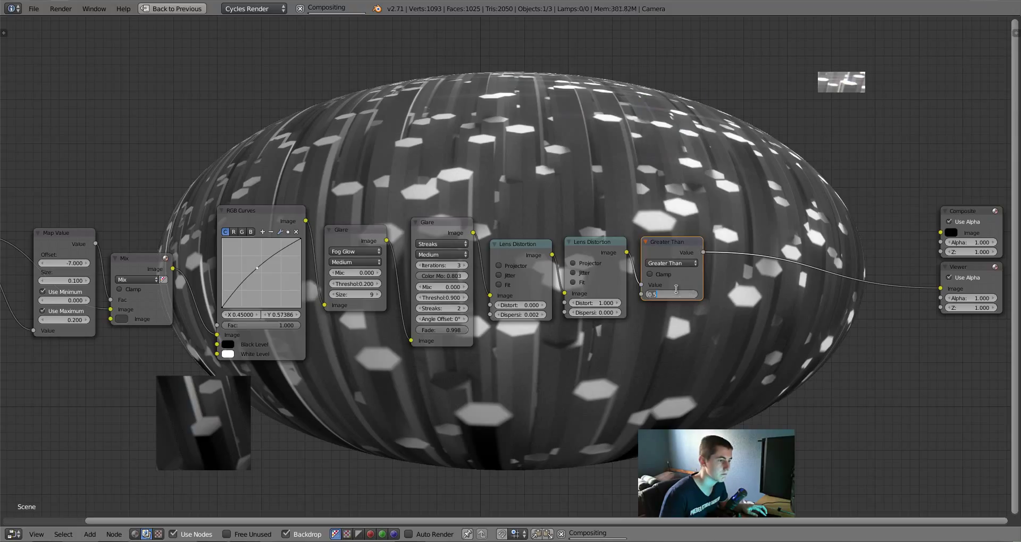
- Insert a Blur node between the Greater Than node and the Viewer
{"action": "key", "text": "shift+a"}
{"action": "mouse_move", "coordinate": [679, 289]}
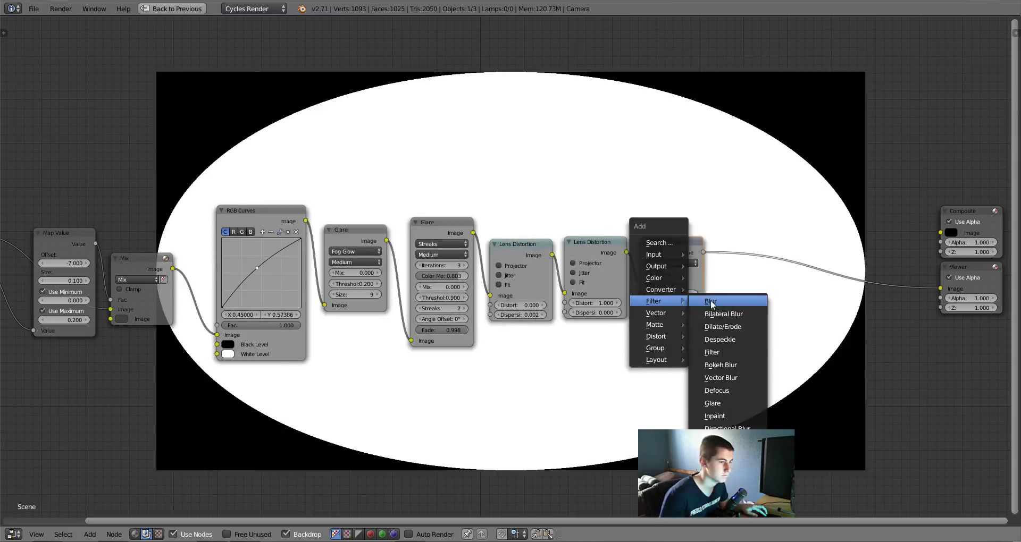
{"action": "left_click", "coordinate": [711, 300]}
{"action": "left_click", "coordinate": [721, 208]}
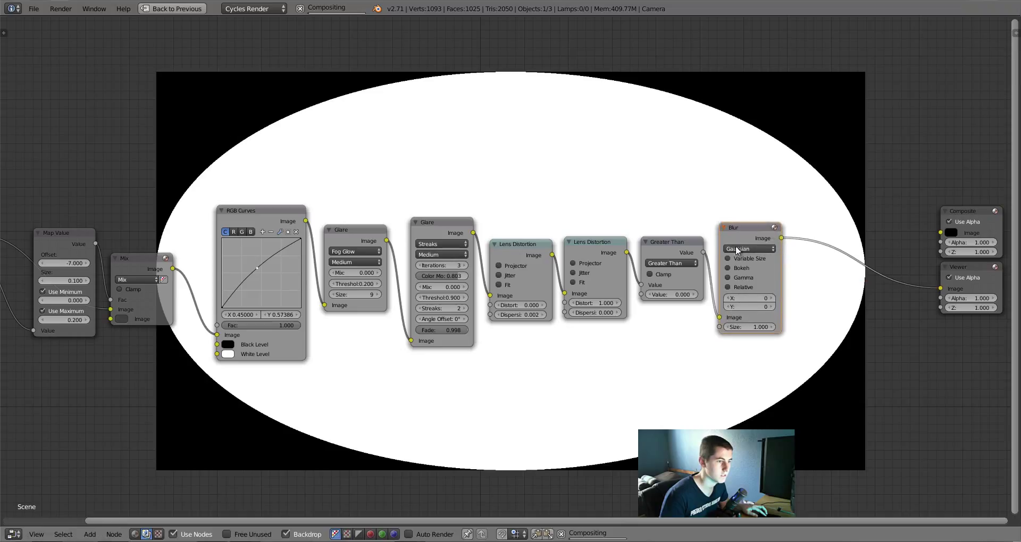
- Set the Blur node to Fast Gaussian, relative with X aspect correction, and 30% blur in both X and Y
{"action": "left_click", "coordinate": [744, 249]}
{"action": "left_click", "coordinate": [752, 193]}
{"action": "left_click", "coordinate": [744, 258]}
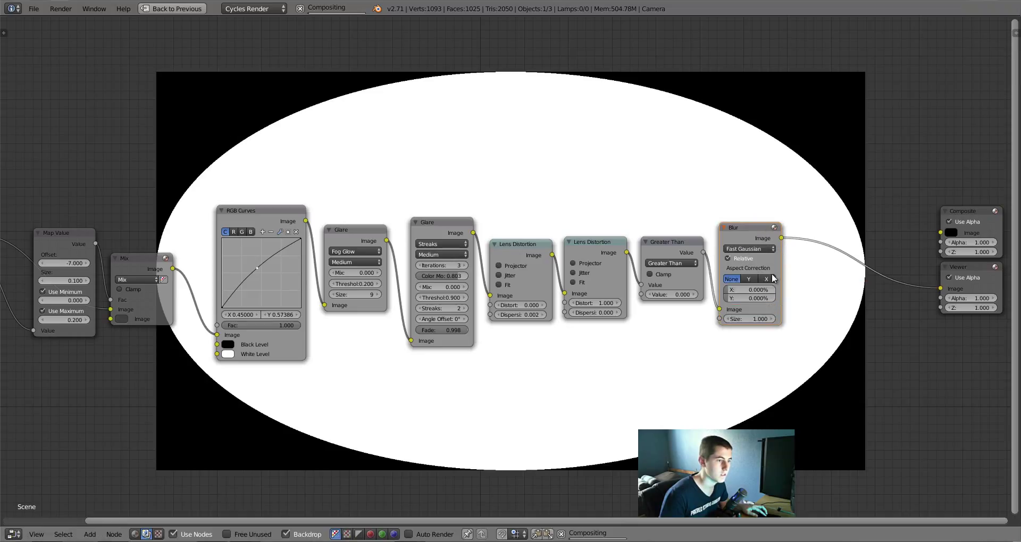
{"action": "left_click", "coordinate": [752, 289]}
{"action": "type", "text": "30"}
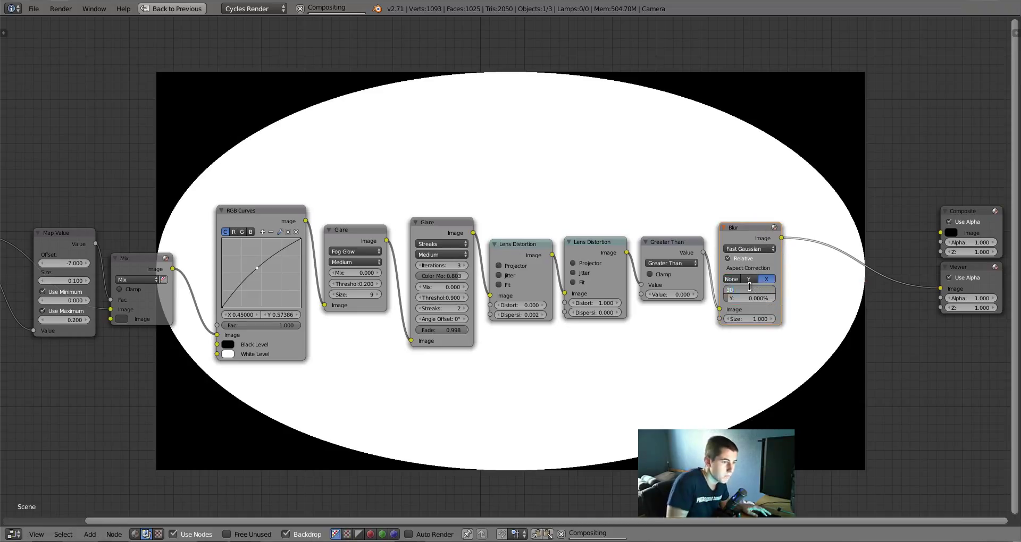
{"action": "key", "text": "Tab"}
{"action": "type", "text": "30"}
{"action": "key", "text": "Return"}
- Insert a Mix node after the Blur node, set to Multiply with a factor of 0.7
{"action": "key", "text": "shift+a"}
{"action": "mouse_move", "coordinate": [728, 264]}
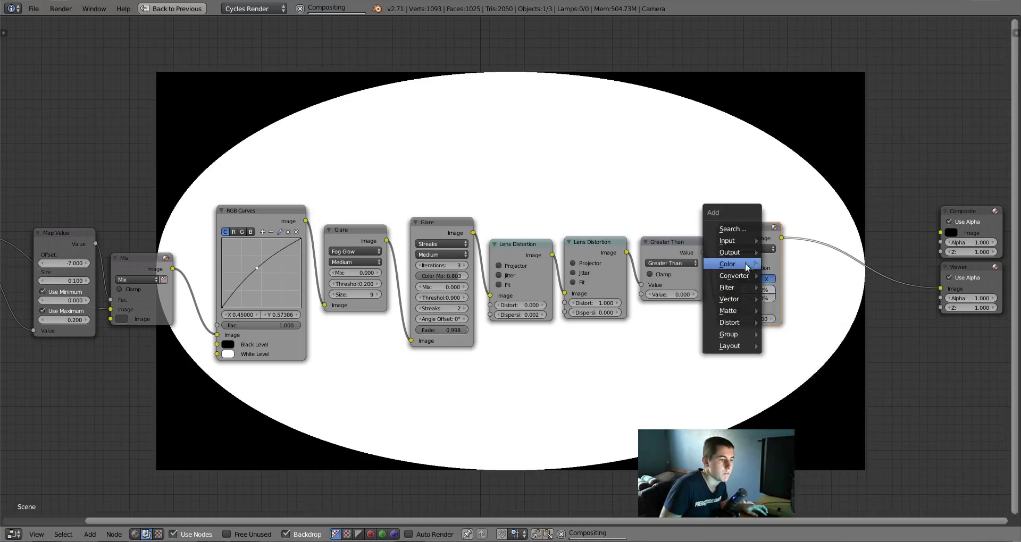
{"action": "left_click", "coordinate": [785, 265]}
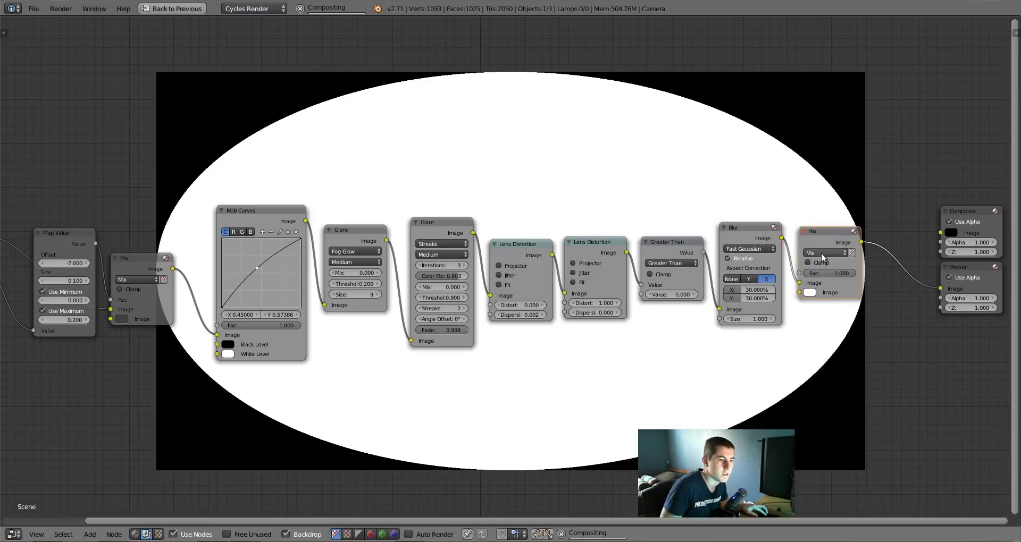
{"action": "left_click", "coordinate": [821, 254]}
{"action": "left_click", "coordinate": [826, 223]}
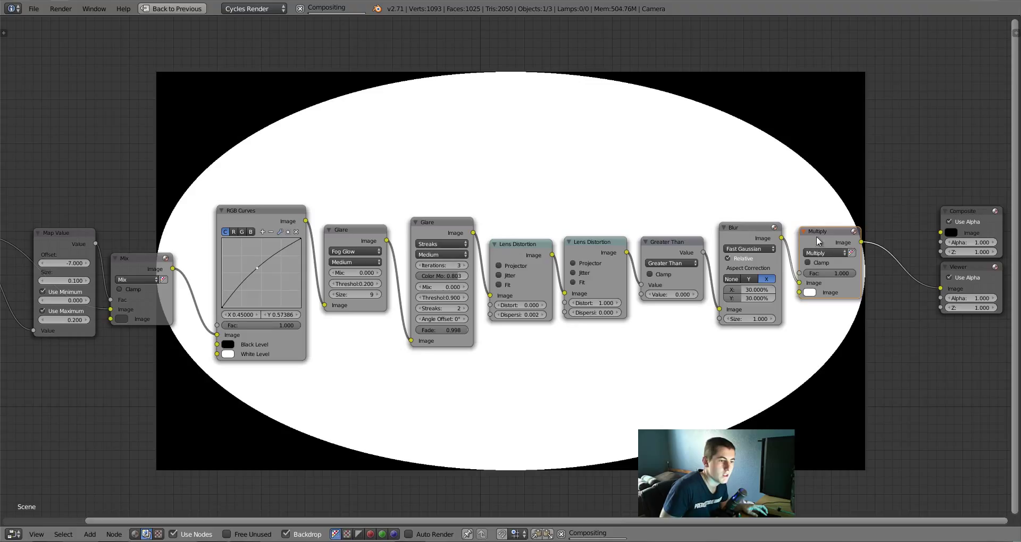
{"action": "left_click_drag", "start_coordinate": [816, 237], "coordinate": [829, 239]}
{"action": "left_click", "coordinate": [843, 272]}
{"action": "type", "text": ".7"}
{"action": "key", "text": "Return"}
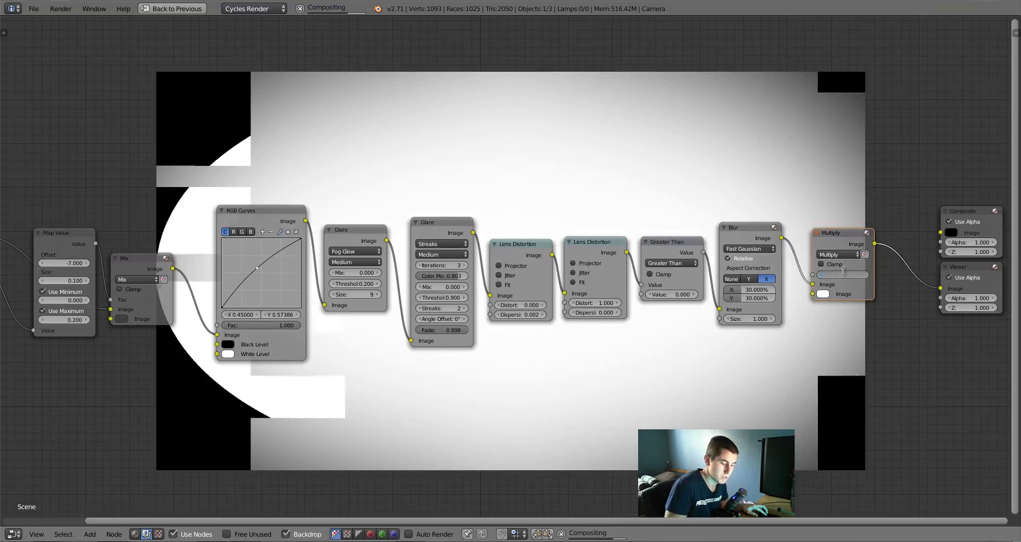
- Feed the first Lens Distortion output and the blurred mask into the Multiply node's image inputs, and link its output to Composite
{"action": "left_click_drag", "start_coordinate": [824, 283], "coordinate": [551, 255]}
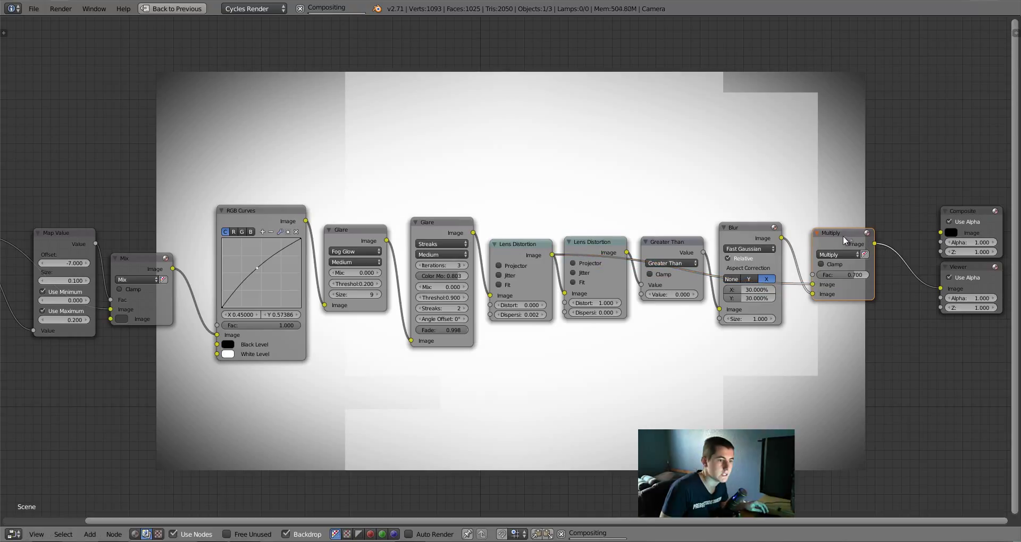
{"action": "left_click_drag", "start_coordinate": [876, 243], "coordinate": [948, 235]}
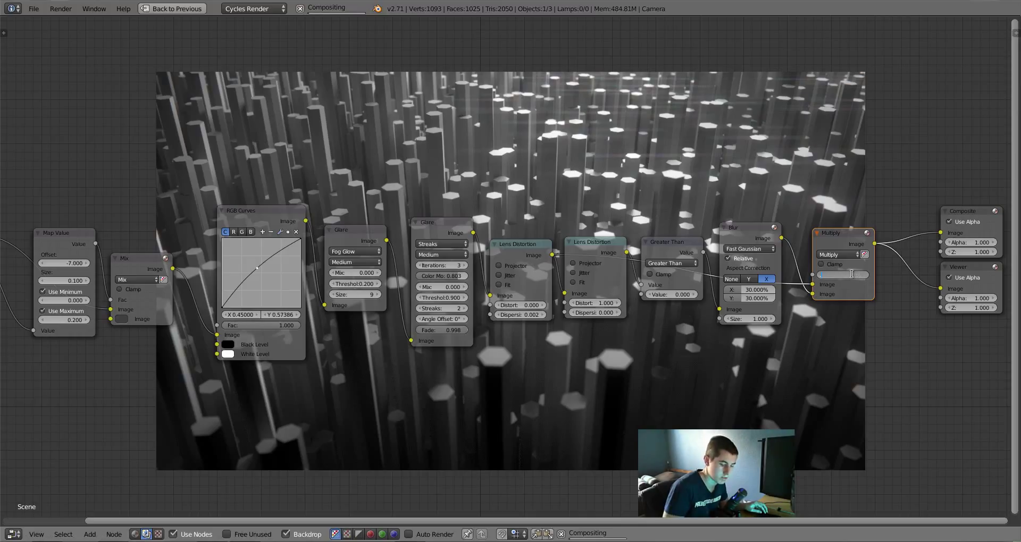
- Set the Multiply factor to 0.5 and raise the RGB Curves midpoint to about X 0.425, Y 0.597
{"action": "type", "text": "500"}
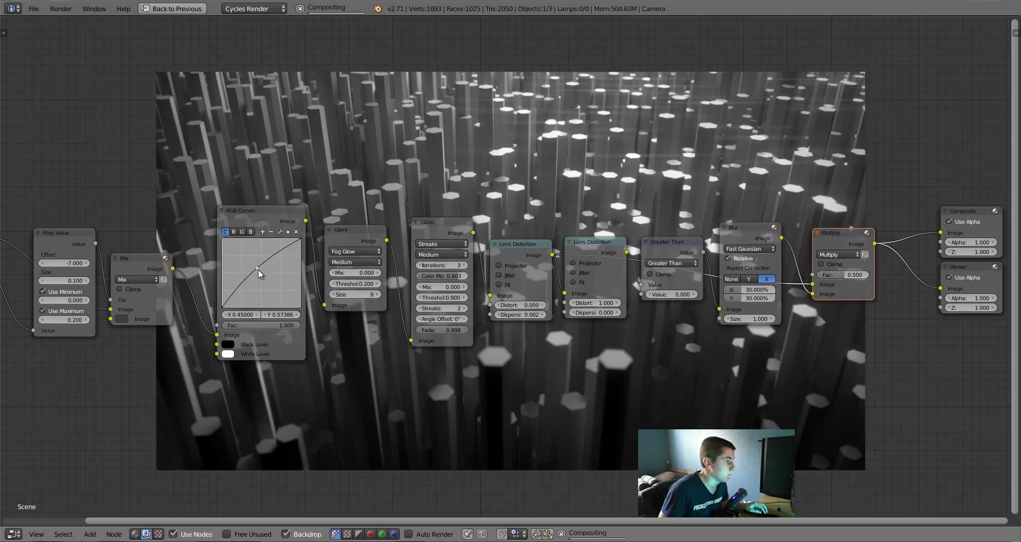
{"action": "left_click_drag", "start_coordinate": [257, 268], "coordinate": [254, 267]}
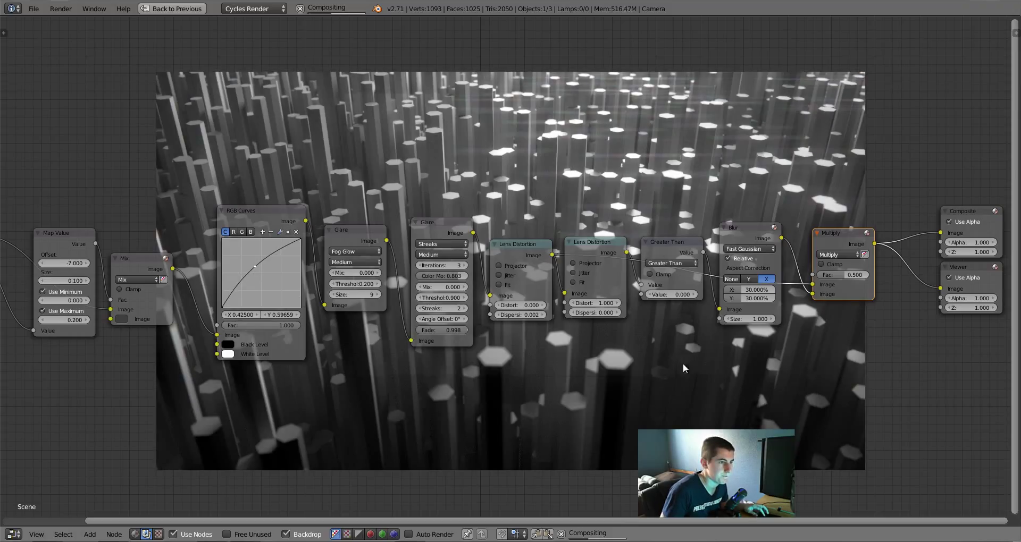
- Preview the outputs of the second Lens Distortion, Greater Than, Blur and Multiply nodes one after another in the backdrop
{"action": "middle_click_drag", "start_coordinate": [654, 222], "coordinate": [537, 176]}
{"action": "scroll", "coordinate": [582, 183], "scroll_direction": "up", "scroll_amount": 4}
{"action": "left_click", "coordinate": [465, 206]}
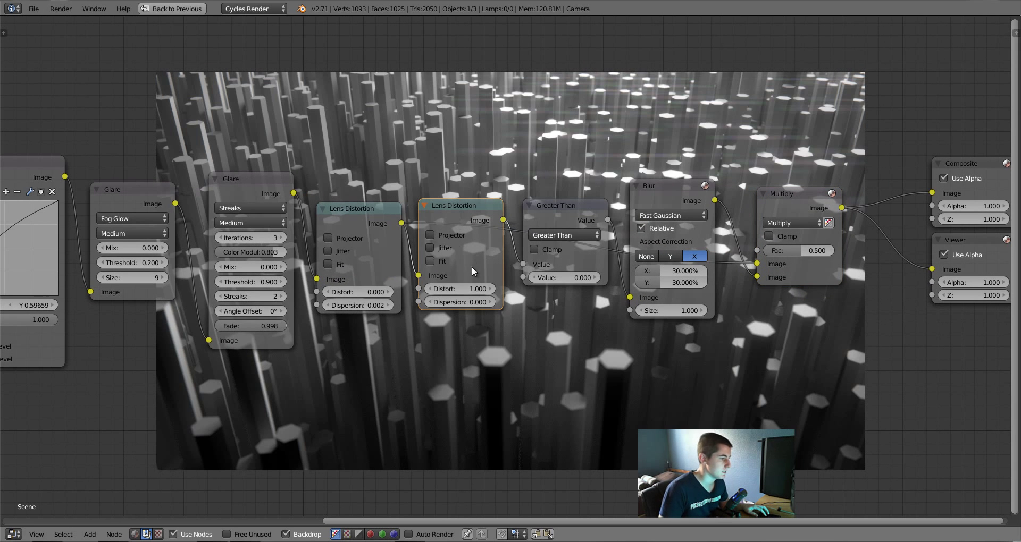
{"action": "left_click", "coordinate": [476, 207], "text": "ctrl+shift"}
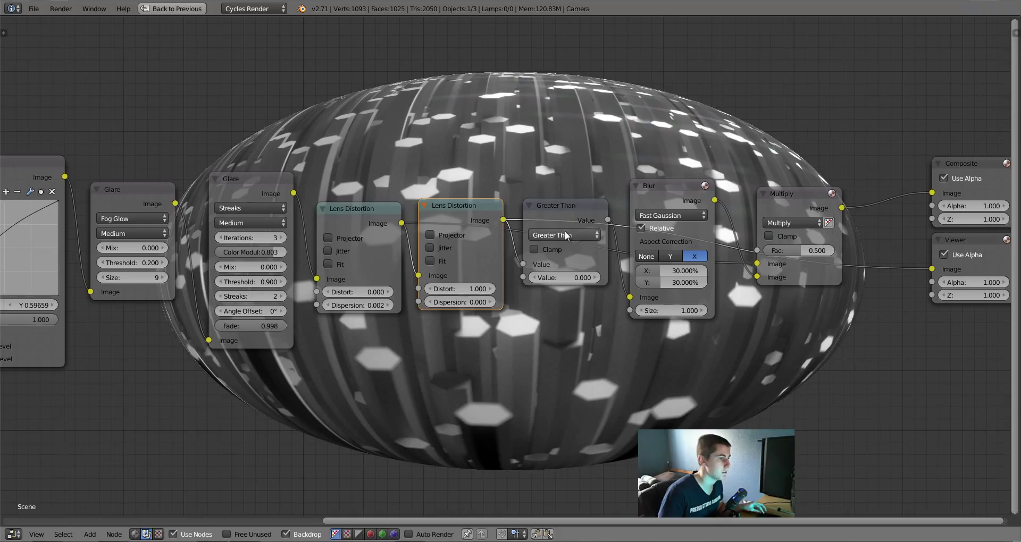
{"action": "left_click", "coordinate": [593, 221], "text": "ctrl+shift"}
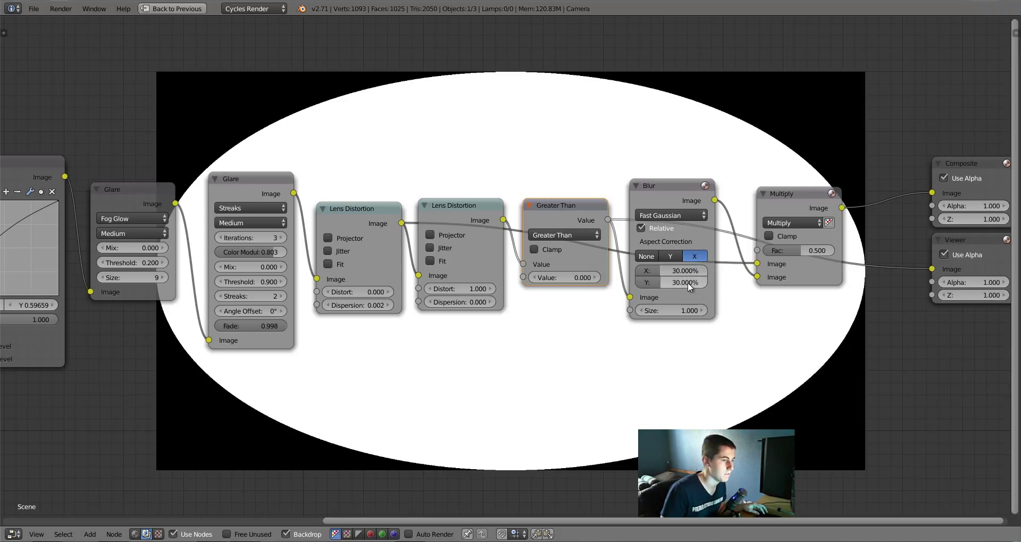
{"action": "left_click", "coordinate": [682, 192], "text": "ctrl+shift"}
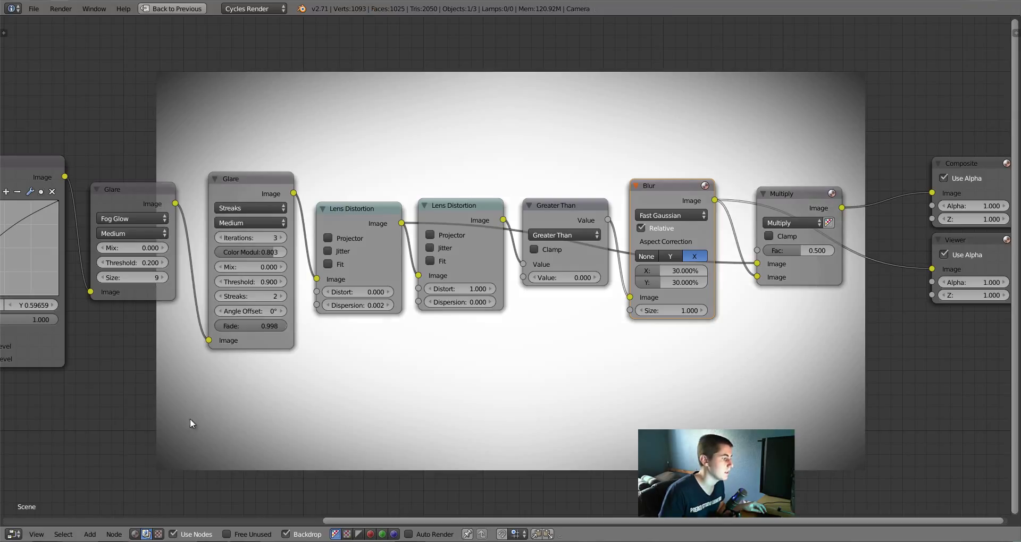
{"action": "left_click", "coordinate": [796, 199], "text": "ctrl+shift"}
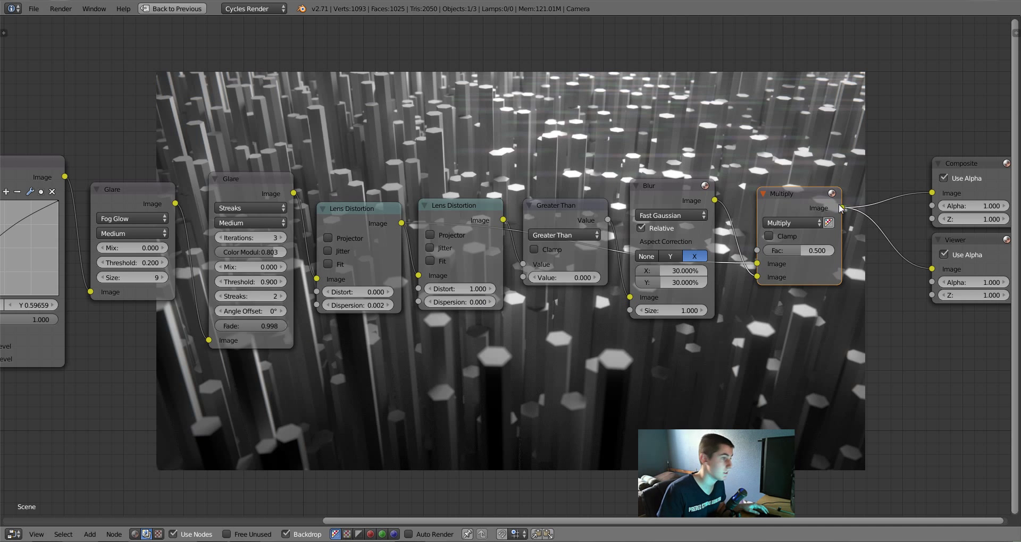
- Compare the Render Result with the composited Viewer Node image in a maximized image editor
{"action": "key", "text": "a"}
{"action": "key", "text": "shift+space"}
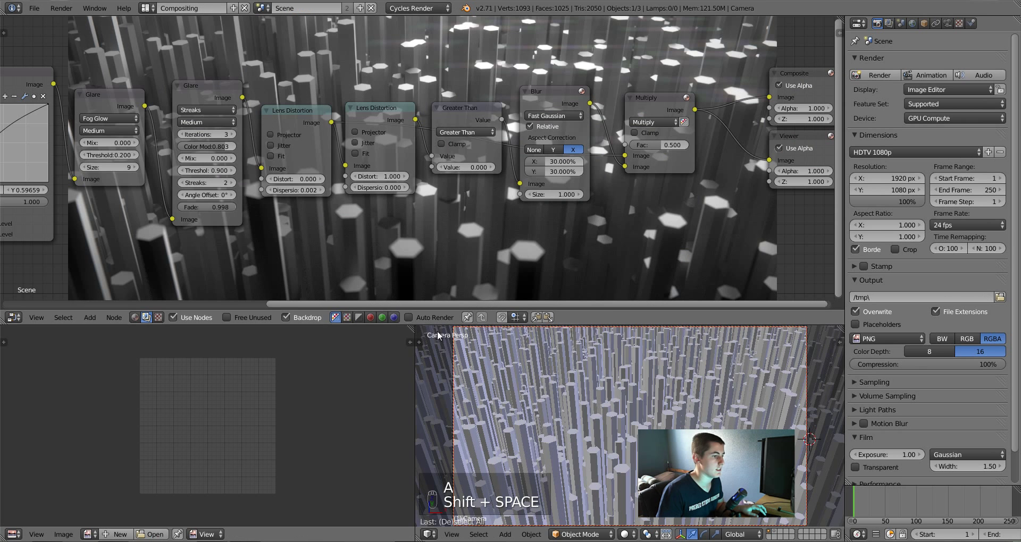
{"action": "left_click", "coordinate": [89, 535]}
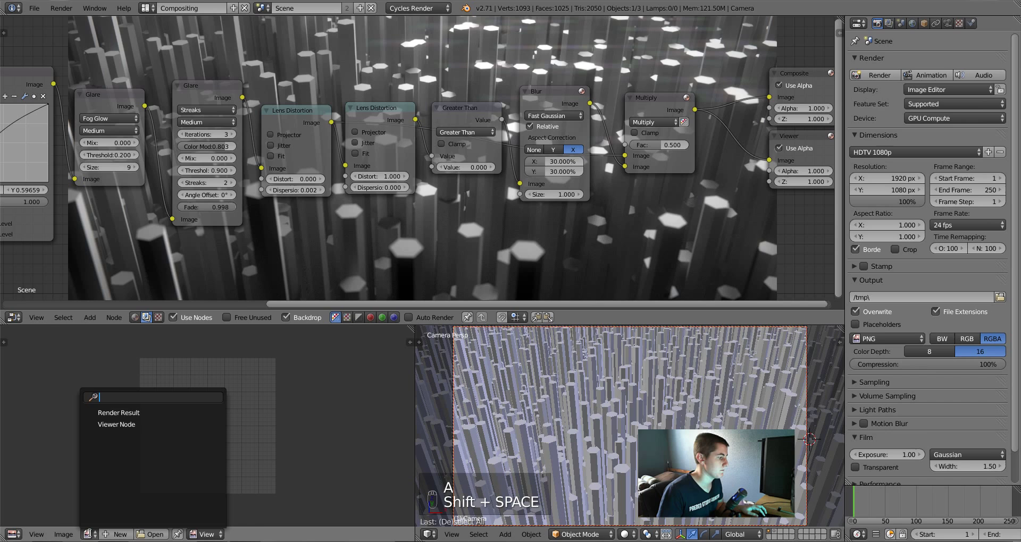
{"action": "left_click", "coordinate": [122, 412]}
{"action": "key", "text": "shift+space"}
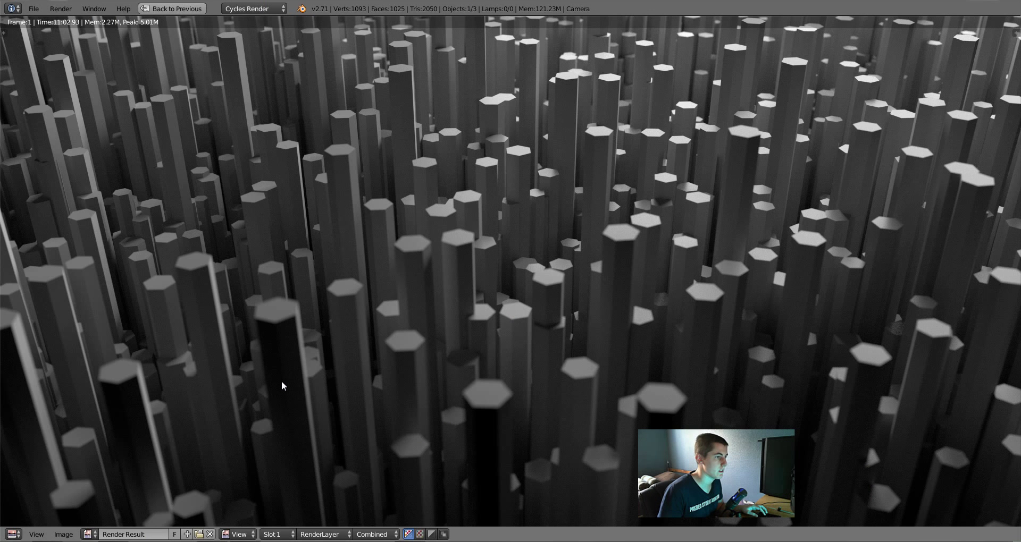
{"action": "left_click", "coordinate": [88, 535]}
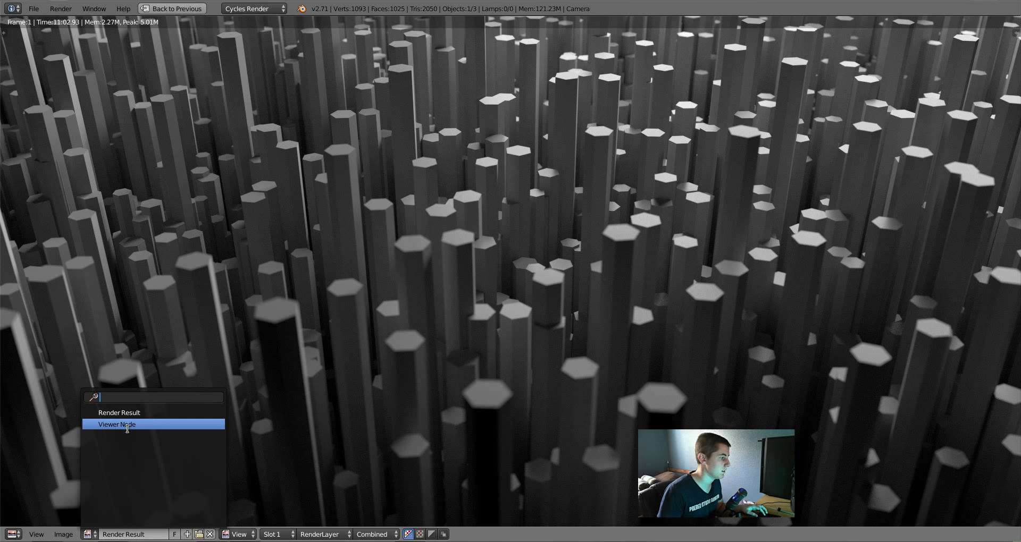
{"action": "left_click", "coordinate": [127, 426]}
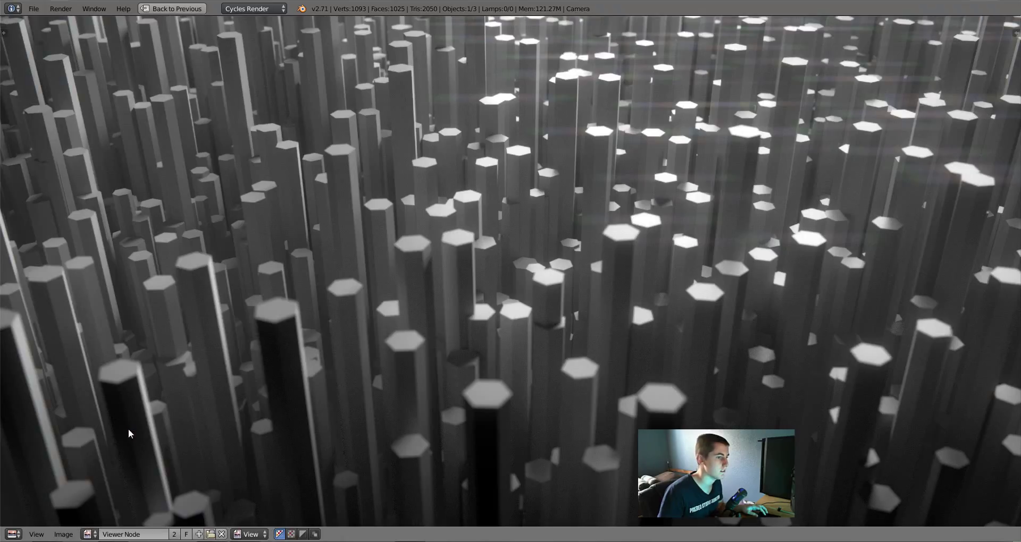
{"action": "scroll", "coordinate": [635, 336], "scroll_direction": "down", "scroll_amount": 1}
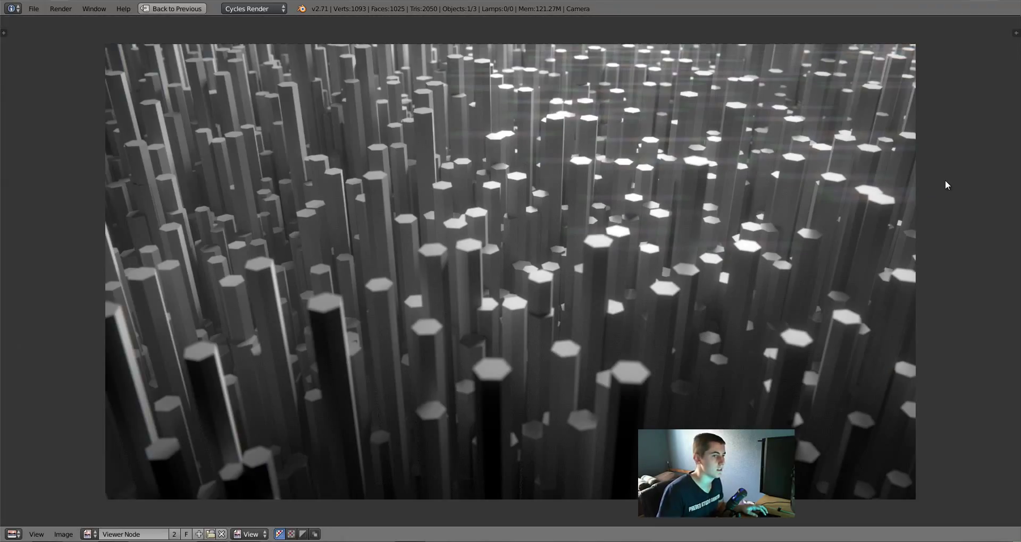